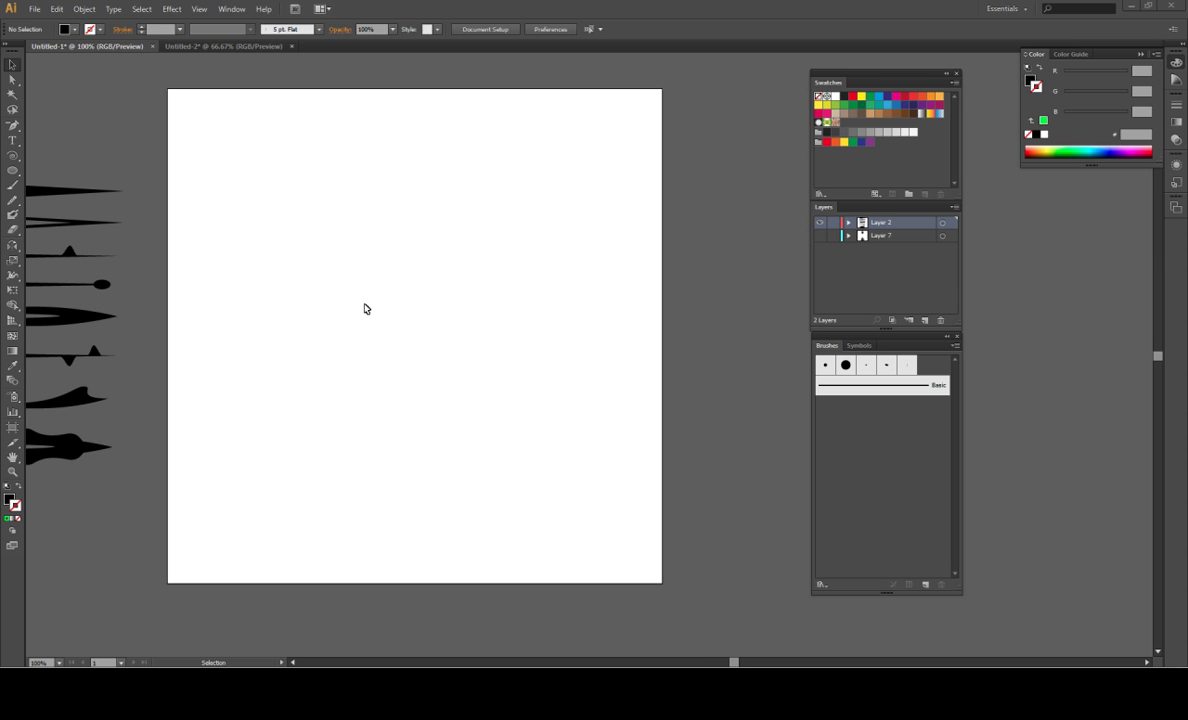
# - Lift the top tapered black shape slightly above the other seven shapes
pyautogui.hscroll(-2, 300, 350)
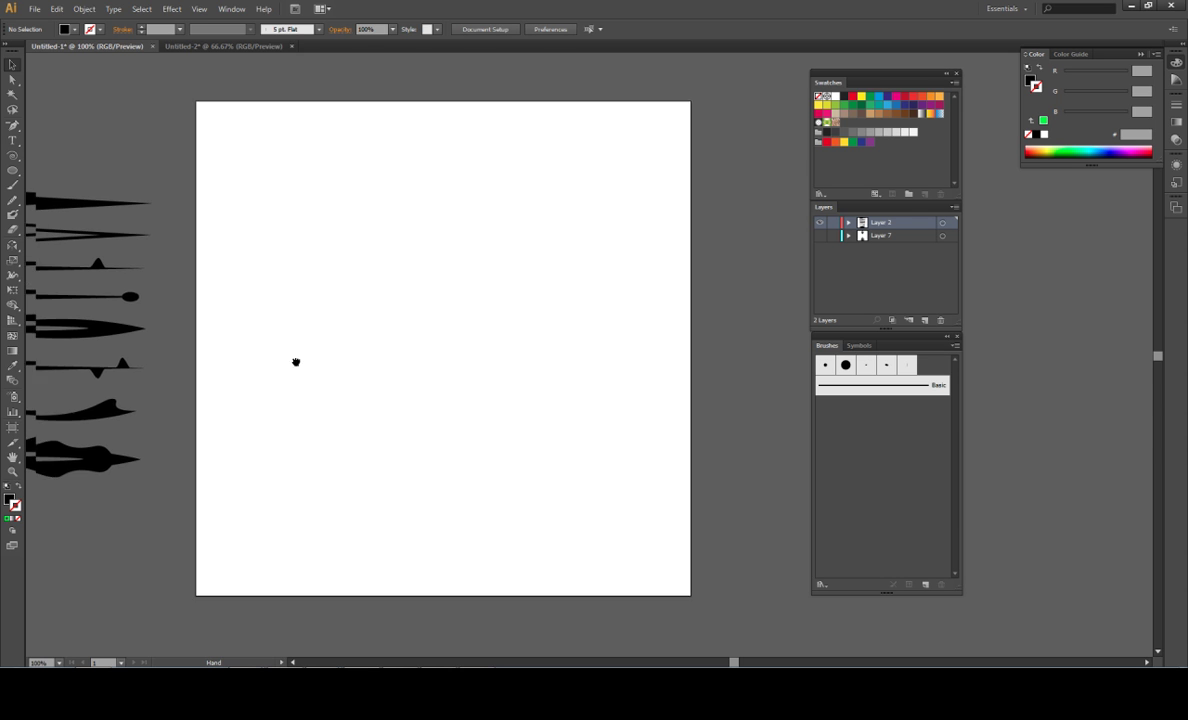
pyautogui.hscroll(-2, 280, 300)
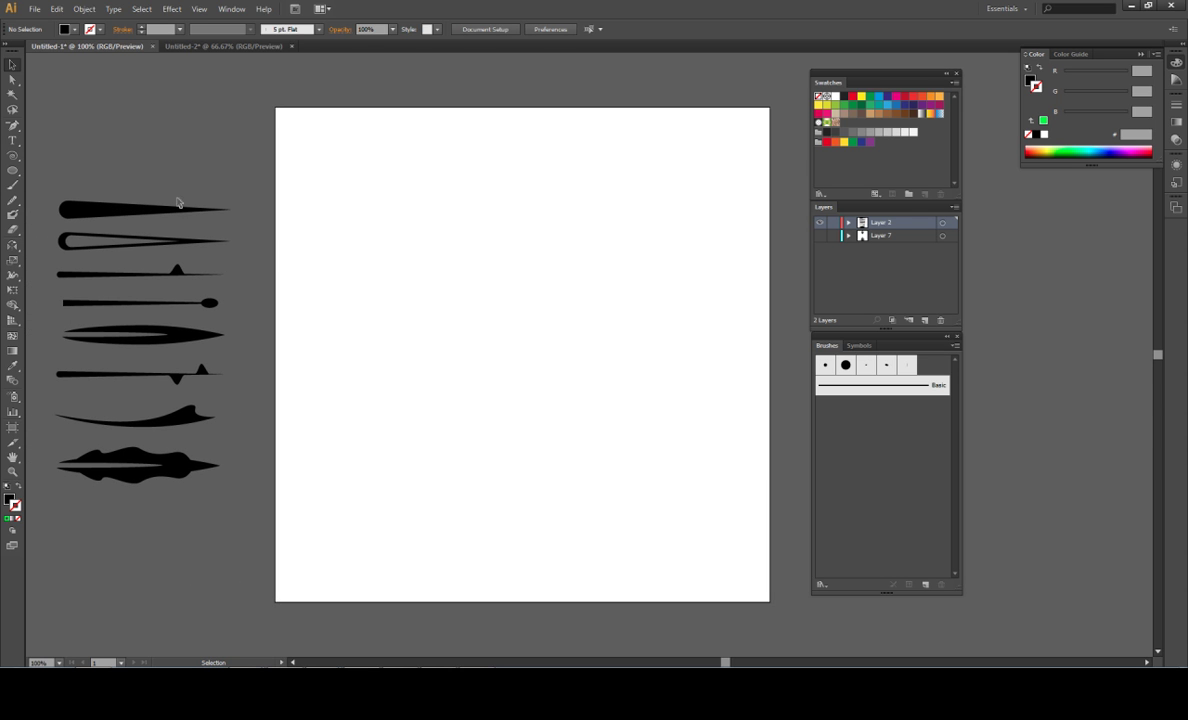
pyautogui.moveTo(207, 364); pyautogui.dragTo(233, 528)
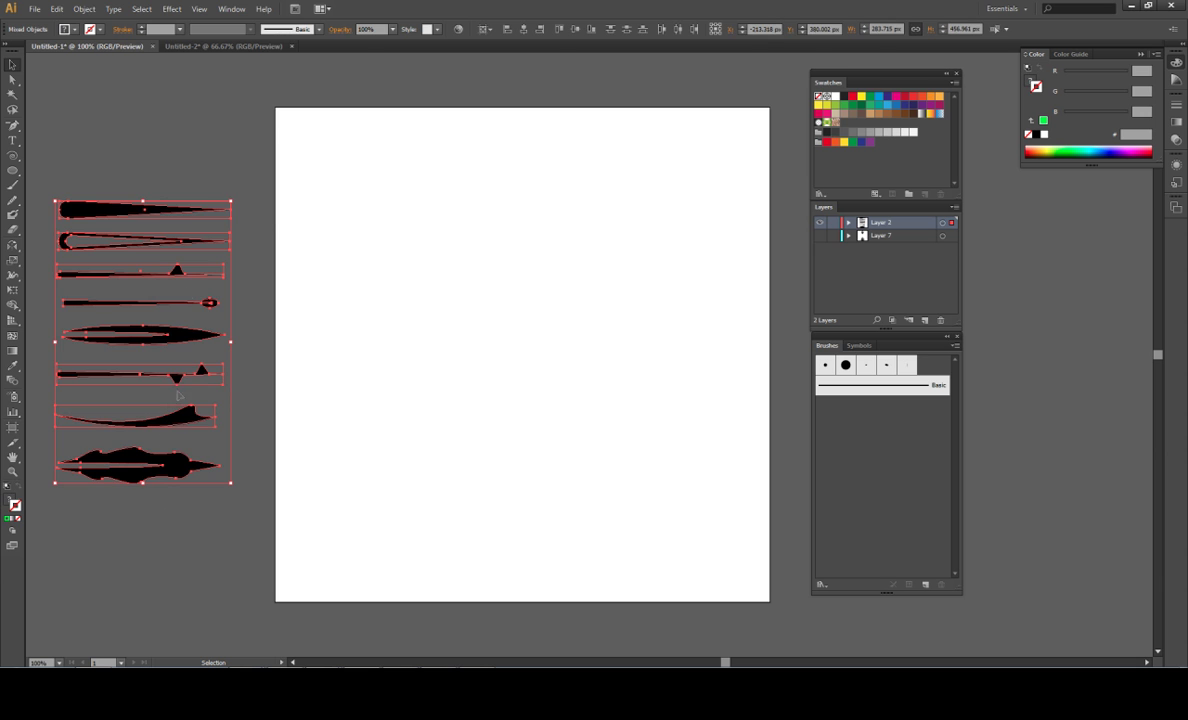
pyautogui.click(185, 177)
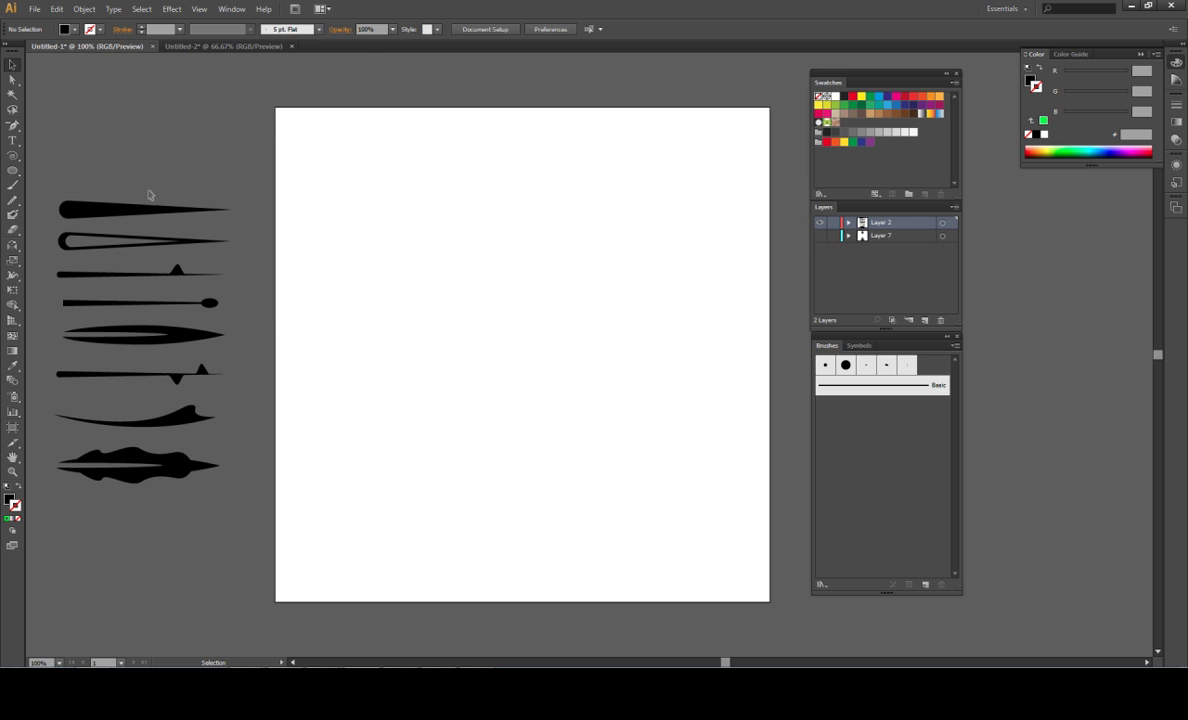
pyautogui.moveTo(141, 208)
pyautogui.mouseDown()
pyautogui.moveTo(873, 466)
pyautogui.moveTo(144, 183)
pyautogui.mouseUp()
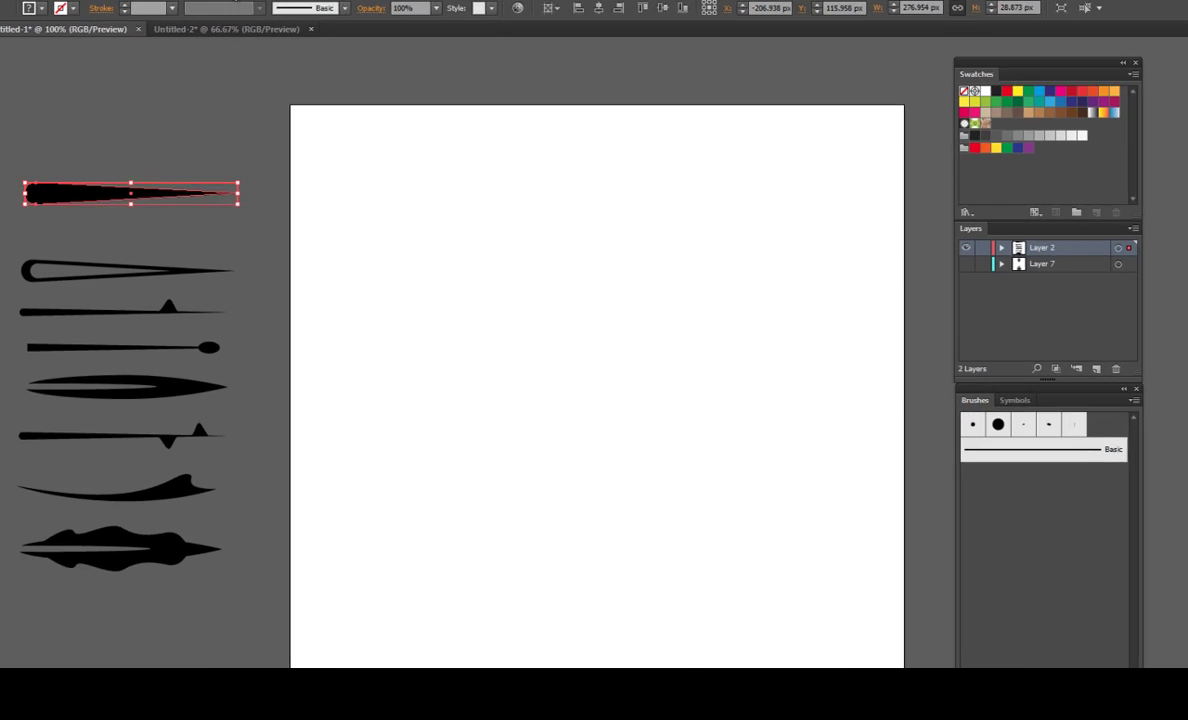
# - Save the top tapered shape as Art Brush 1 with default options, then drag in the looped shape
pyautogui.click(231, 9)
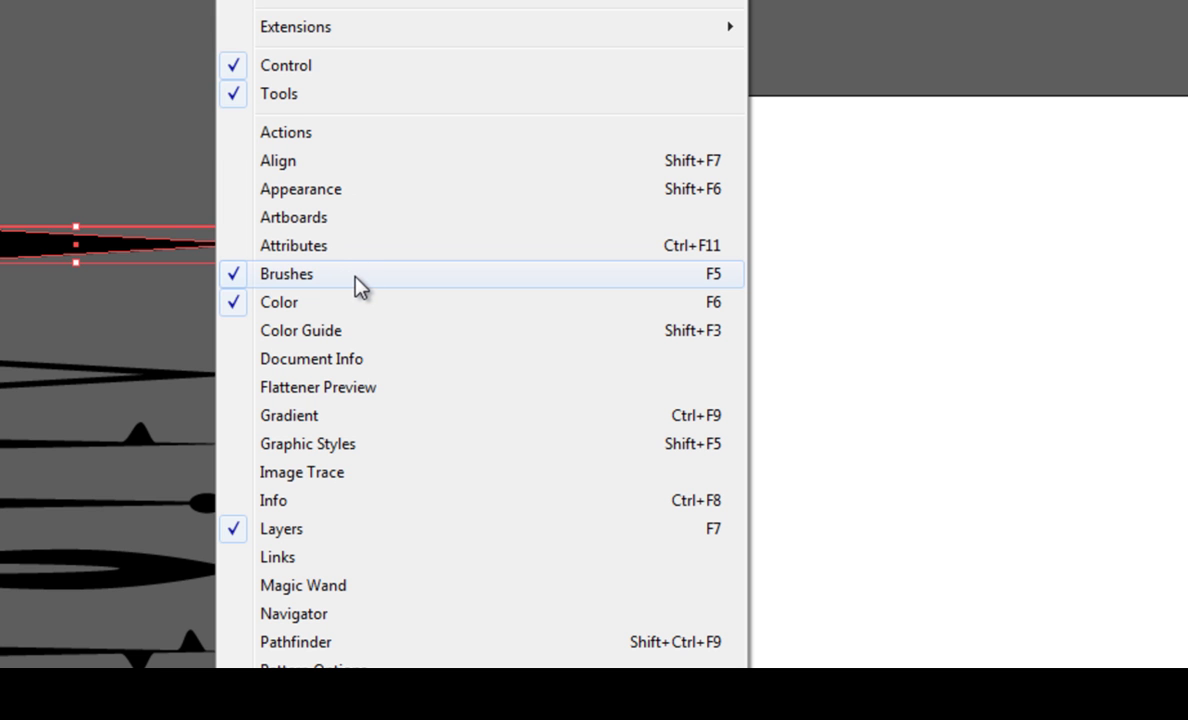
pyautogui.click(947, 48)
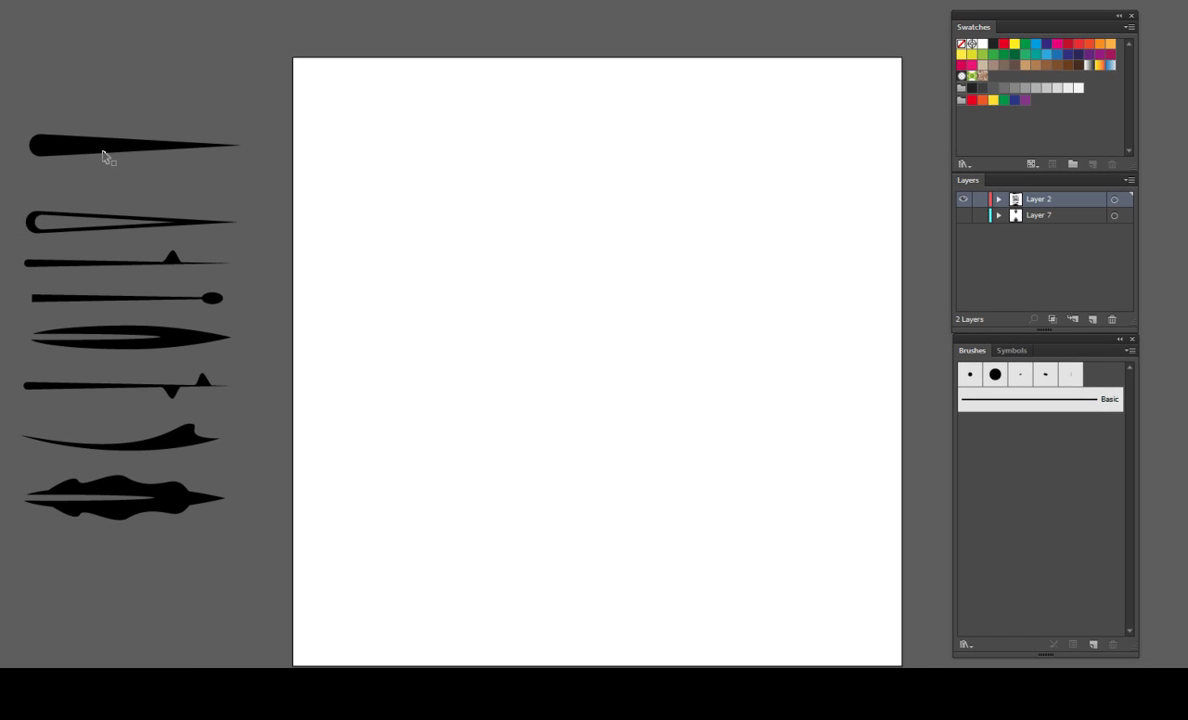
pyautogui.moveTo(100, 158)
pyautogui.mouseDown()
pyautogui.moveTo(813, 446)
pyautogui.moveTo(1037, 478)
pyautogui.mouseUp()
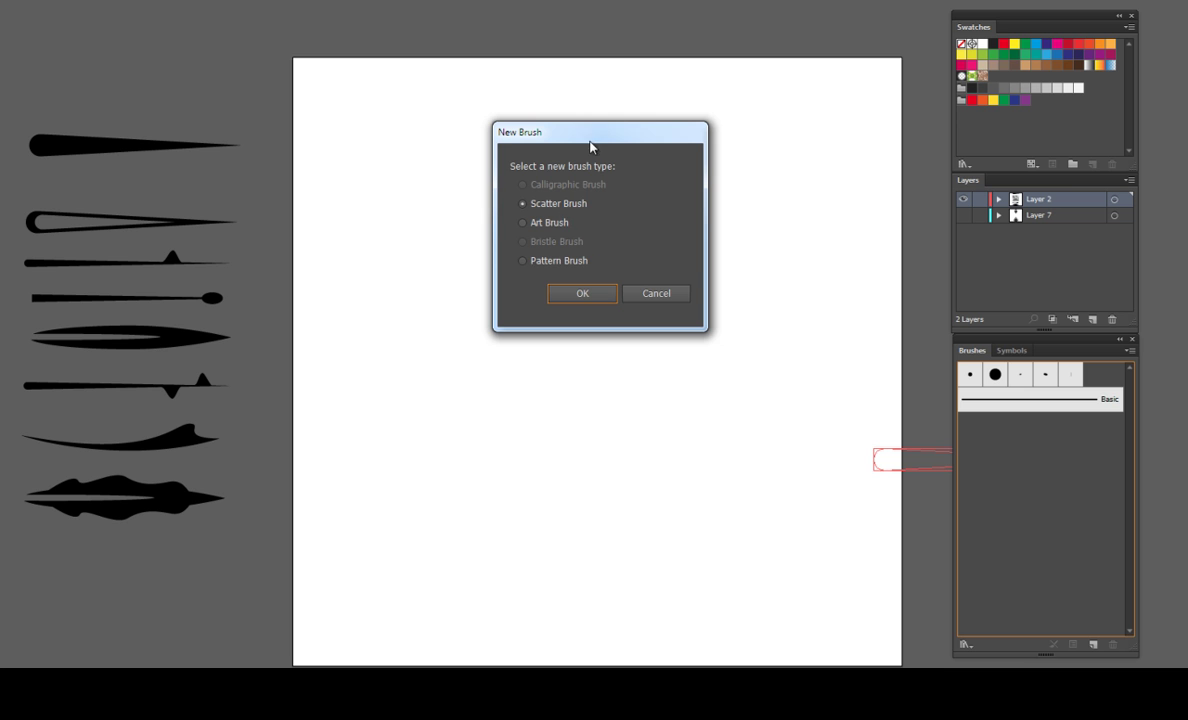
pyautogui.moveTo(590, 147); pyautogui.dragTo(550, 172)
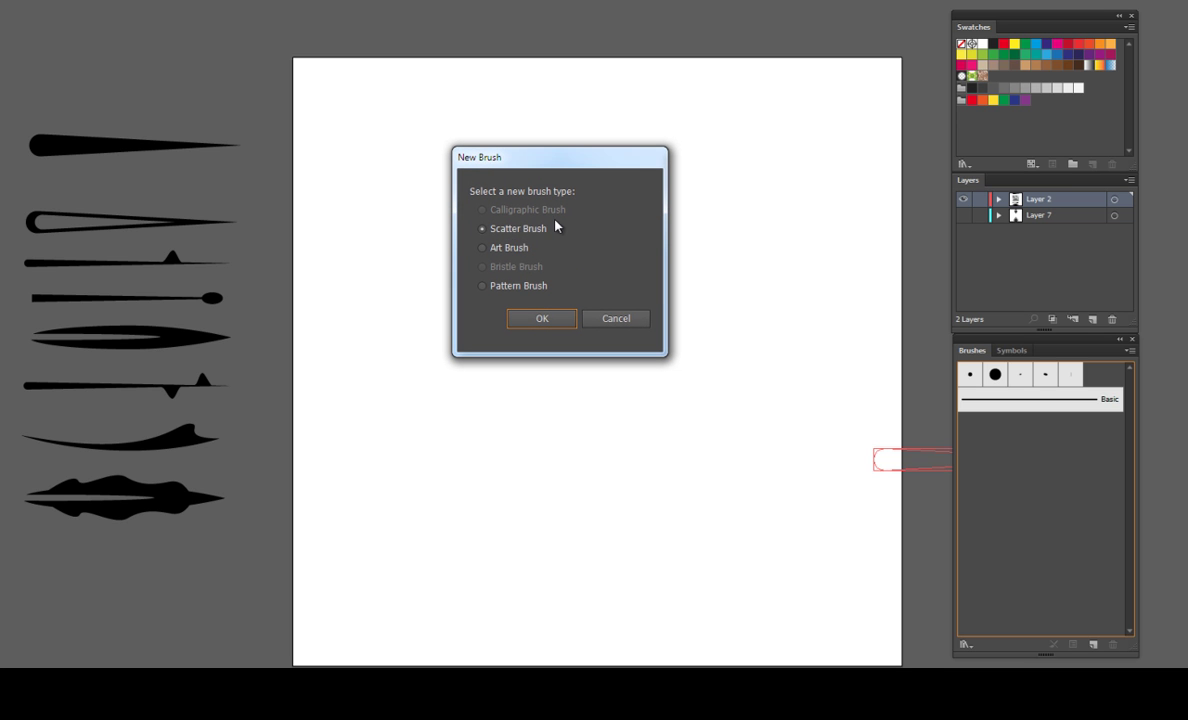
pyautogui.click(512, 248)
pyautogui.click(550, 320)
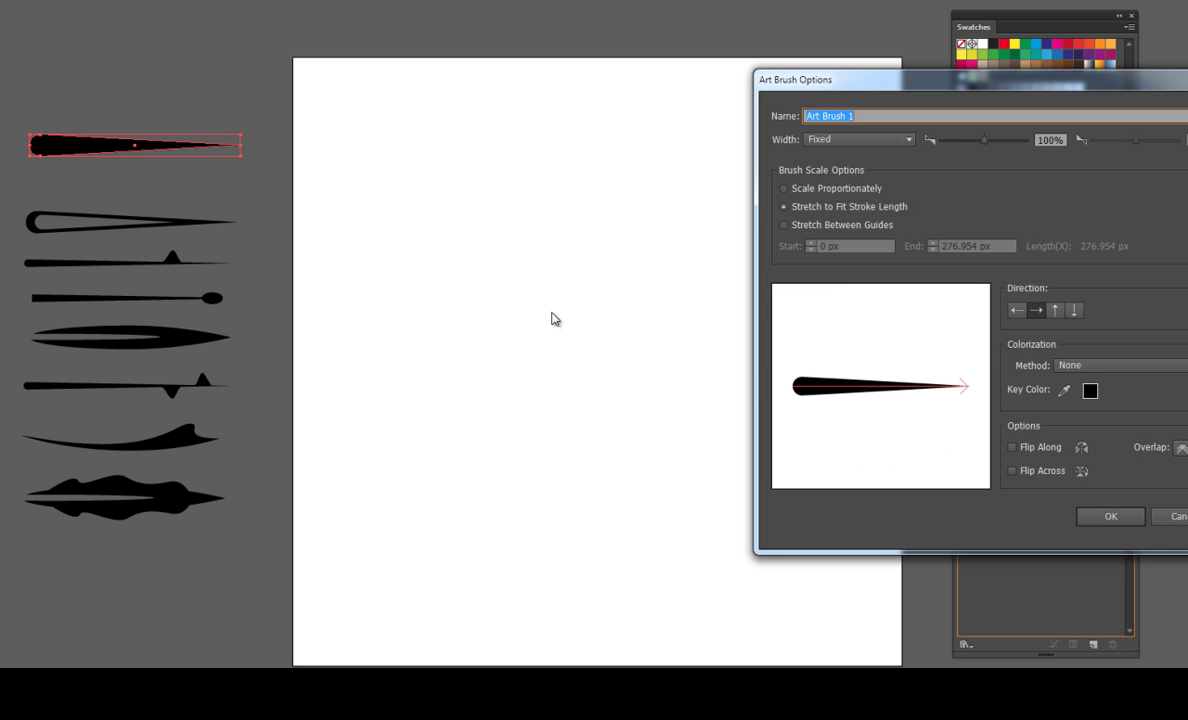
pyautogui.moveTo(884, 100); pyautogui.dragTo(601, 164)
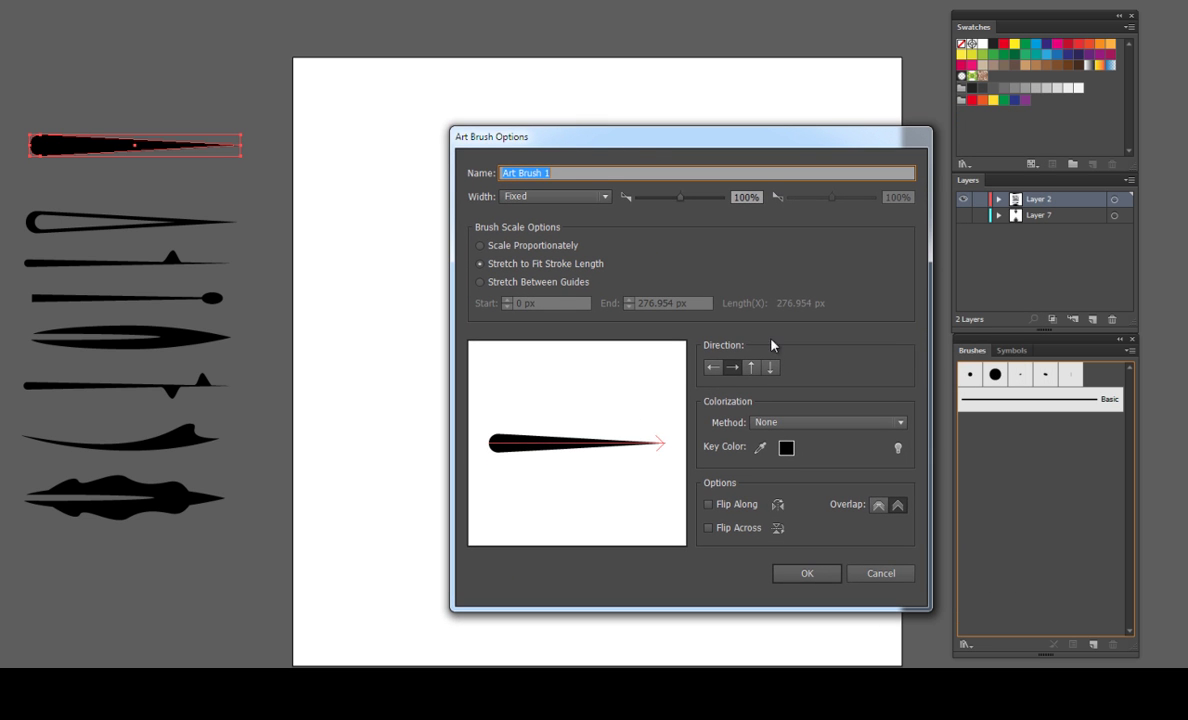
pyautogui.moveTo(627, 147); pyautogui.dragTo(714, 128)
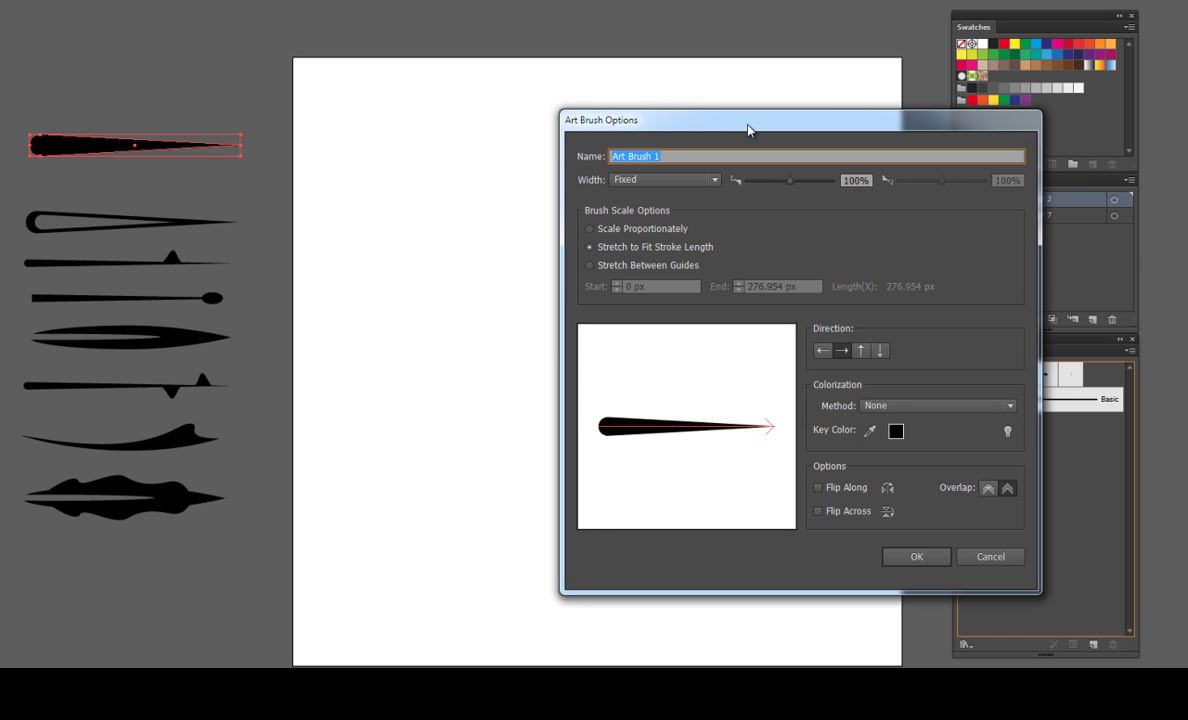
pyautogui.moveTo(714, 128)
pyautogui.mouseDown()
pyautogui.moveTo(887, 134)
pyautogui.moveTo(855, 113)
pyautogui.moveTo(945, 98)
pyautogui.mouseUp()
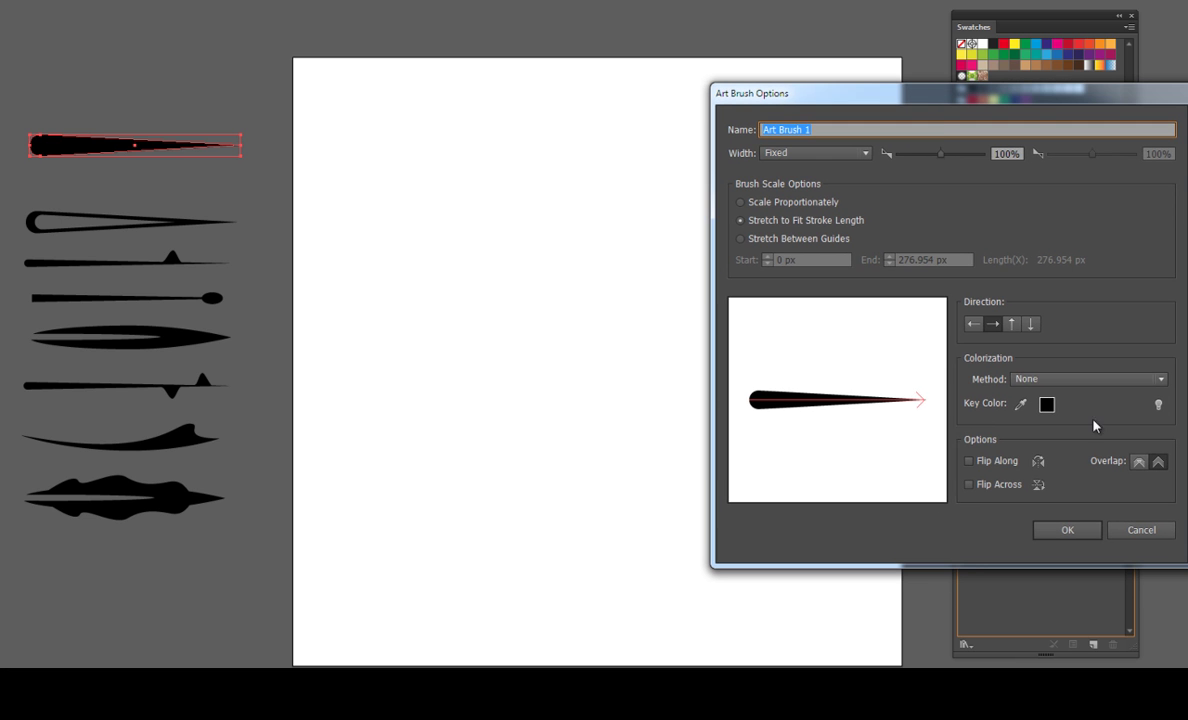
pyautogui.click(1067, 533)
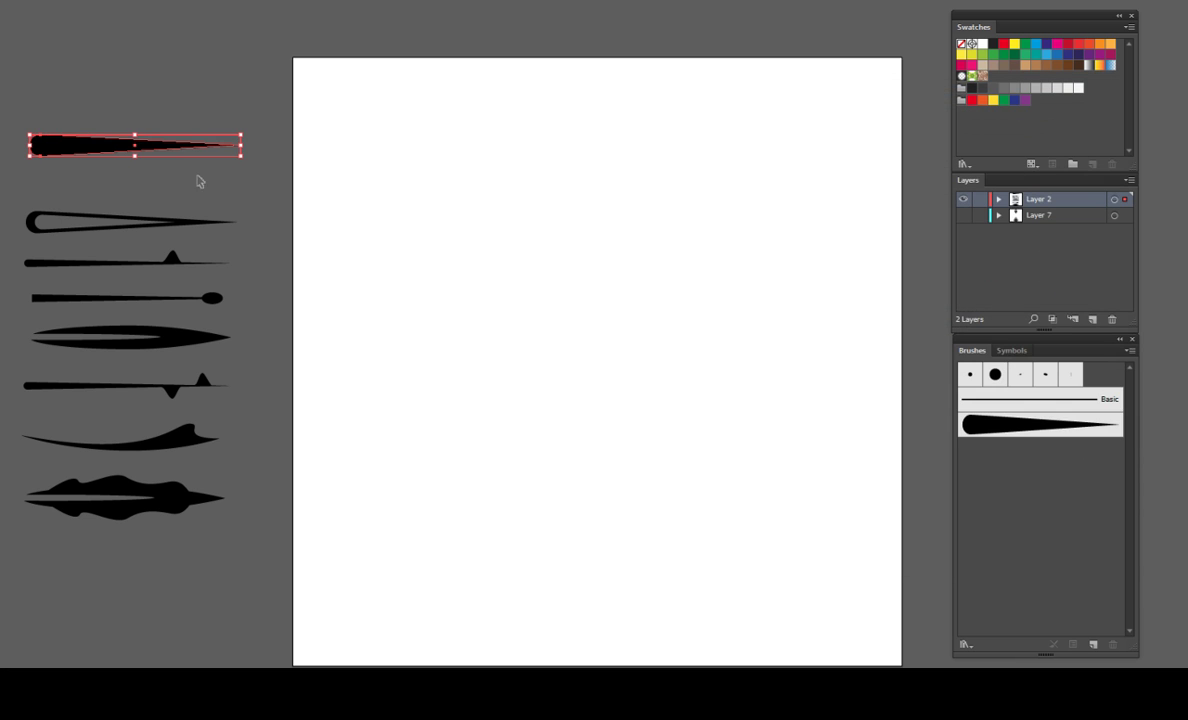
pyautogui.moveTo(165, 222); pyautogui.dragTo(1034, 504)
# - Save the looped shape as Art Brush 2 and the spiked shape as Art Brush 3
pyautogui.click(512, 247)
pyautogui.click(541, 316)
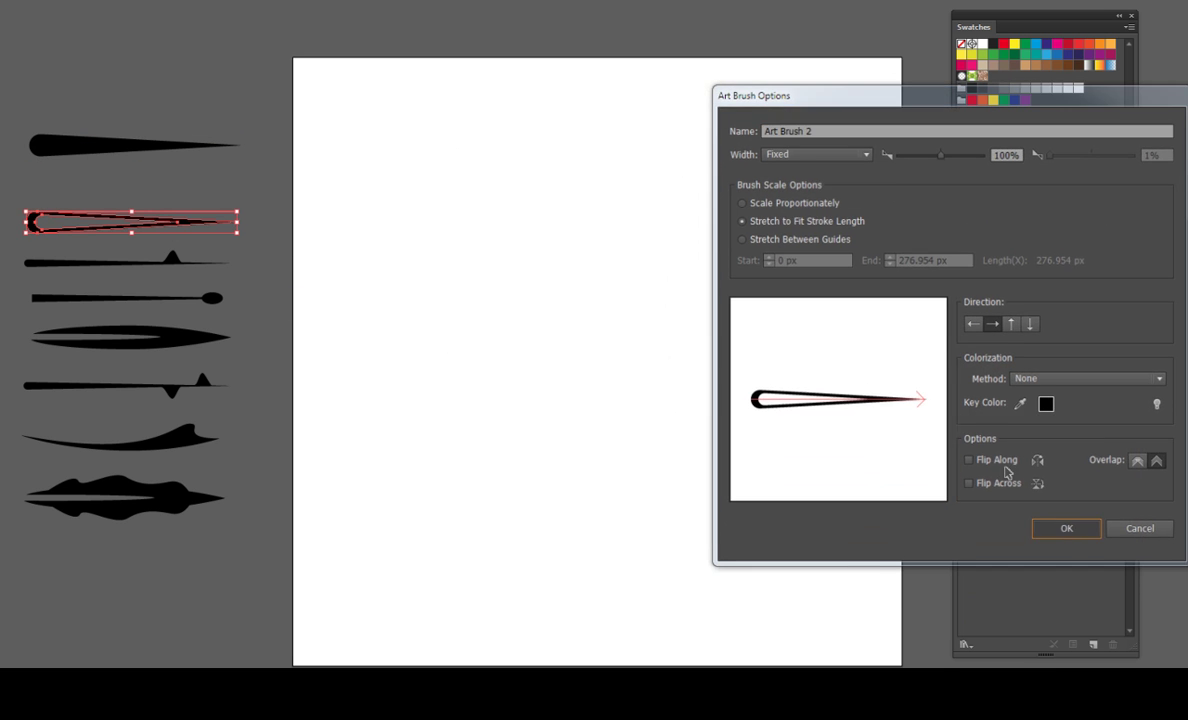
pyautogui.press('Return')
pyautogui.moveTo(183, 262); pyautogui.dragTo(960, 488)
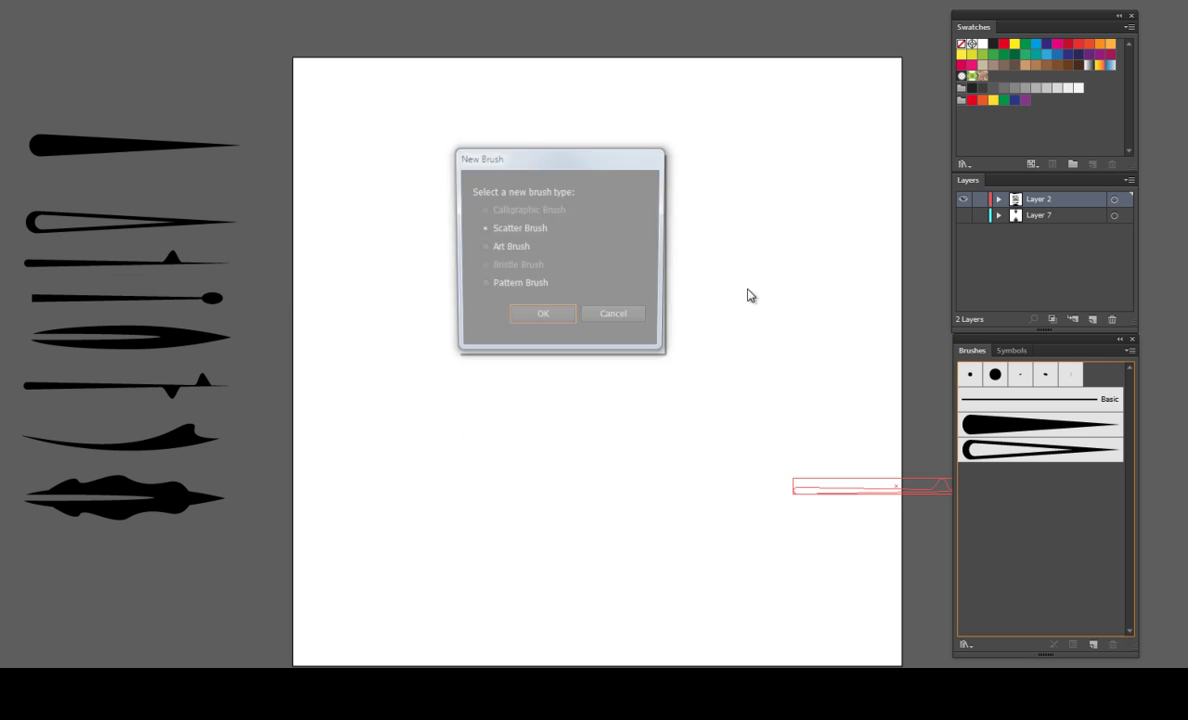
pyautogui.click(511, 246)
pyautogui.click(541, 313)
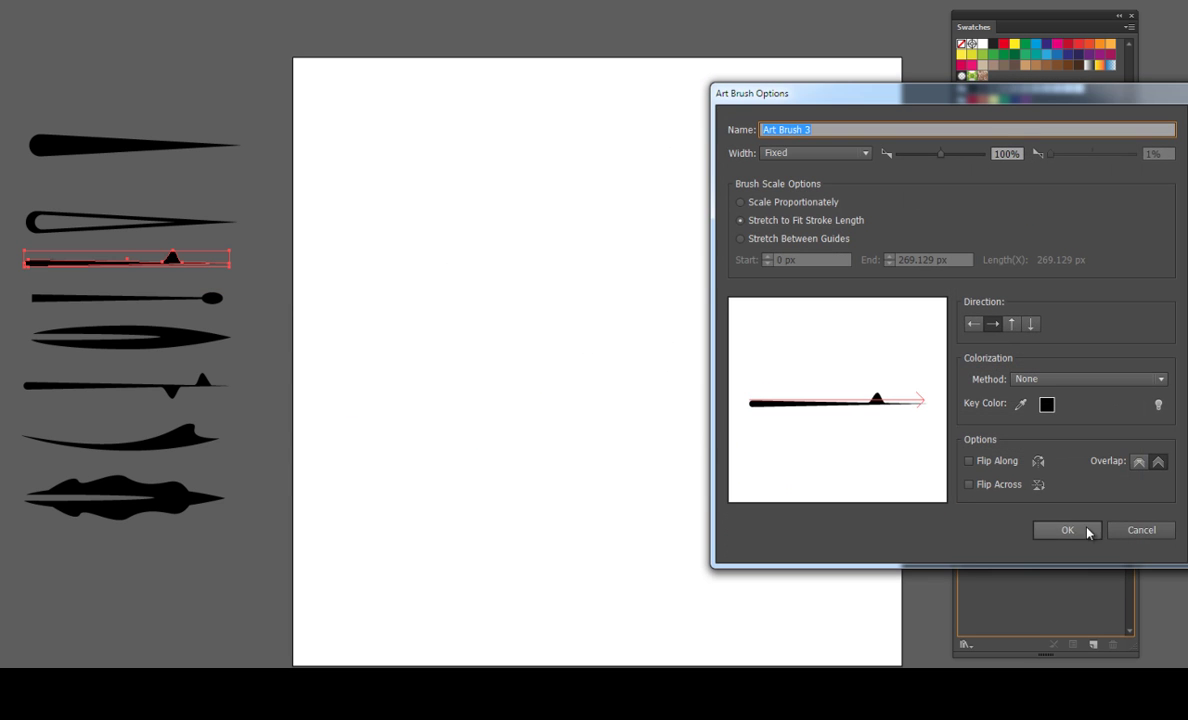
pyautogui.click(1088, 532)
pyautogui.click(244, 257)
# - Save the ball-ended and split leaf-like shapes as Art Brushes 4 and 5
pyautogui.moveTo(206, 298)
pyautogui.mouseDown()
pyautogui.moveTo(867, 528)
pyautogui.moveTo(969, 546)
pyautogui.mouseUp()
pyautogui.click(508, 248)
pyautogui.click(545, 318)
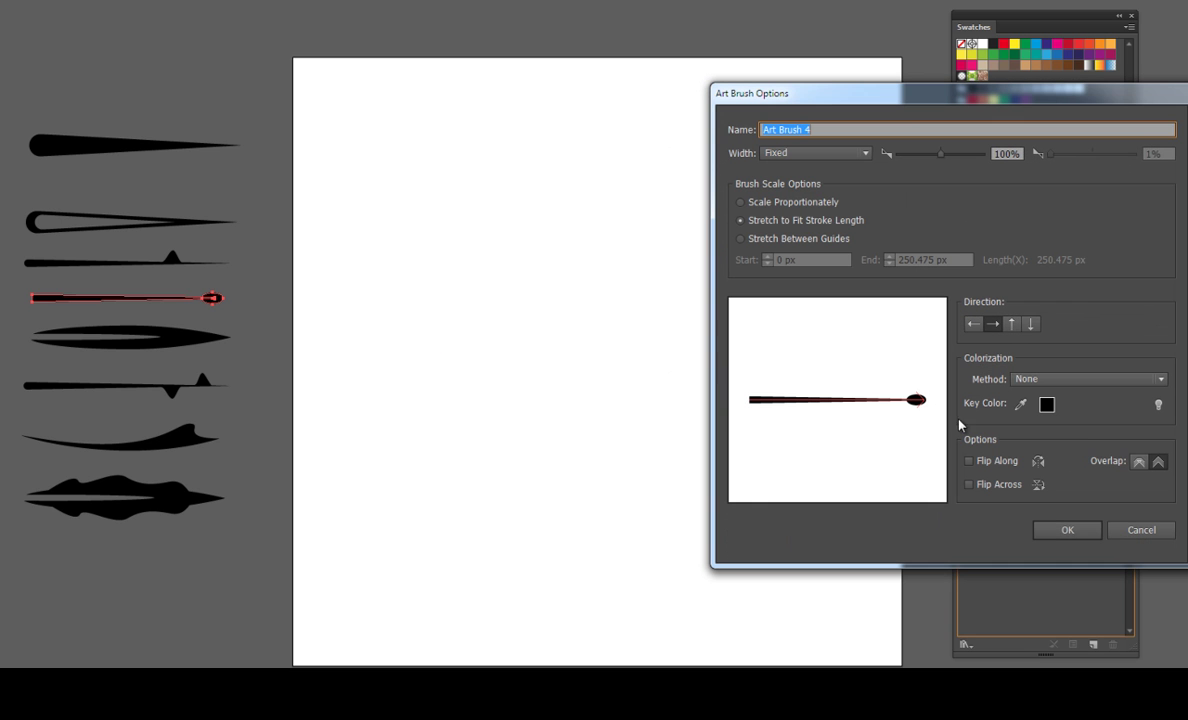
pyautogui.click(1073, 541)
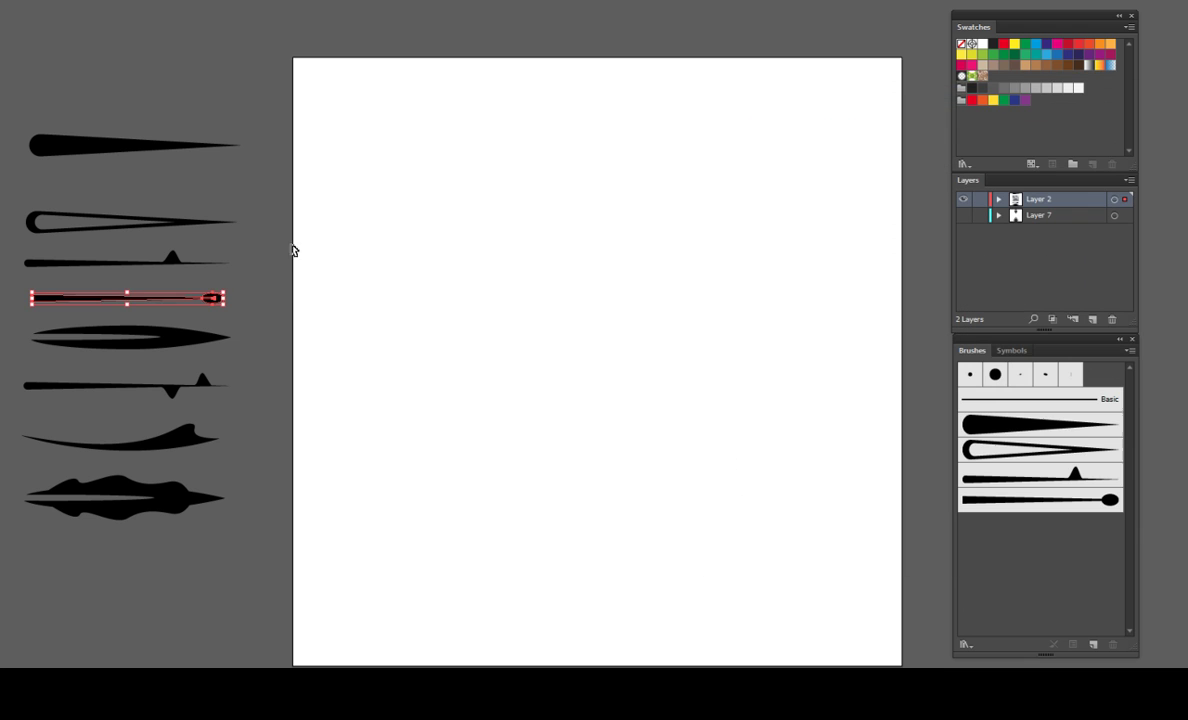
pyautogui.click(204, 473)
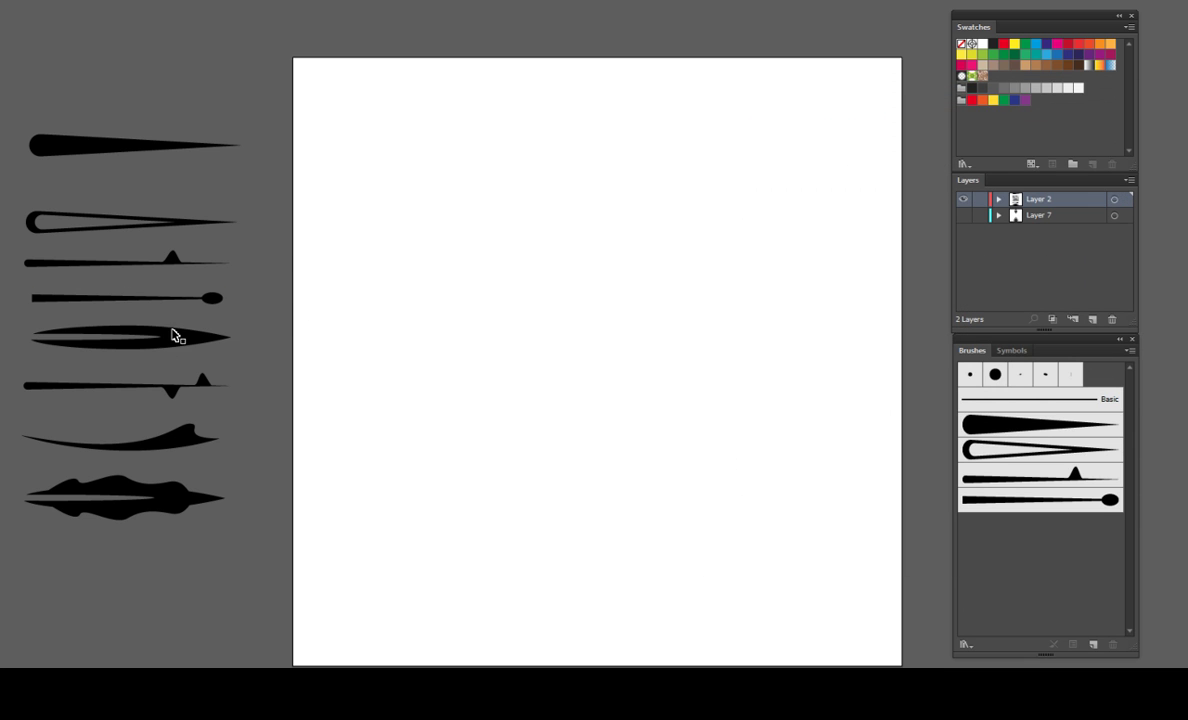
pyautogui.moveTo(180, 341)
pyautogui.mouseDown()
pyautogui.moveTo(283, 356)
pyautogui.moveTo(989, 538)
pyautogui.mouseUp()
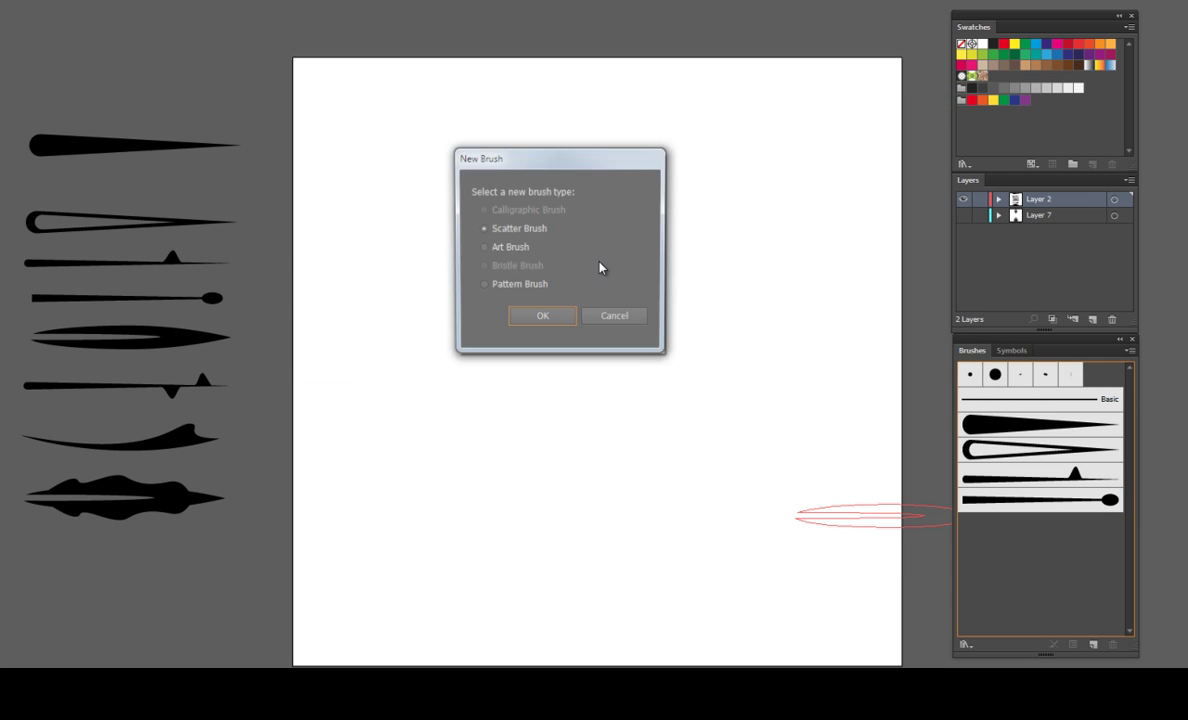
pyautogui.click(509, 248)
pyautogui.click(541, 319)
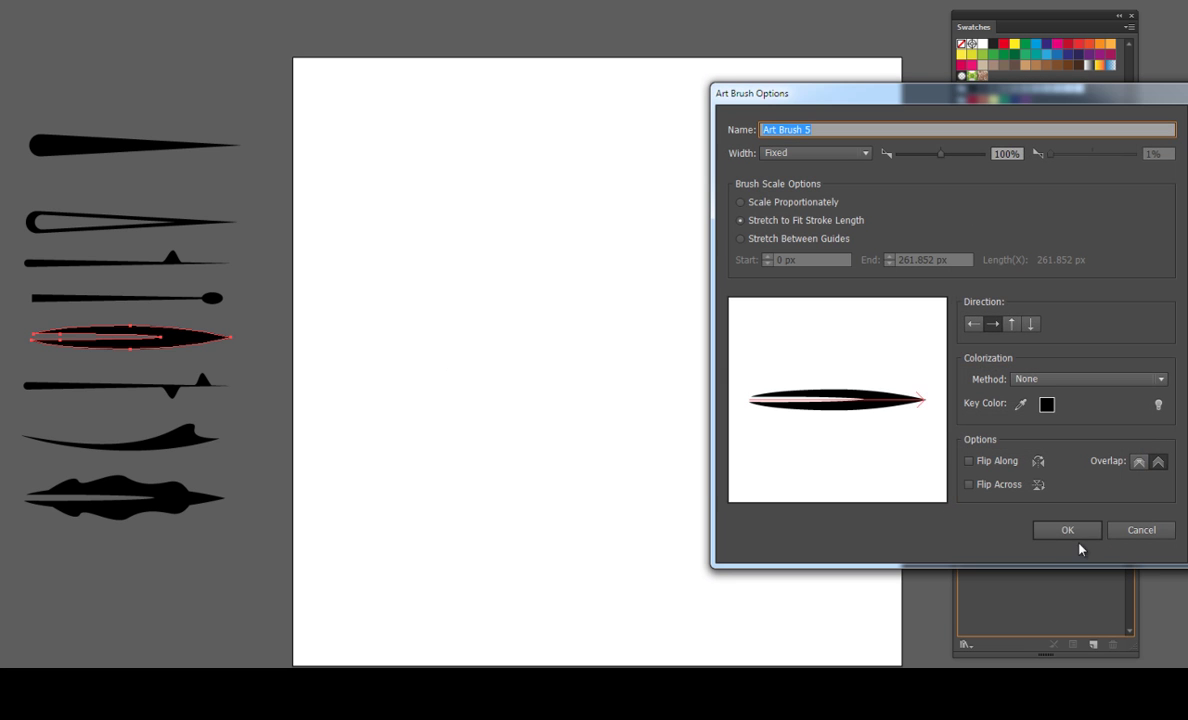
pyautogui.click(1070, 538)
# - Save the double-spiked and curved shapes as Art Brushes 6 and 7
pyautogui.moveTo(190, 340); pyautogui.dragTo(1042, 575)
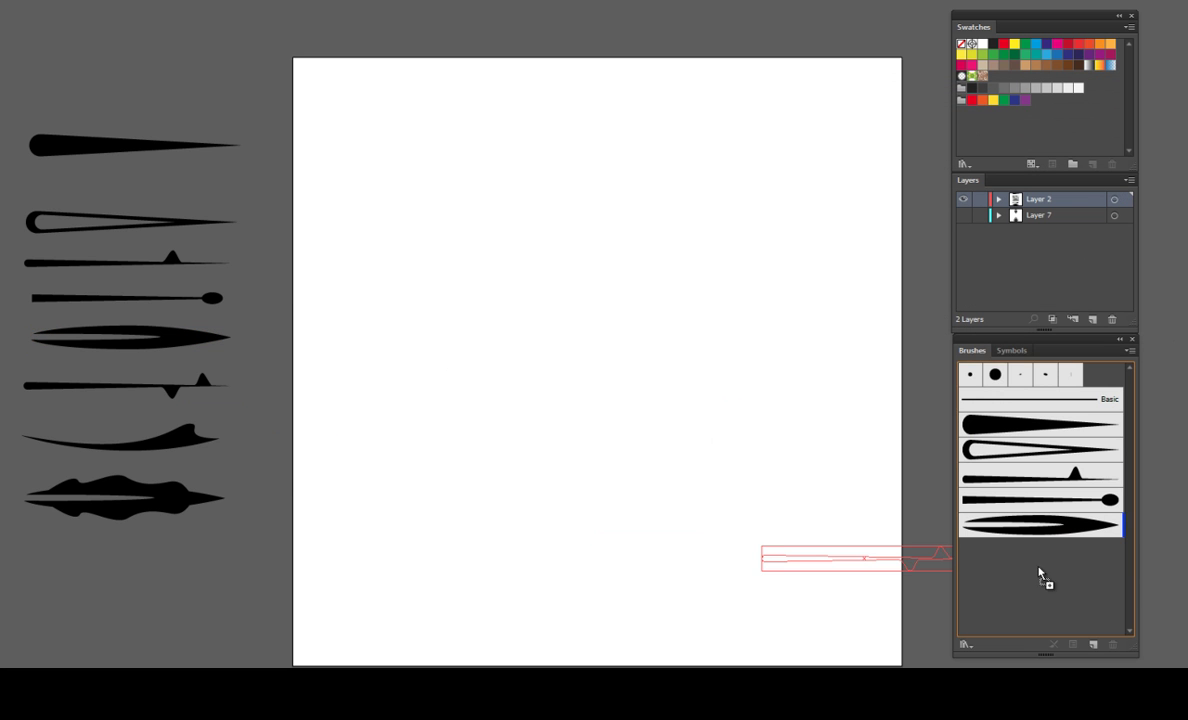
pyautogui.click(509, 248)
pyautogui.click(541, 319)
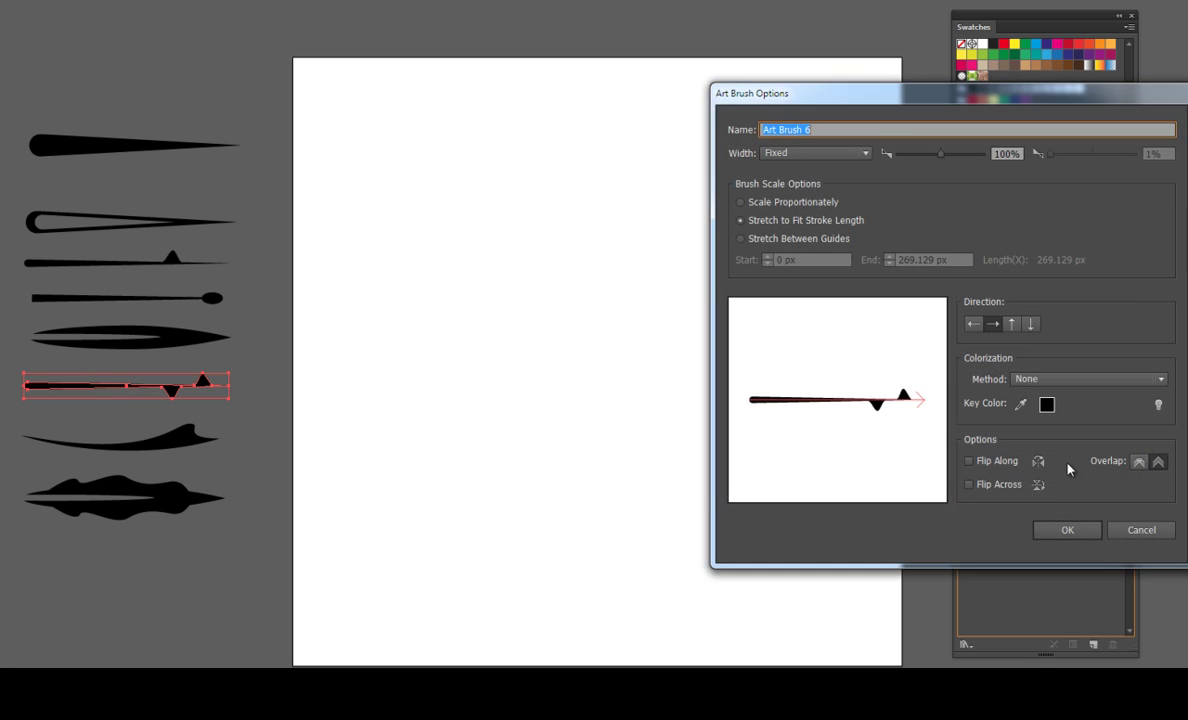
pyautogui.click(1056, 528)
pyautogui.moveTo(186, 437); pyautogui.dragTo(1000, 548)
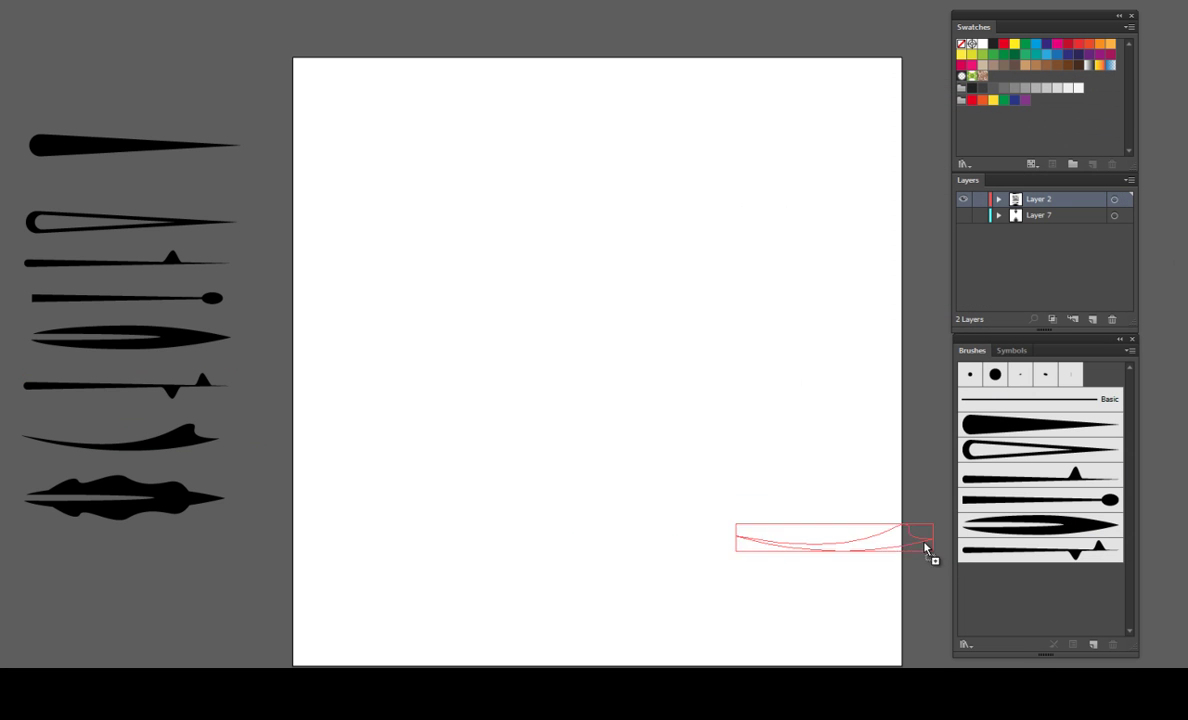
pyautogui.click(512, 248)
pyautogui.click(541, 319)
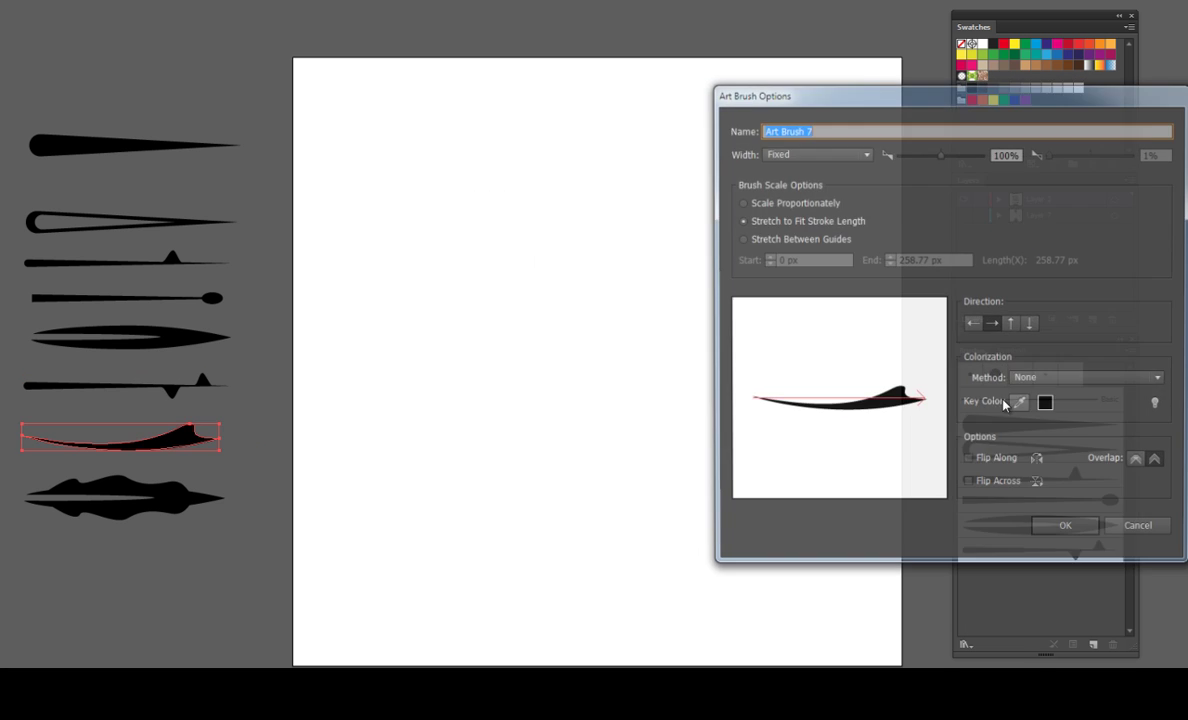
pyautogui.click(1068, 529)
# - Save the wavy eighth shape as Art Brush 8 and deselect it
pyautogui.moveTo(172, 500); pyautogui.dragTo(1022, 543)
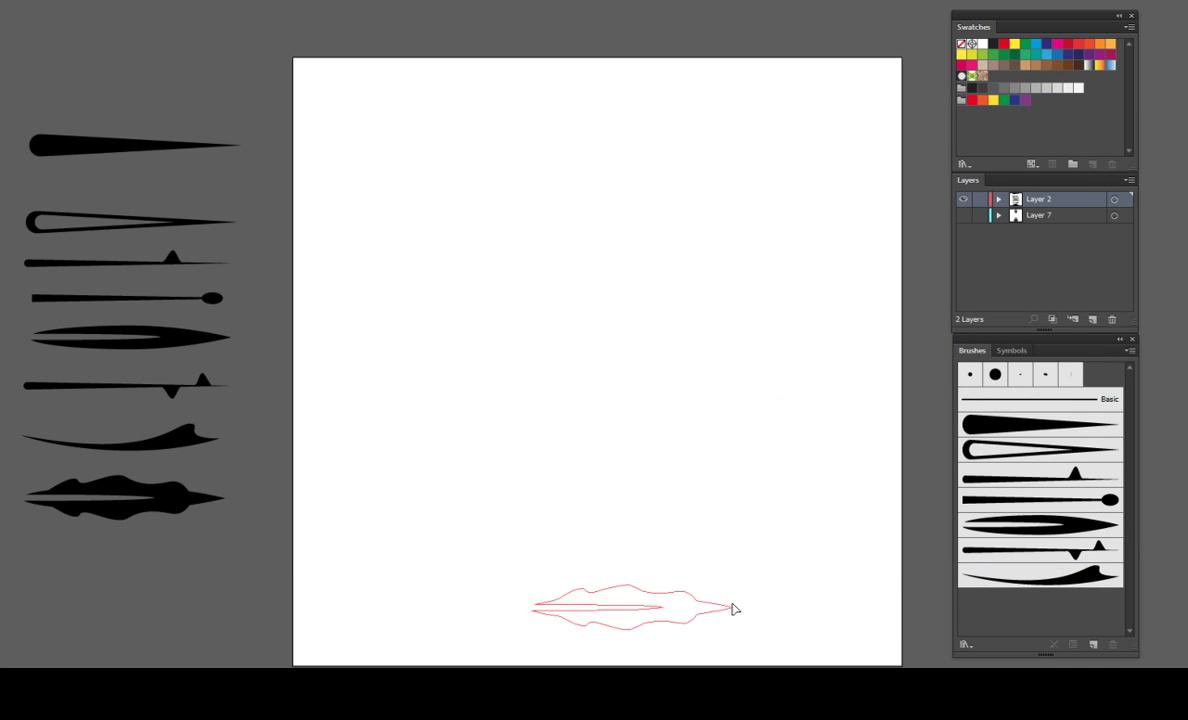
pyautogui.click(509, 248)
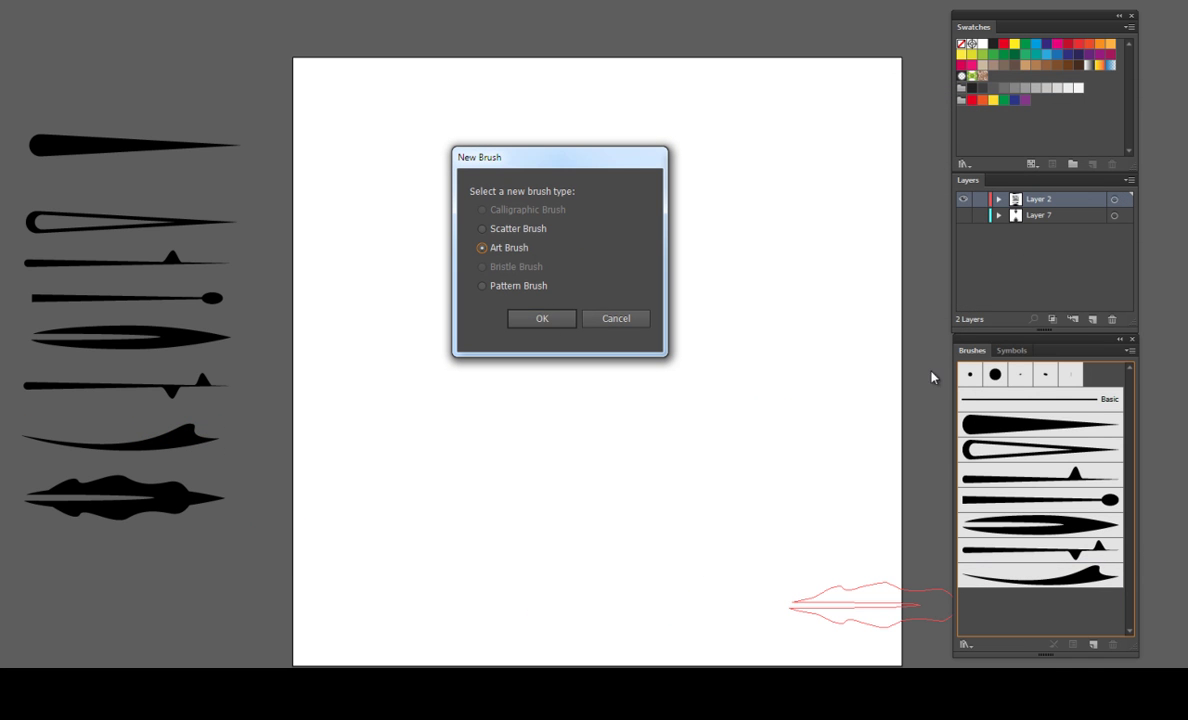
pyautogui.click(541, 319)
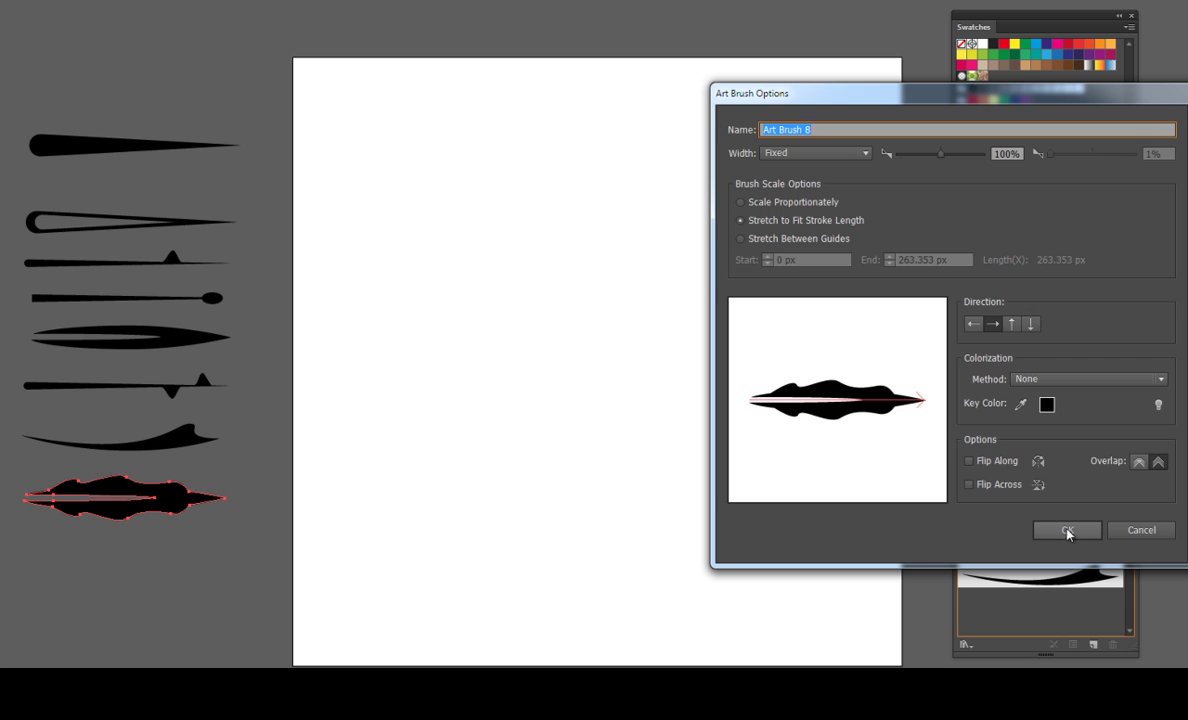
pyautogui.click(1068, 530)
pyautogui.click(278, 259)
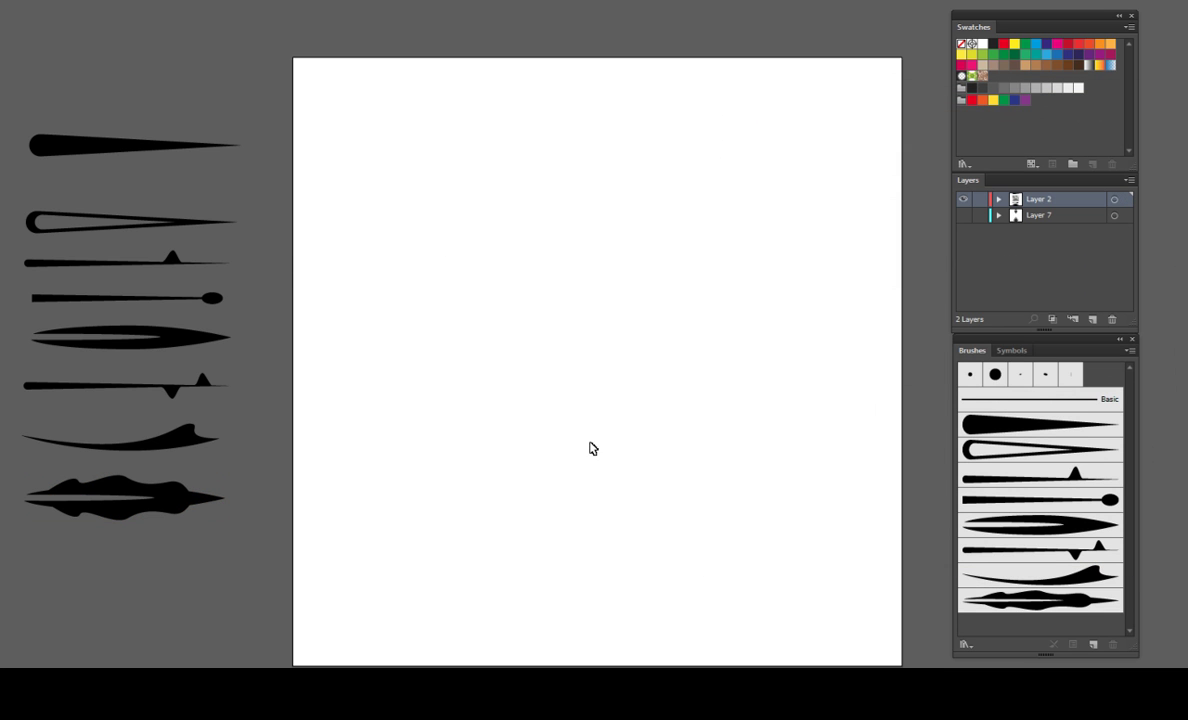
# - Pan the blank artboard into view and switch to the Paintbrush tool
pyautogui.moveTo(602, 381)
pyautogui.mouseDown()
pyautogui.moveTo(565, 380)
pyautogui.moveTo(538, 358)
pyautogui.mouseUp()
pyautogui.moveTo(585, 399); pyautogui.dragTo(581, 405)
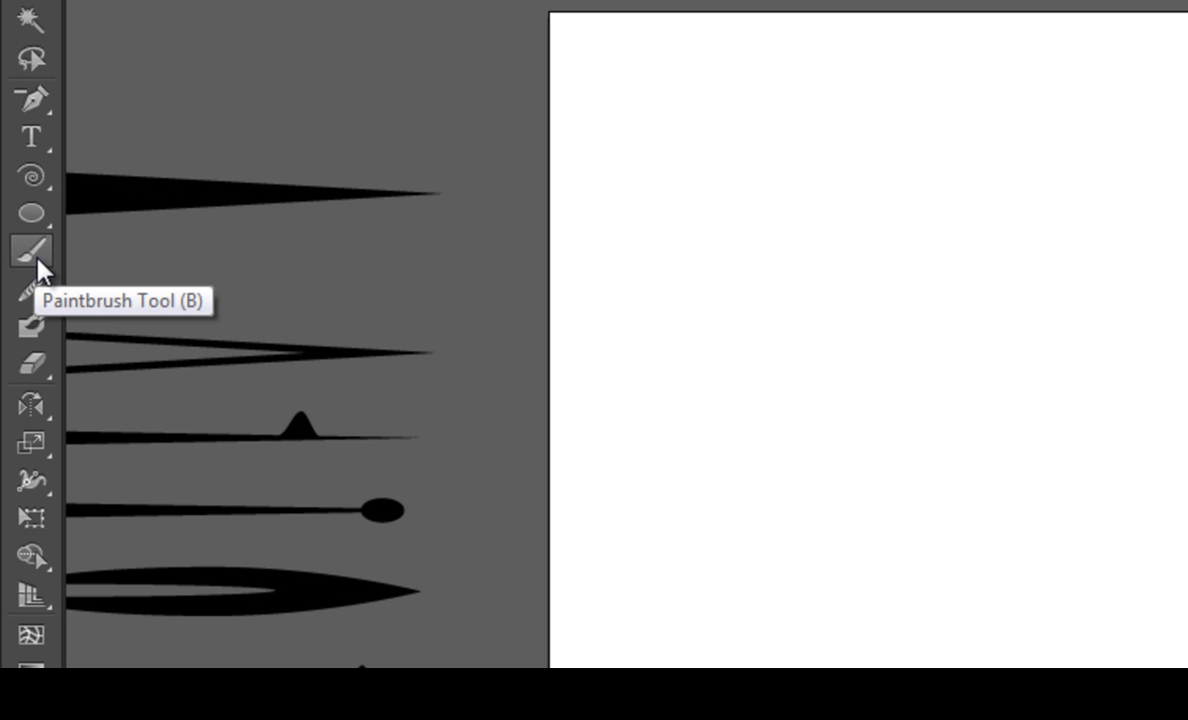
pyautogui.click(32, 250)
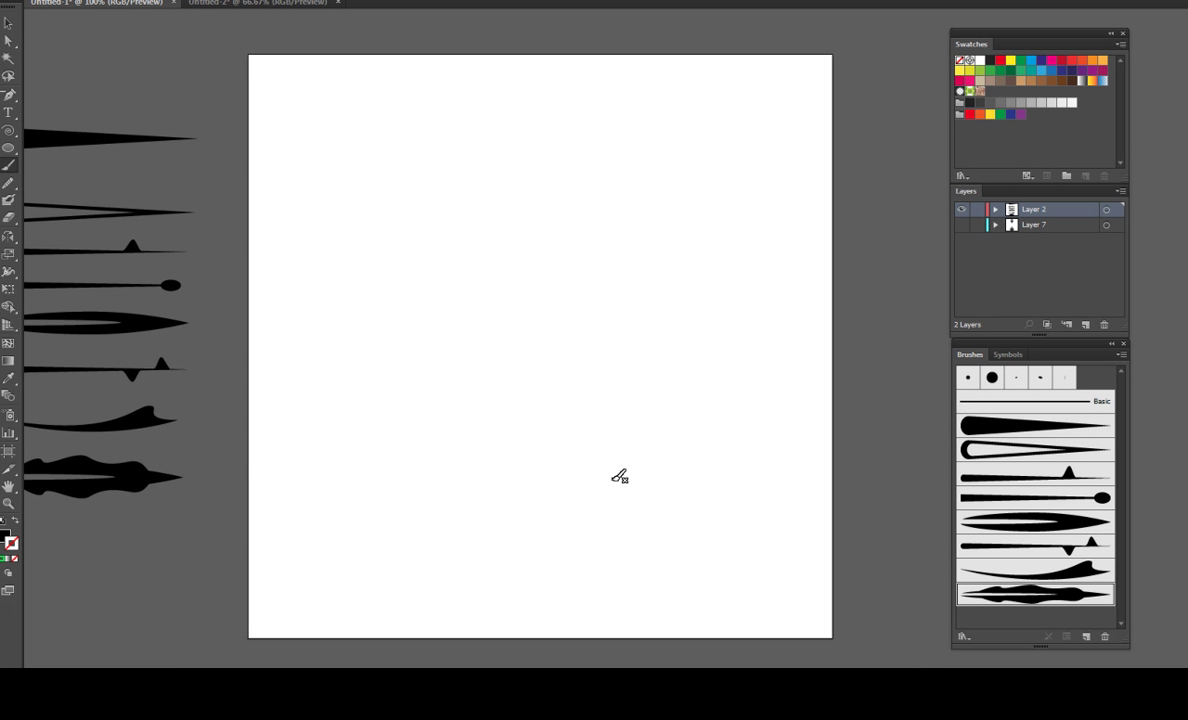
pyautogui.moveTo(679, 410); pyautogui.dragTo(667, 423)
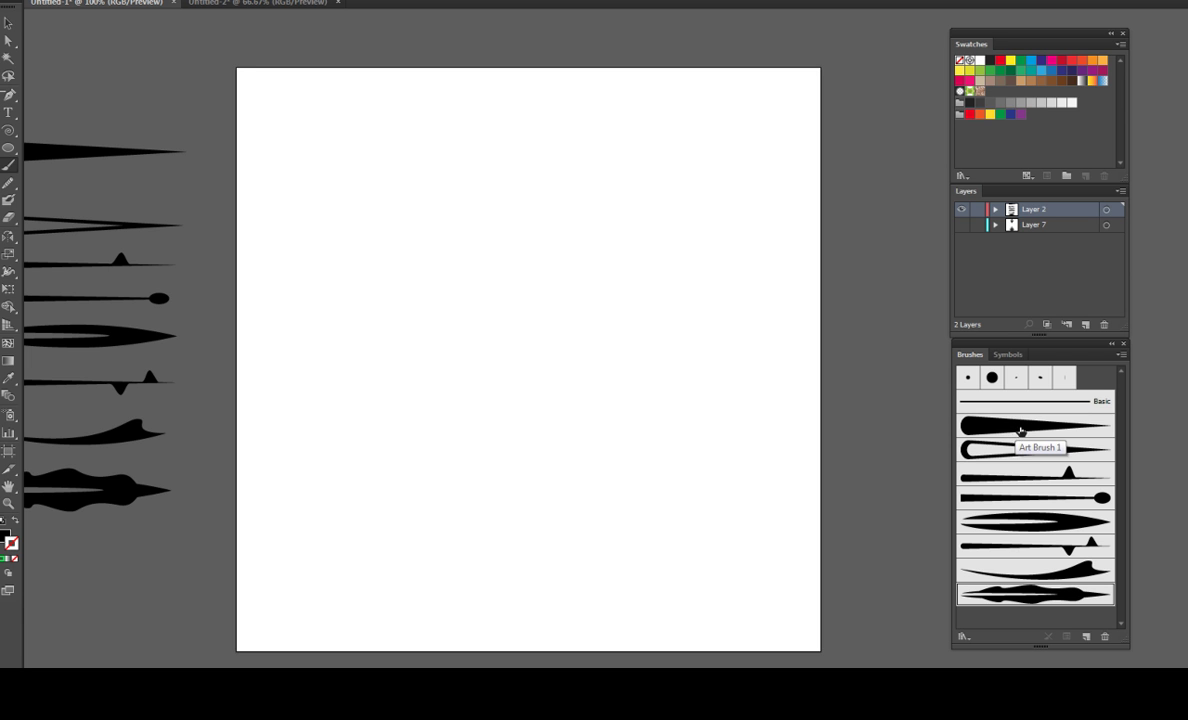
# - Paint a test stroke with Art Brush 1, then delete the solid-filled result
pyautogui.click(1020, 430)
pyautogui.moveTo(833, 640); pyautogui.dragTo(370, 174)
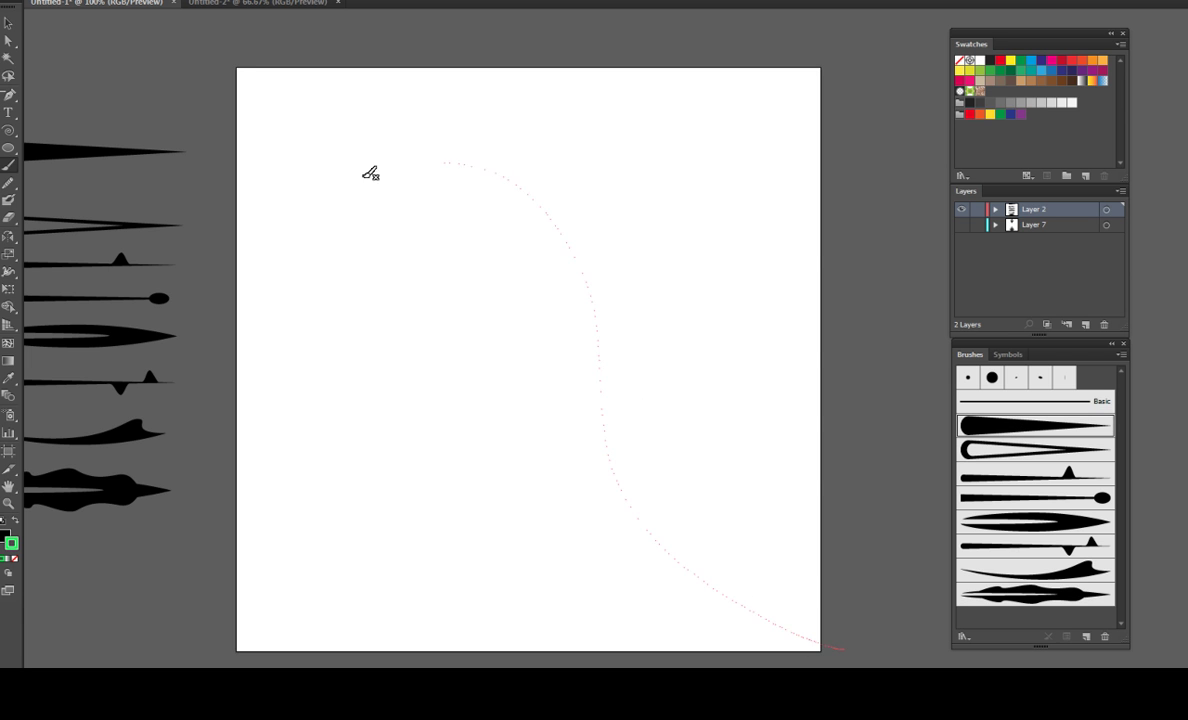
pyautogui.press('v')
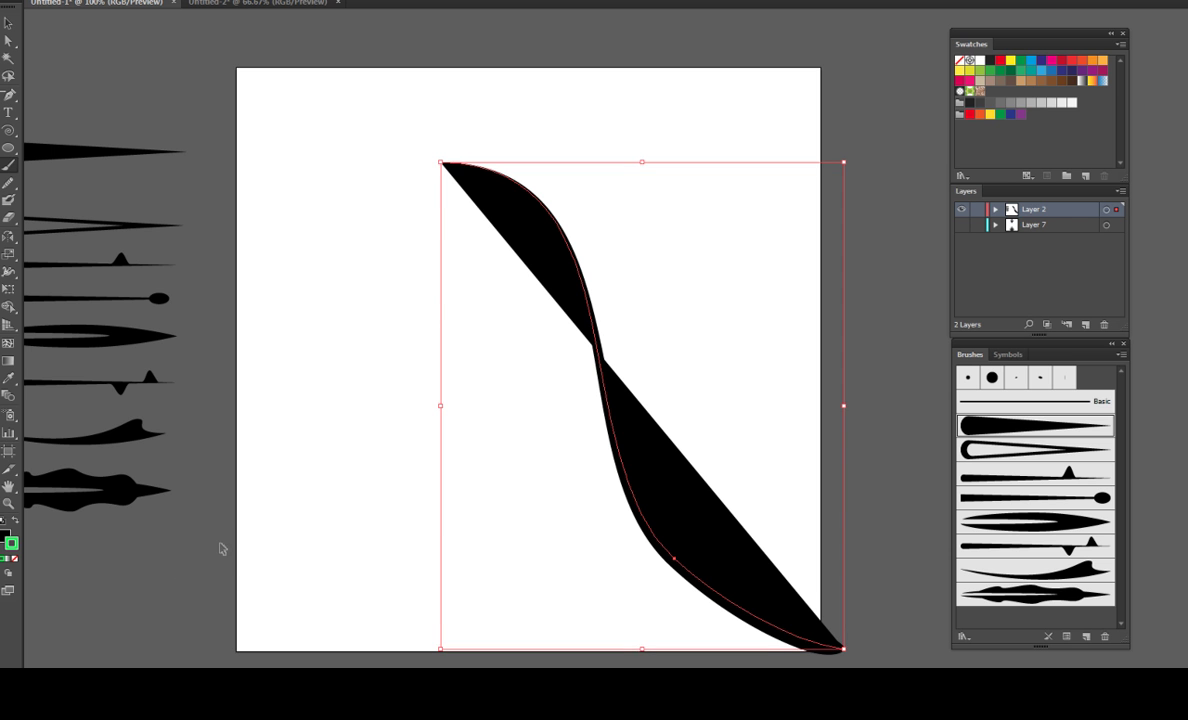
pyautogui.press('Delete')
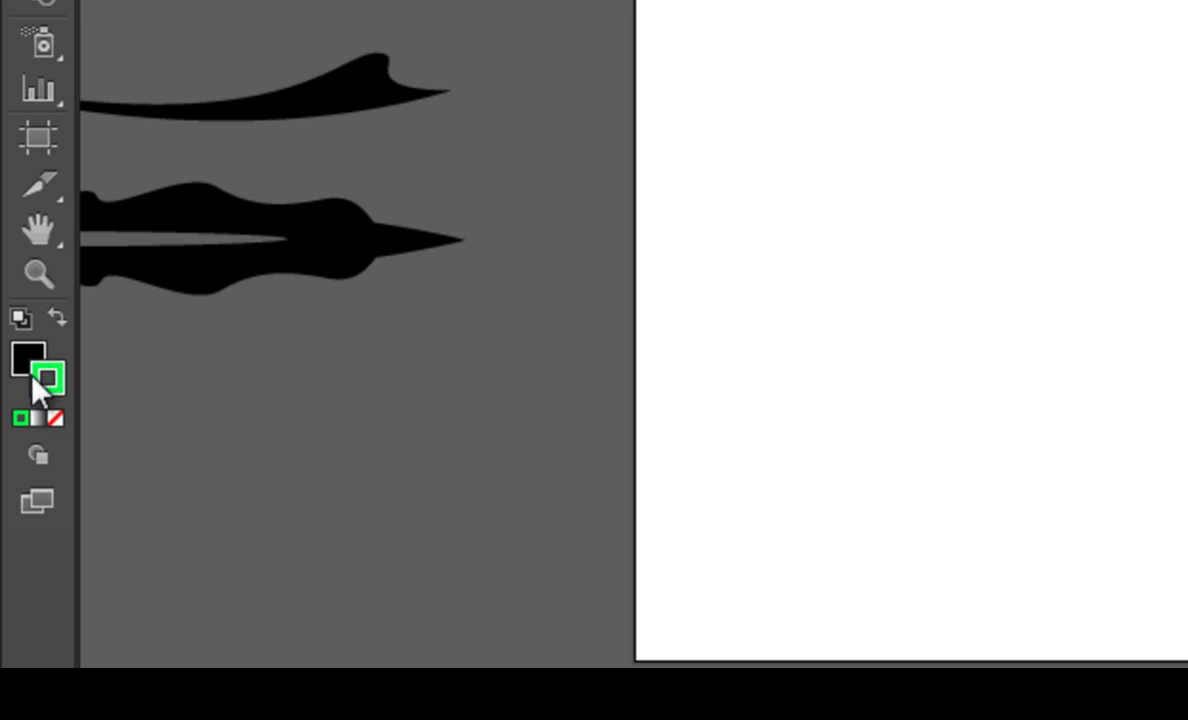
# - Swap fill and stroke so the fill is None and the stroke is black
pyautogui.click(58, 318)
pyautogui.click(32, 362)
pyautogui.click(55, 418)
pyautogui.click(55, 390)
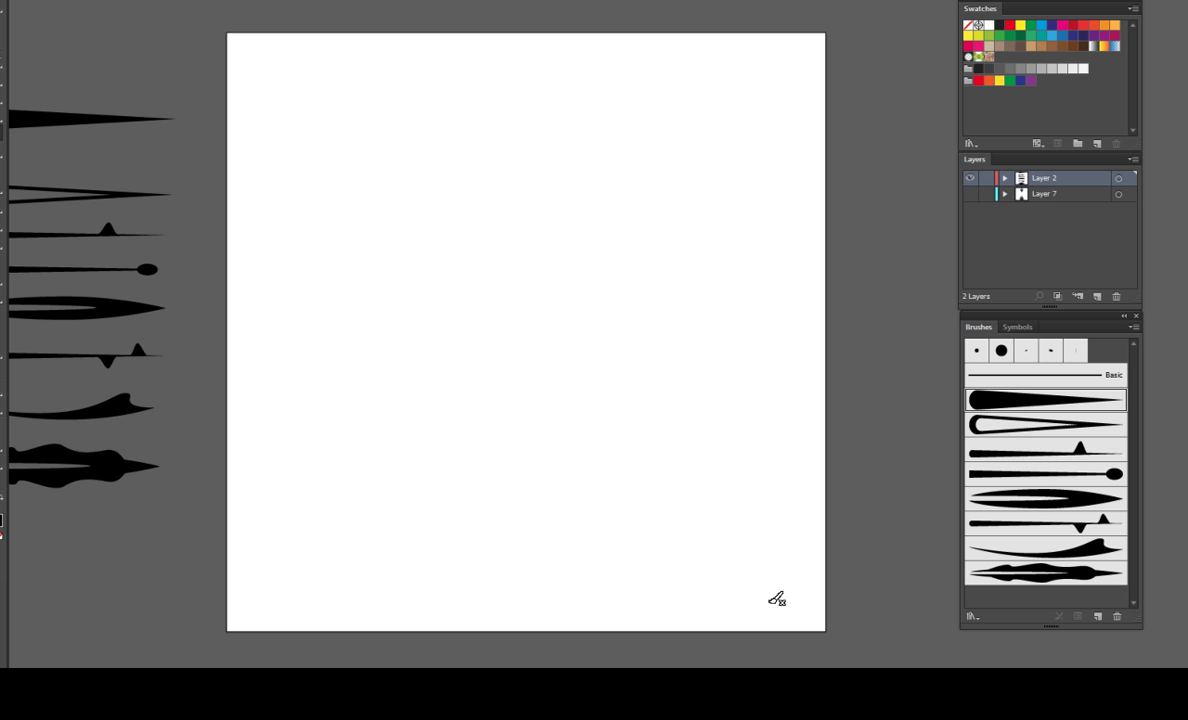
# - Paint the Art Brush 1 trunk curving from the bottom-right corner toward the top-left
pyautogui.moveTo(836, 632)
pyautogui.mouseDown()
pyautogui.moveTo(786, 596)
pyautogui.moveTo(377, 88)
pyautogui.mouseUp()
pyautogui.moveTo(780, 554); pyautogui.dragTo(760, 540)
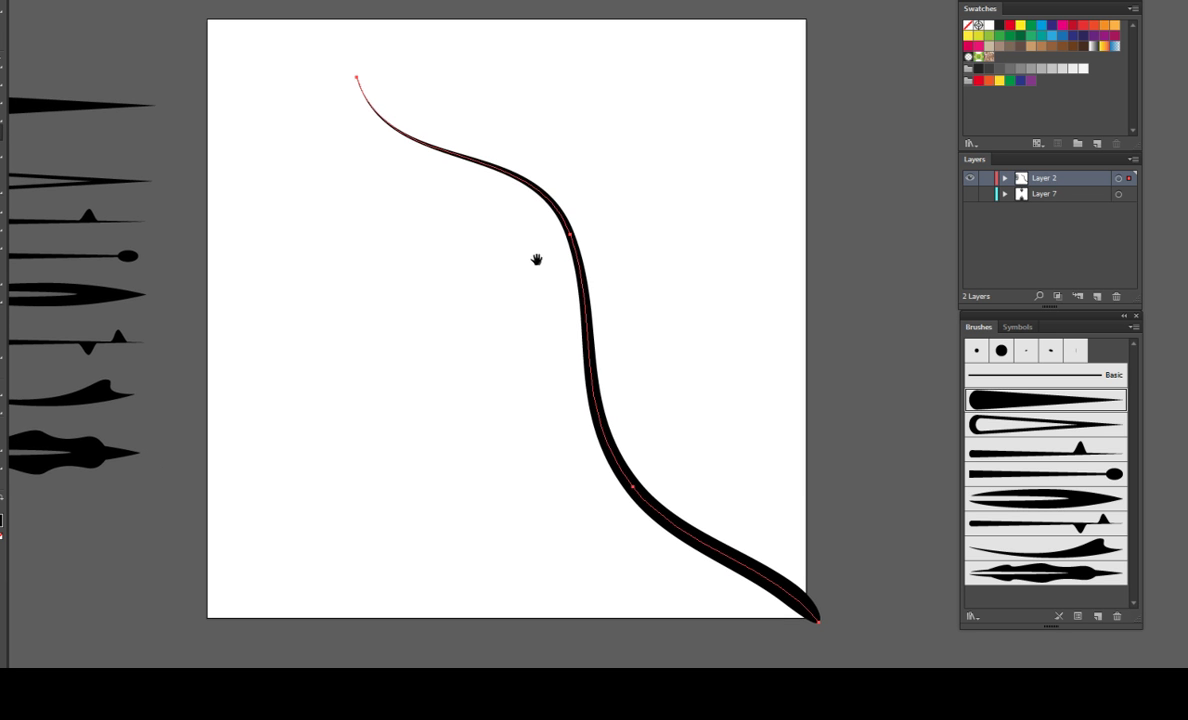
pyautogui.moveTo(536, 260); pyautogui.dragTo(501, 245)
pyautogui.press('v')
pyautogui.click(543, 187)
pyautogui.press('b')
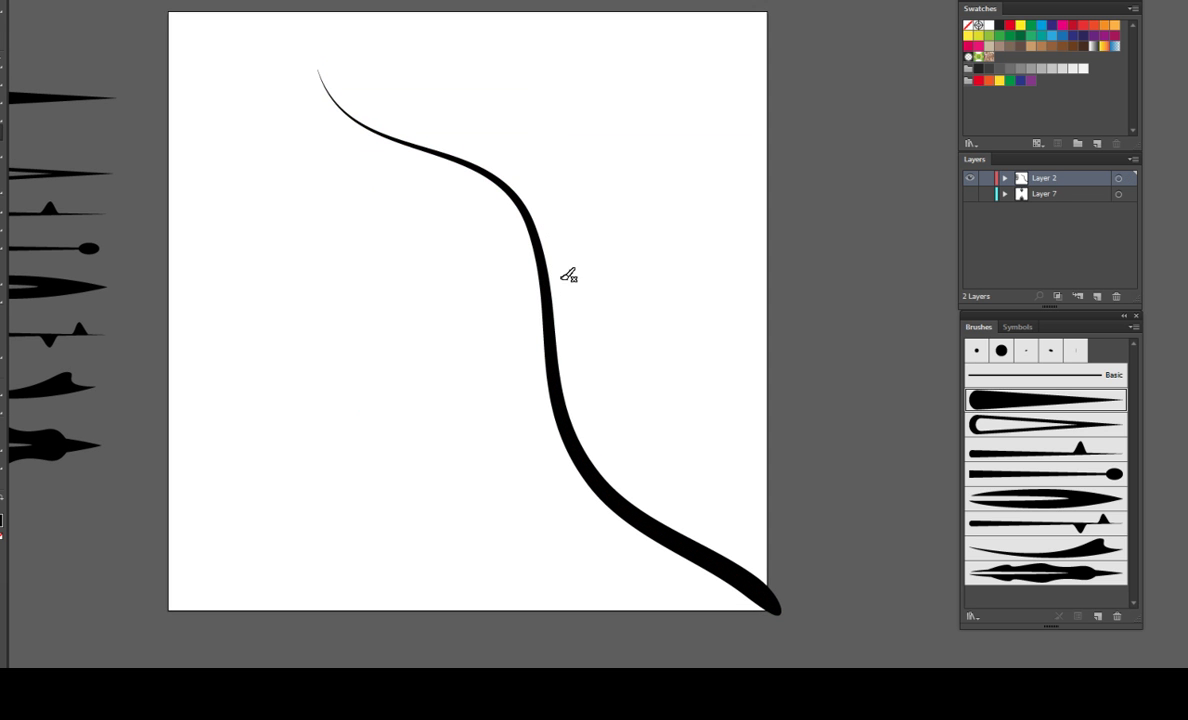
# - Set the trunk's stroke weight to 2 pt and nudge it slightly down-right
pyautogui.press('v')
pyautogui.hotkey('ctrl', 'a')
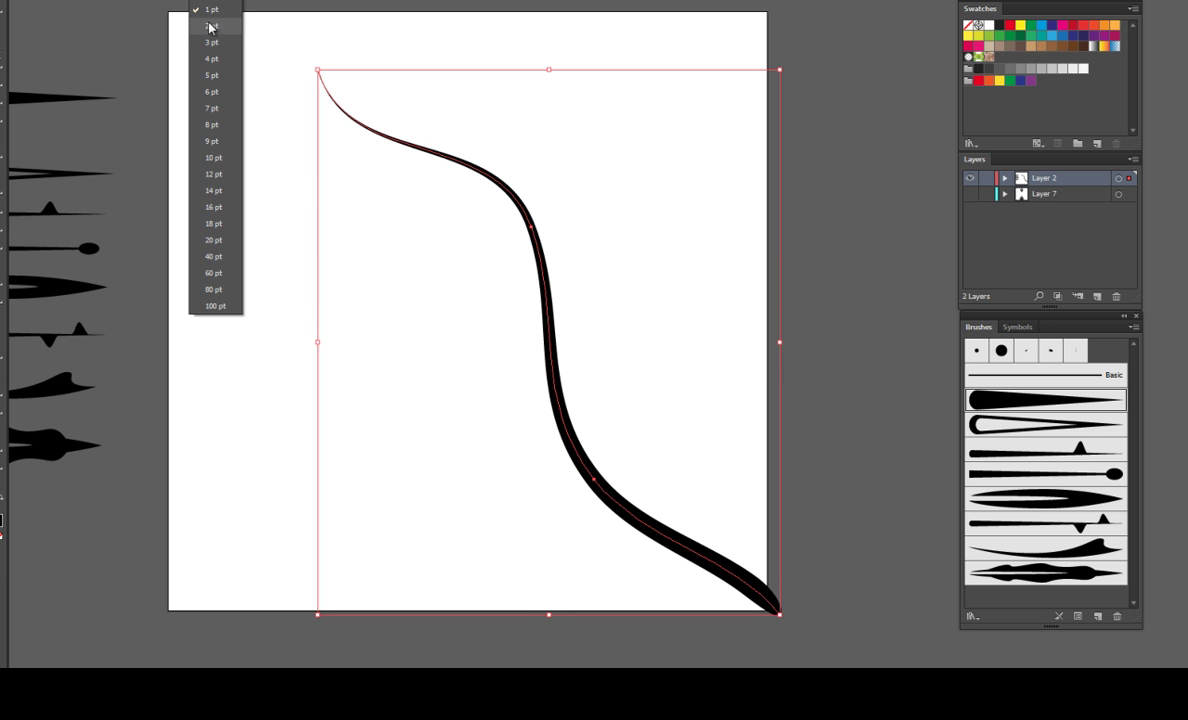
pyautogui.click(200, 26)
pyautogui.click(391, 186)
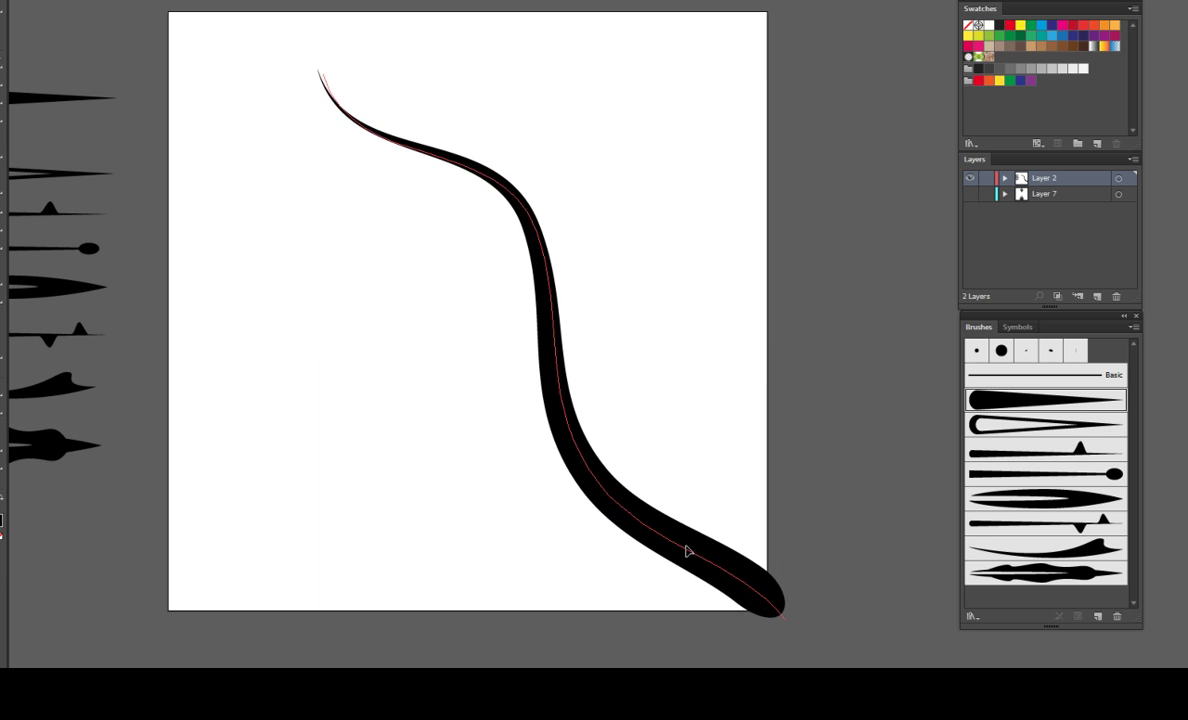
pyautogui.moveTo(686, 548); pyautogui.dragTo(692, 552)
pyautogui.click(785, 377)
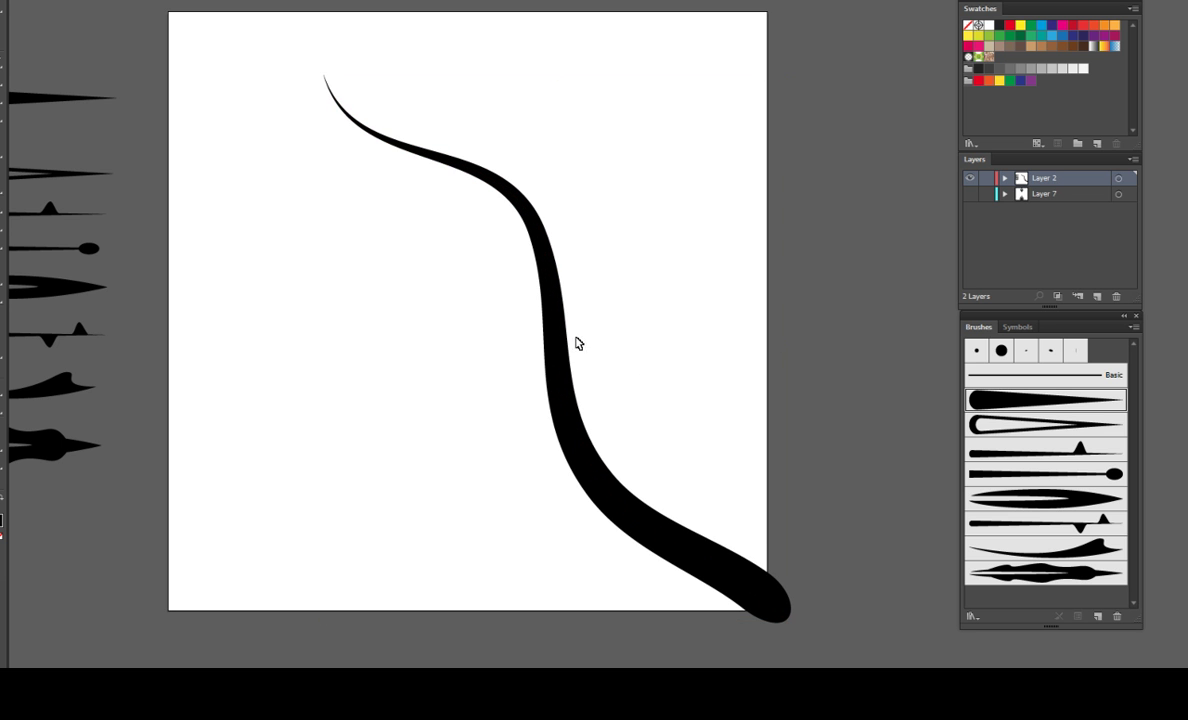
pyautogui.moveTo(315, 3); pyautogui.dragTo(294, 6)
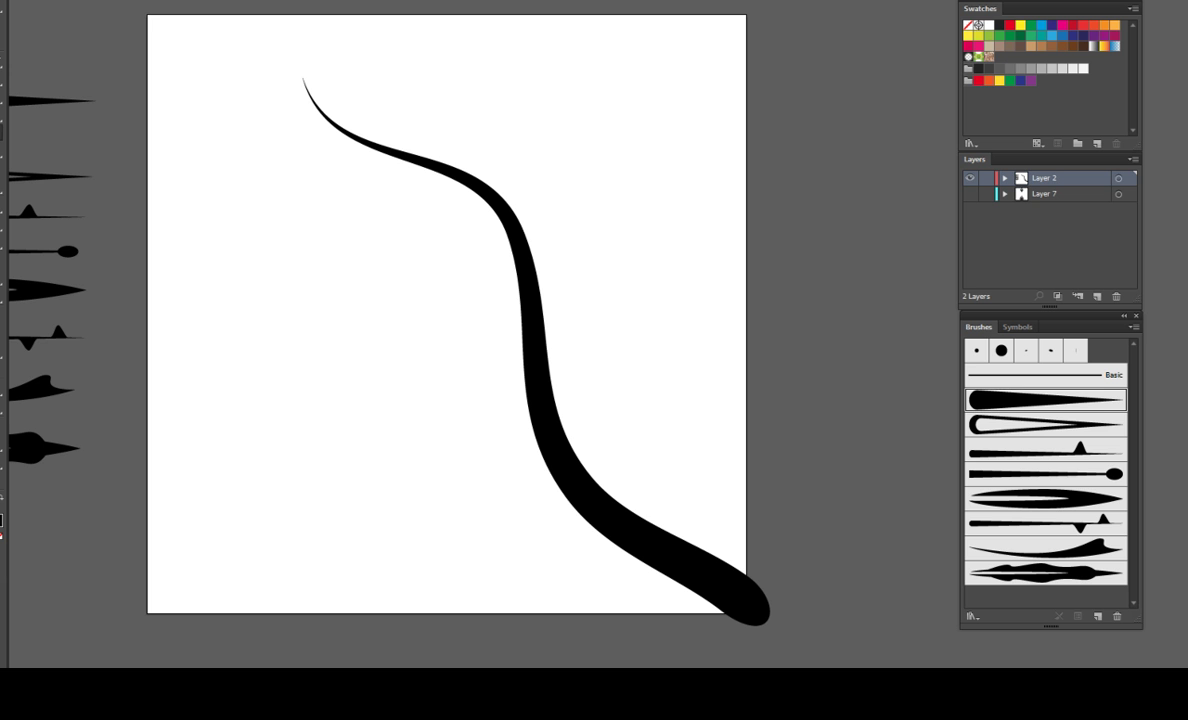
# - Draw an upper-right branch, redrawn once, and a left branch off the trunk
pyautogui.click(215, 0)
pyautogui.click(217, 2)
pyautogui.moveTo(533, 282); pyautogui.dragTo(601, 130)
pyautogui.hotkey('ctrl', 'z')
pyautogui.moveTo(533, 268); pyautogui.dragTo(600, 142)
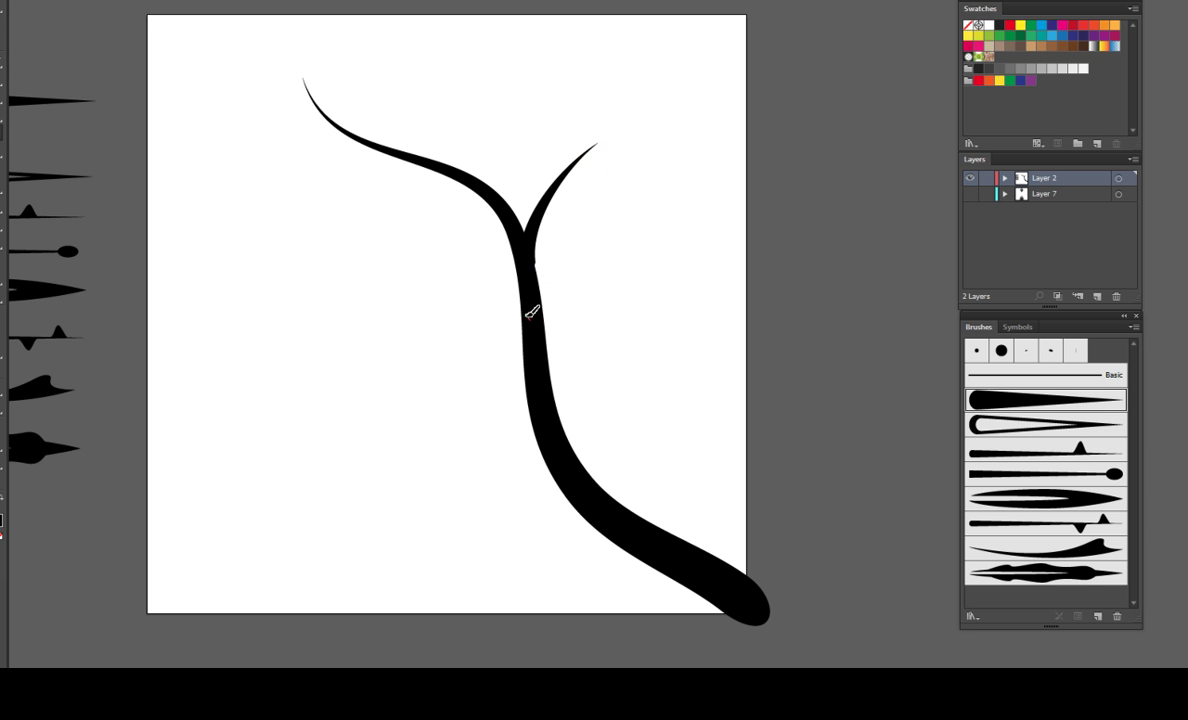
pyautogui.moveTo(530, 318); pyautogui.dragTo(318, 238)
pyautogui.keyDown('ctrl'); pyautogui.click(396, 360); pyautogui.keyUp('ctrl')
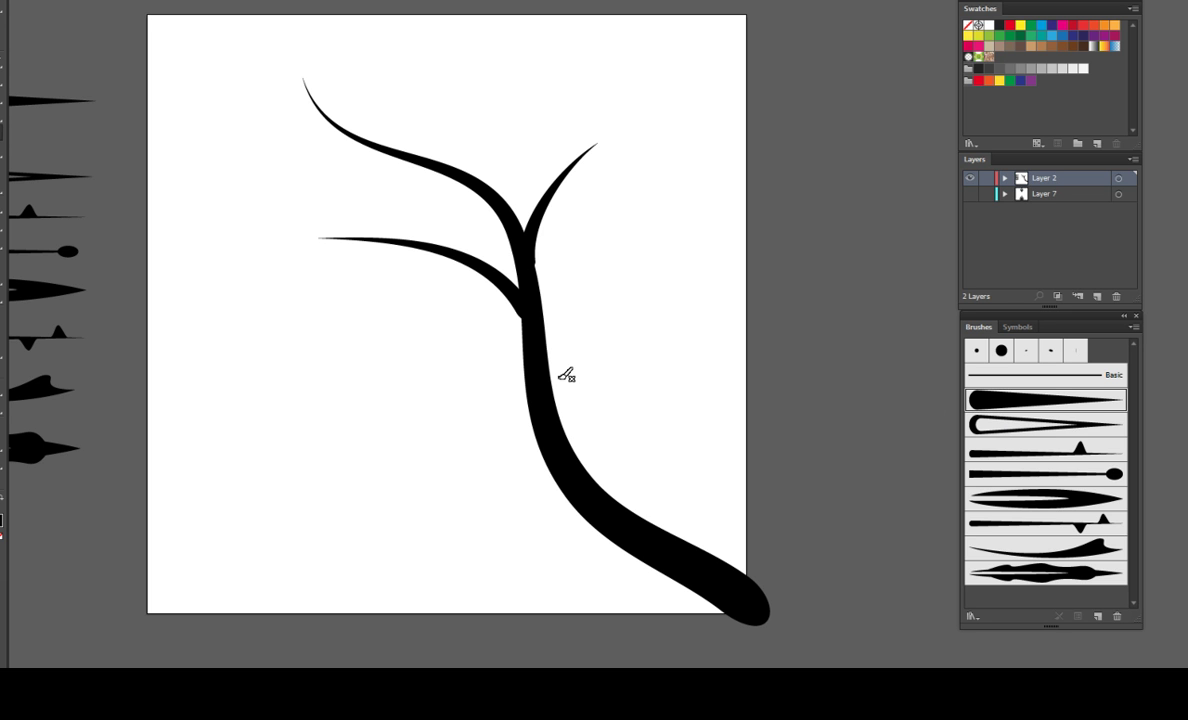
# - Add a long curving branch on the trunk's right side
pyautogui.moveTo(556, 437); pyautogui.dragTo(650, 180)
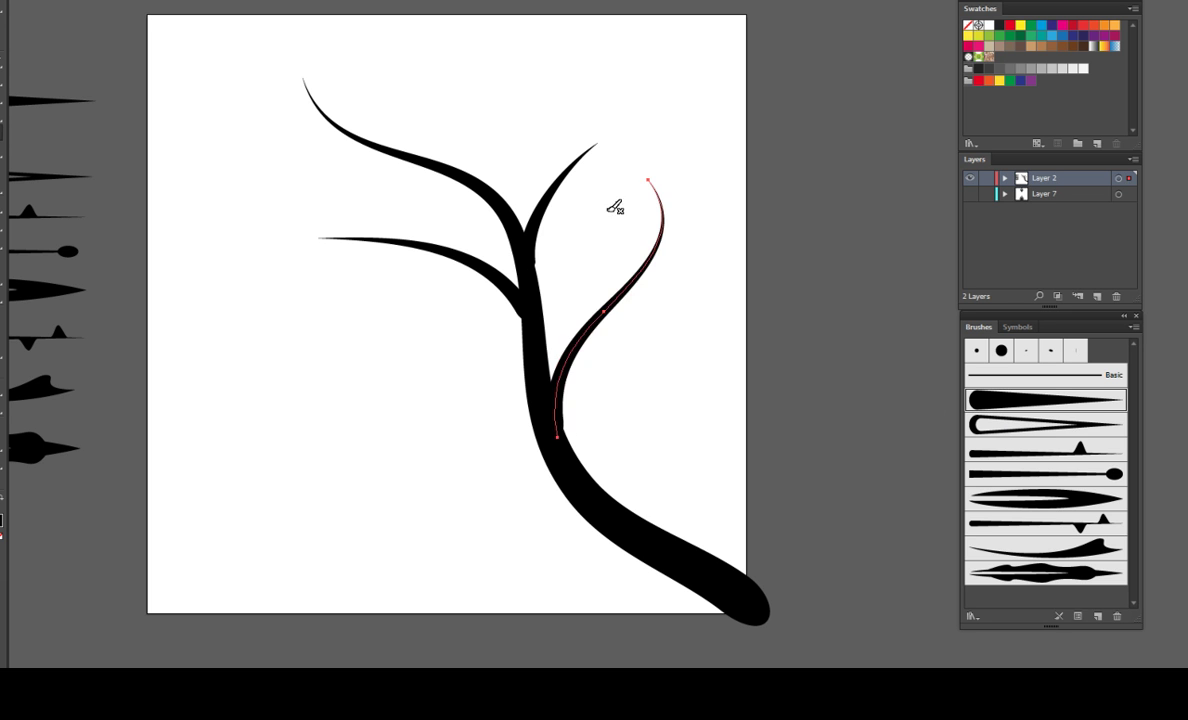
pyautogui.moveTo(598, 469)
pyautogui.mouseDown()
pyautogui.moveTo(622, 438)
pyautogui.moveTo(278, 344)
pyautogui.mouseUp()
pyautogui.keyDown('ctrl'); pyautogui.click(660, 392); pyautogui.keyUp('ctrl')
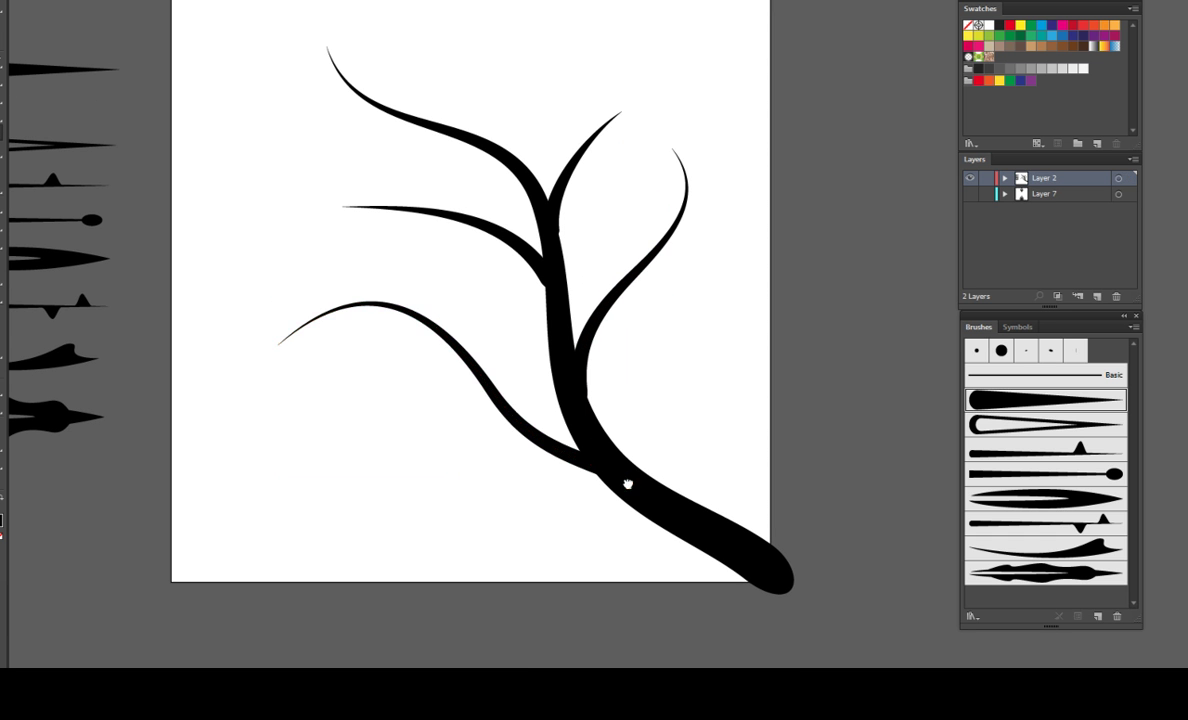
pyautogui.moveTo(528, 51); pyautogui.dragTo(433, 158)
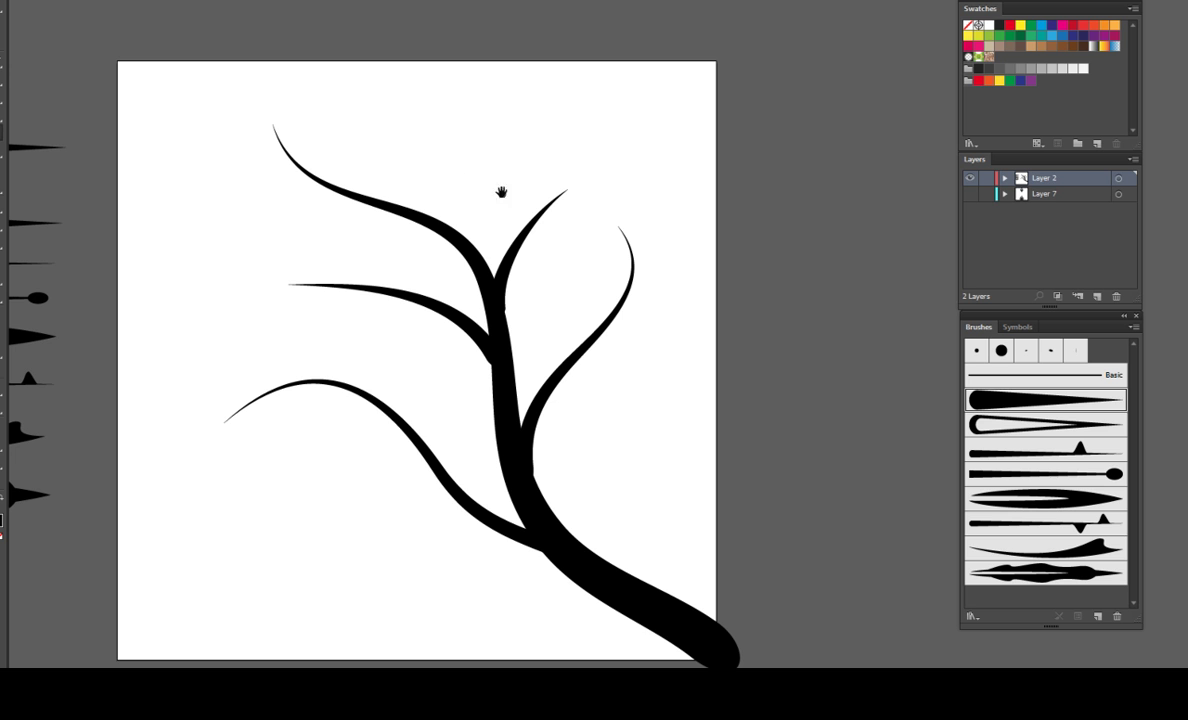
# - Thicken the short upper branch and middle-left branch by raising their stroke weights
pyautogui.moveTo(496, 205); pyautogui.dragTo(563, 274)
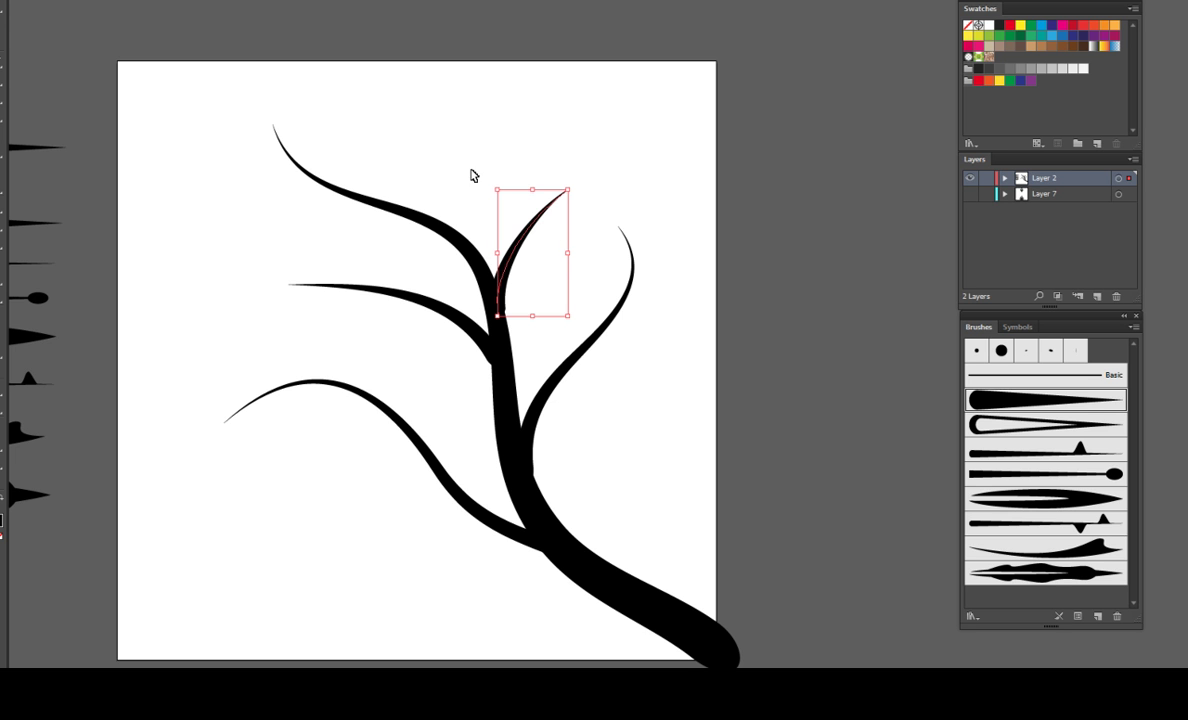
pyautogui.click(200, 42)
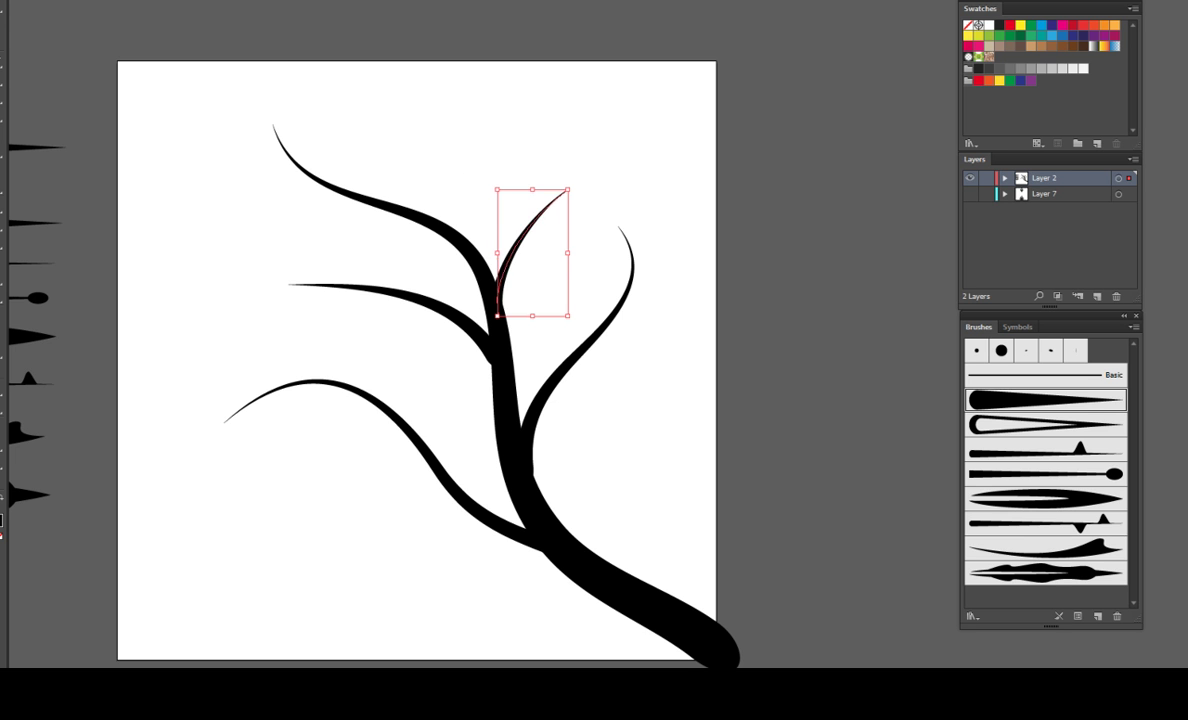
pyautogui.click(413, 298)
pyautogui.click(562, 313)
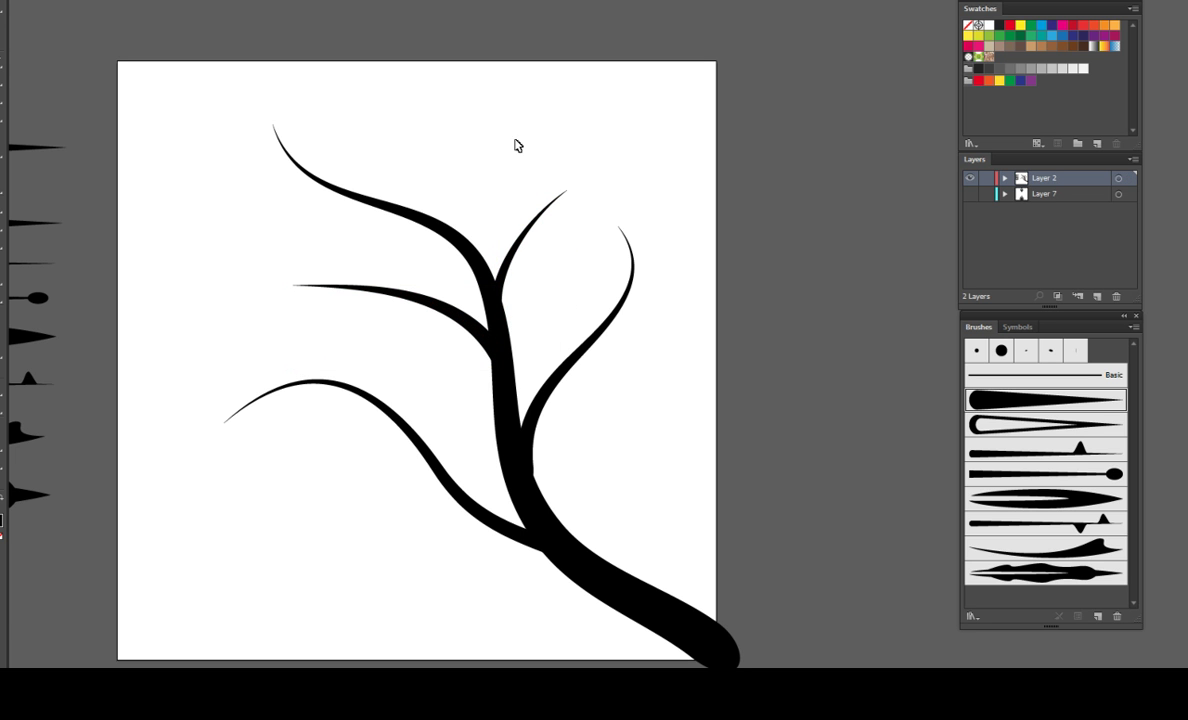
pyautogui.click(587, 386)
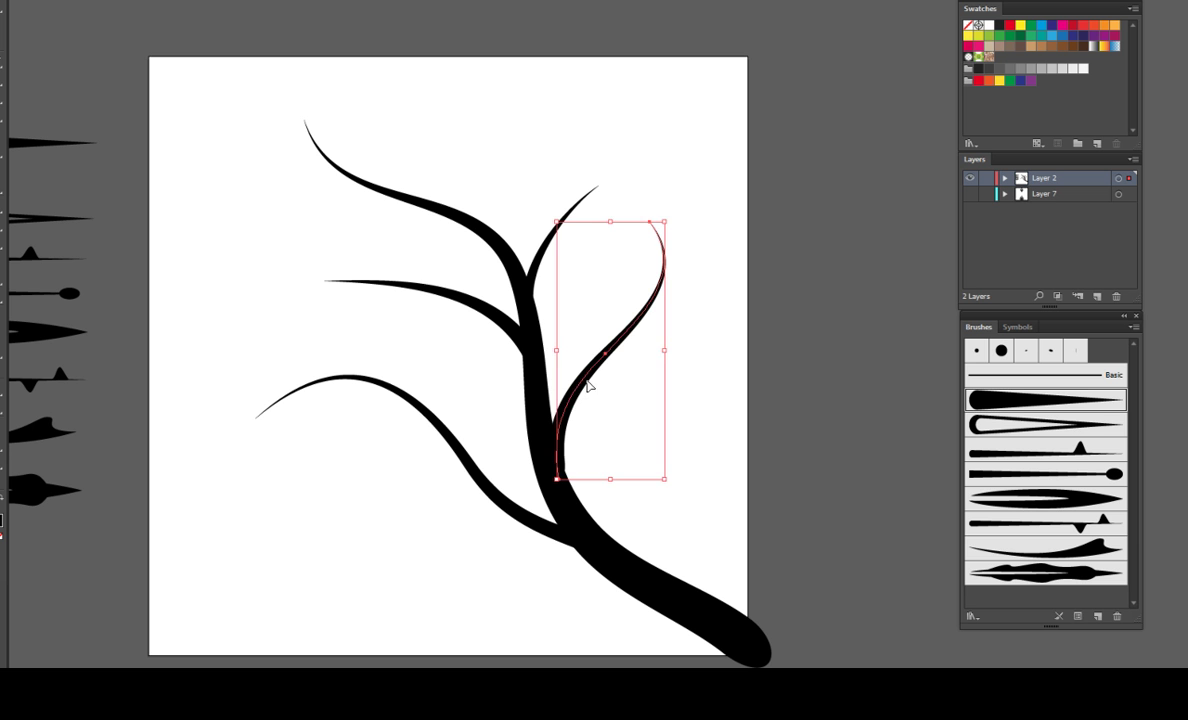
pyautogui.click(609, 238)
pyautogui.moveTo(588, 238); pyautogui.dragTo(627, 235)
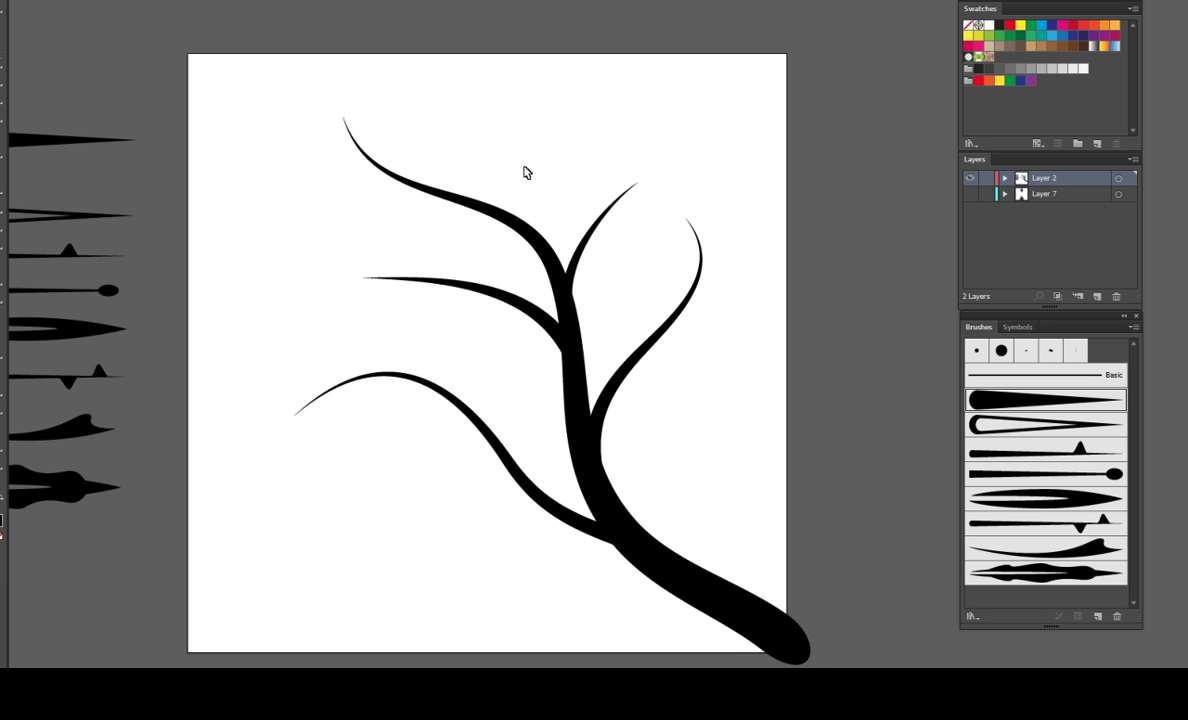
# - Shrink the whole tree from its top-left corner and move it down and right
pyautogui.moveTo(517, 118); pyautogui.dragTo(556, 300)
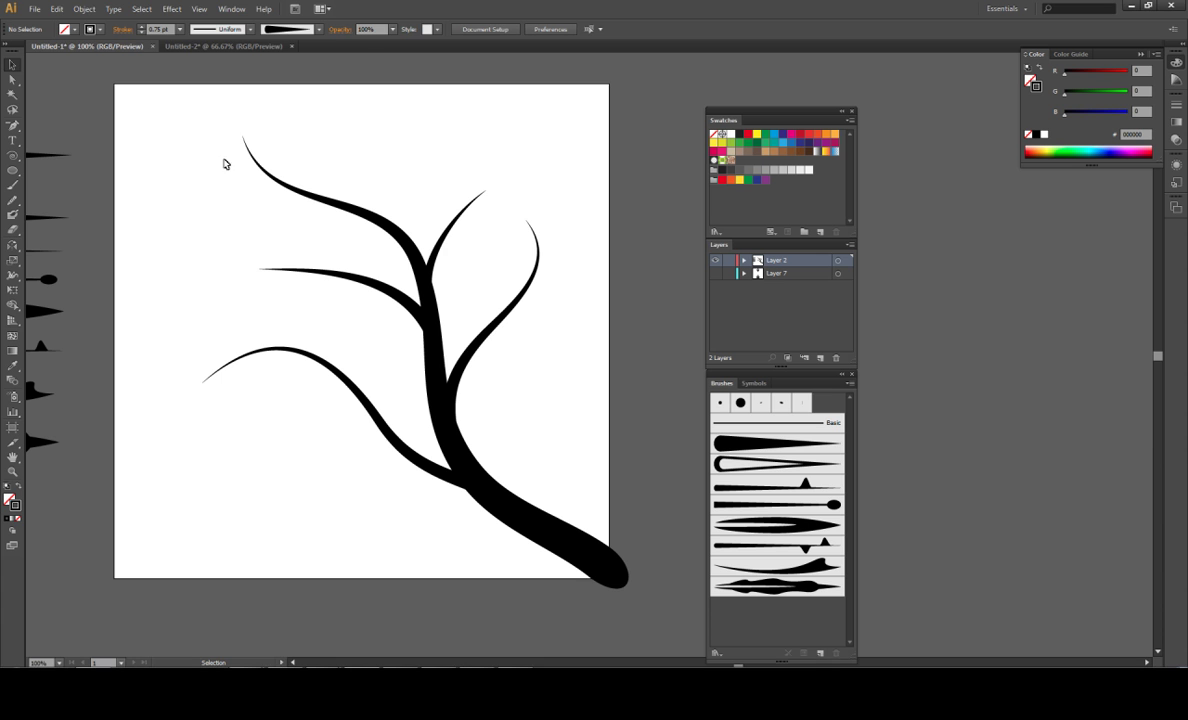
pyautogui.moveTo(201, 195); pyautogui.dragTo(512, 442)
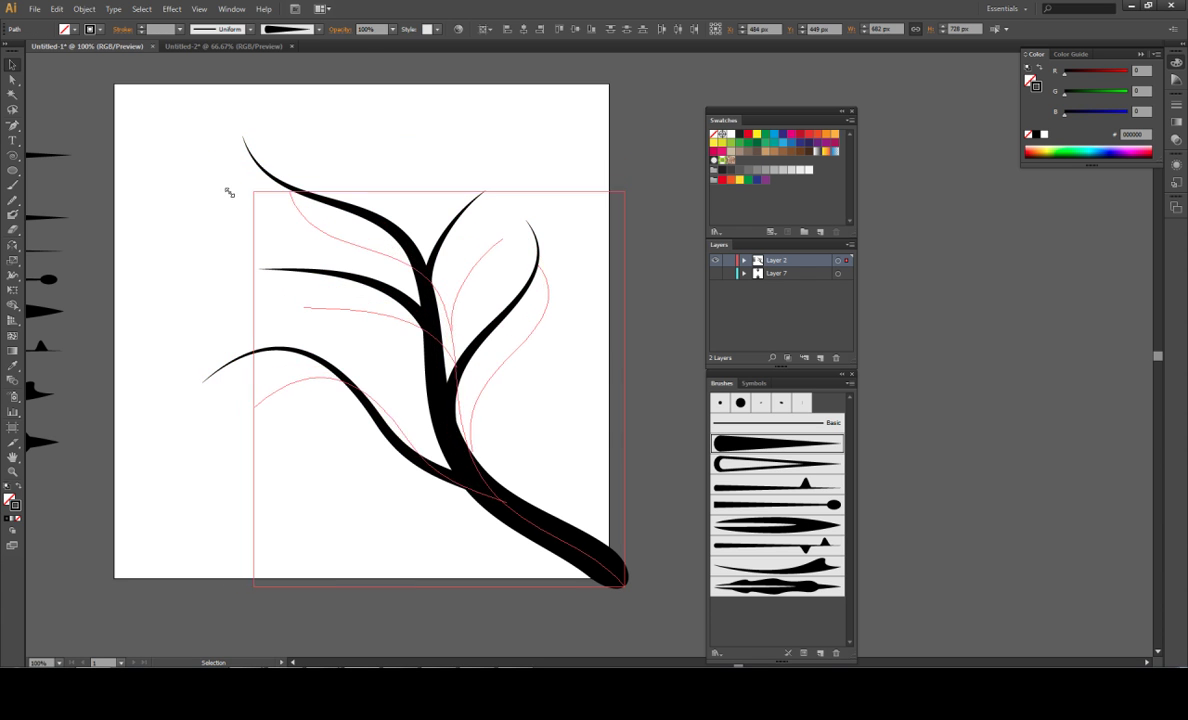
pyautogui.moveTo(201, 135); pyautogui.dragTo(257, 193)
pyautogui.moveTo(465, 382); pyautogui.dragTo(479, 398)
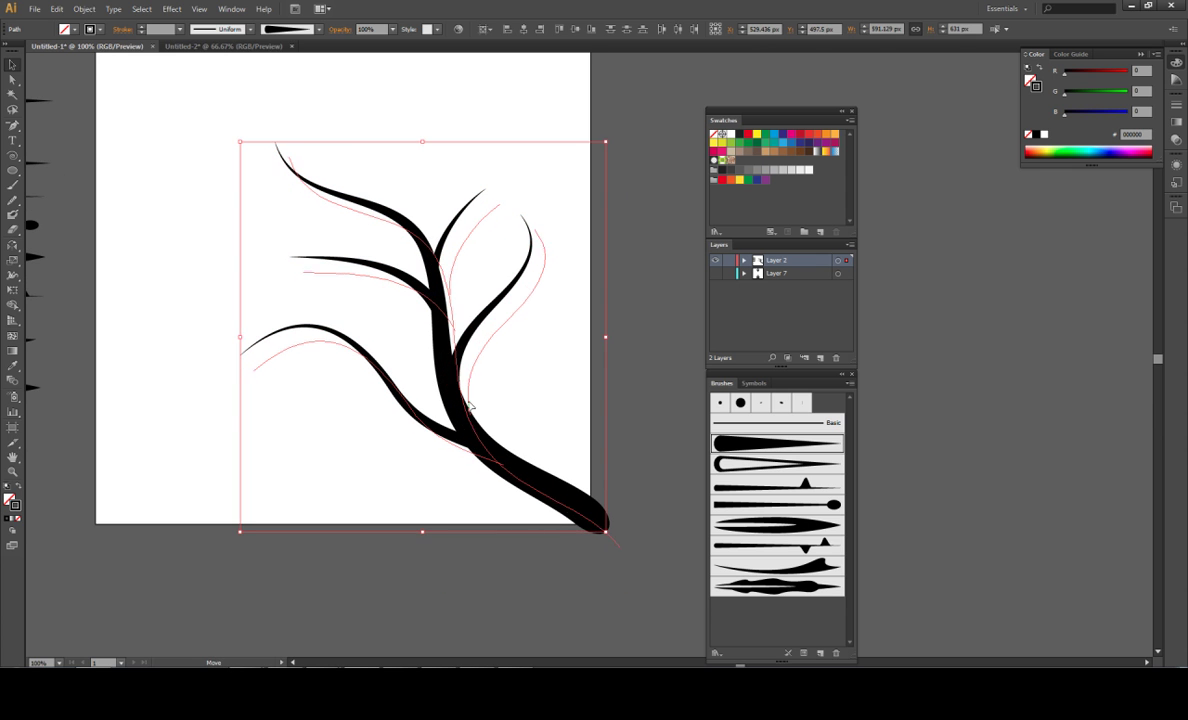
pyautogui.moveTo(517, 464); pyautogui.dragTo(503, 456)
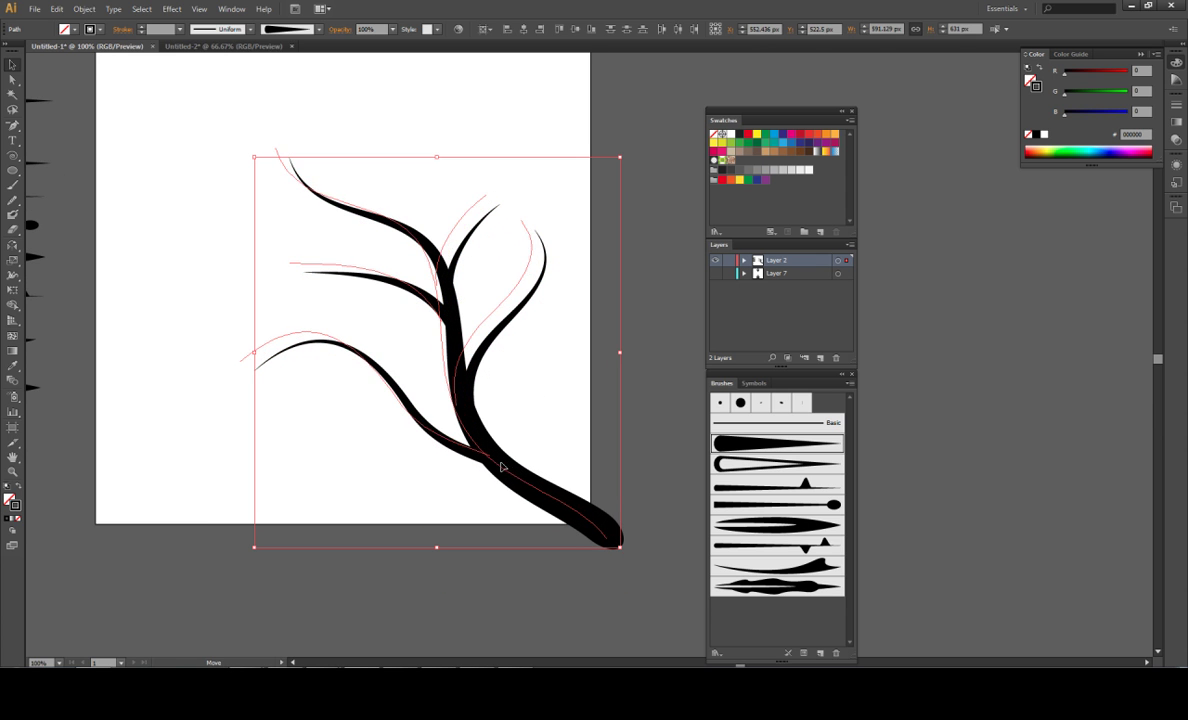
pyautogui.click(612, 283)
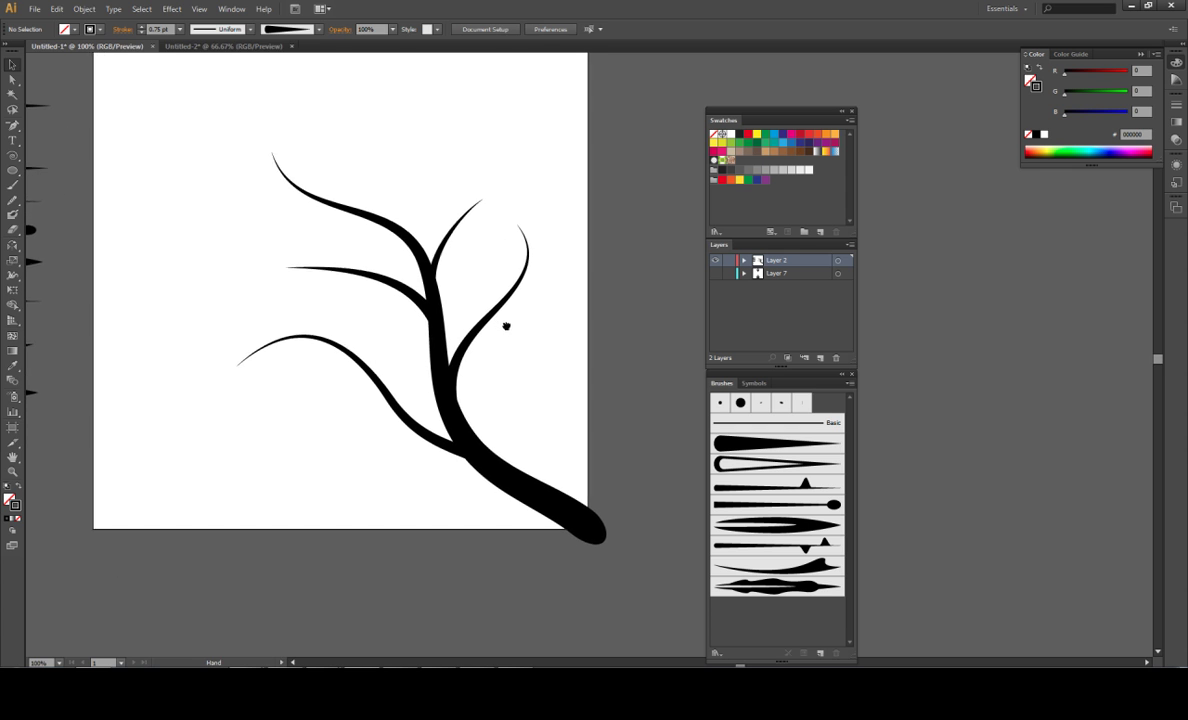
pyautogui.hotkey('ctrl', 'a')
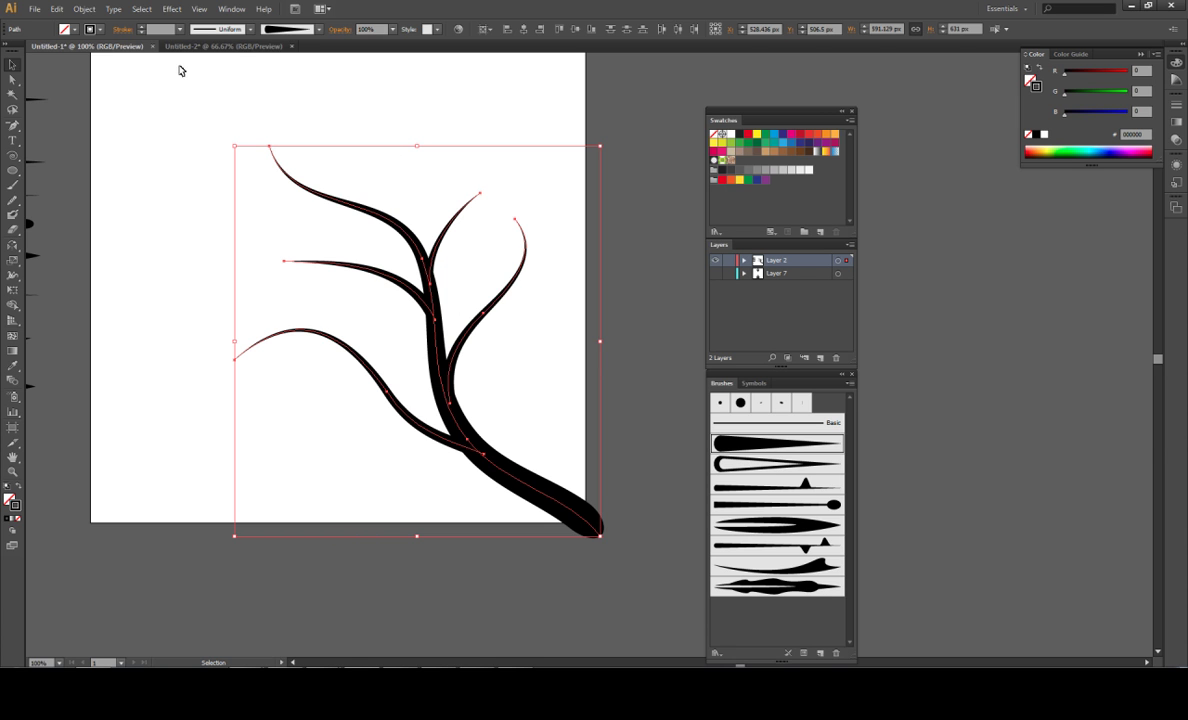
pyautogui.click(179, 29)
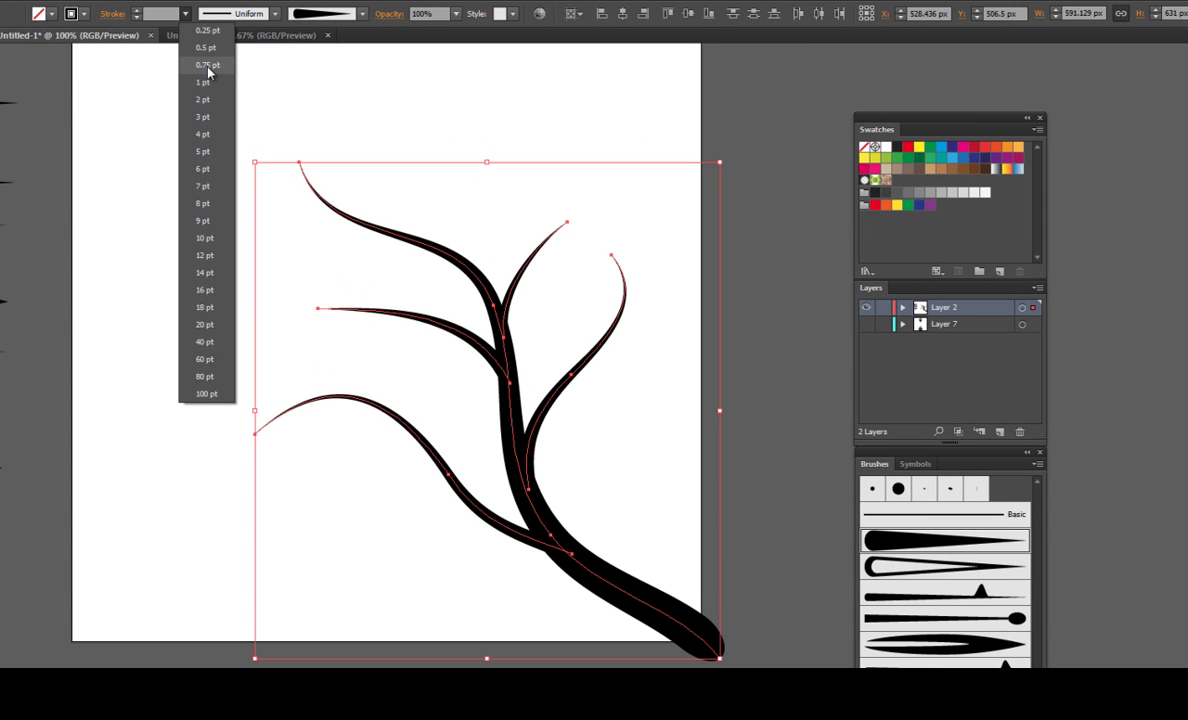
pyautogui.click(207, 65)
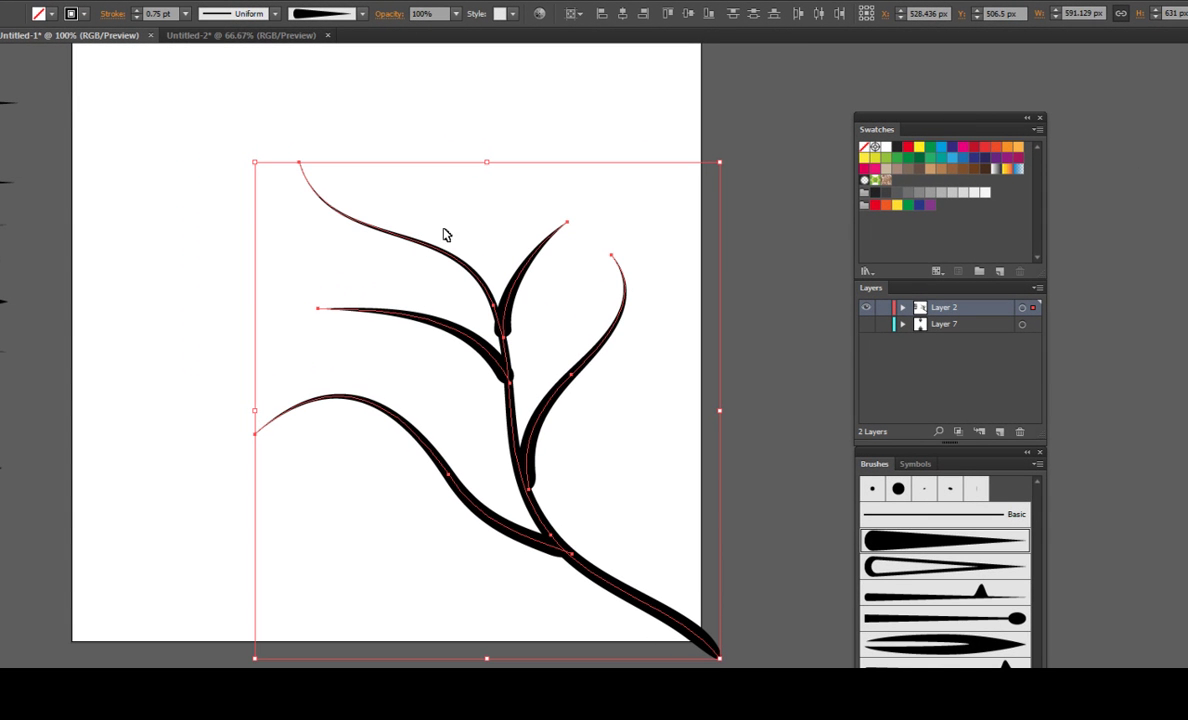
pyautogui.click(312, 240)
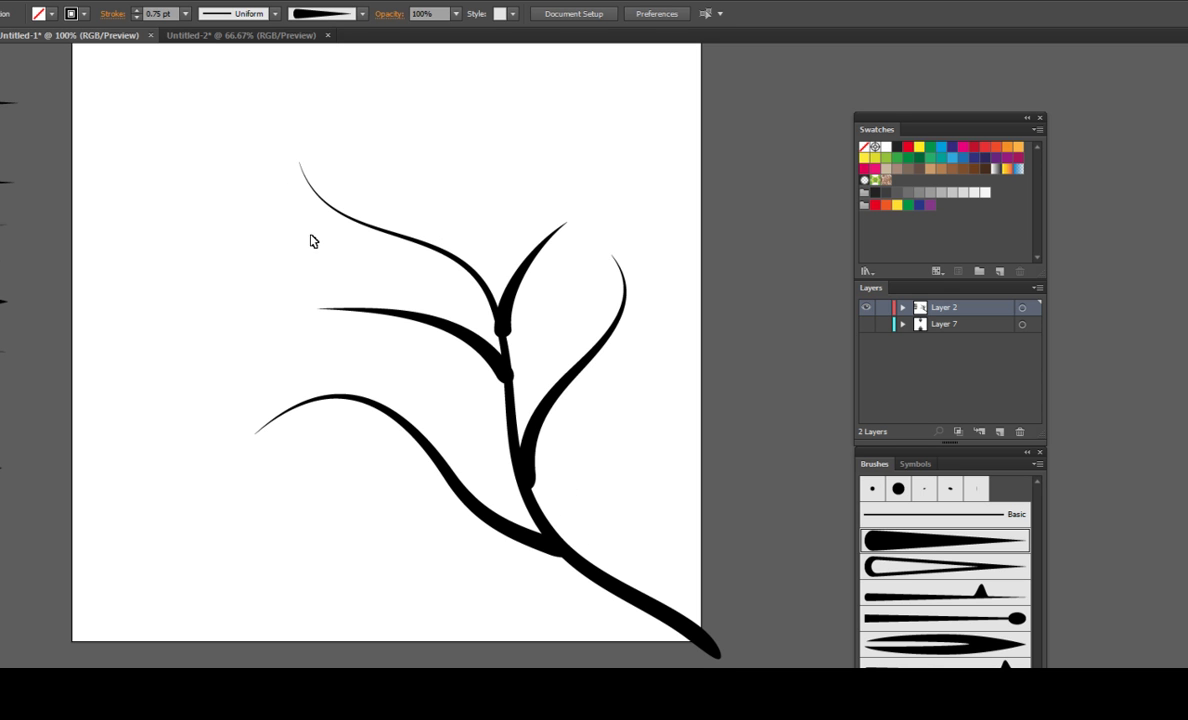
pyautogui.hotkey('ctrl', 'a')
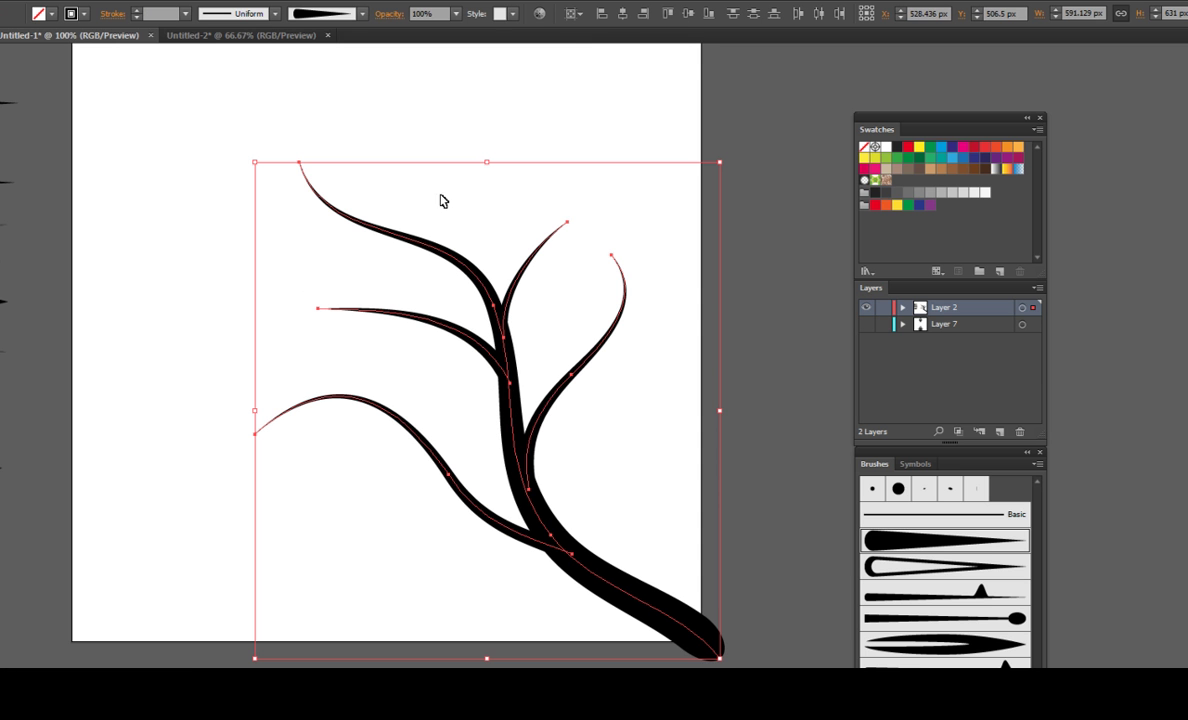
# - Float the Brushes panel and move the Swatches and Layers panels aside
pyautogui.moveTo(958, 456); pyautogui.dragTo(818, 250)
pyautogui.moveTo(968, 124)
pyautogui.mouseDown()
pyautogui.moveTo(1096, 85)
pyautogui.moveTo(1067, 179)
pyautogui.mouseUp()
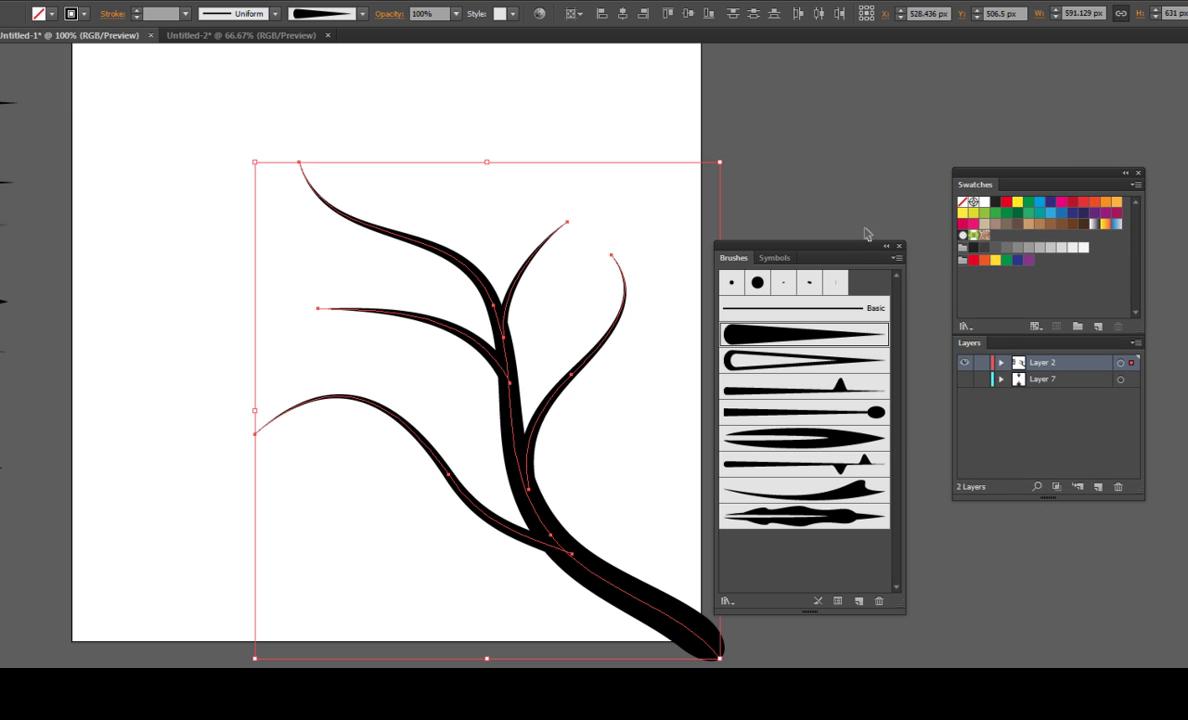
pyautogui.moveTo(839, 251); pyautogui.dragTo(858, 250)
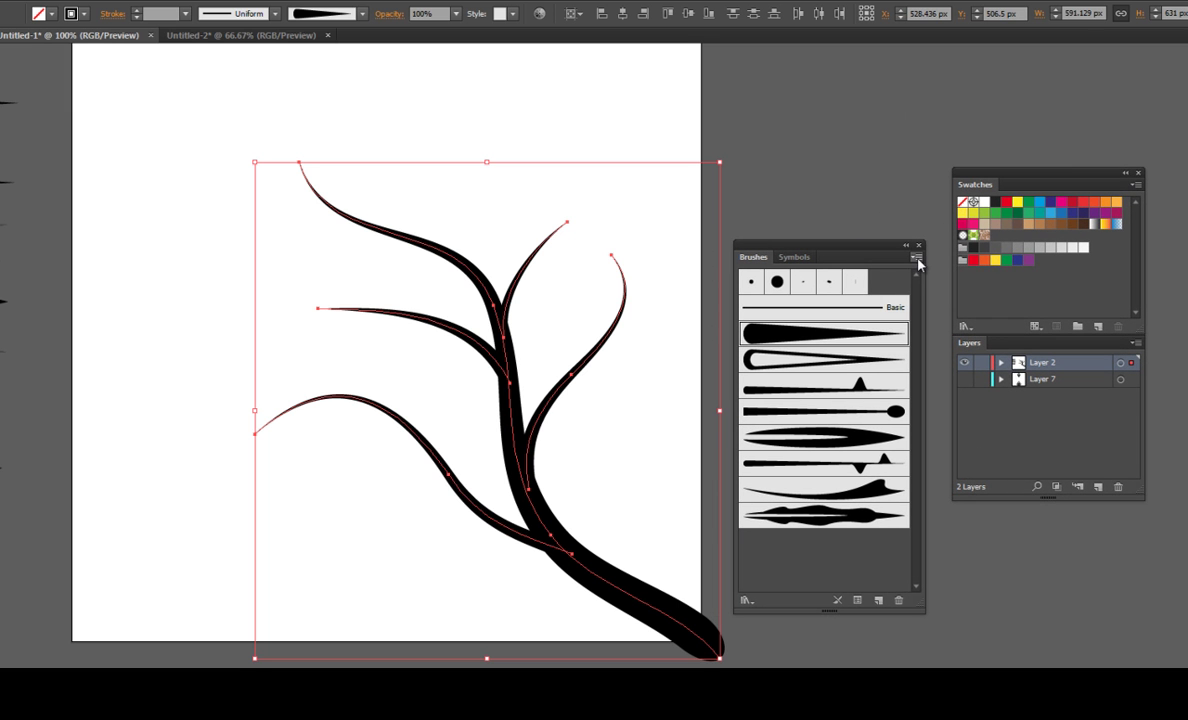
# - Make the tapered Art Brush 1 current and open the Brushes panel menu
pyautogui.click(916, 258)
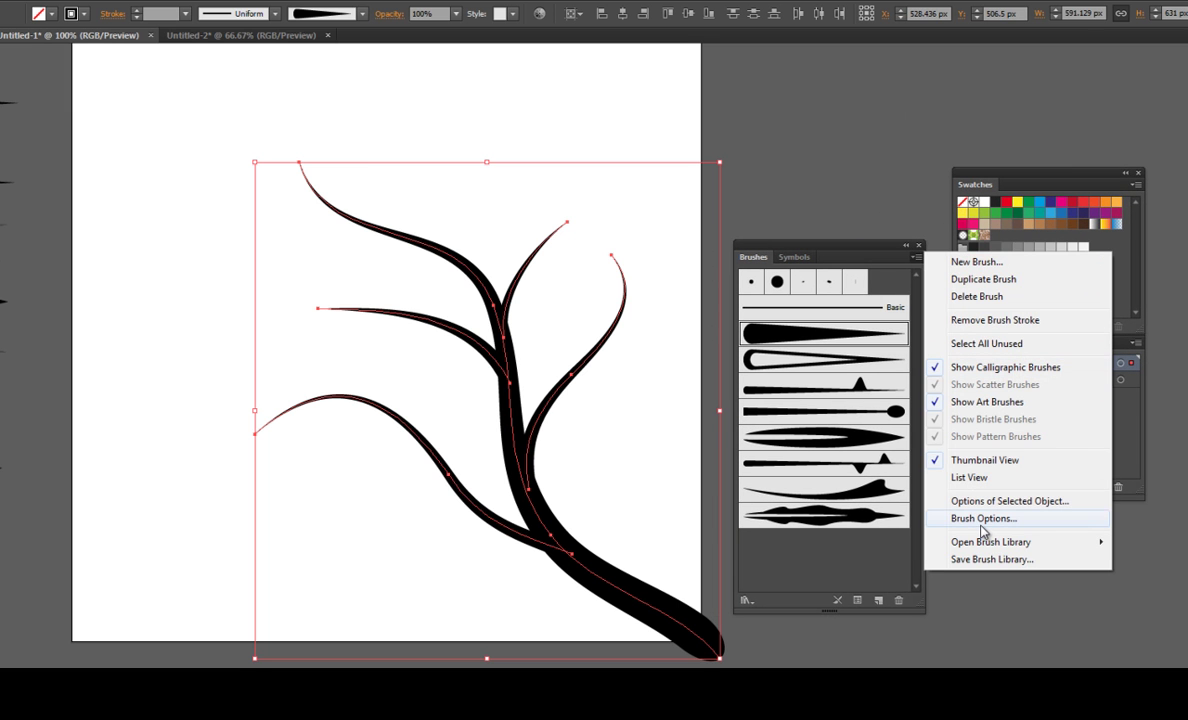
pyautogui.click(948, 458)
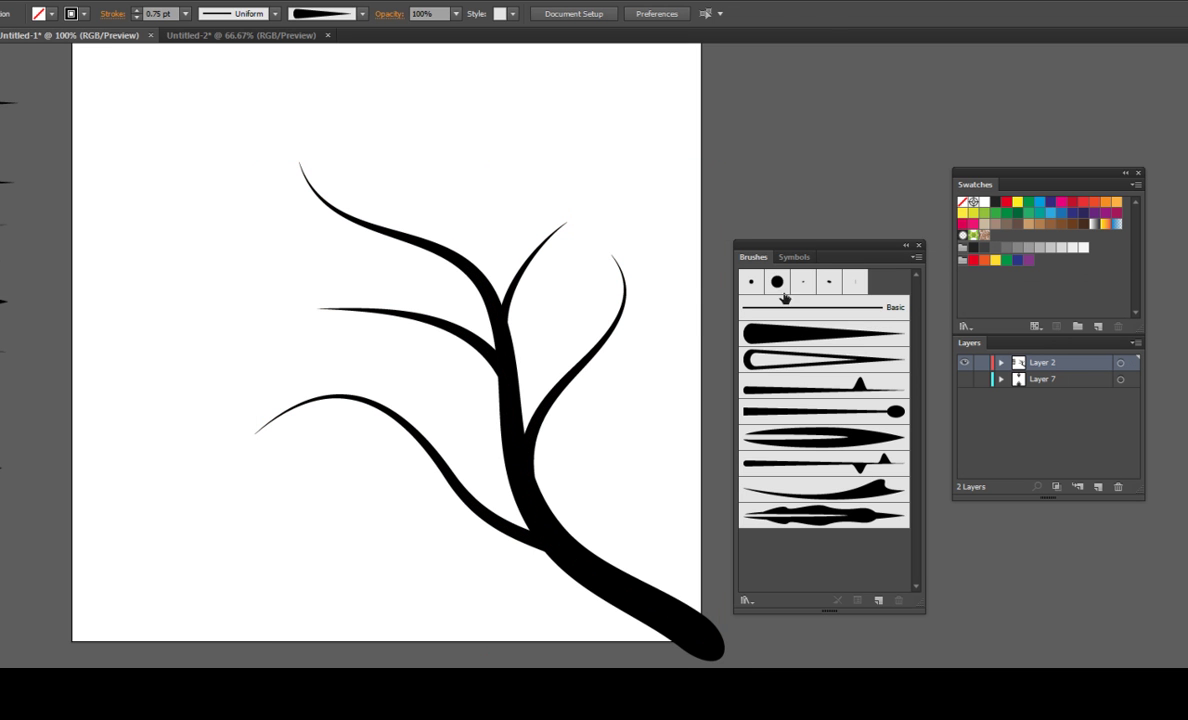
pyautogui.click(808, 341)
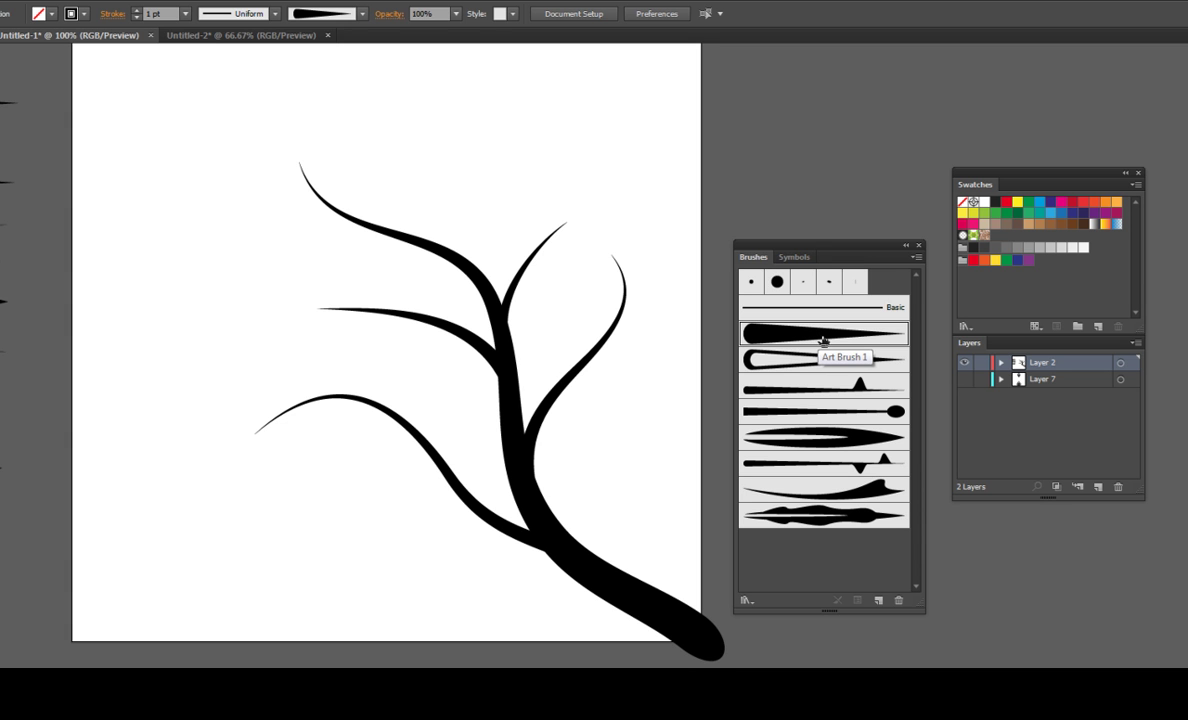
pyautogui.click(916, 257)
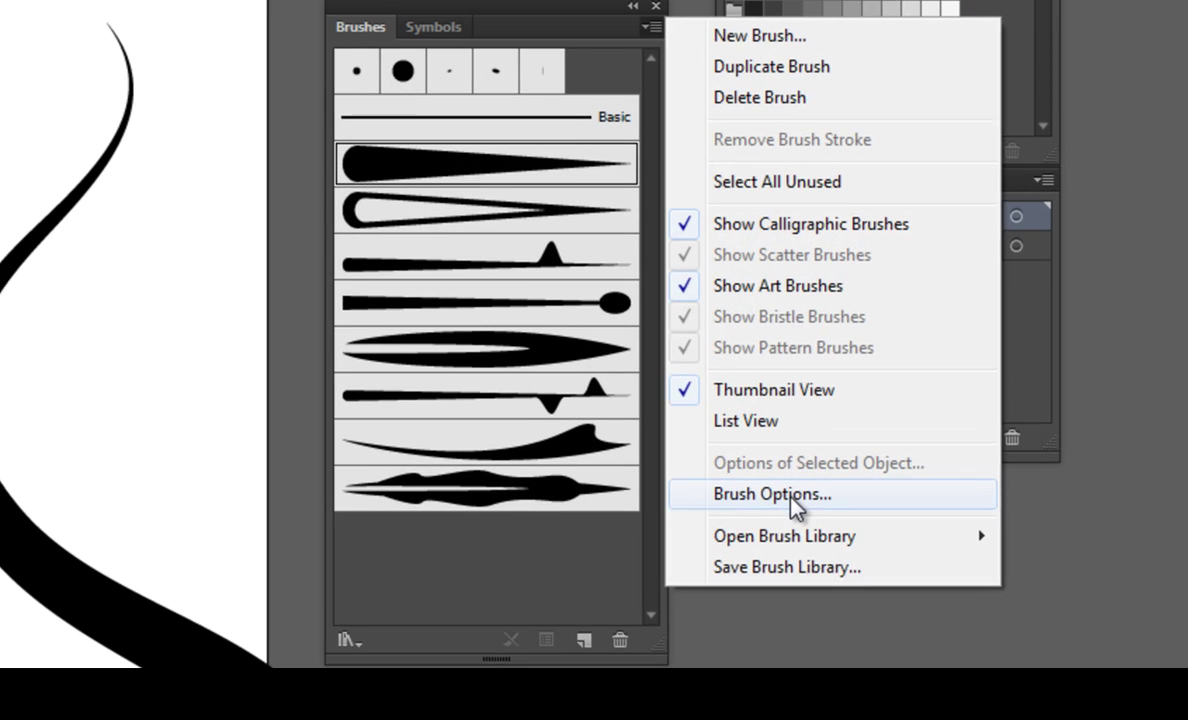
# - Narrow Art Brush 1 to 62% width and apply it to the existing tree strokes
pyautogui.click(937, 515)
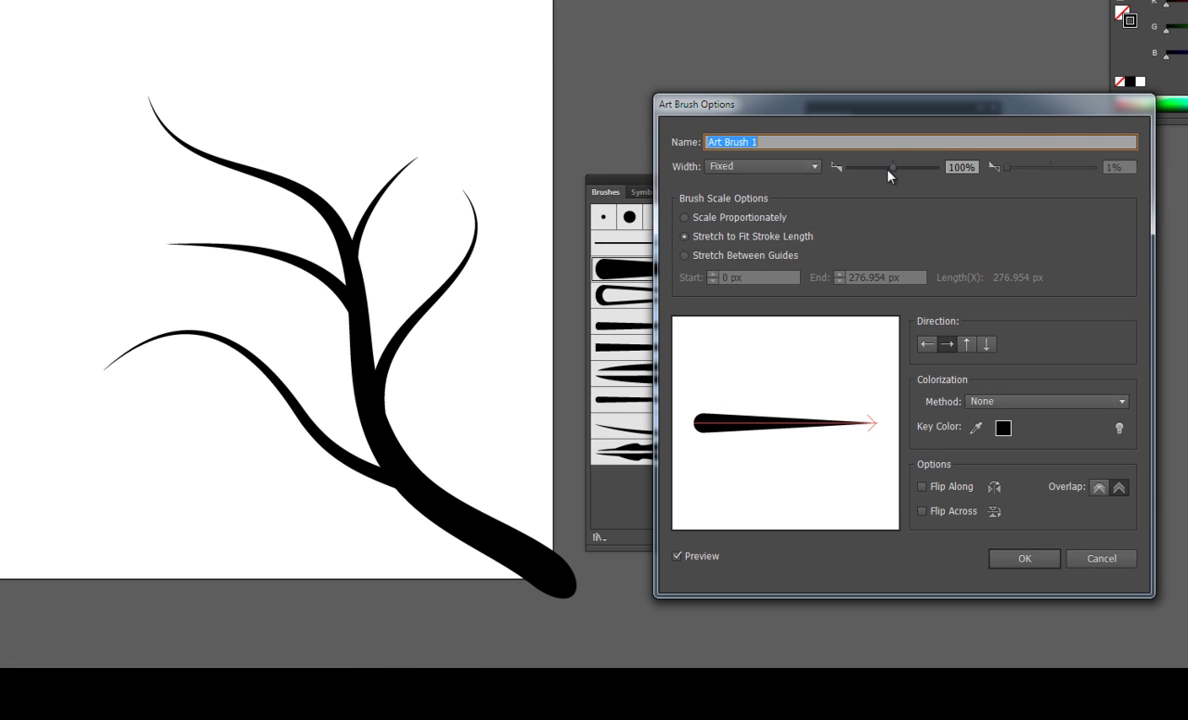
pyautogui.moveTo(894, 167); pyautogui.dragTo(878, 174)
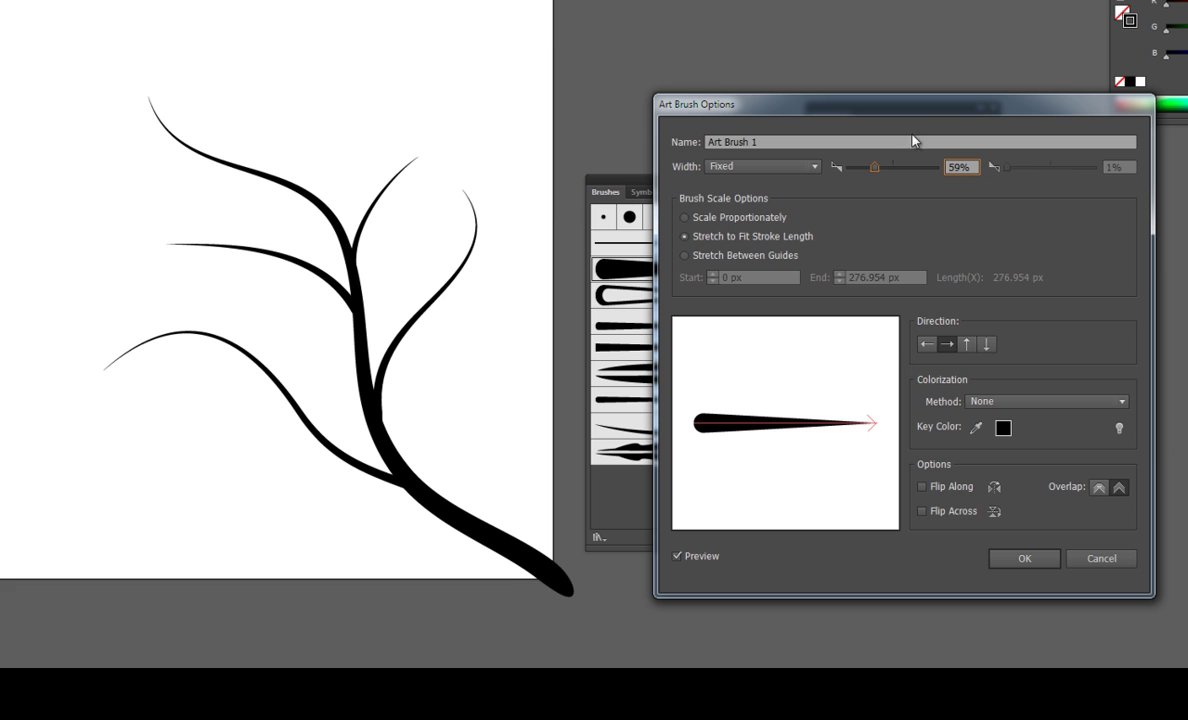
pyautogui.moveTo(878, 175); pyautogui.dragTo(878, 178)
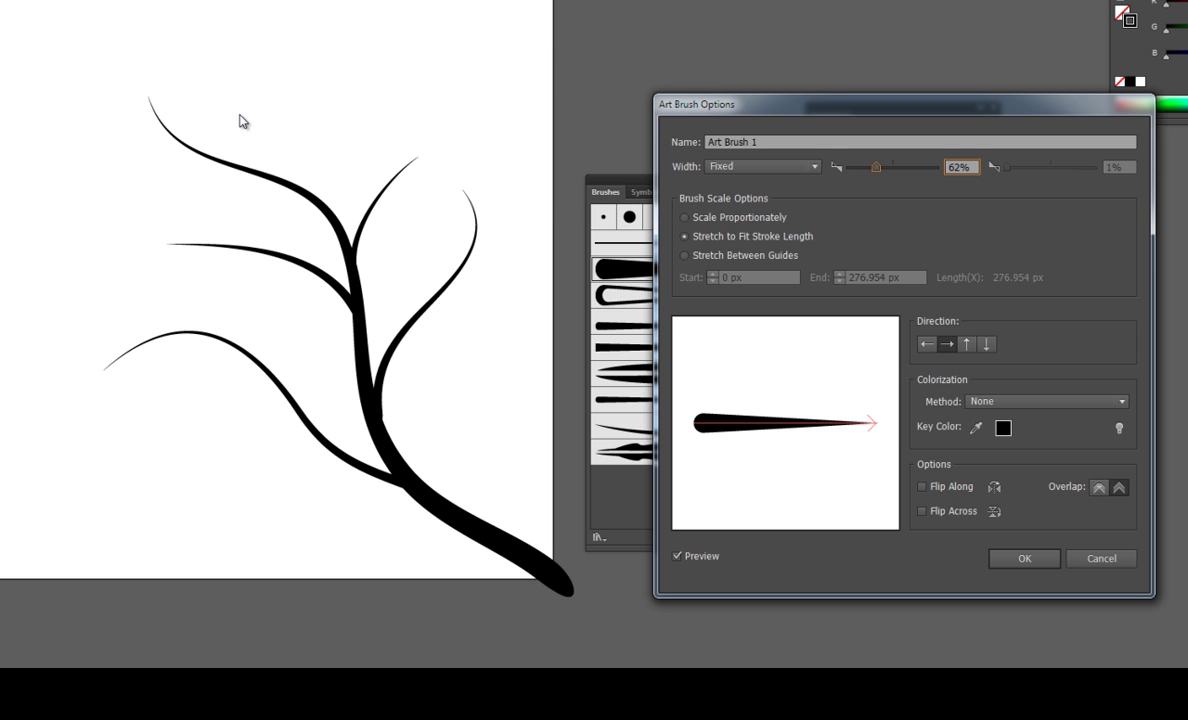
pyautogui.moveTo(806, 110); pyautogui.dragTo(774, 116)
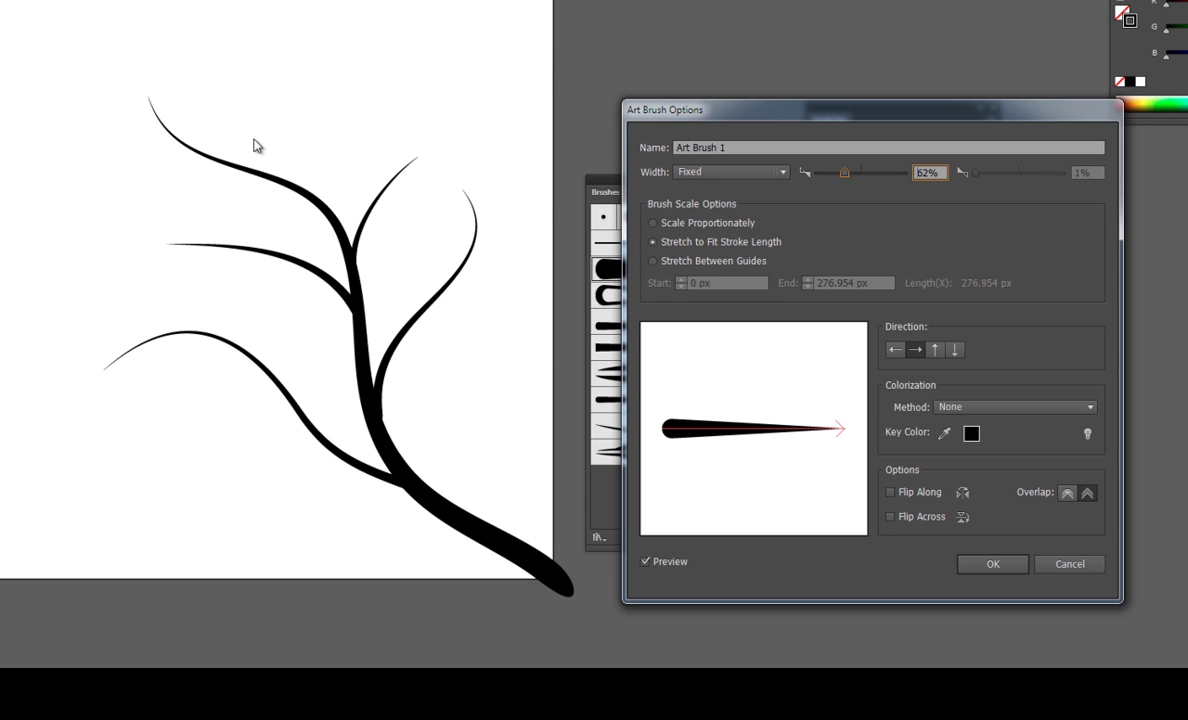
pyautogui.moveTo(837, 127); pyautogui.dragTo(865, 119)
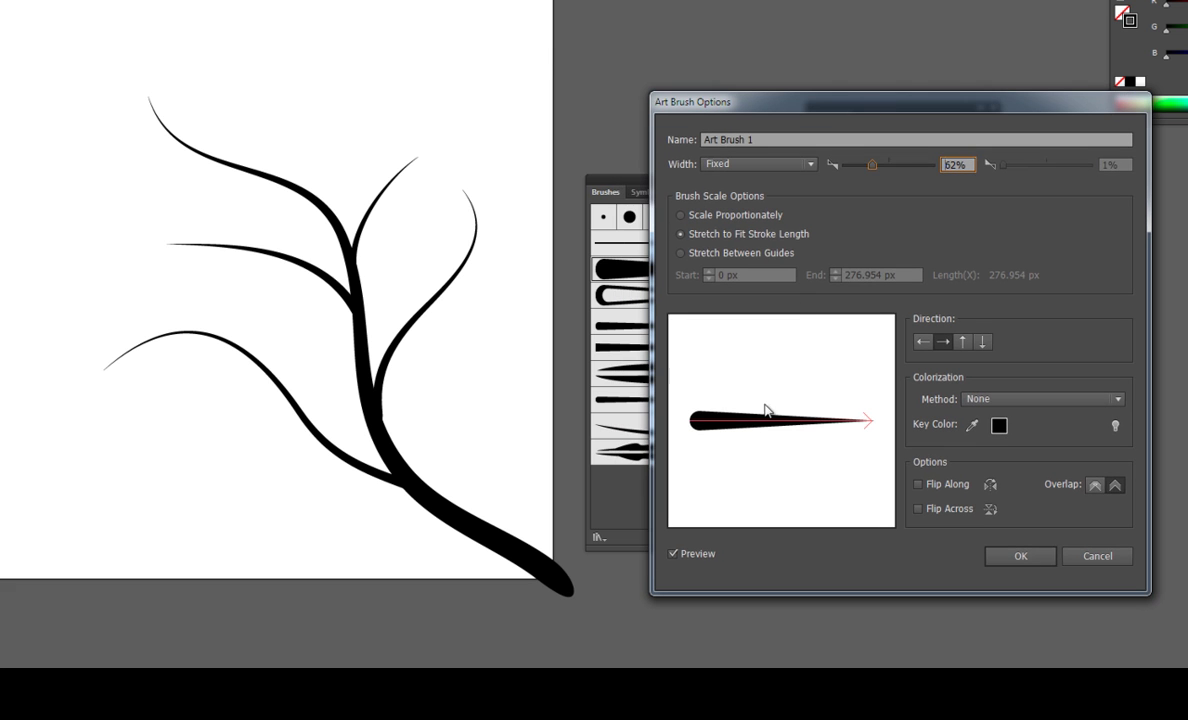
pyautogui.moveTo(770, 104)
pyautogui.mouseDown()
pyautogui.moveTo(811, 108)
pyautogui.moveTo(716, 113)
pyautogui.mouseUp()
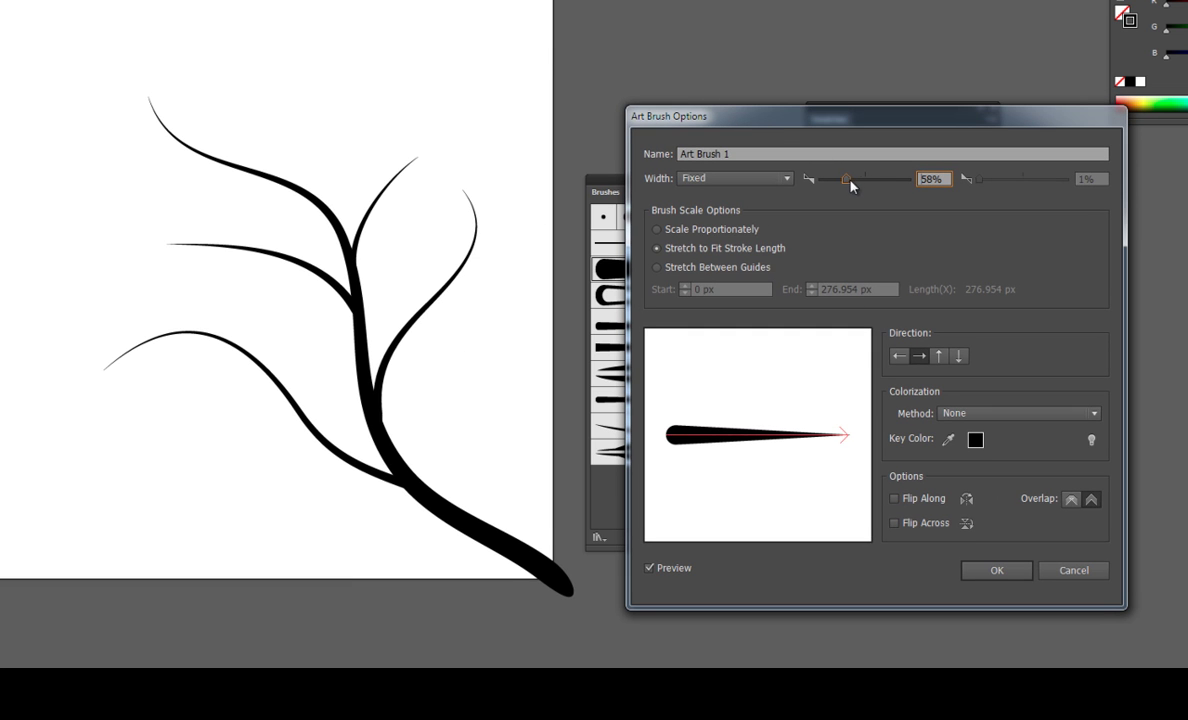
pyautogui.click(997, 572)
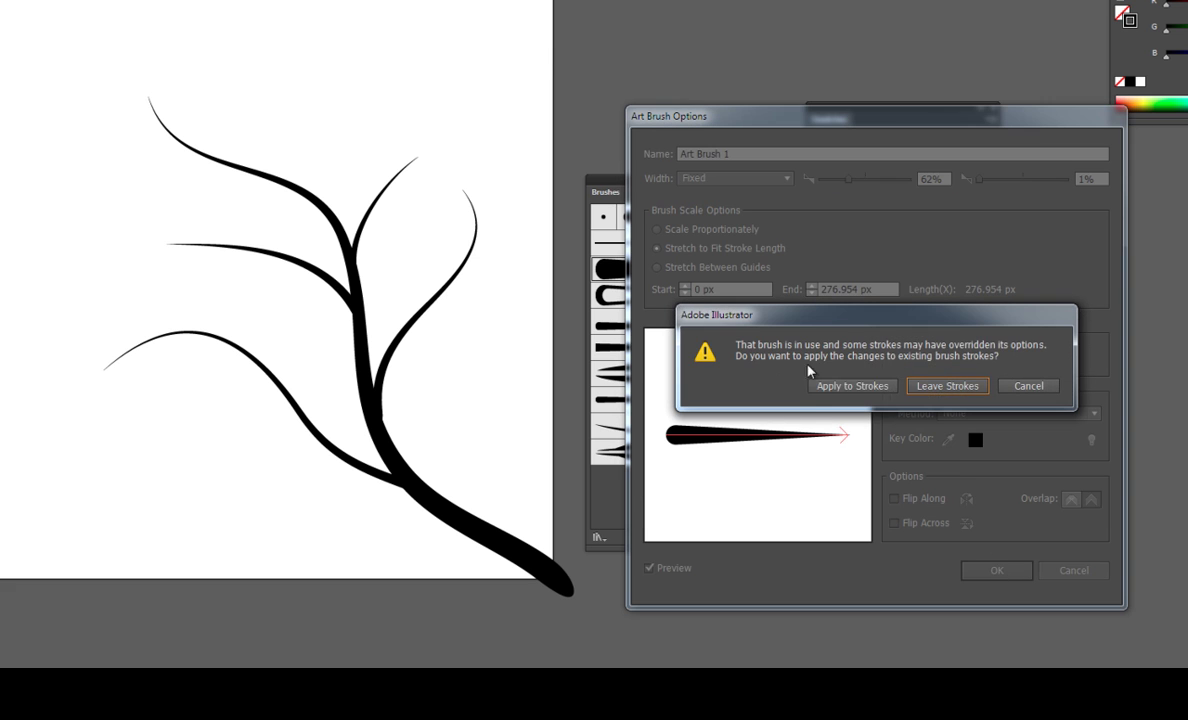
pyautogui.click(838, 388)
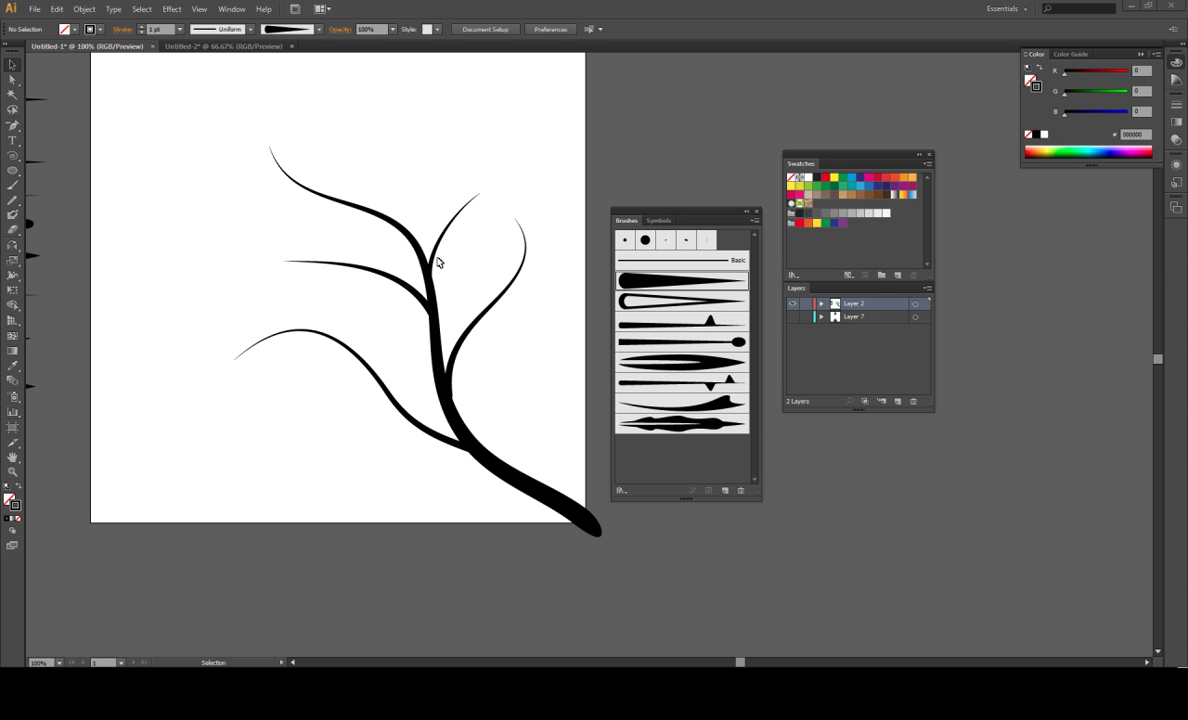
pyautogui.click(755, 224)
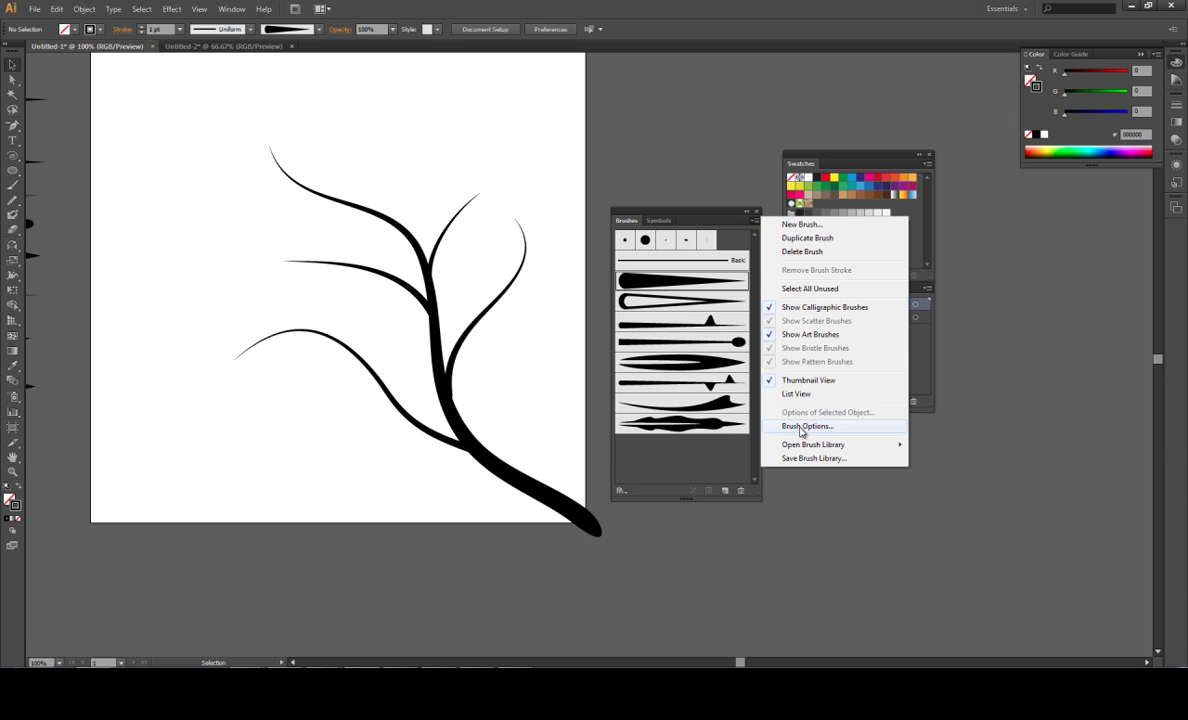
pyautogui.click(519, 108)
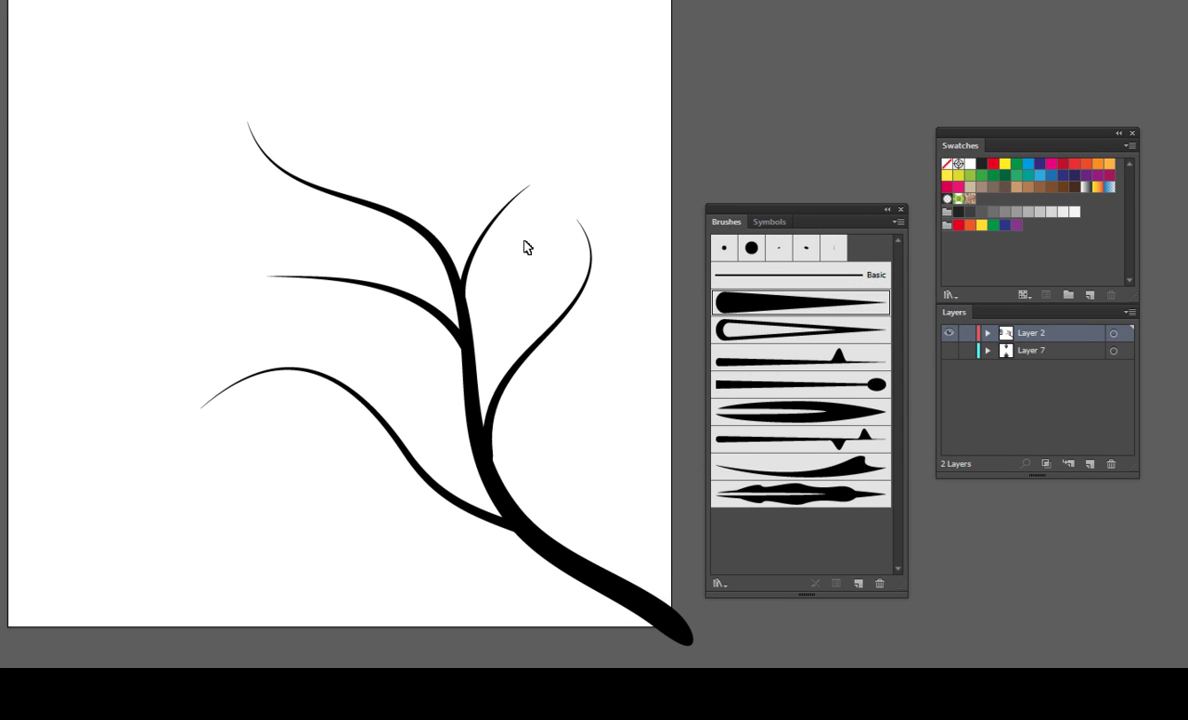
# - Select the right-hand branch and set only its brush size to 78%
pyautogui.moveTo(522, 248); pyautogui.dragTo(576, 345)
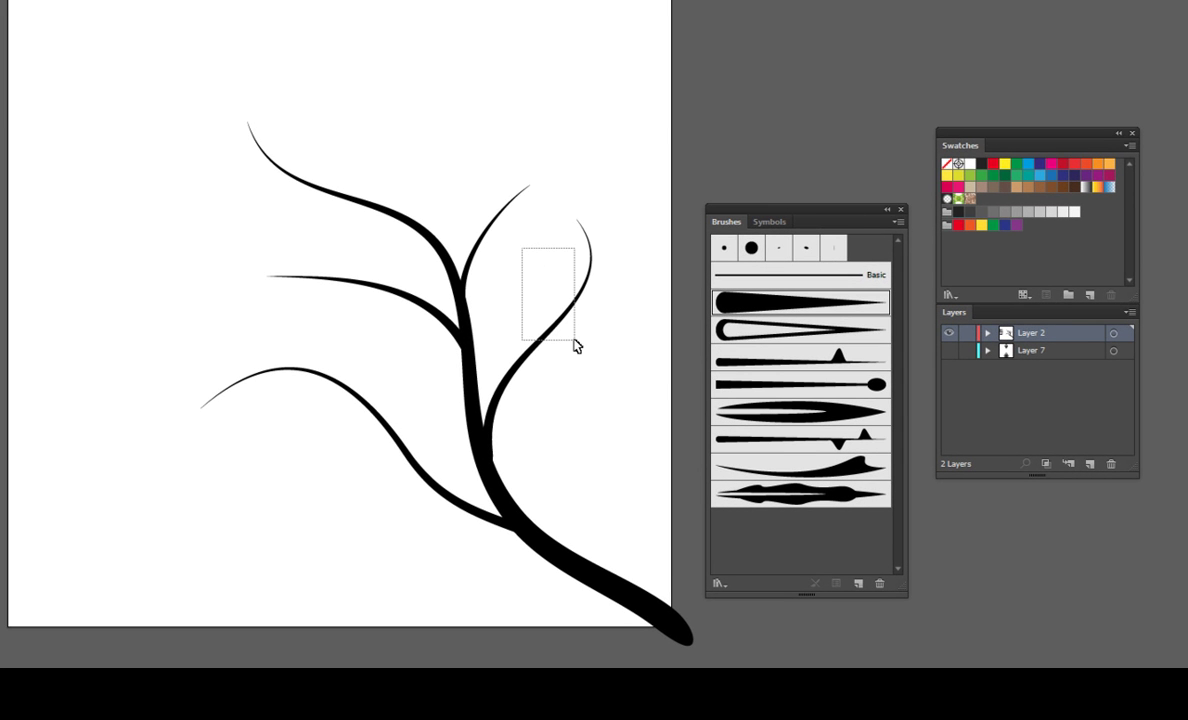
pyautogui.click(375, 365)
pyautogui.moveTo(535, 260); pyautogui.dragTo(597, 383)
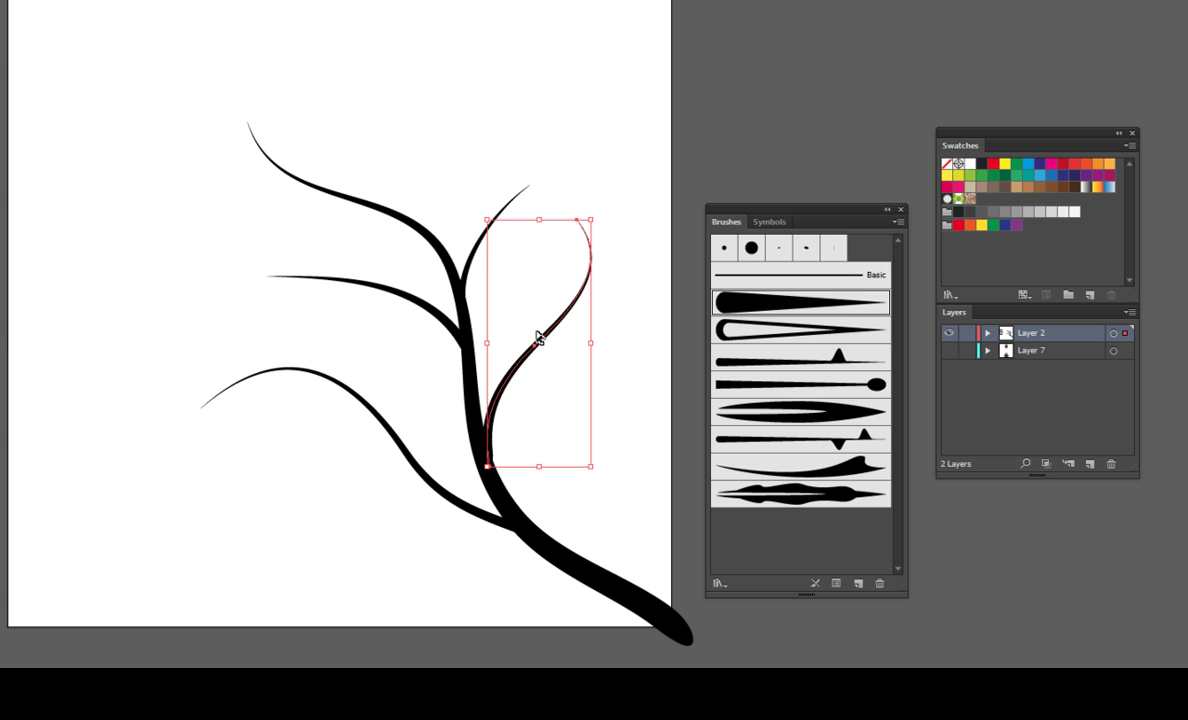
pyautogui.click(897, 222)
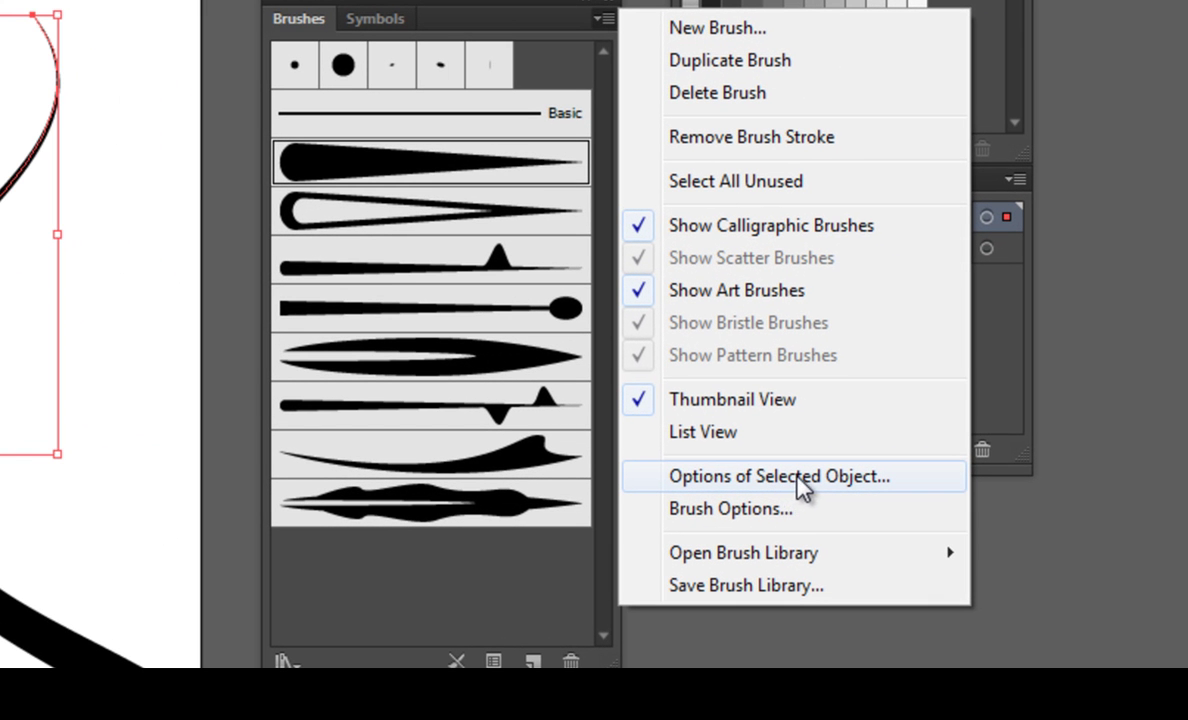
pyautogui.click(798, 478)
pyautogui.moveTo(603, 264)
pyautogui.mouseDown()
pyautogui.moveTo(603, 205)
pyautogui.moveTo(525, 15)
pyautogui.mouseUp()
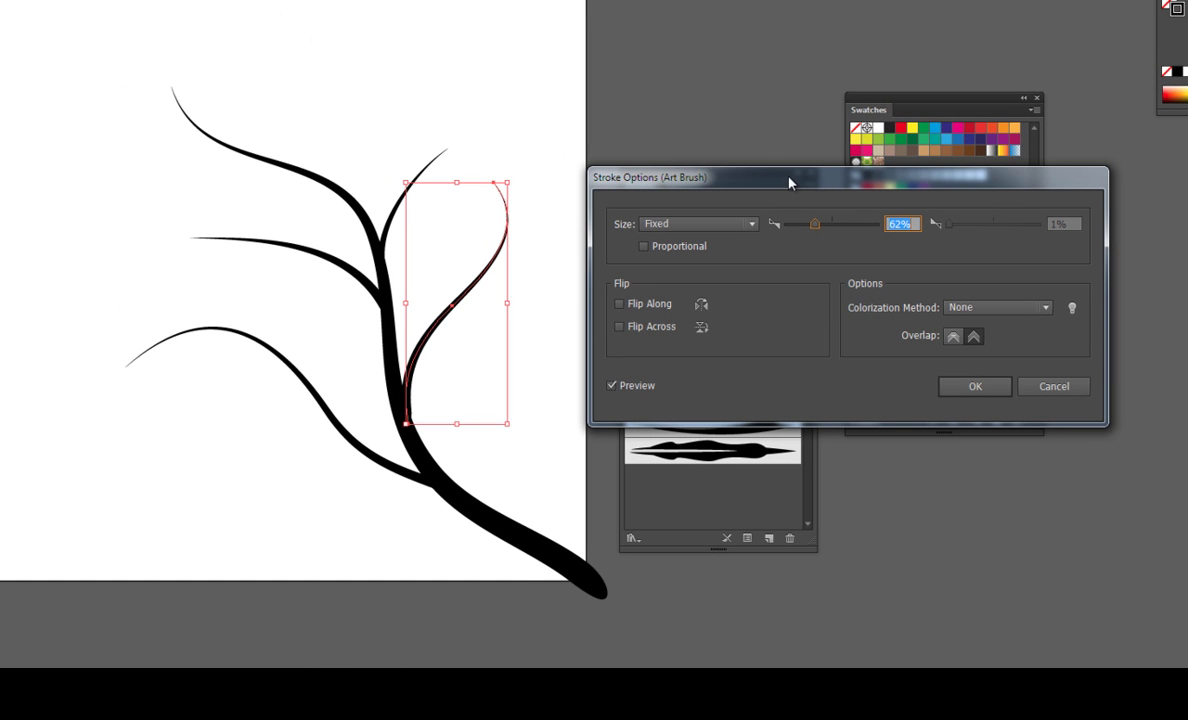
pyautogui.moveTo(793, 180); pyautogui.dragTo(981, 272)
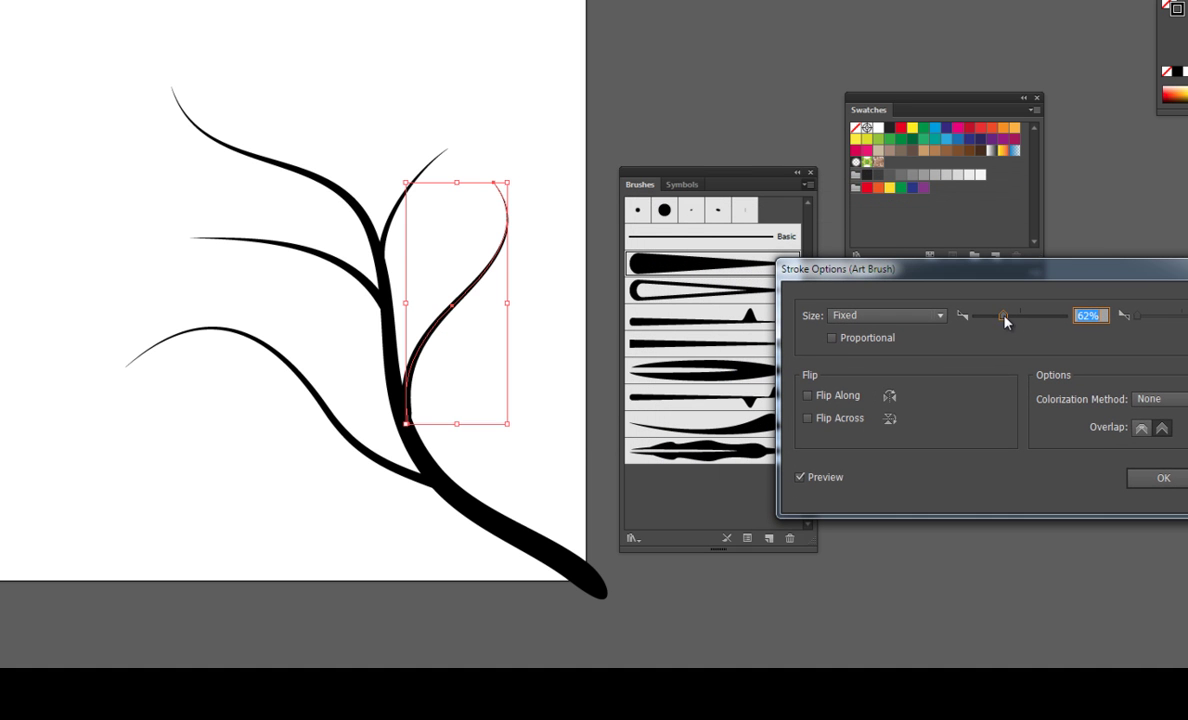
pyautogui.moveTo(1005, 320); pyautogui.dragTo(1012, 320)
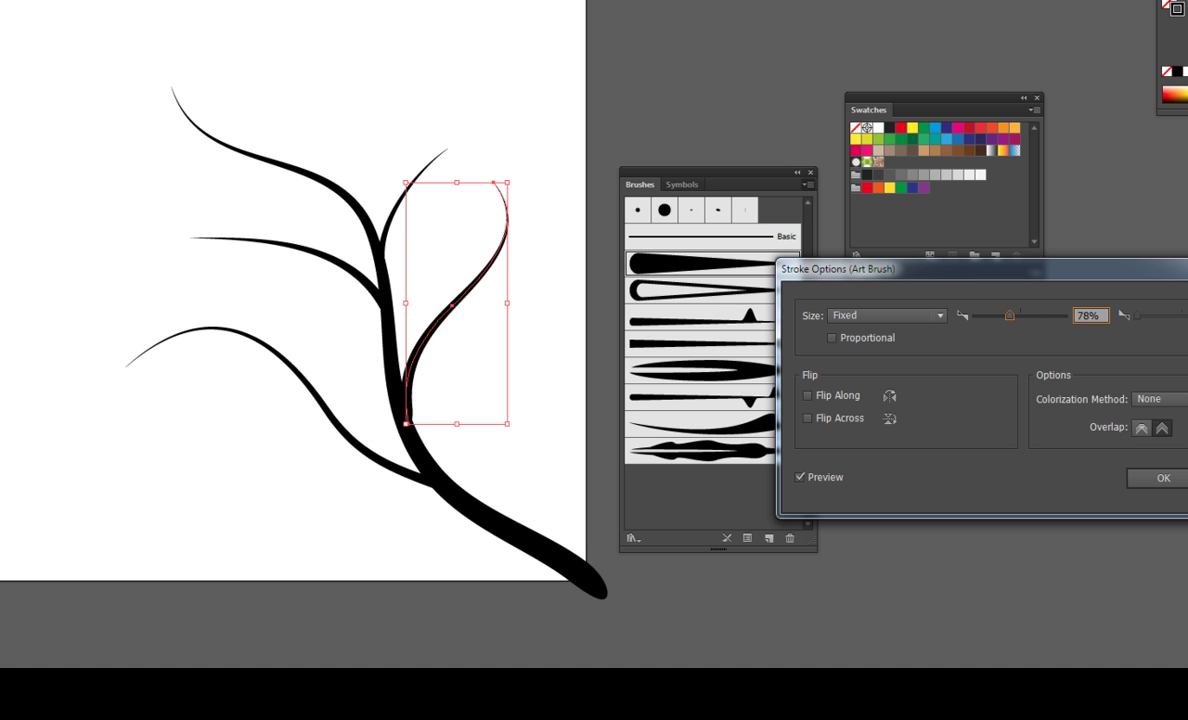
pyautogui.press('Return')
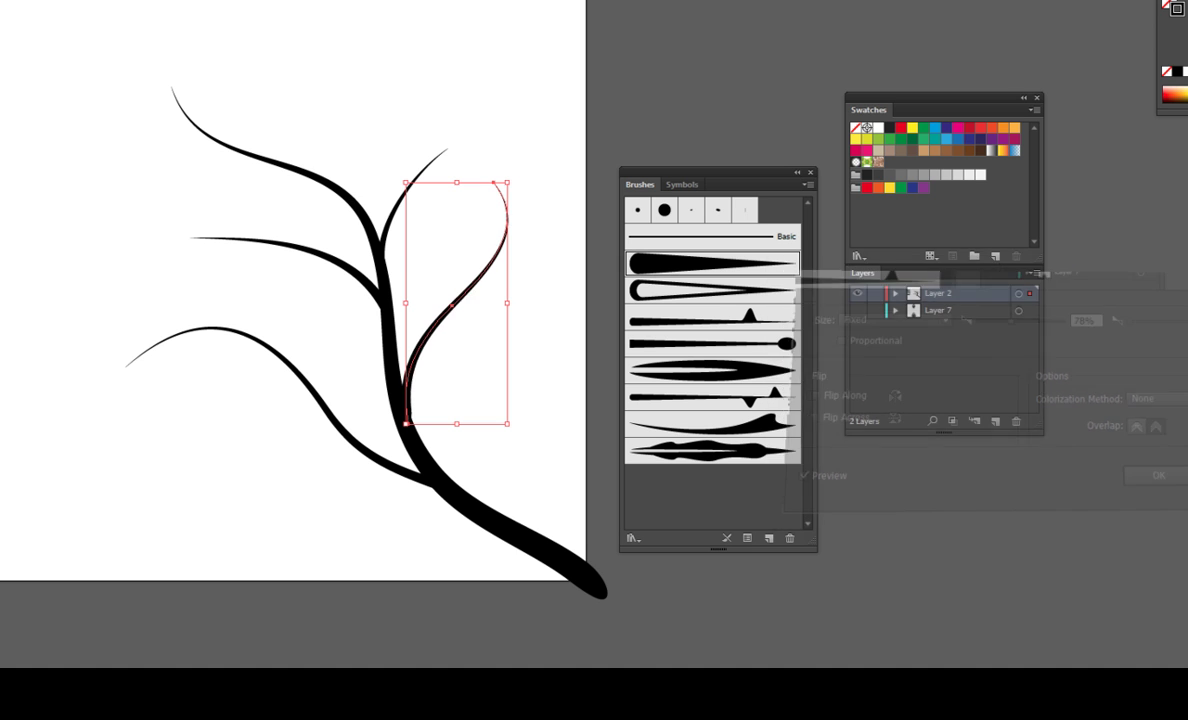
# - Try thicker stroke weights on the branch, then undo back to the thin stroke
pyautogui.click(75, 2)
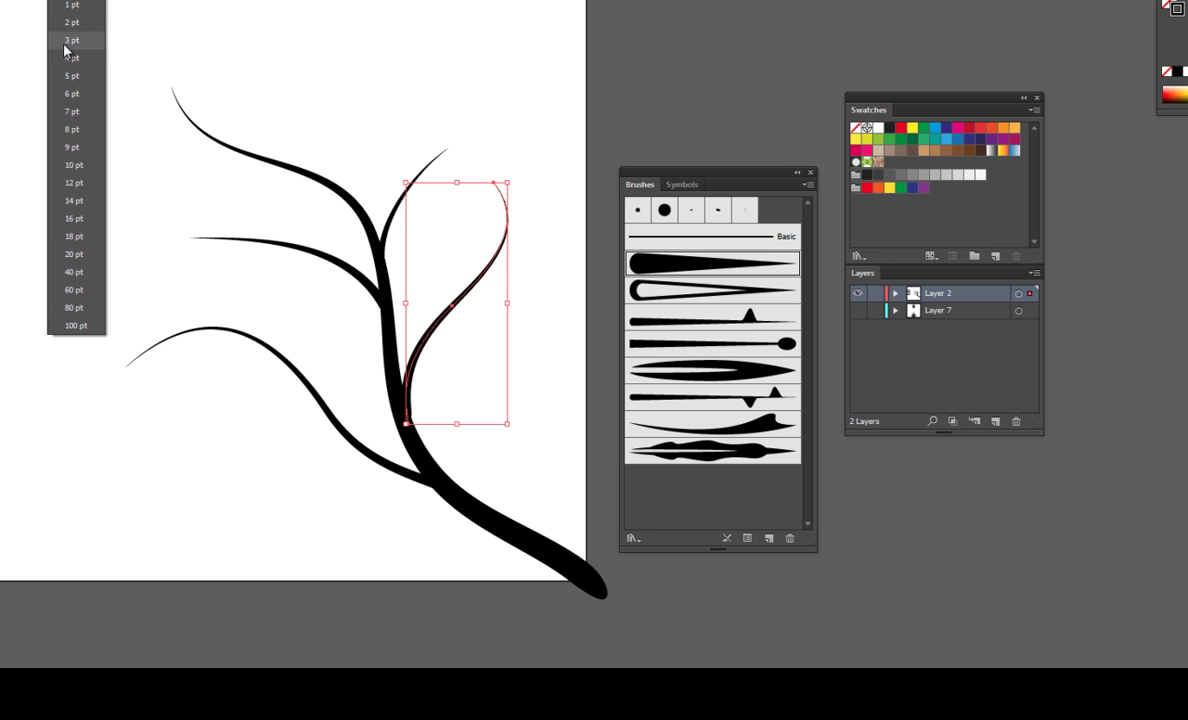
pyautogui.click(72, 5)
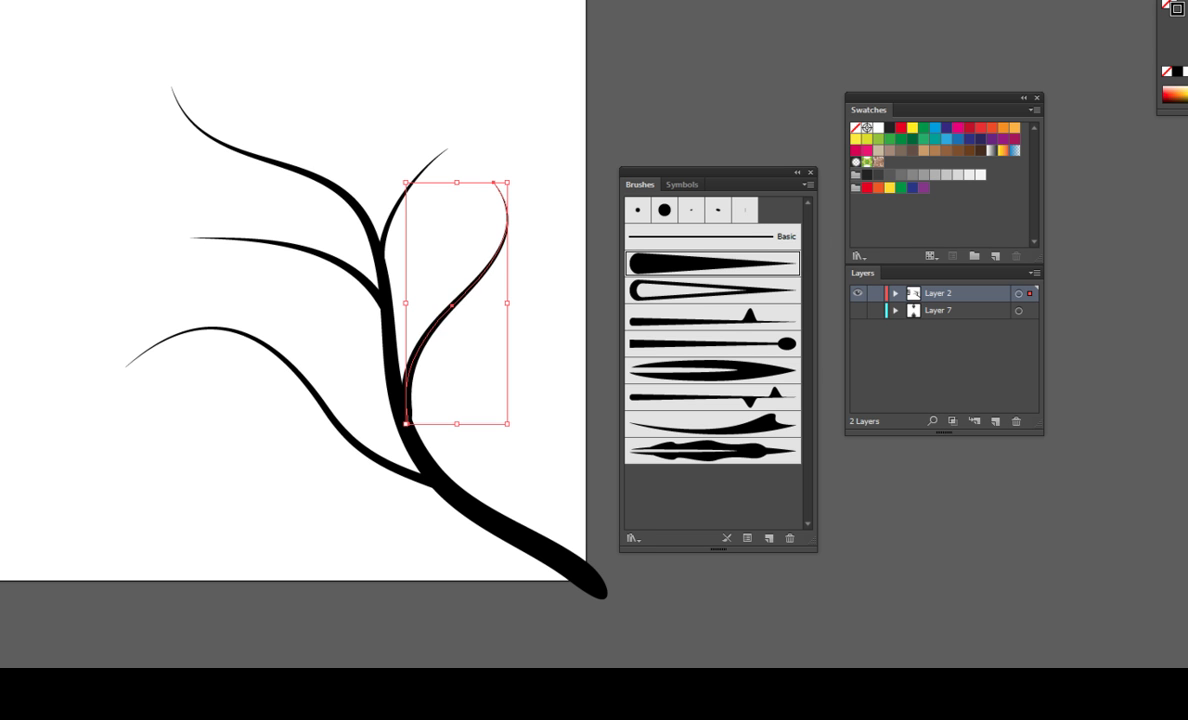
pyautogui.click(75, 2)
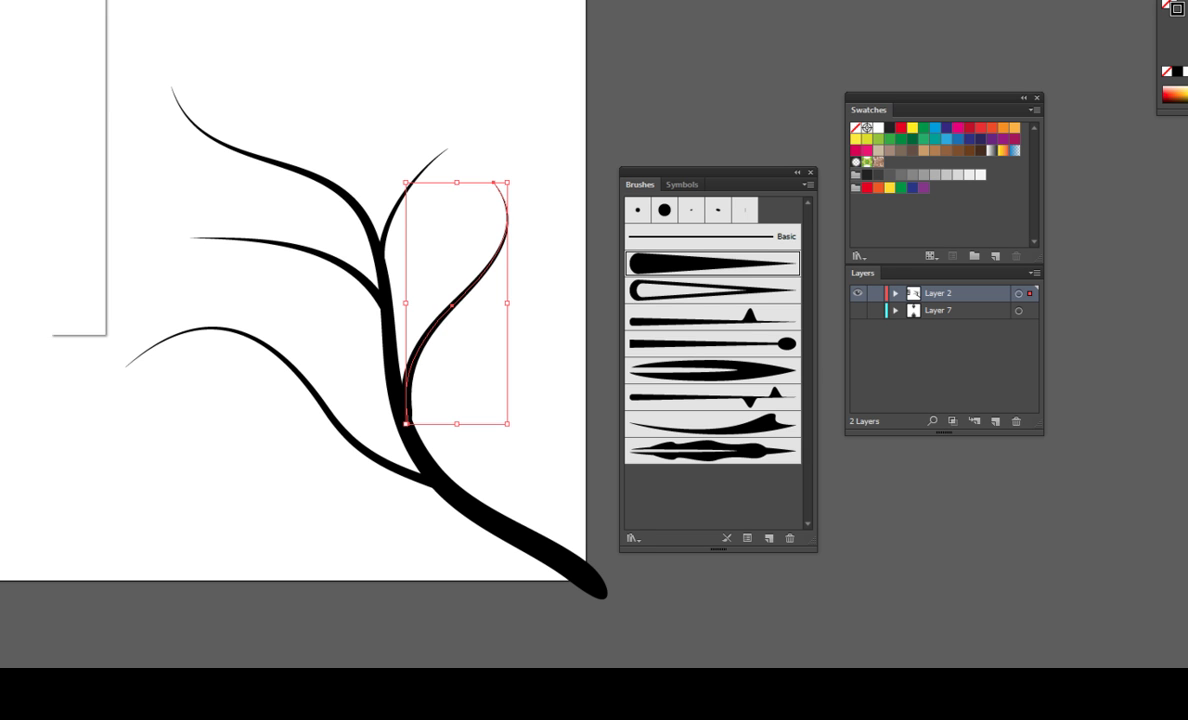
pyautogui.click(75, 2)
pyautogui.click(70, 22)
pyautogui.click(440, 180)
pyautogui.moveTo(437, 257); pyautogui.dragTo(512, 340)
pyautogui.press('a')
pyautogui.hotkey('ctrl', 'z')
pyautogui.press('v')
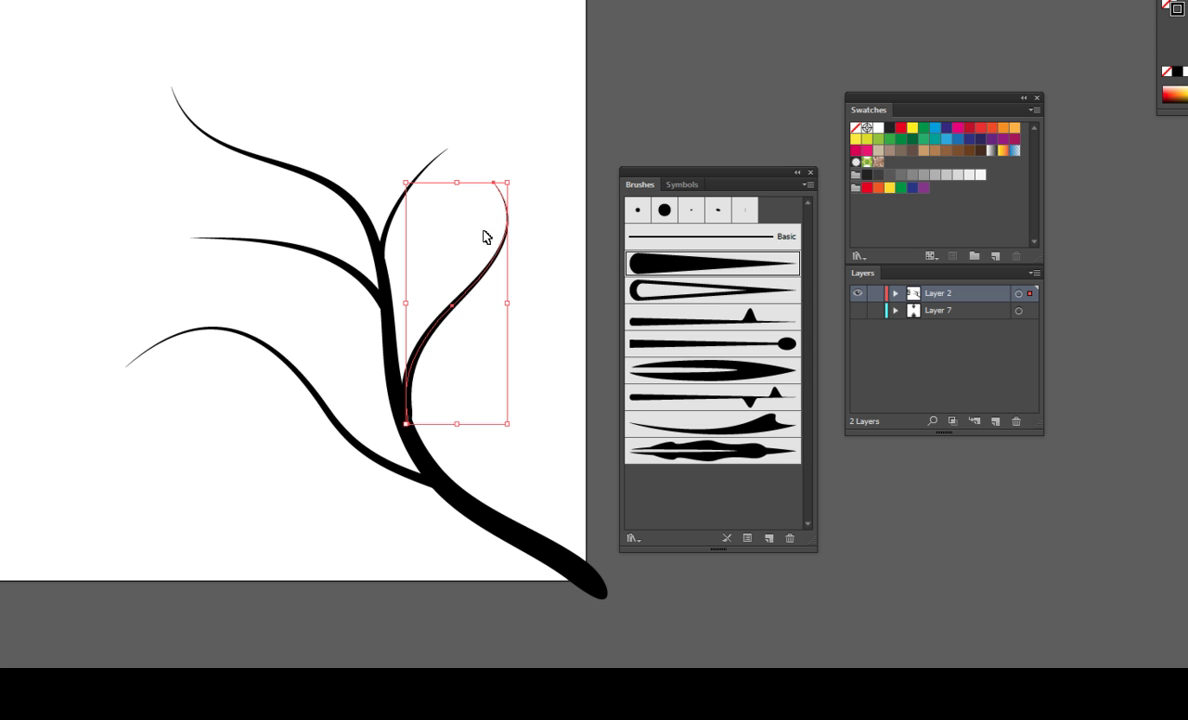
pyautogui.click(808, 186)
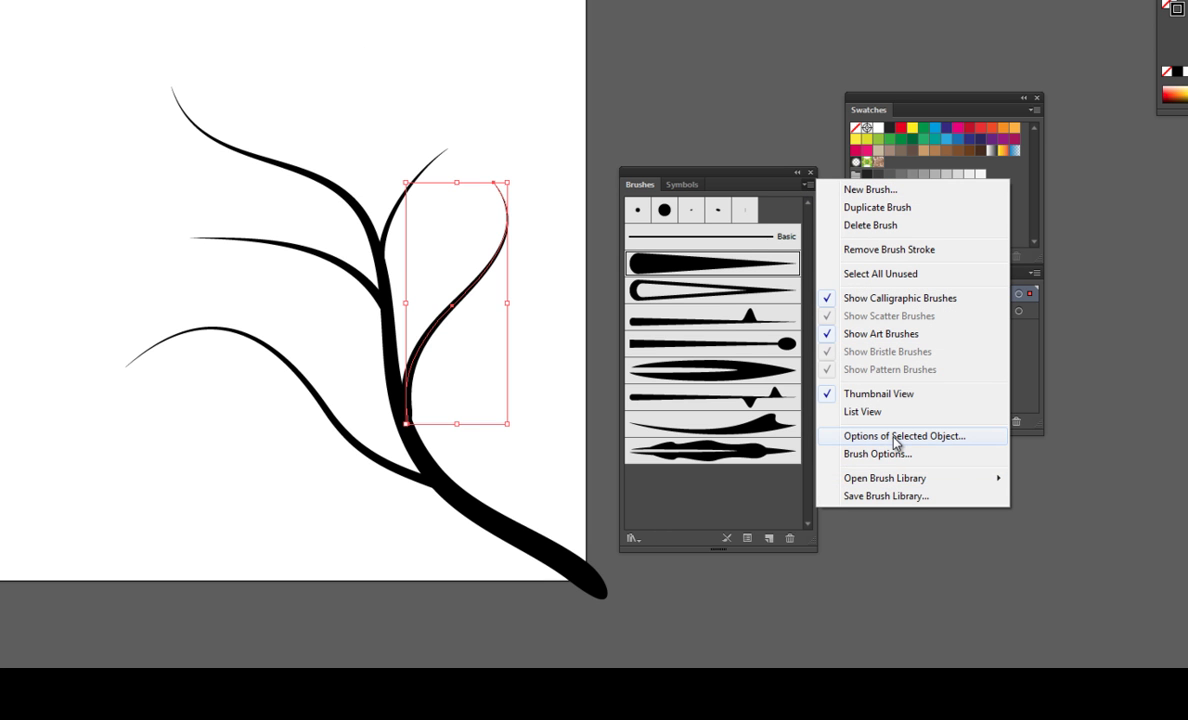
pyautogui.click(896, 437)
pyautogui.moveTo(905, 274)
pyautogui.mouseDown()
pyautogui.moveTo(736, 35)
pyautogui.moveTo(751, 37)
pyautogui.mouseUp()
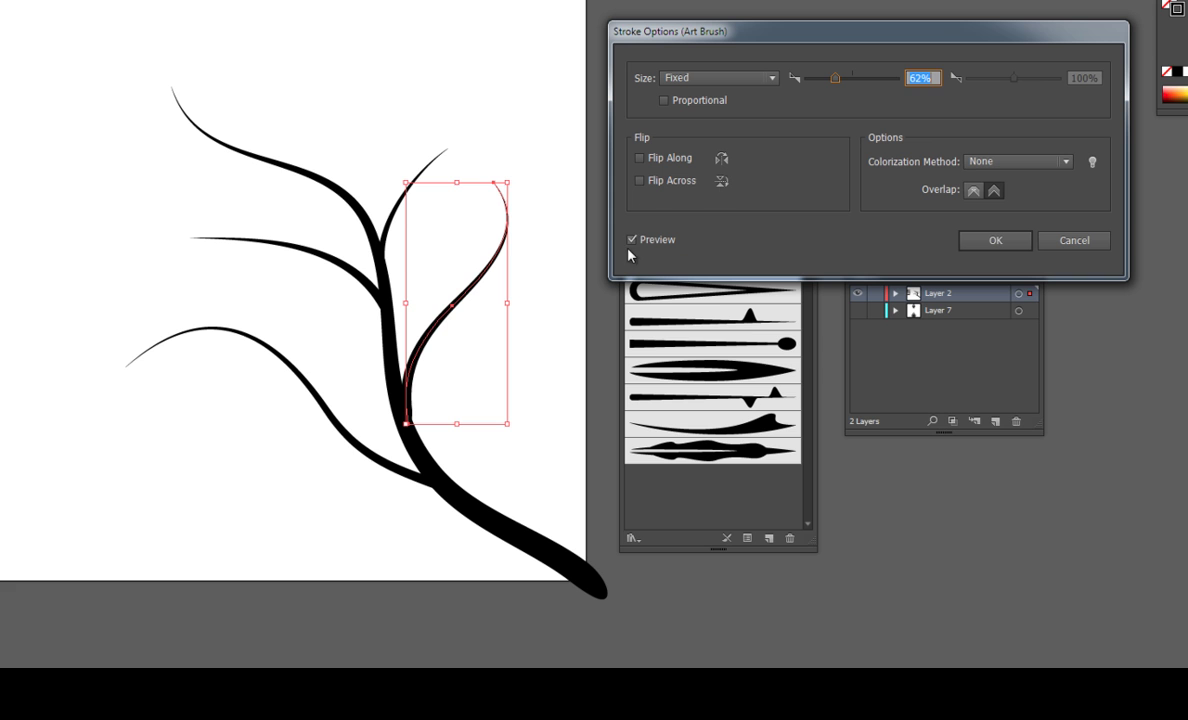
pyautogui.click(640, 159)
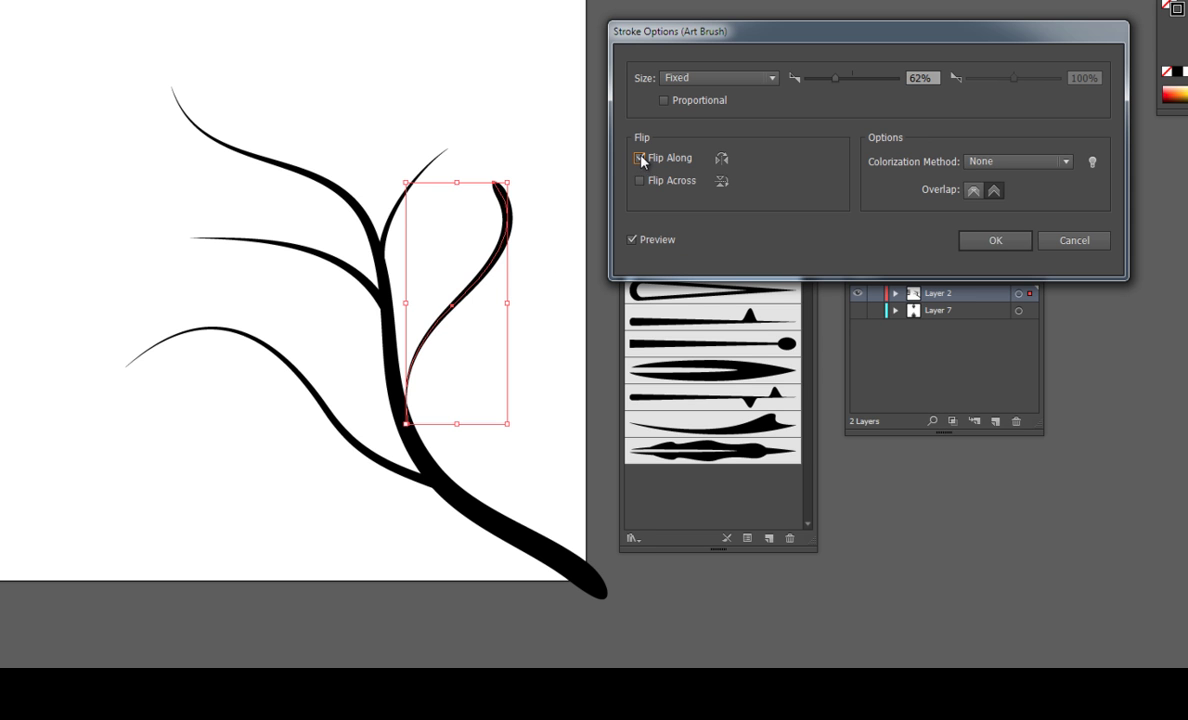
pyautogui.click(640, 159)
pyautogui.click(640, 181)
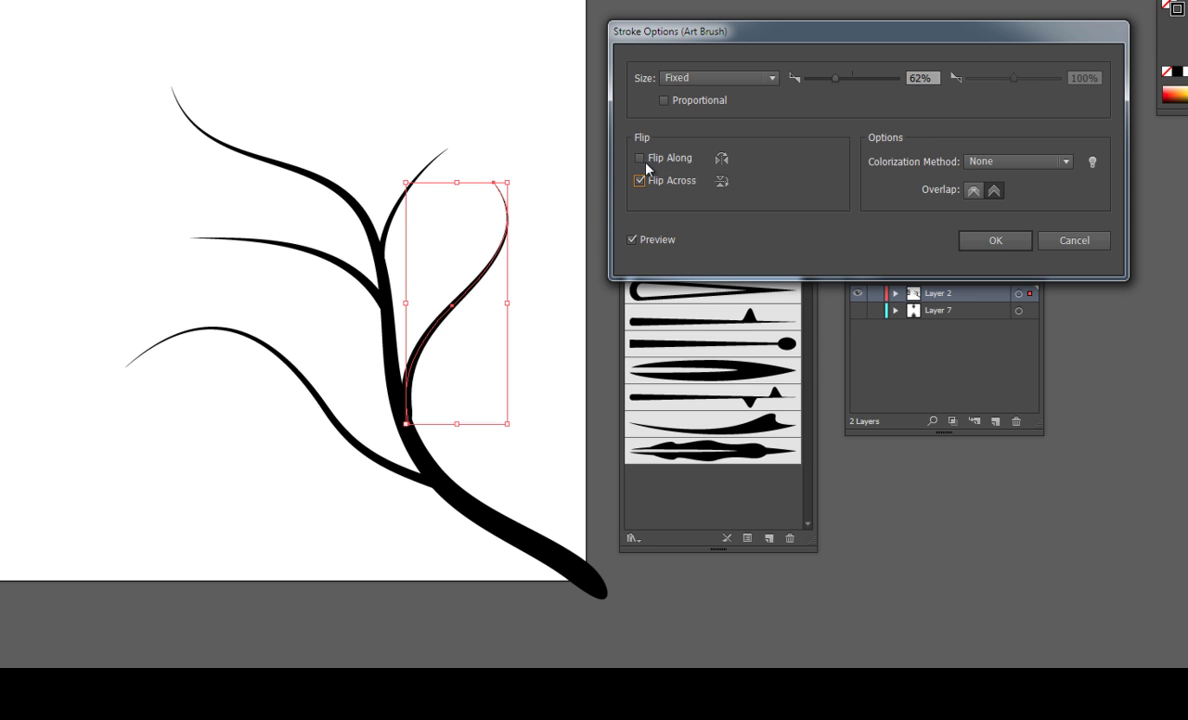
pyautogui.click(1085, 240)
pyautogui.click(608, 114)
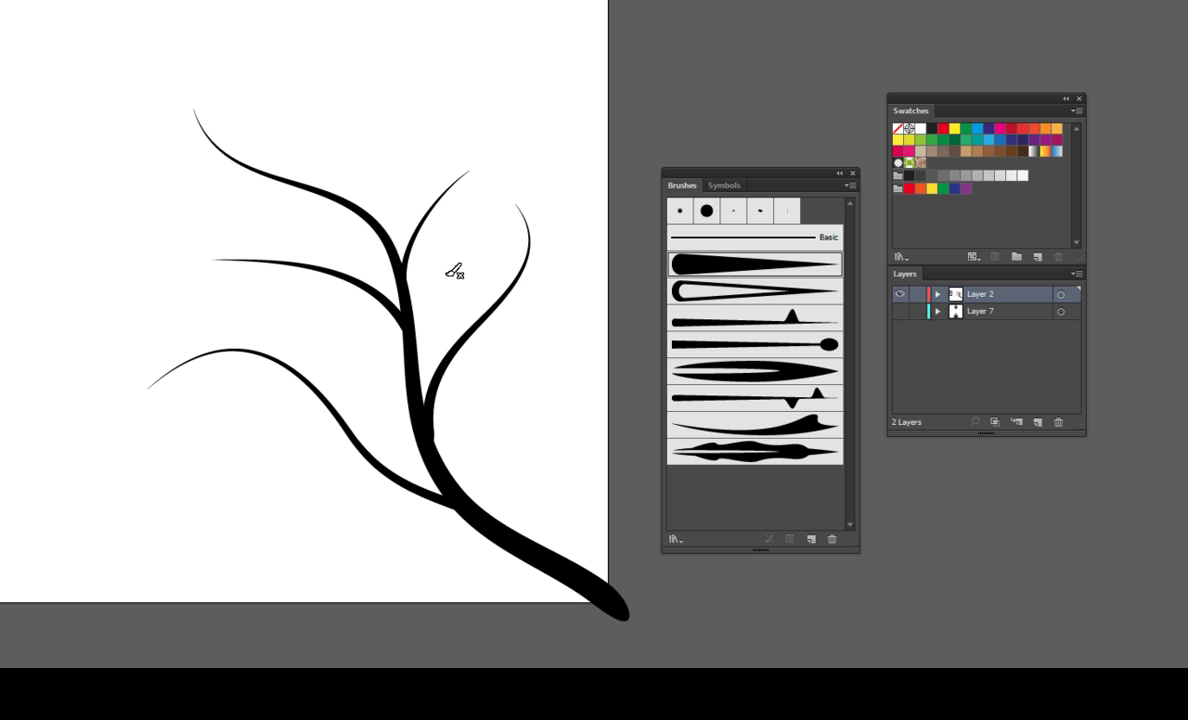
# - With the rough-tipped Art Brush 7, paint two tall branches rising from the trunk
pyautogui.moveTo(442, 252); pyautogui.dragTo(460, 274)
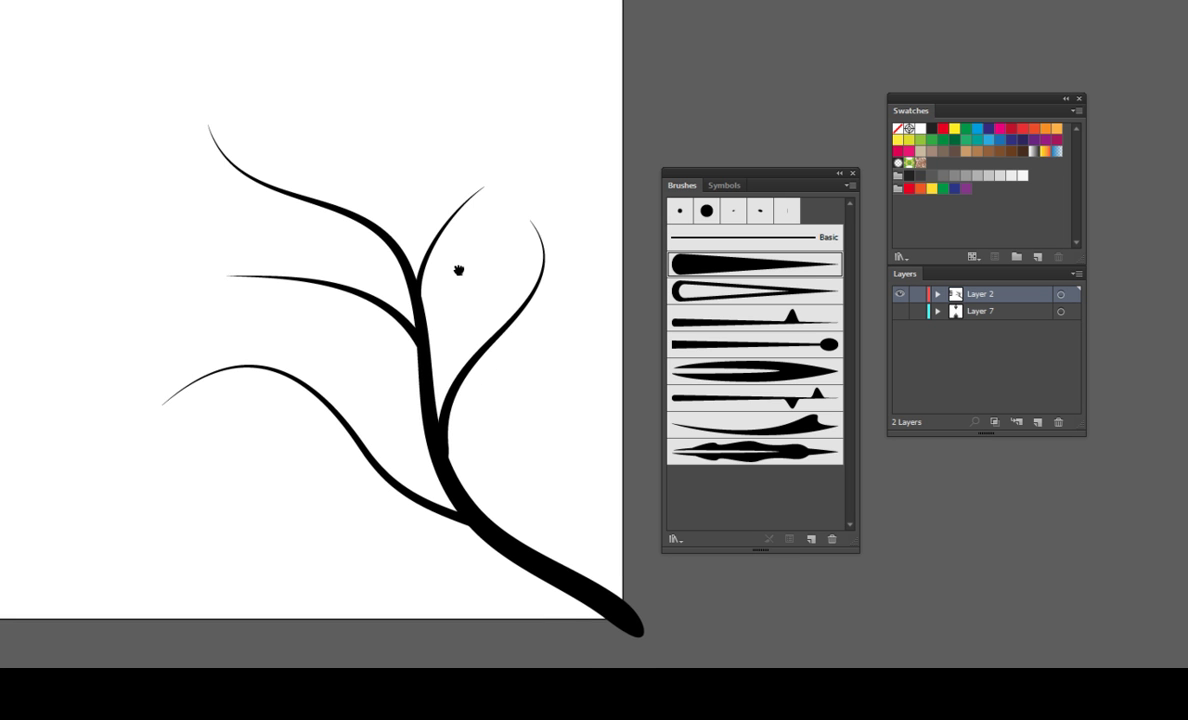
pyautogui.scroll(-2, 459, 353)
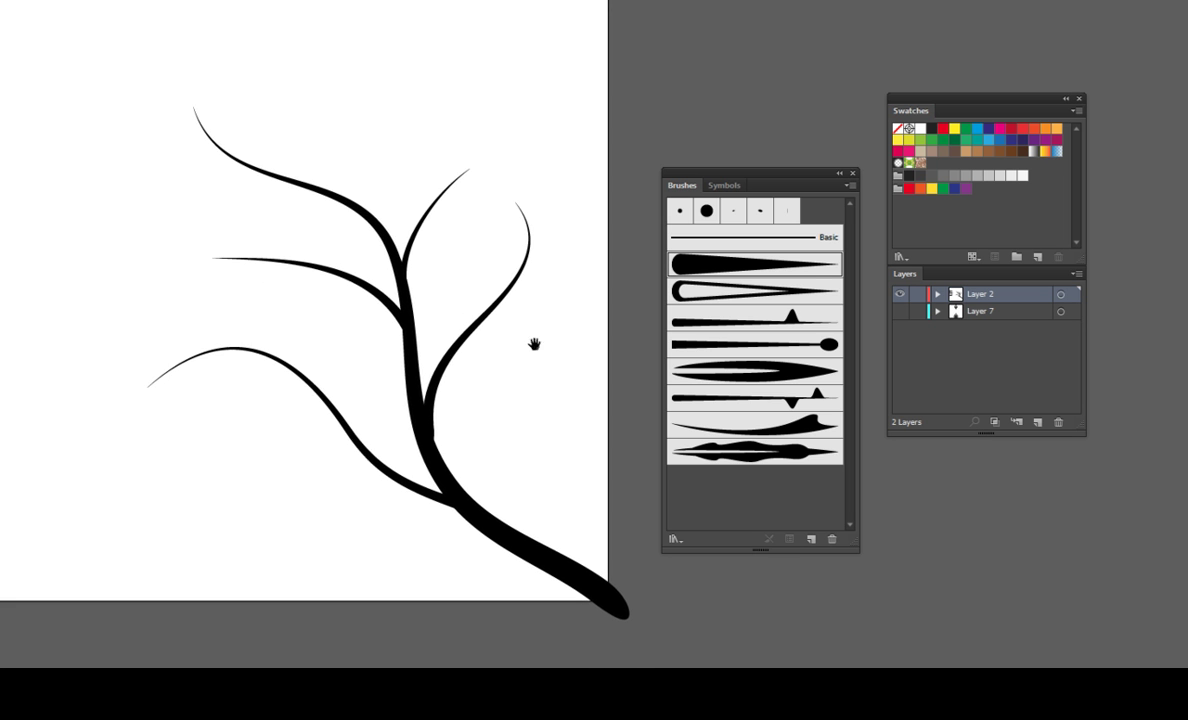
pyautogui.moveTo(520, 355); pyautogui.dragTo(529, 357)
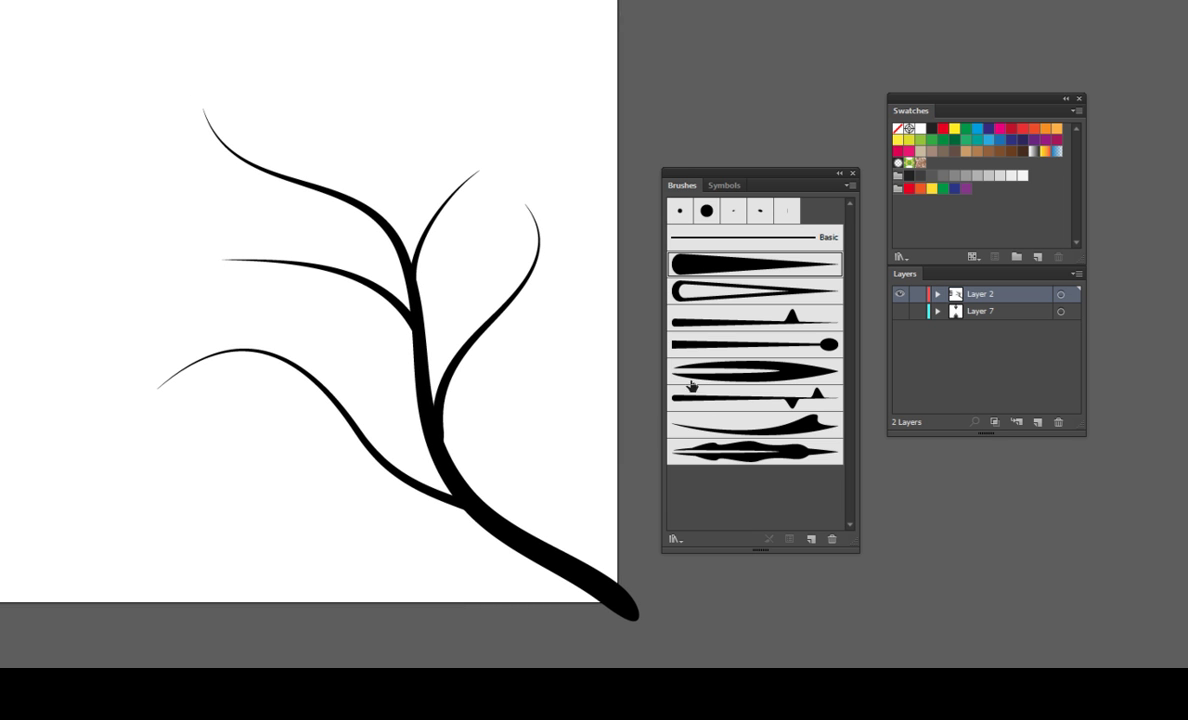
pyautogui.click(727, 428)
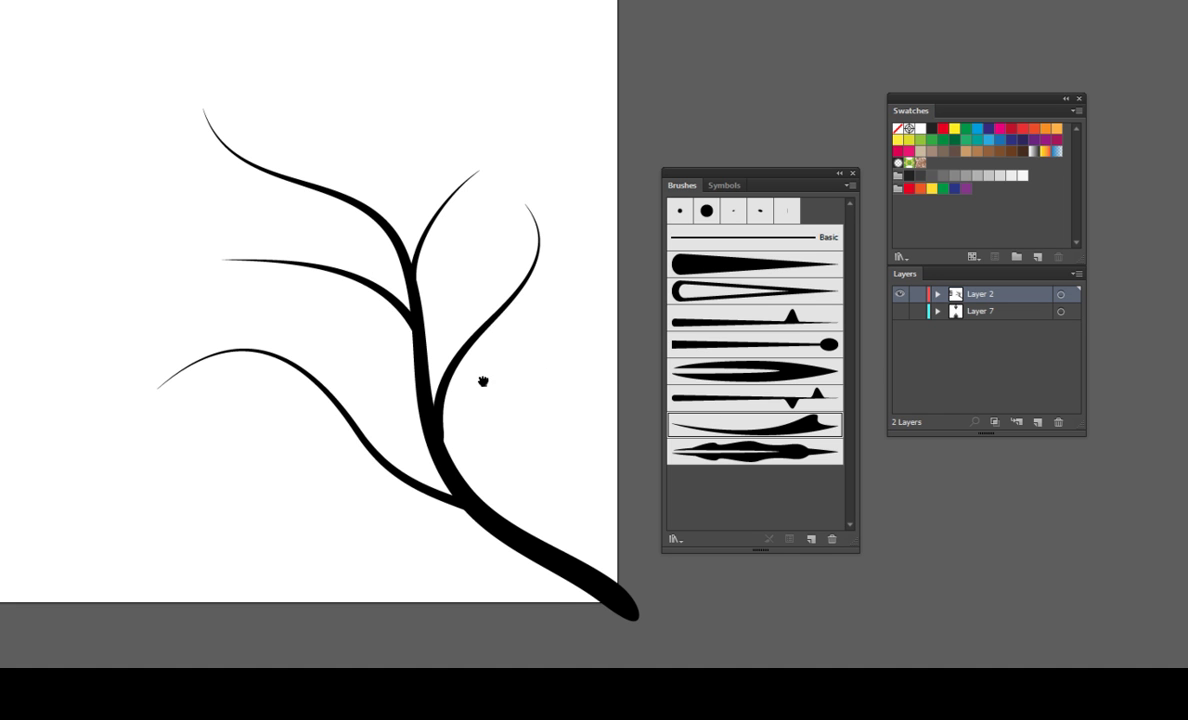
pyautogui.moveTo(490, 386); pyautogui.dragTo(468, 380)
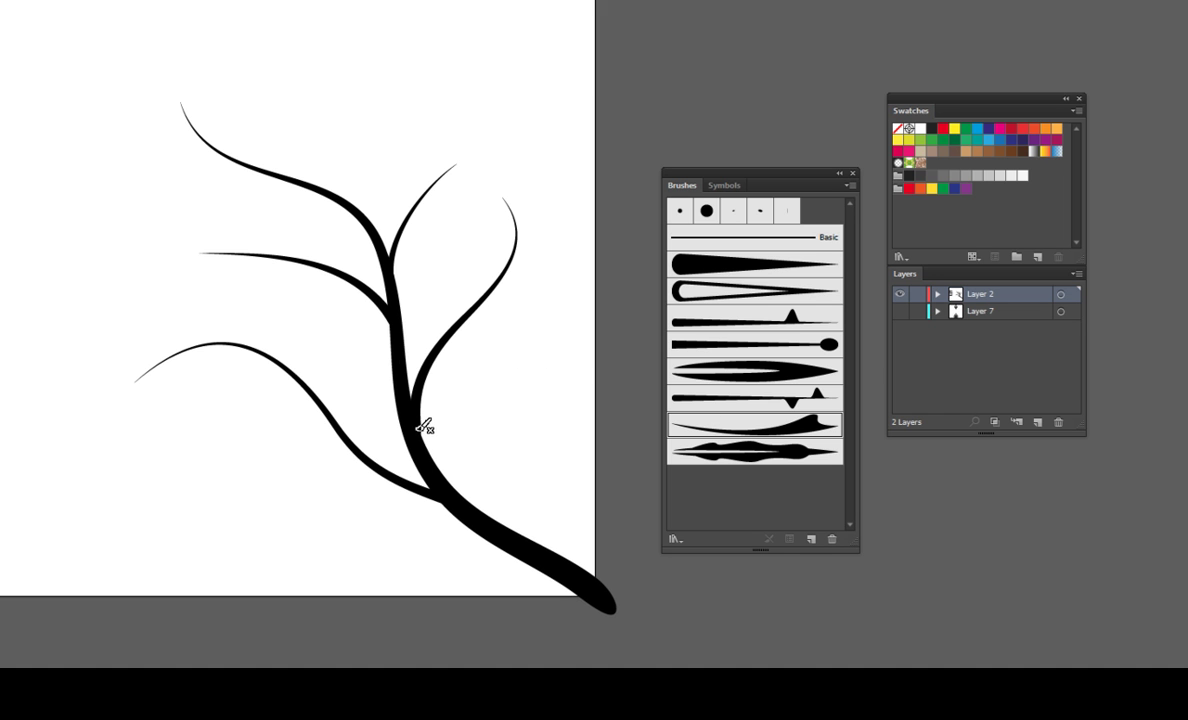
pyautogui.moveTo(418, 428); pyautogui.dragTo(491, 168)
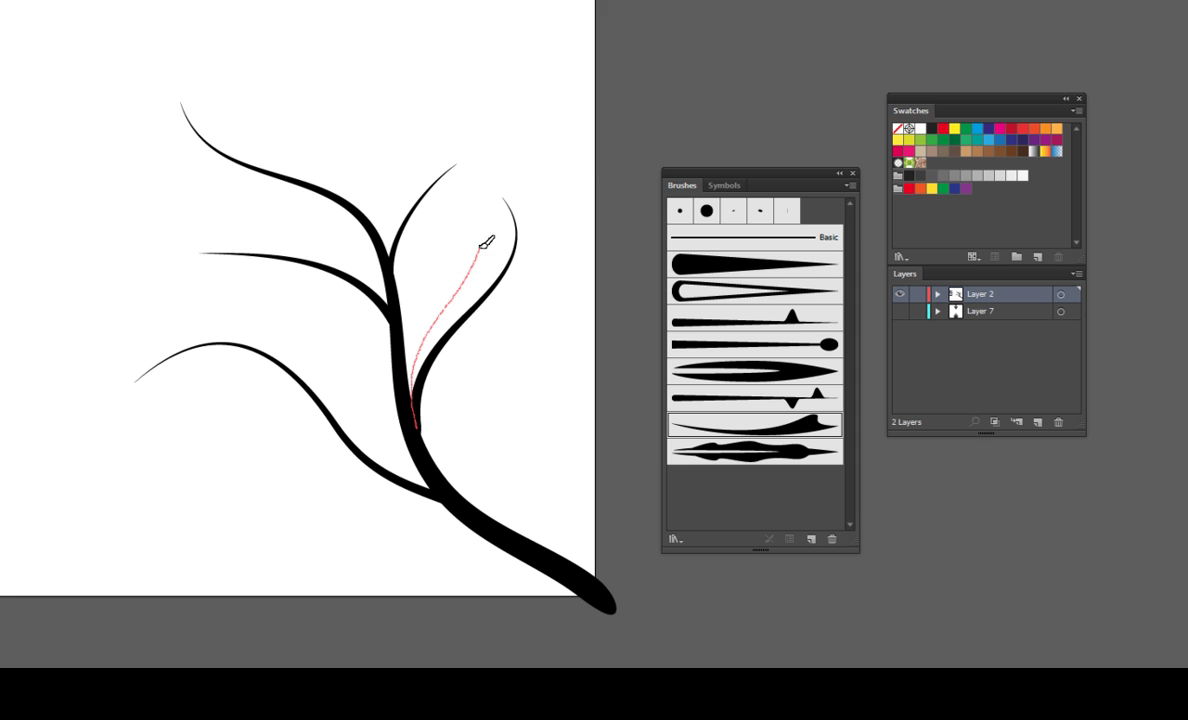
pyautogui.moveTo(490, 171); pyautogui.dragTo(390, 67)
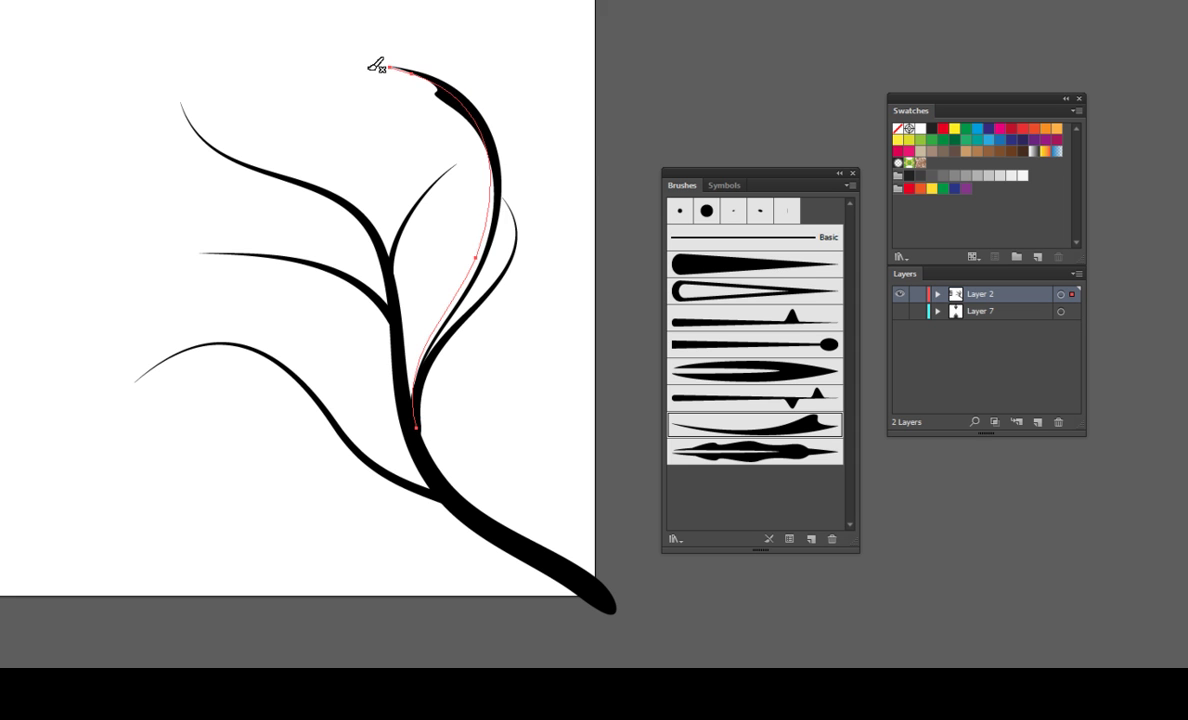
pyautogui.hotkey('ctrl', 'shift', 'a')
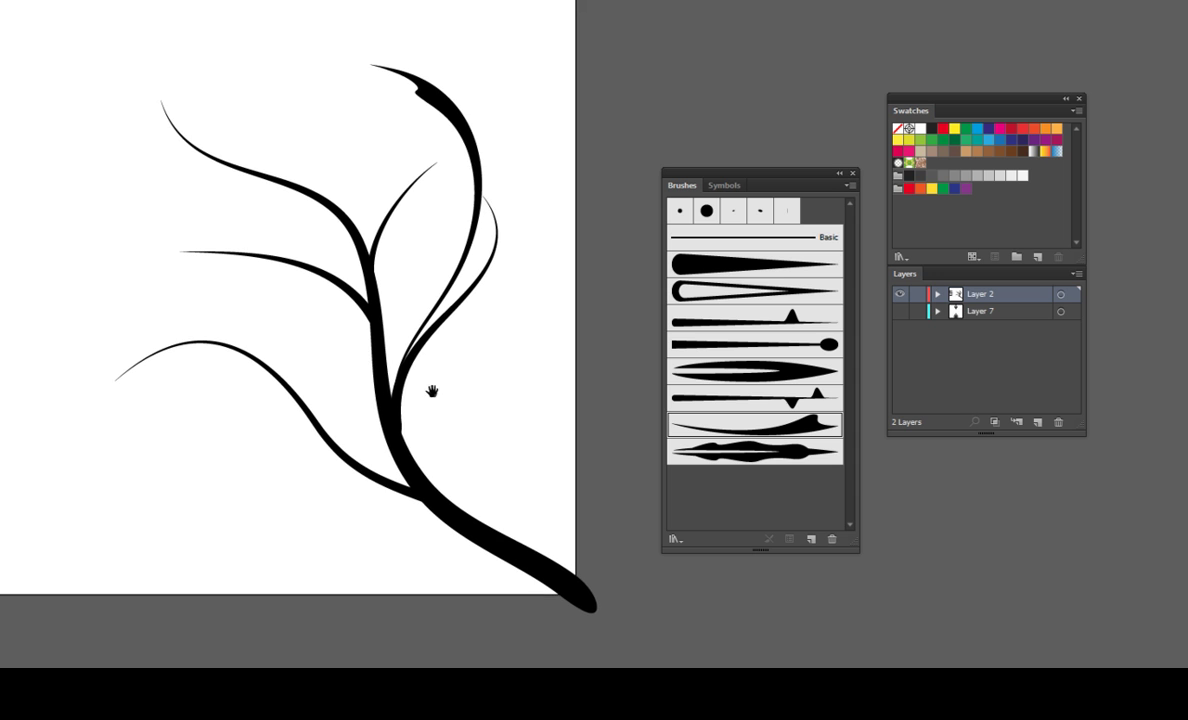
pyautogui.moveTo(404, 452); pyautogui.dragTo(505, 123)
pyautogui.hotkey('ctrl', 'shift', 'a')
# - Paint a third branch curving down from the trunk to the lower left
pyautogui.moveTo(473, 264)
pyautogui.mouseDown()
pyautogui.moveTo(493, 296)
pyautogui.moveTo(392, 191)
pyautogui.moveTo(358, 199)
pyautogui.moveTo(445, 268)
pyautogui.moveTo(453, 321)
pyautogui.mouseUp()
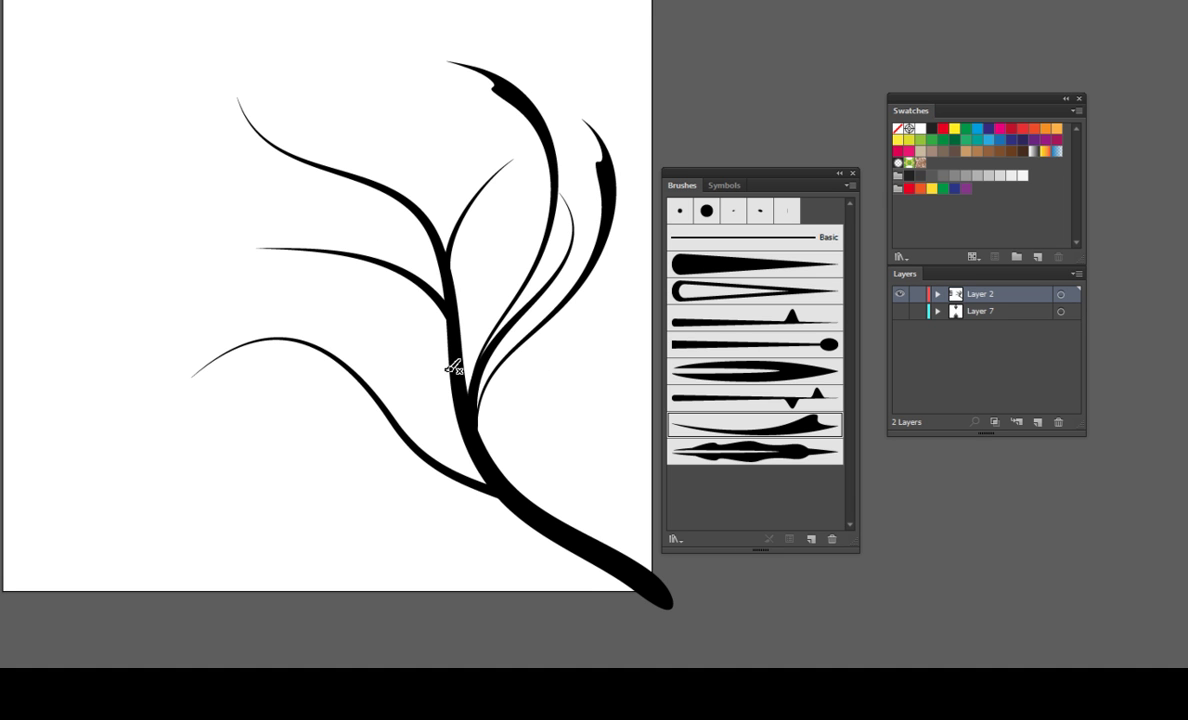
pyautogui.moveTo(453, 346)
pyautogui.mouseDown()
pyautogui.moveTo(464, 345)
pyautogui.moveTo(472, 383)
pyautogui.mouseUp()
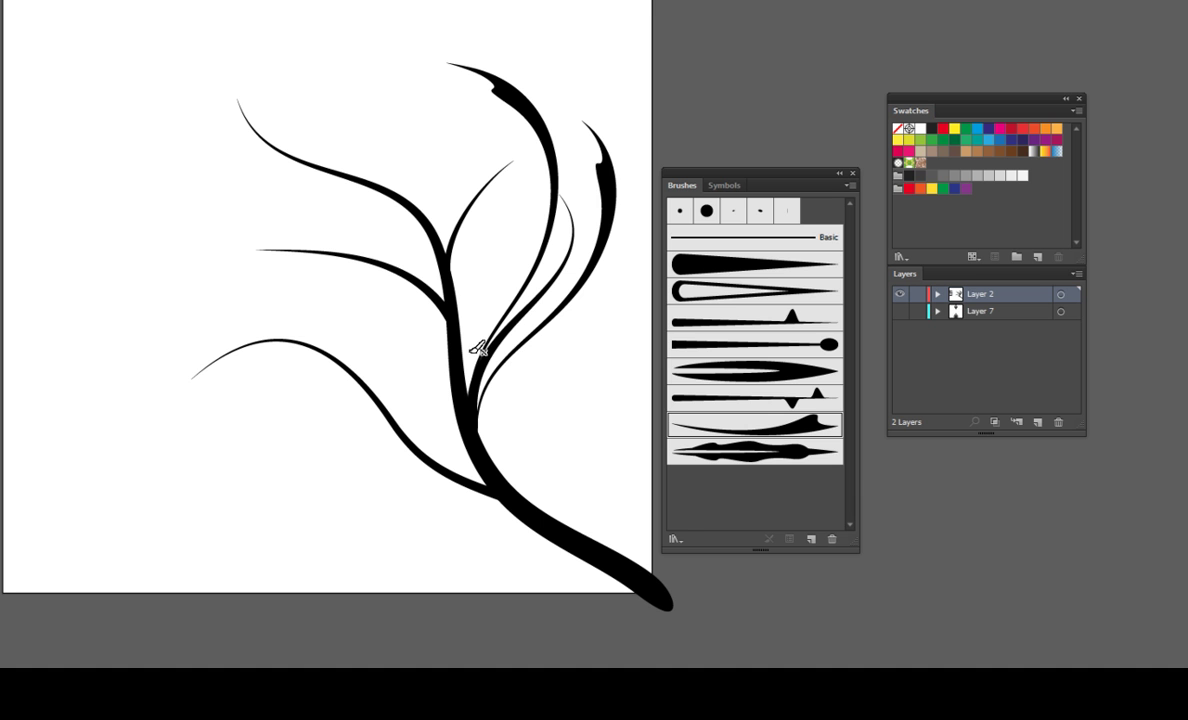
pyautogui.moveTo(425, 361)
pyautogui.mouseDown()
pyautogui.moveTo(467, 327)
pyautogui.moveTo(413, 331)
pyautogui.moveTo(460, 424)
pyautogui.moveTo(245, 354)
pyautogui.mouseUp()
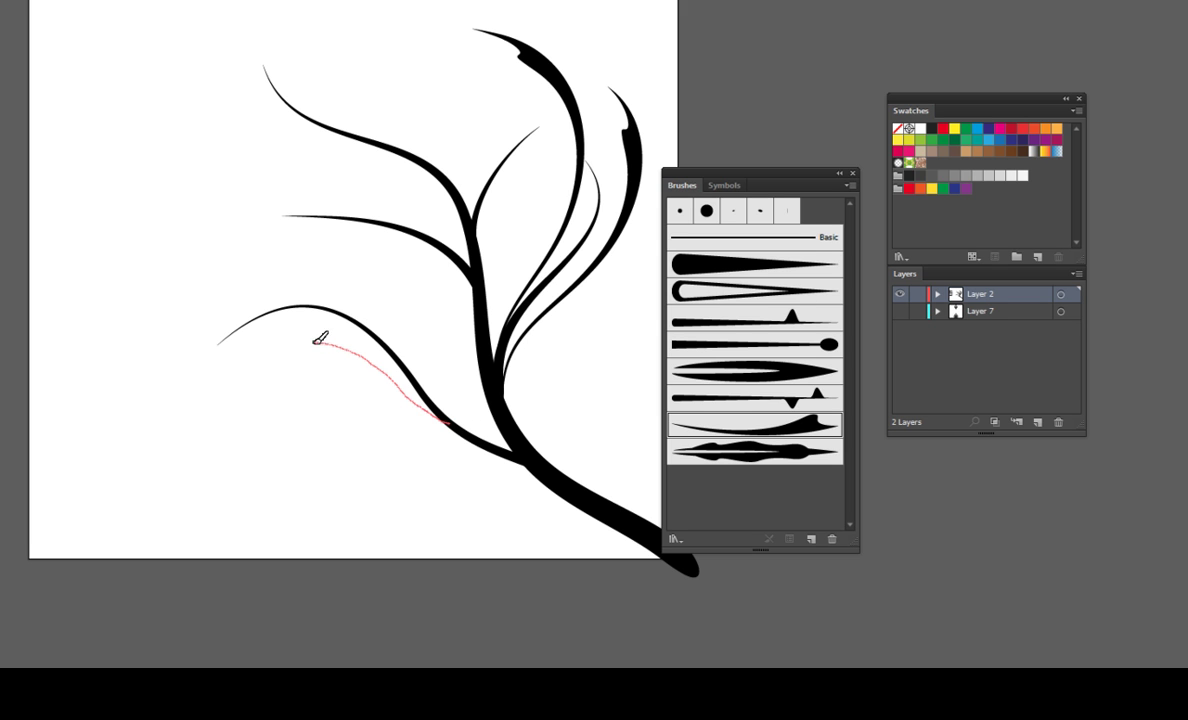
pyautogui.moveTo(245, 354); pyautogui.dragTo(218, 480)
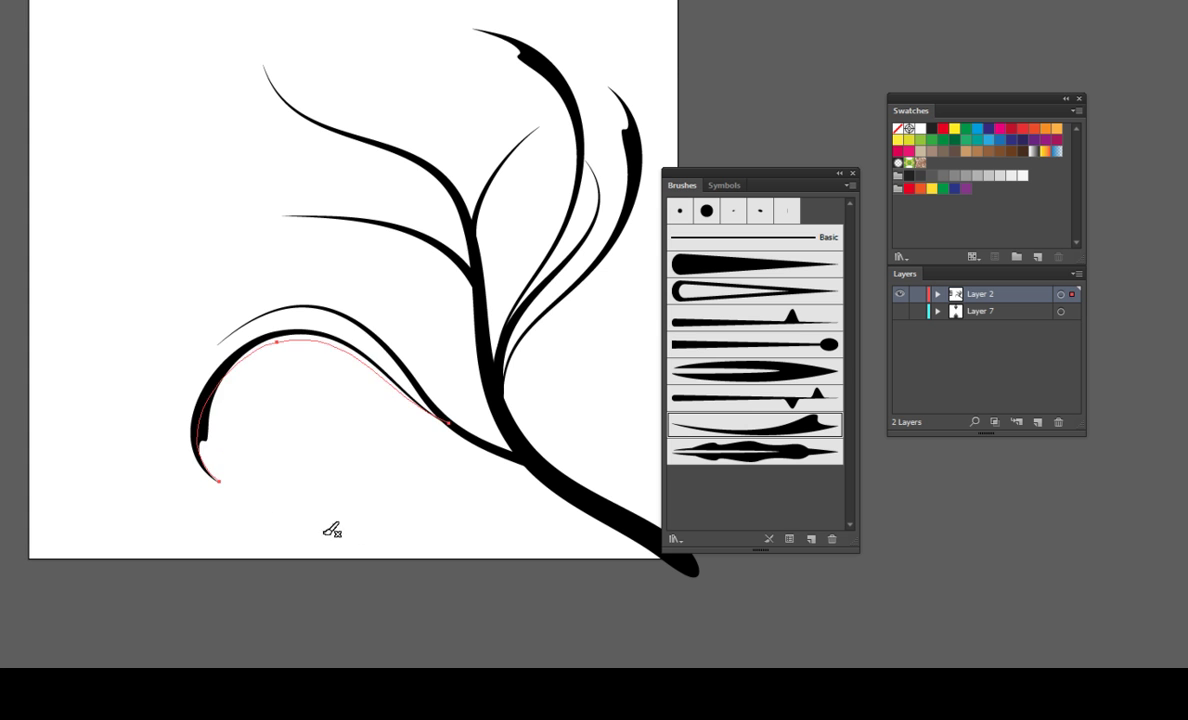
pyautogui.click(205, 615)
pyautogui.moveTo(457, 243)
pyautogui.mouseDown()
pyautogui.moveTo(412, 310)
pyautogui.moveTo(492, 326)
pyautogui.mouseUp()
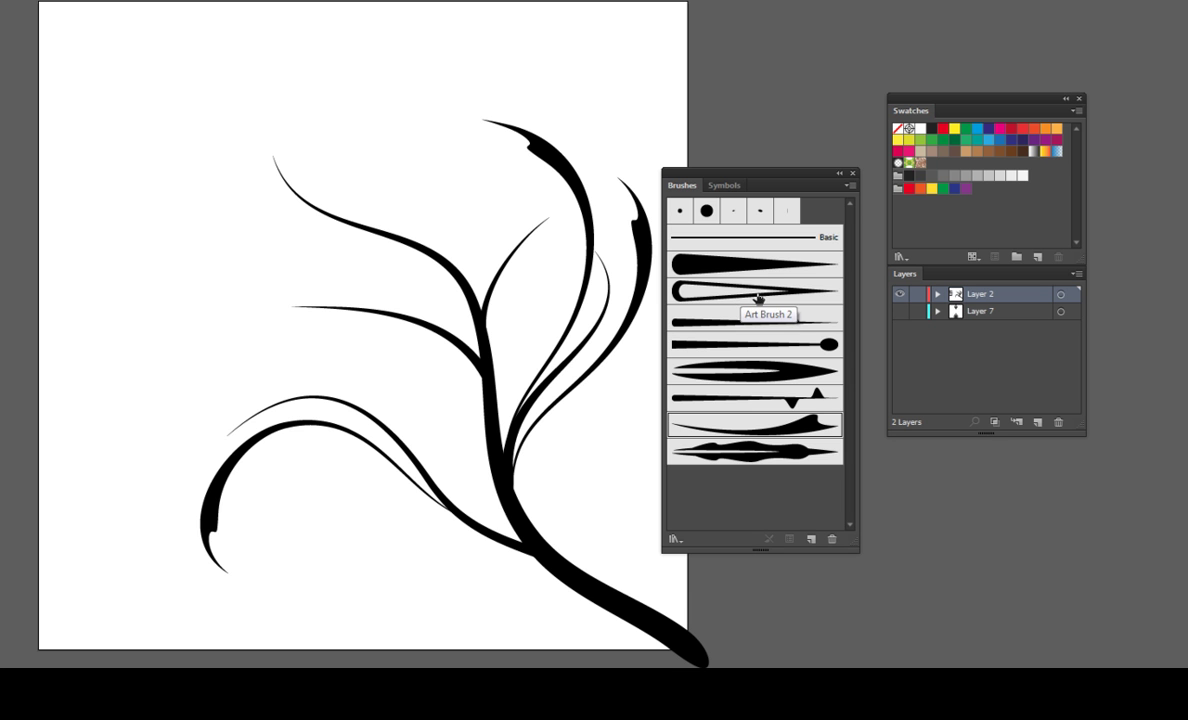
# - Paint a thin Art Brush 2 teardrop stroke arcing left and down along the upper-left branch
pyautogui.click(758, 298)
pyautogui.moveTo(366, 206)
pyautogui.mouseDown()
pyautogui.moveTo(309, 236)
pyautogui.moveTo(381, 245)
pyautogui.mouseUp()
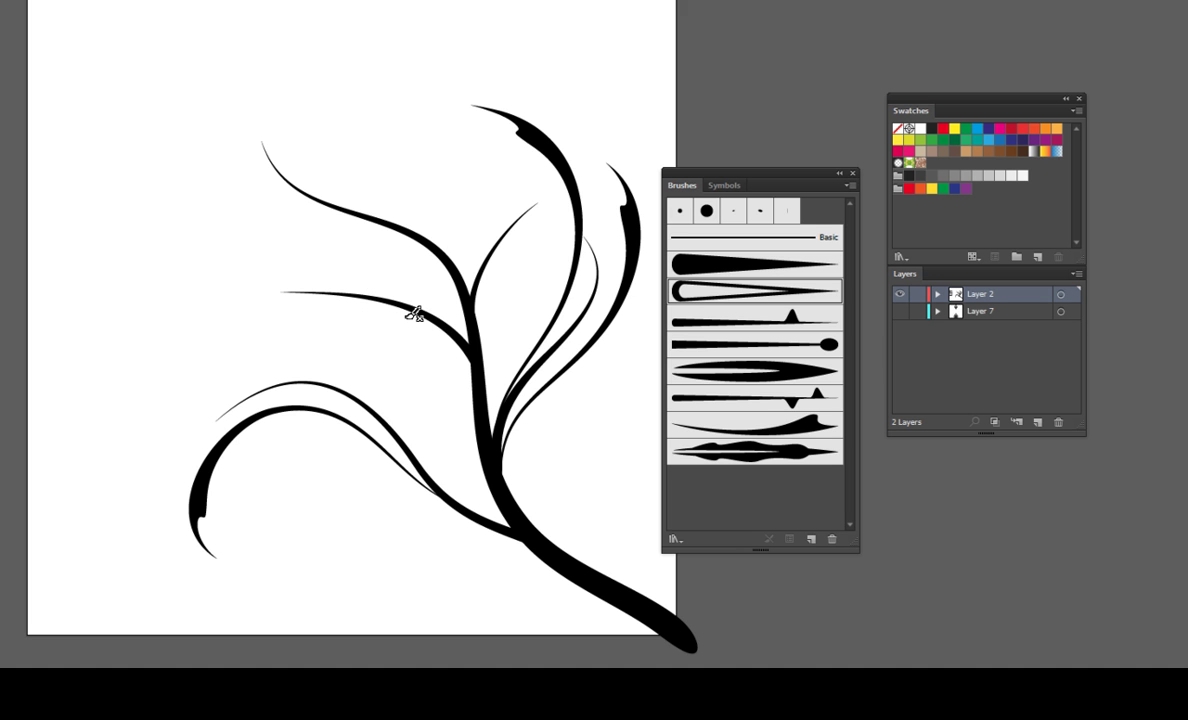
pyautogui.moveTo(388, 310)
pyautogui.mouseDown()
pyautogui.moveTo(185, 397)
pyautogui.moveTo(183, 443)
pyautogui.mouseUp()
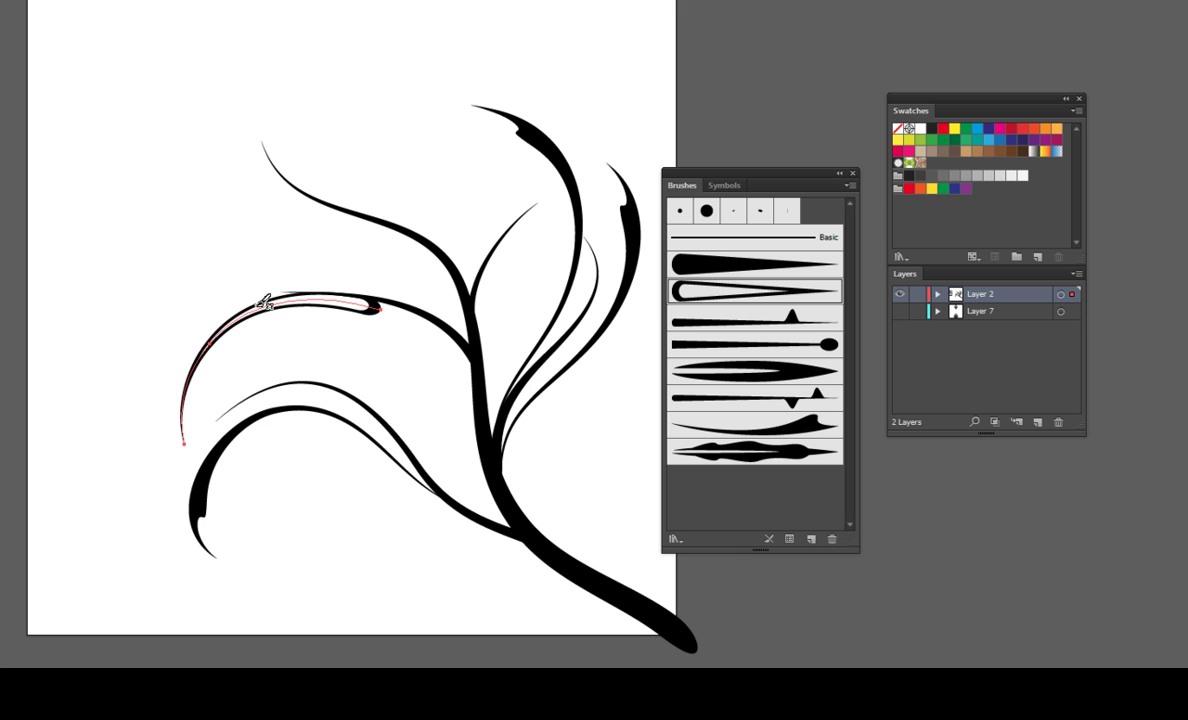
# - Set Art Brush 2's direction to Stroke From Right To Left and apply it to existing strokes
pyautogui.click(848, 187)
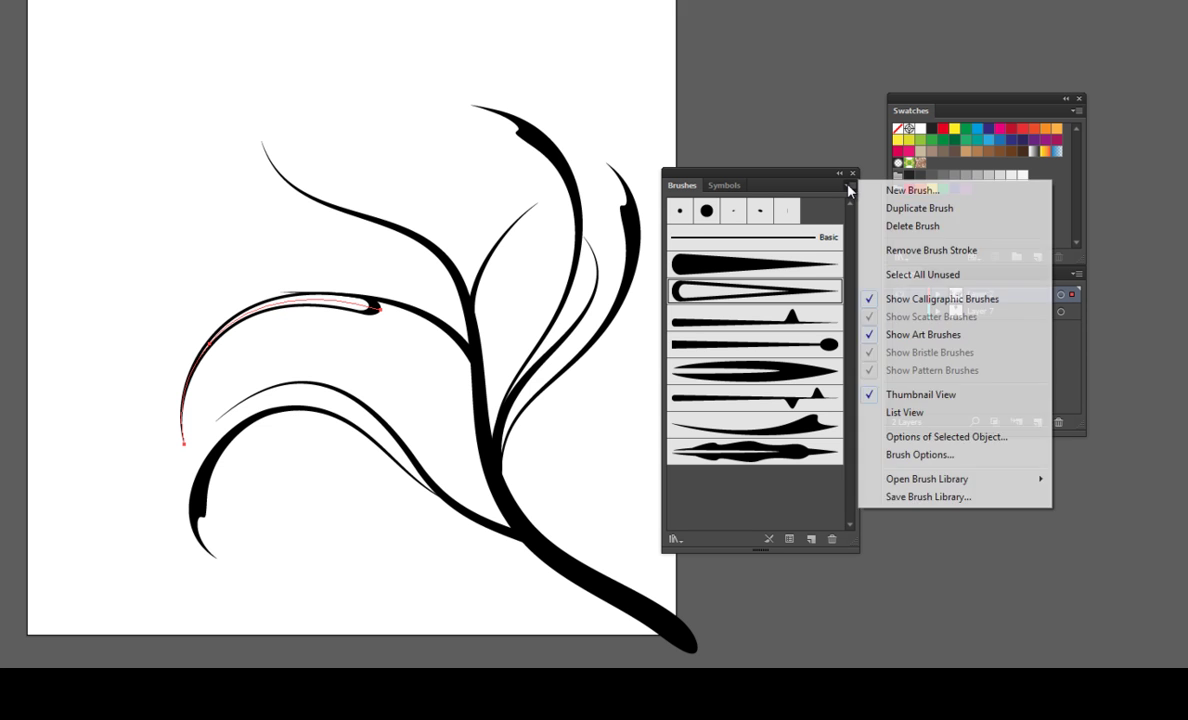
pyautogui.click(903, 455)
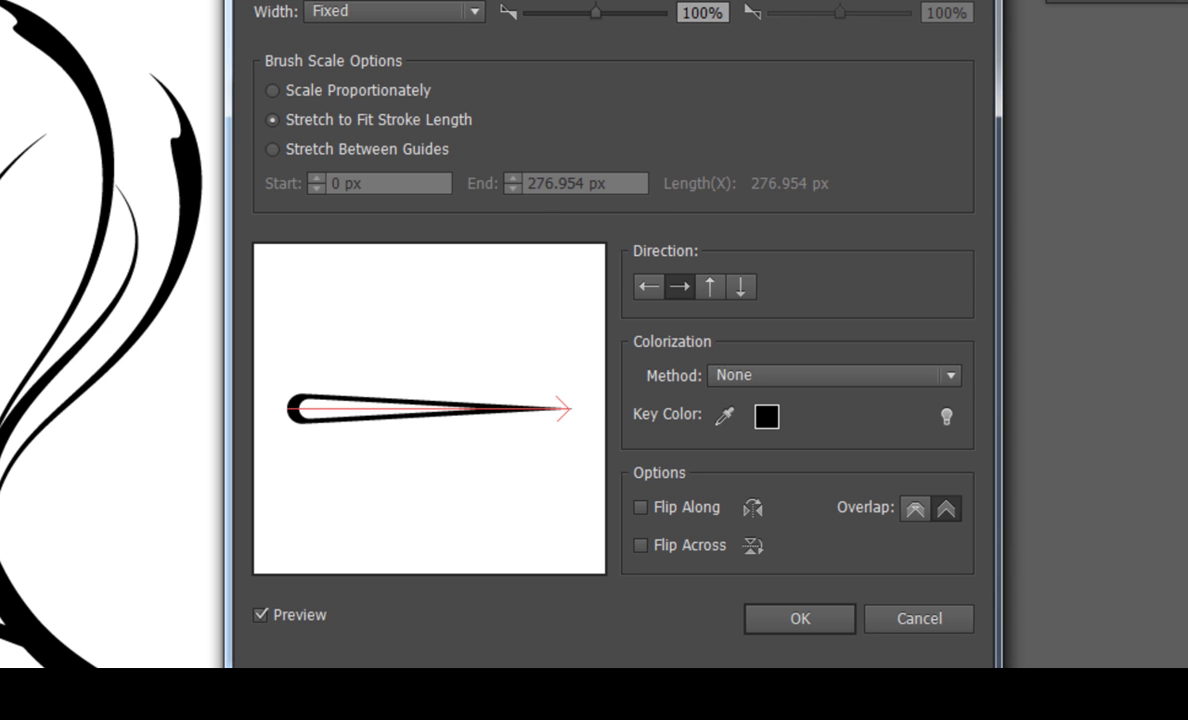
pyautogui.click(648, 286)
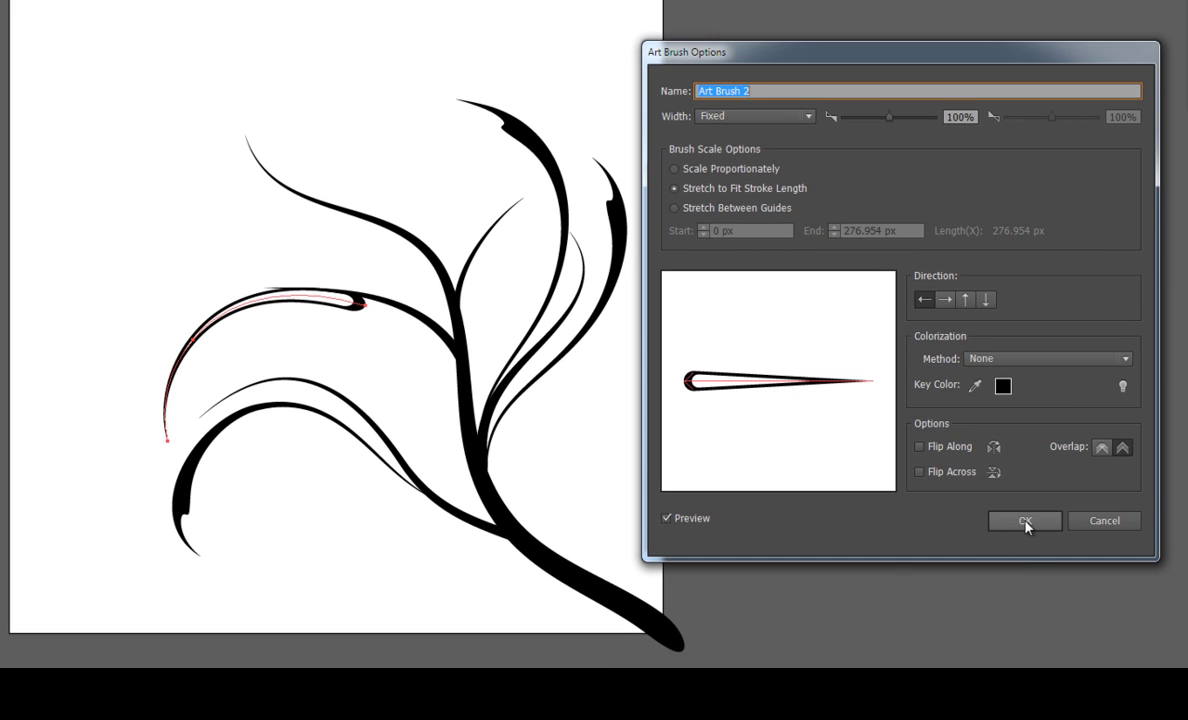
pyautogui.click(1024, 524)
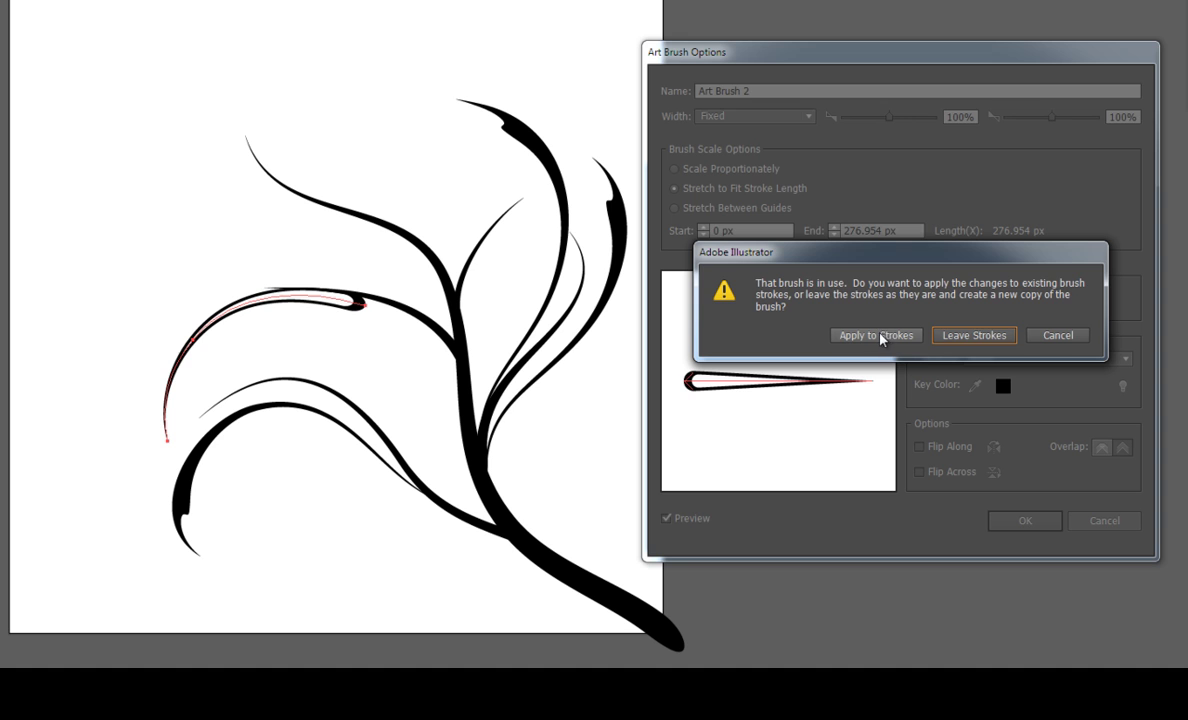
pyautogui.click(876, 335)
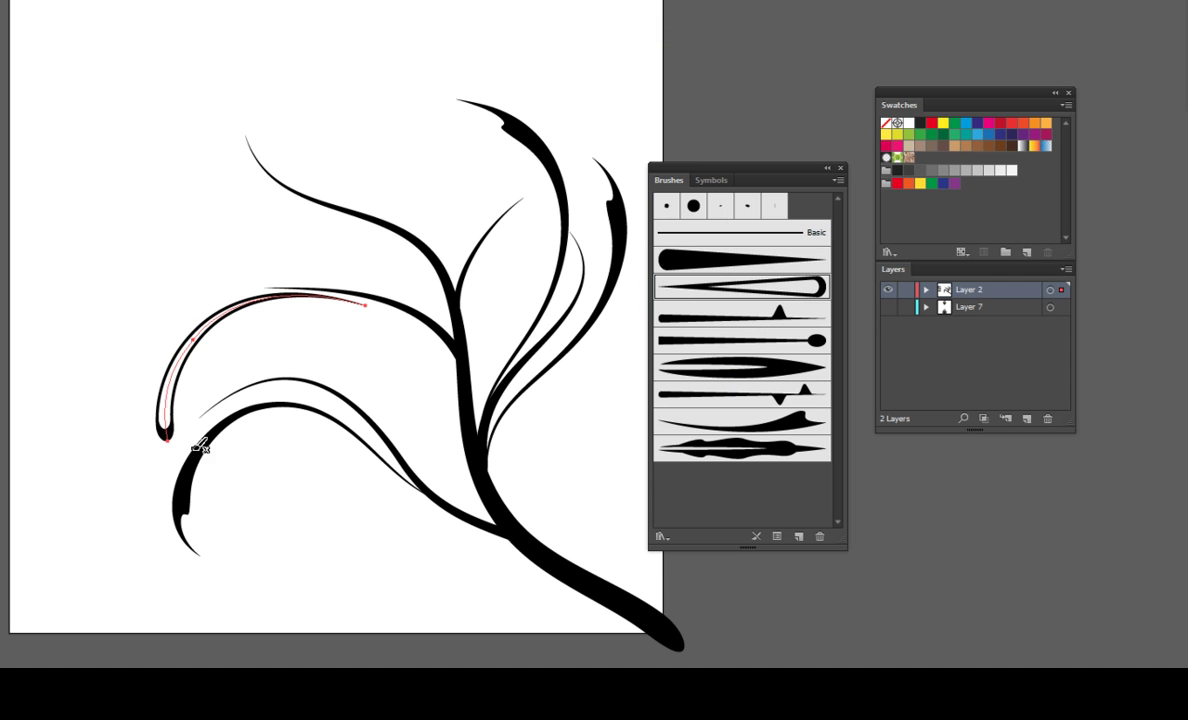
# - Paint curls inside the lower-left branch and at the top left of the tree
pyautogui.hotkey('ctrl', 'shift', 'a')
pyautogui.scroll(-2, 265, 370)
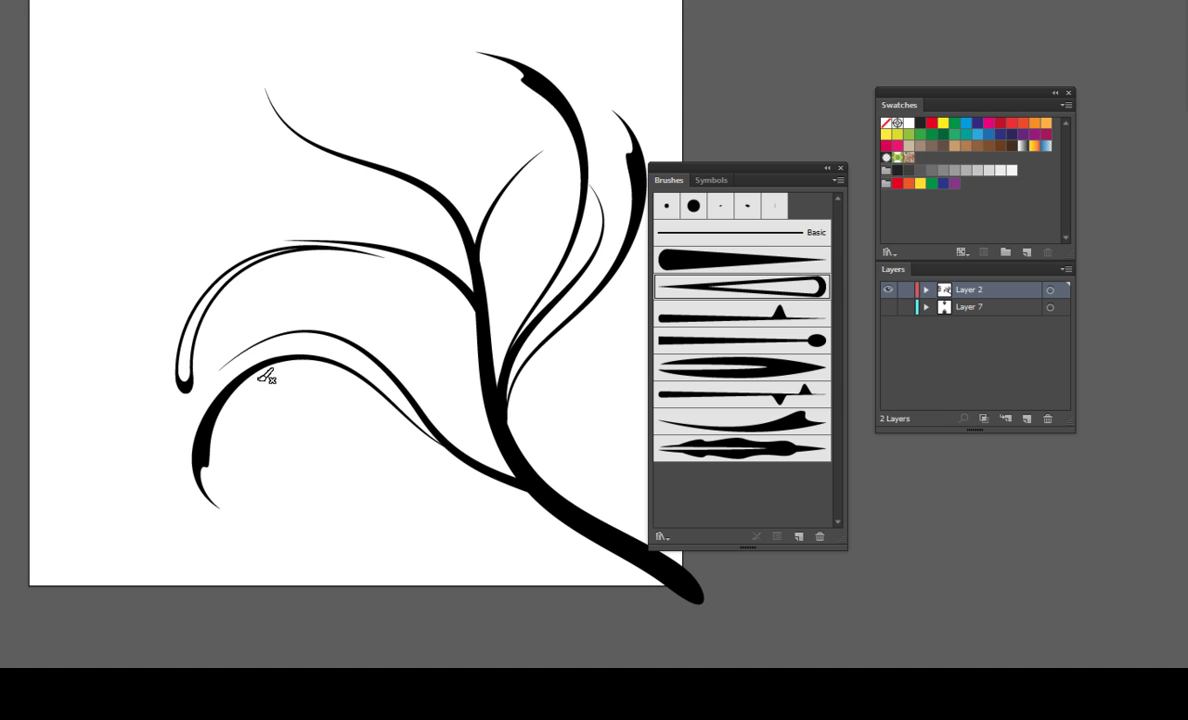
pyautogui.moveTo(250, 385); pyautogui.dragTo(283, 497)
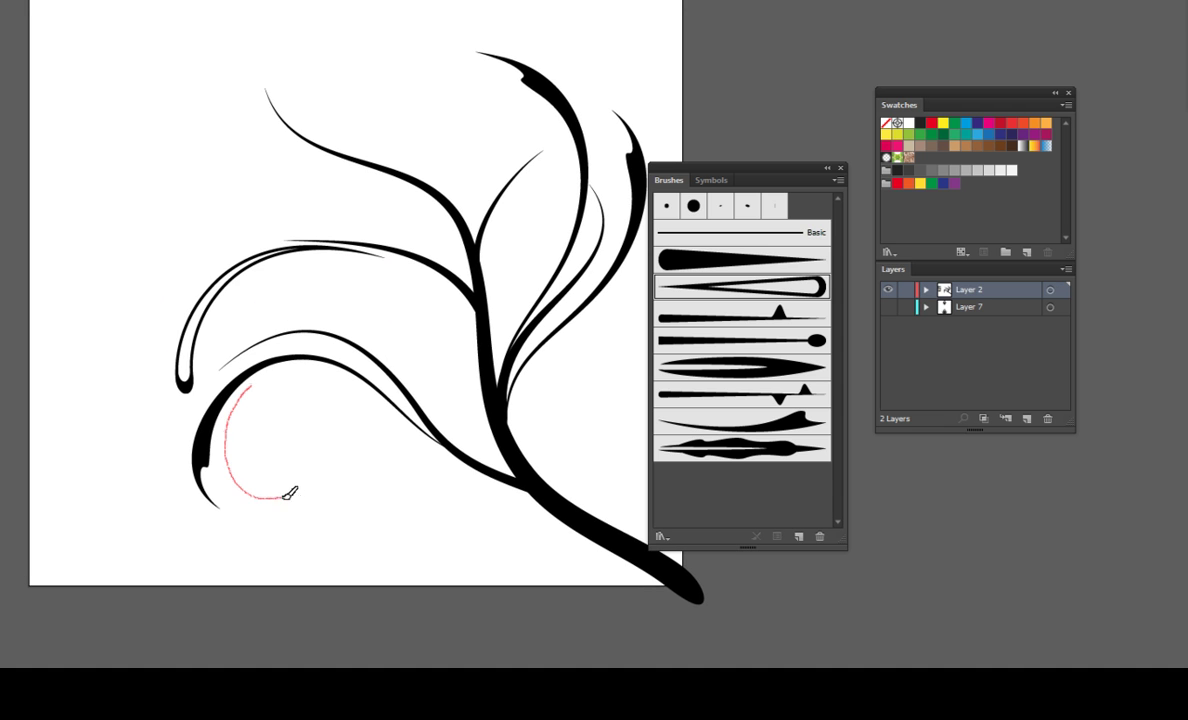
pyautogui.moveTo(343, 311)
pyautogui.mouseDown()
pyautogui.moveTo(478, 351)
pyautogui.moveTo(441, 362)
pyautogui.mouseUp()
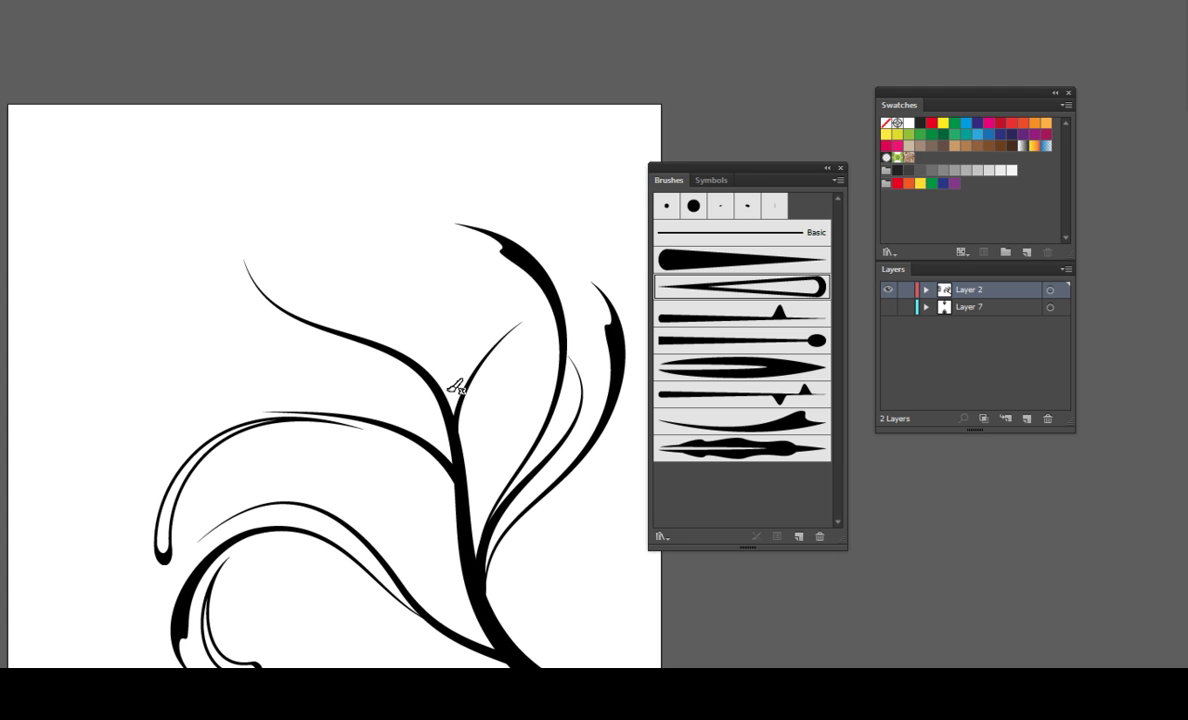
pyautogui.moveTo(442, 369); pyautogui.dragTo(384, 206)
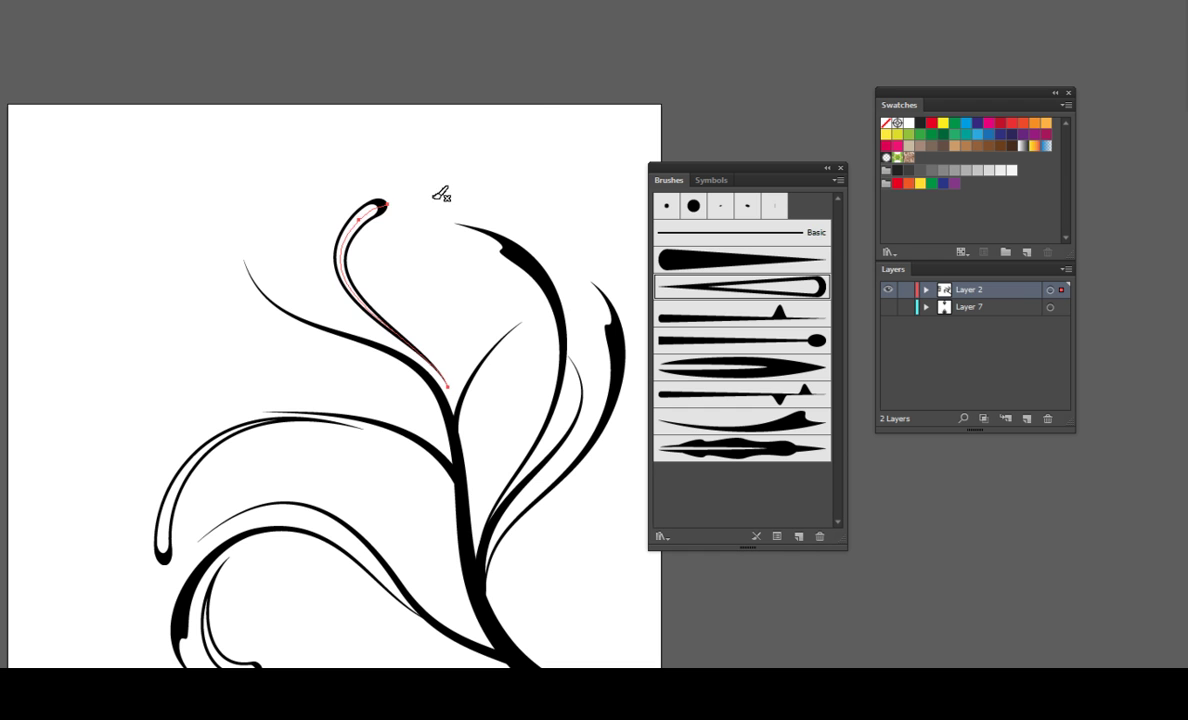
pyautogui.hotkey('ctrl', 'z')
pyautogui.moveTo(447, 383); pyautogui.dragTo(362, 213)
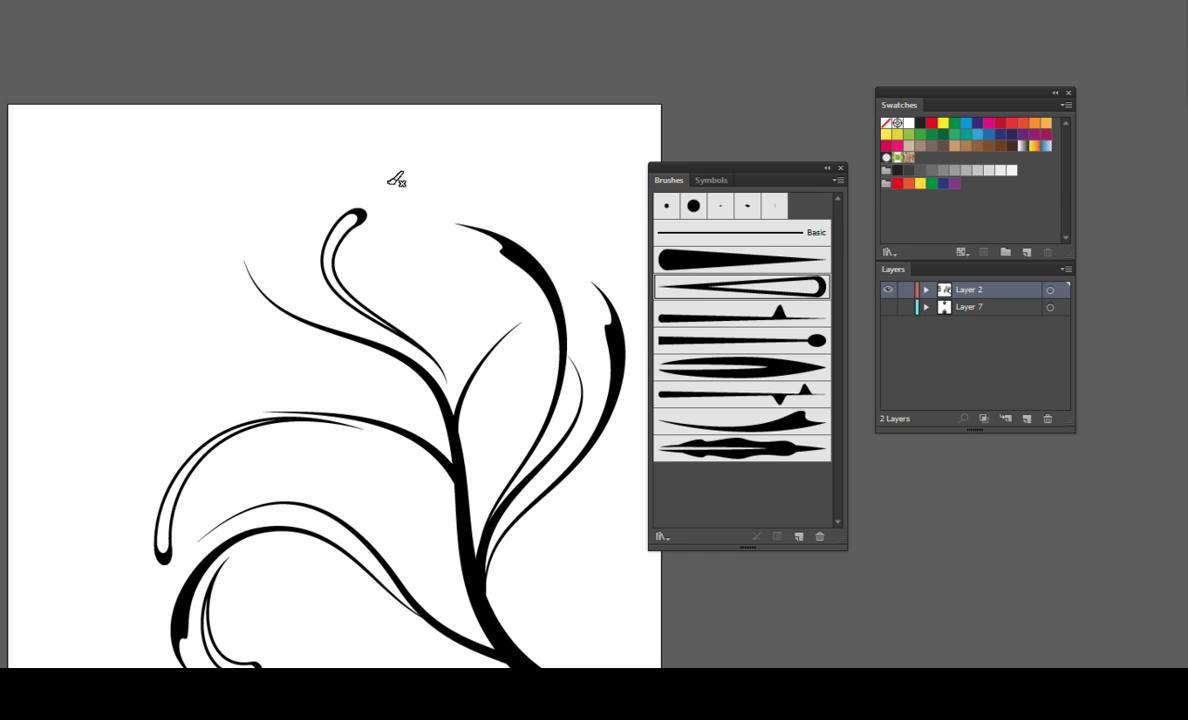
pyautogui.hotkey('ctrl', 'z')
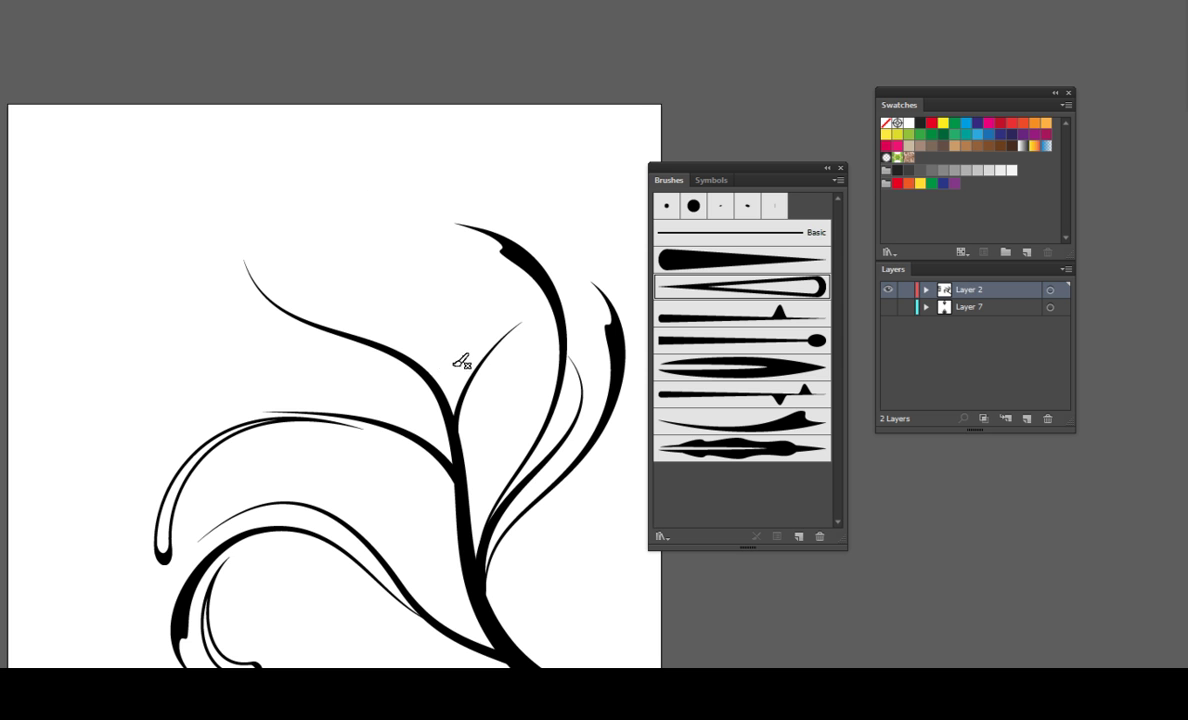
pyautogui.moveTo(470, 336)
pyautogui.mouseDown()
pyautogui.moveTo(474, 320)
pyautogui.moveTo(369, 273)
pyautogui.moveTo(366, 294)
pyautogui.moveTo(402, 251)
pyautogui.mouseUp()
pyautogui.moveTo(304, 186)
pyautogui.mouseDown()
pyautogui.moveTo(361, 258)
pyautogui.moveTo(332, 168)
pyautogui.mouseUp()
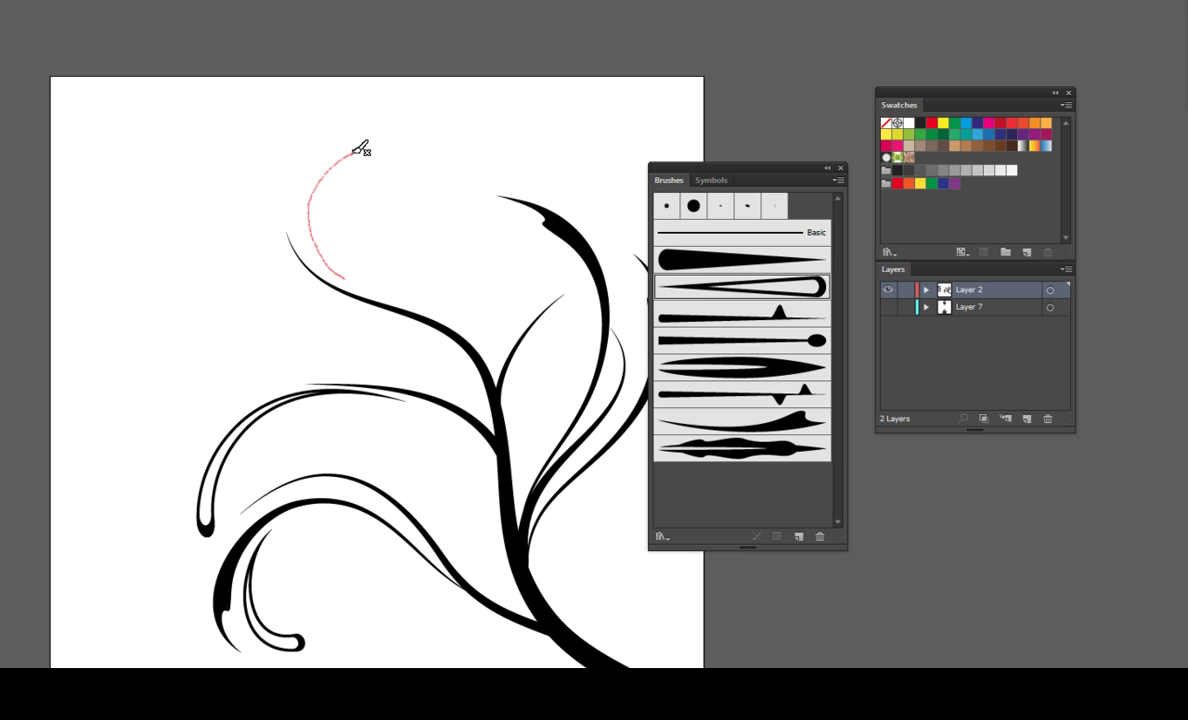
pyautogui.moveTo(398, 354); pyautogui.dragTo(406, 294)
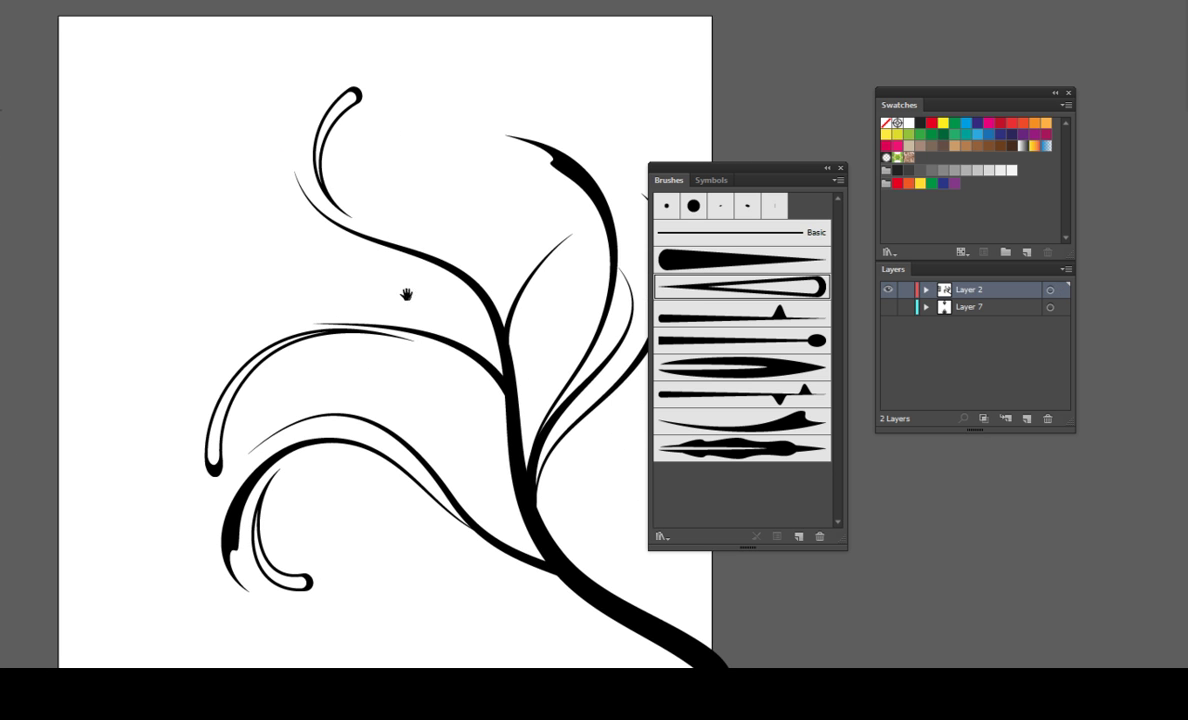
pyautogui.moveTo(340, 222)
pyautogui.mouseDown()
pyautogui.moveTo(323, 260)
pyautogui.moveTo(352, 339)
pyautogui.moveTo(344, 323)
pyautogui.moveTo(369, 256)
pyautogui.mouseUp()
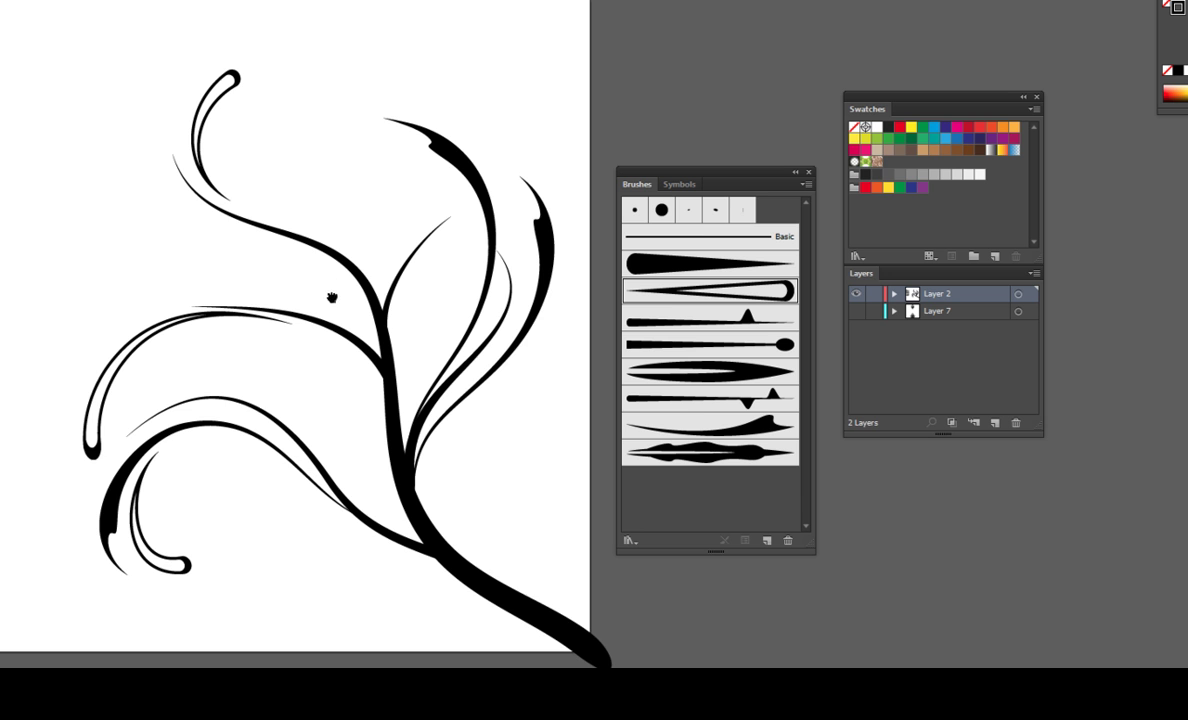
pyautogui.moveTo(332, 297); pyautogui.dragTo(383, 283)
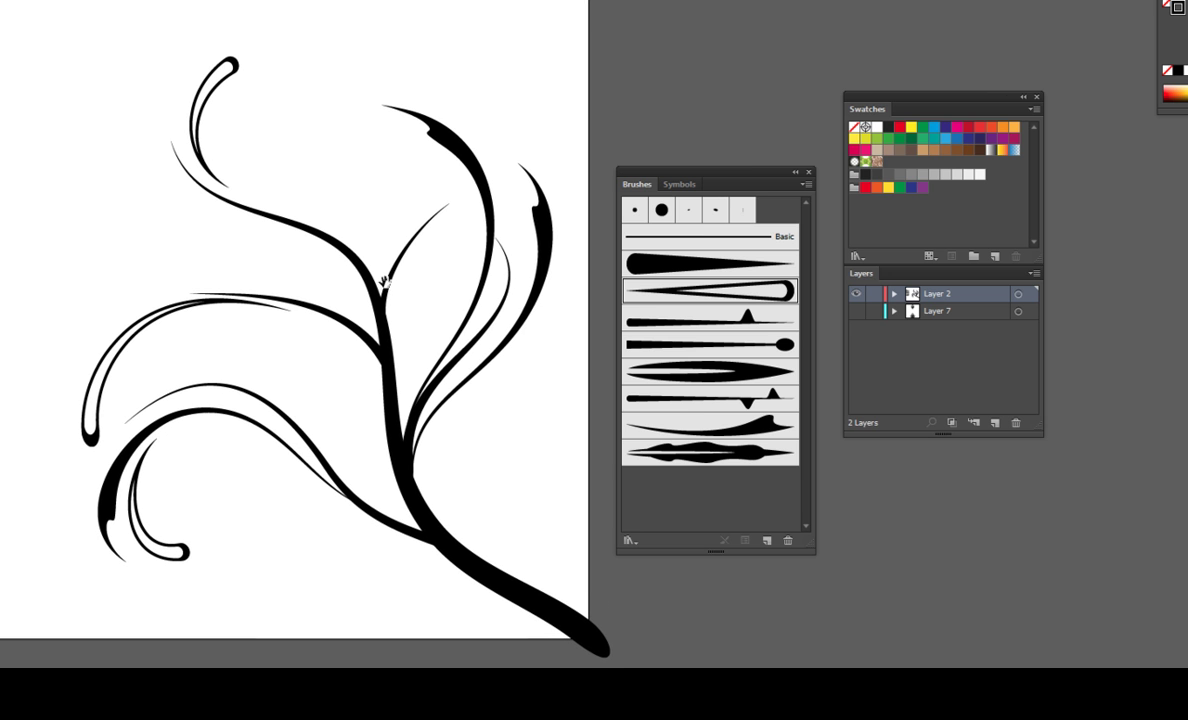
# - With the spiky double-pointed art brush, paint a spiral in the lower curve and a stroke beside the stem
pyautogui.click(709, 397)
pyautogui.scroll(-4, 246, 304)
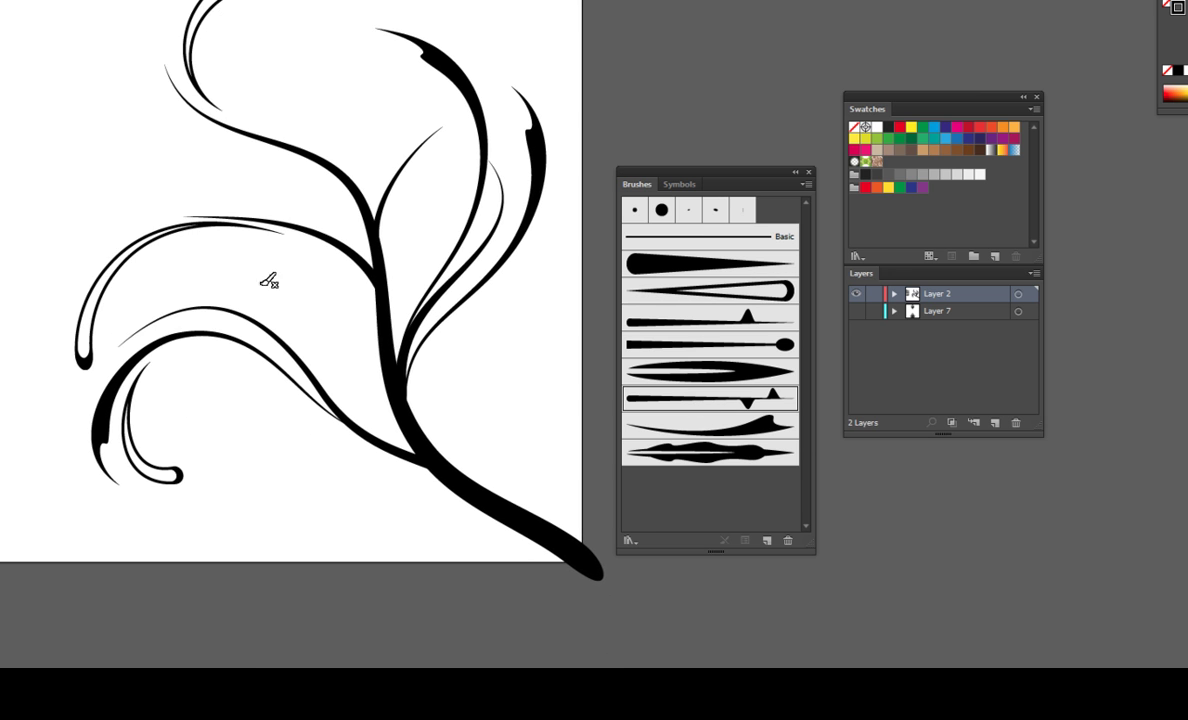
pyautogui.scroll(-1, 265, 296)
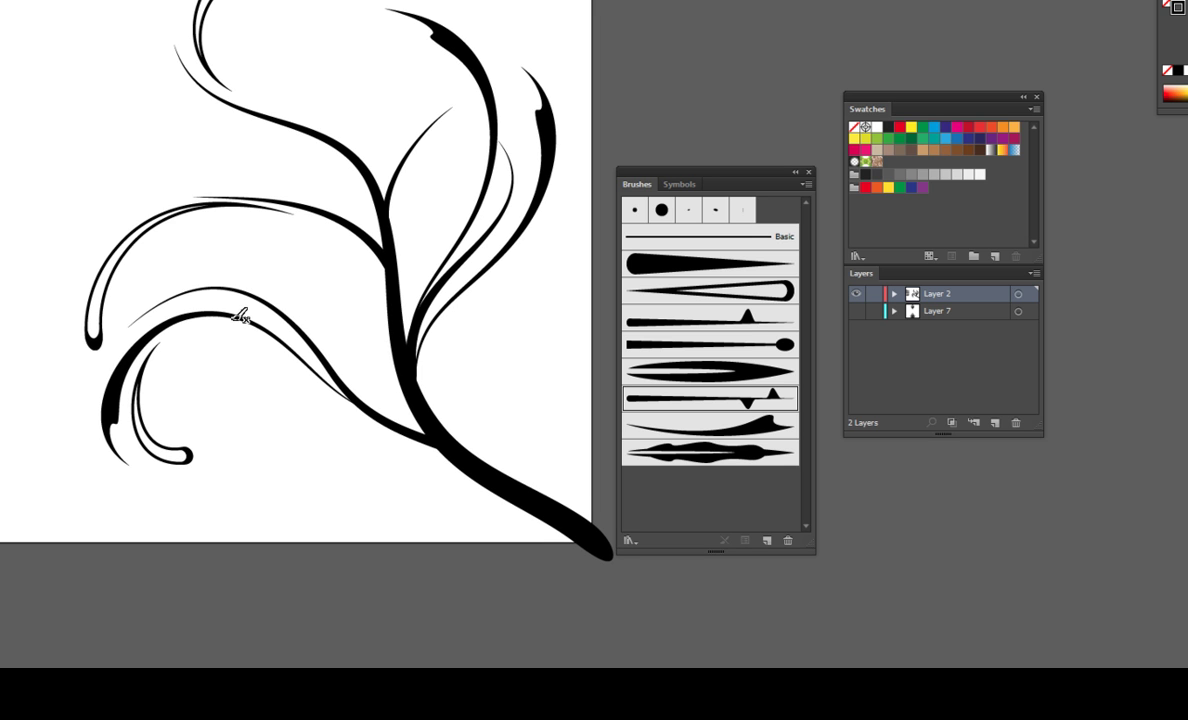
pyautogui.moveTo(236, 317)
pyautogui.mouseDown()
pyautogui.moveTo(245, 427)
pyautogui.moveTo(270, 389)
pyautogui.moveTo(236, 352)
pyautogui.mouseUp()
pyautogui.moveTo(439, 254)
pyautogui.mouseDown()
pyautogui.moveTo(415, 232)
pyautogui.moveTo(334, 278)
pyautogui.mouseUp()
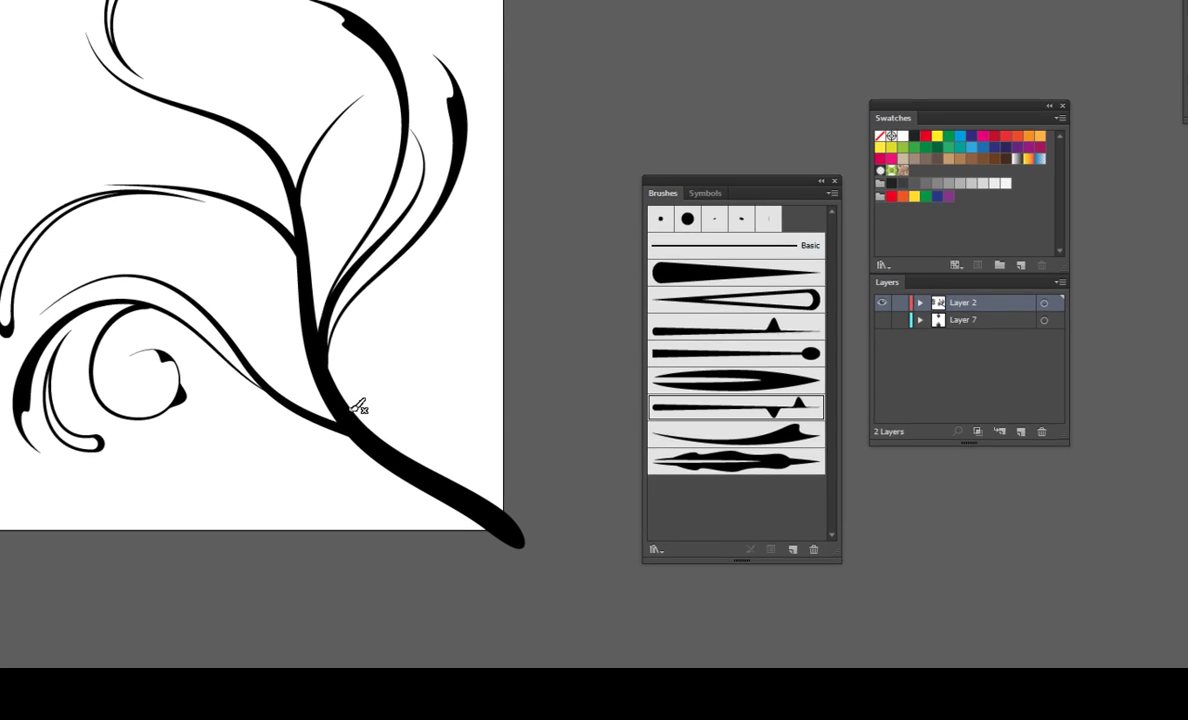
pyautogui.moveTo(392, 414)
pyautogui.mouseDown()
pyautogui.moveTo(407, 357)
pyautogui.moveTo(441, 366)
pyautogui.moveTo(470, 405)
pyautogui.mouseUp()
pyautogui.moveTo(529, 332); pyautogui.dragTo(559, 351)
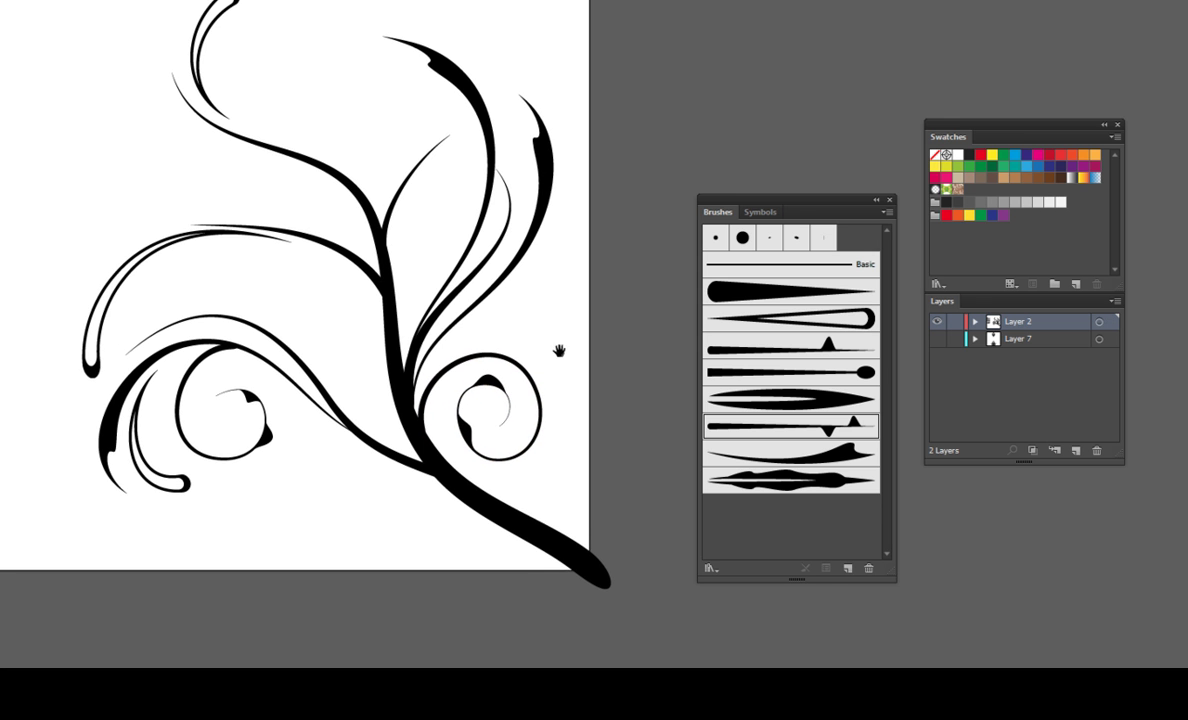
pyautogui.moveTo(451, 292); pyautogui.dragTo(513, 344)
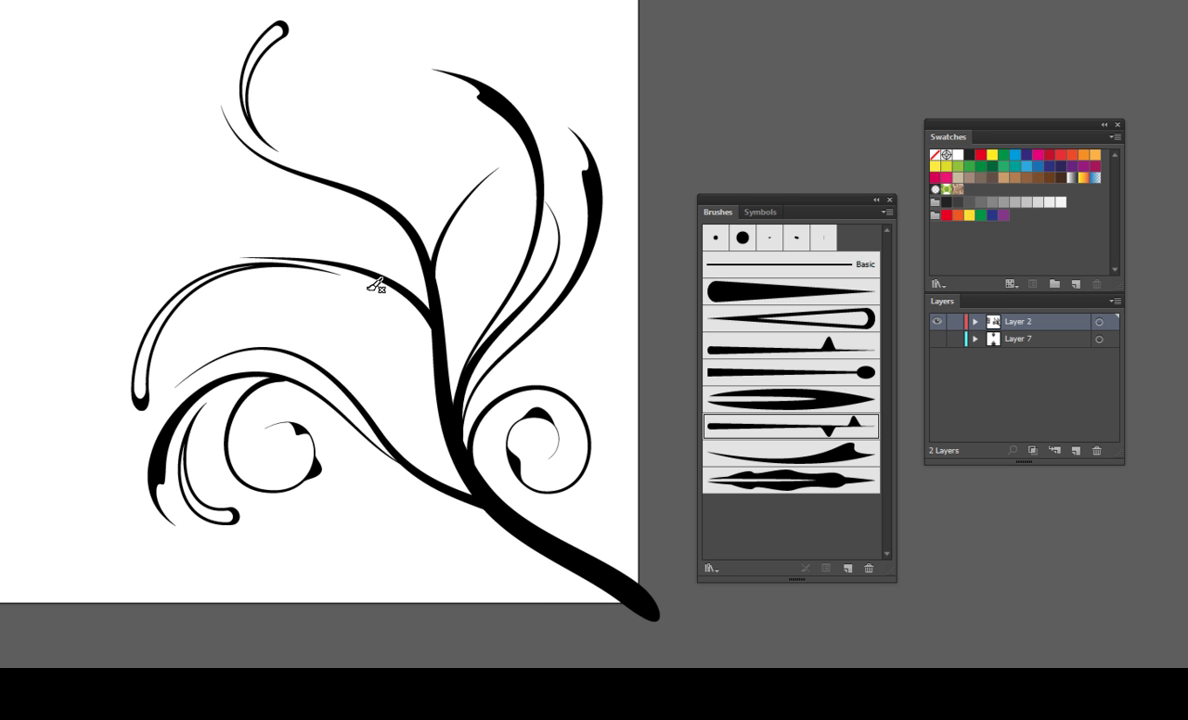
pyautogui.moveTo(416, 318); pyautogui.dragTo(400, 313)
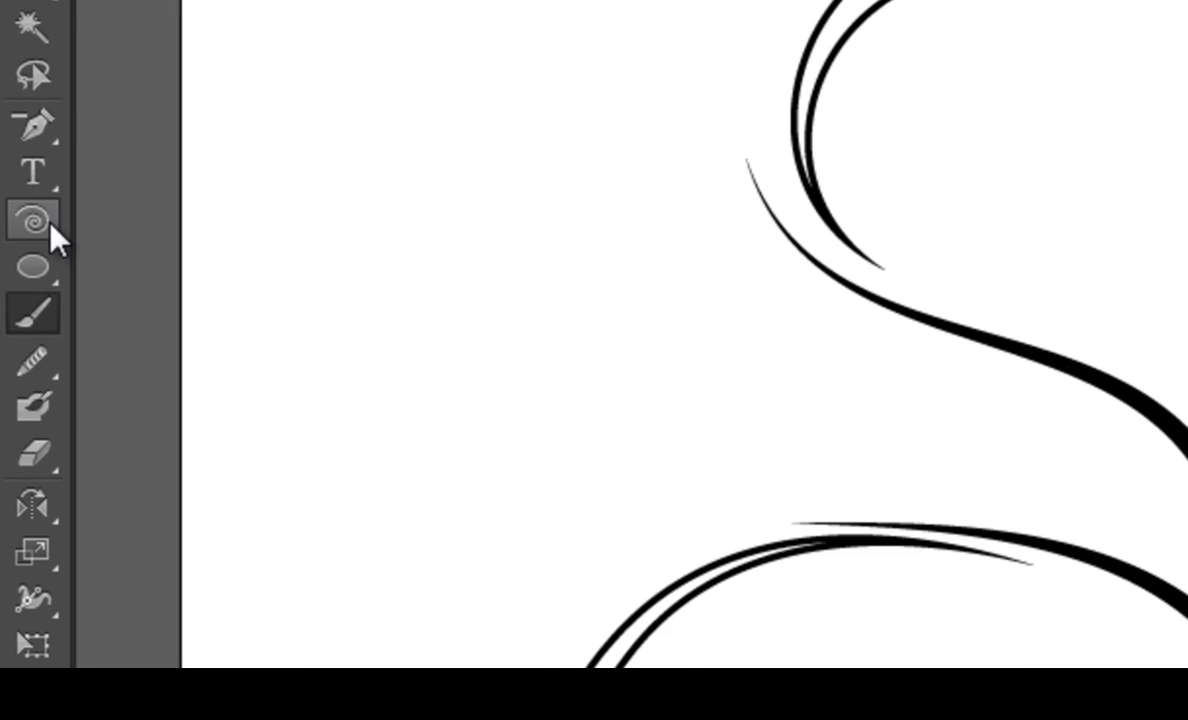
# - Draw a spiral, give it the thick third art brush, and rotate it below the central branches
pyautogui.click(35, 222)
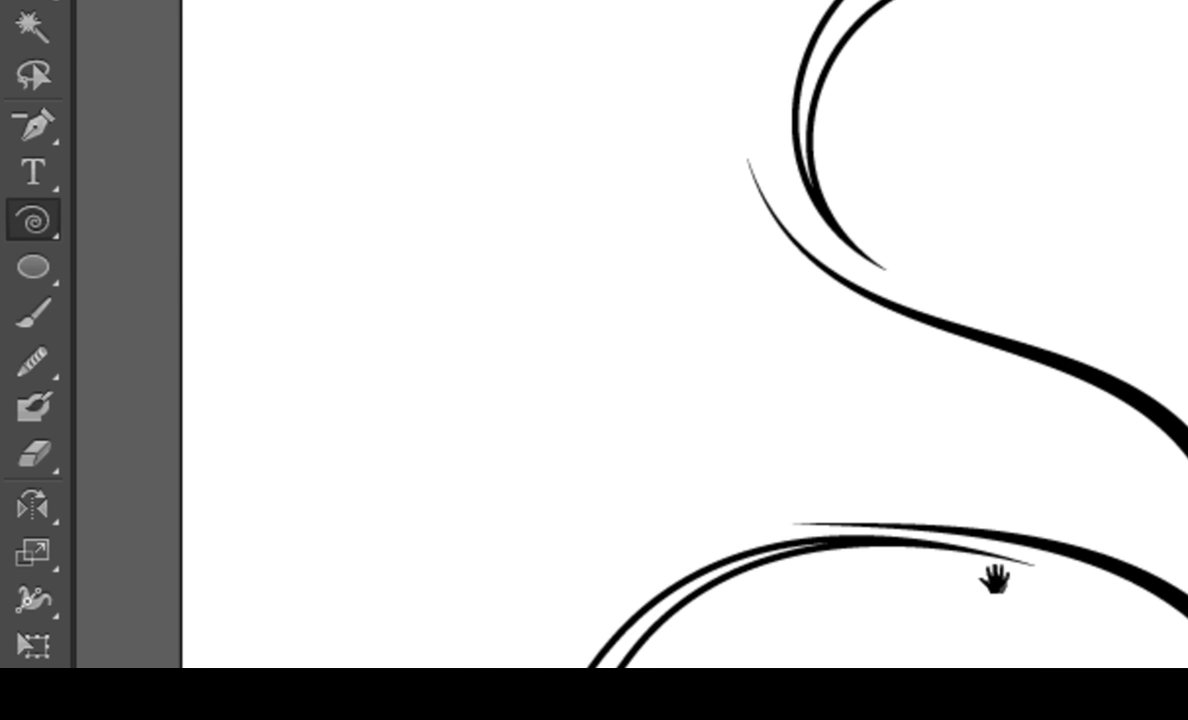
pyautogui.moveTo(994, 578); pyautogui.dragTo(888, 406)
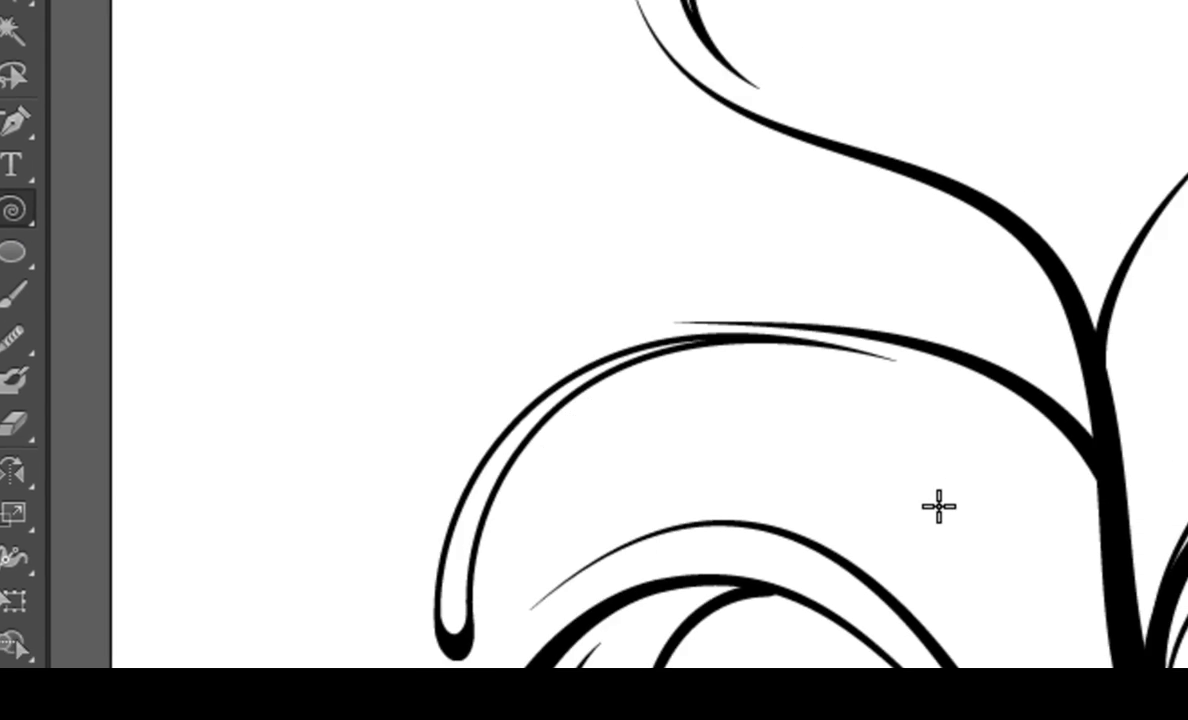
pyautogui.moveTo(938, 506); pyautogui.dragTo(391, 317)
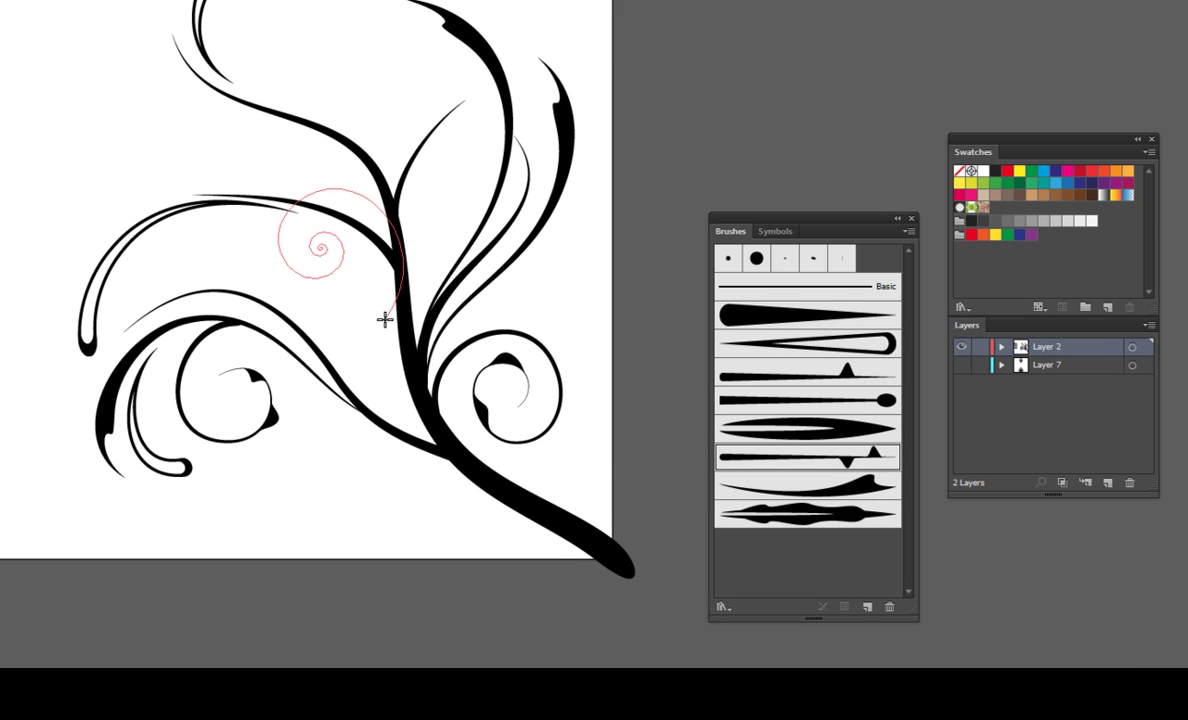
pyautogui.moveTo(391, 317); pyautogui.dragTo(397, 323)
pyautogui.click(57, 109)
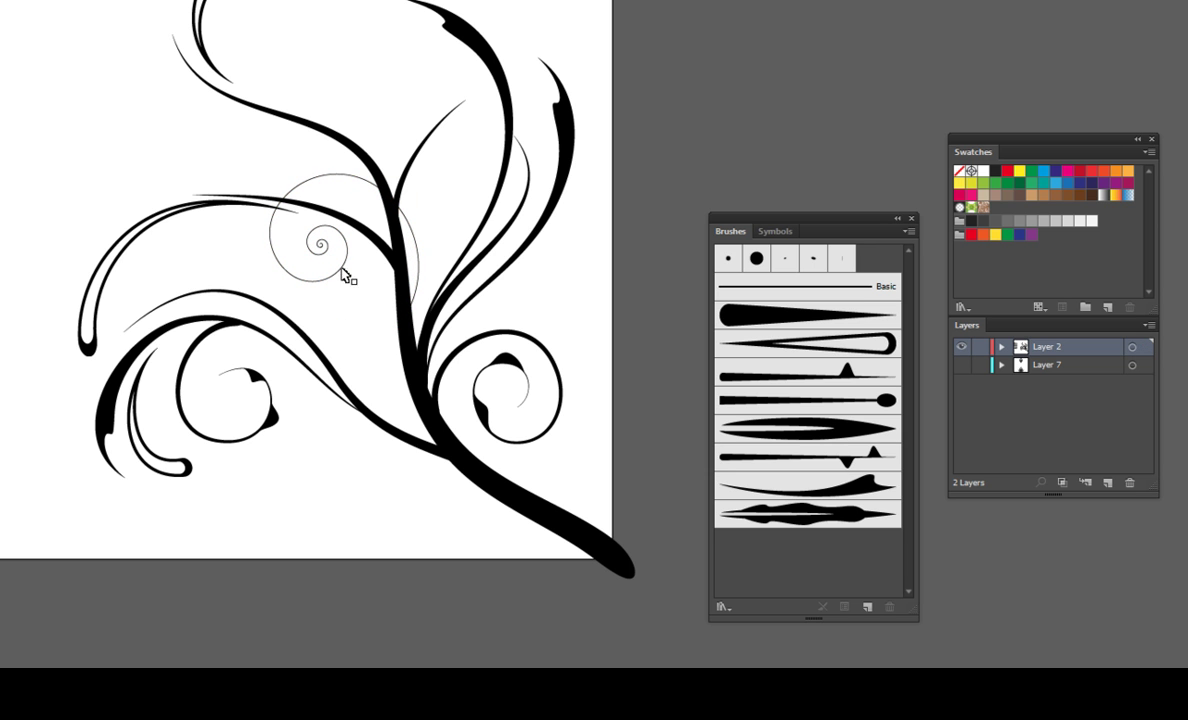
pyautogui.click(338, 405)
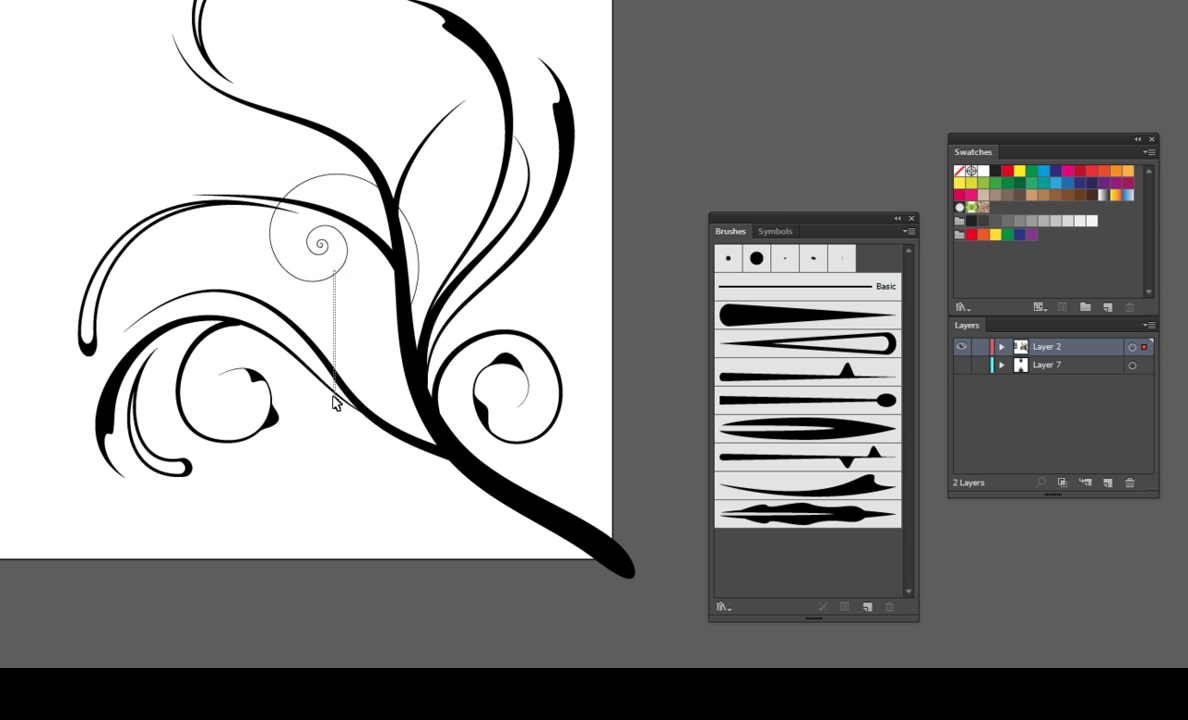
pyautogui.moveTo(336, 272); pyautogui.dragTo(366, 455)
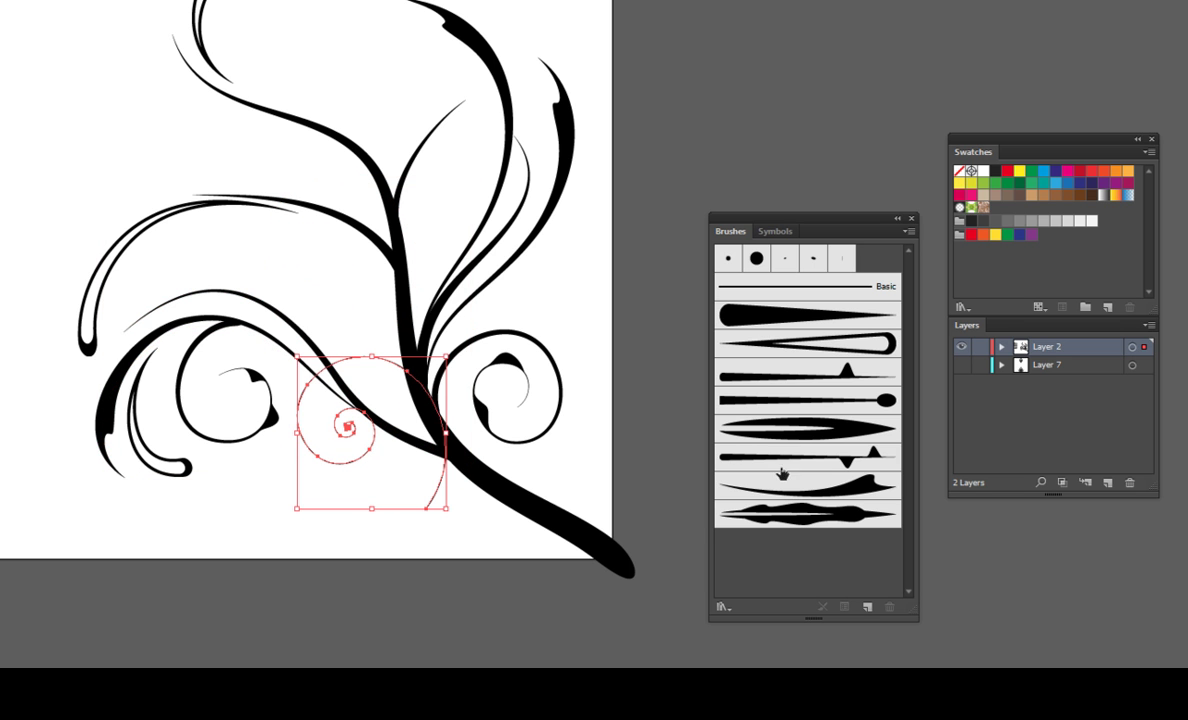
pyautogui.click(809, 373)
pyautogui.click(366, 532)
pyautogui.click(369, 455)
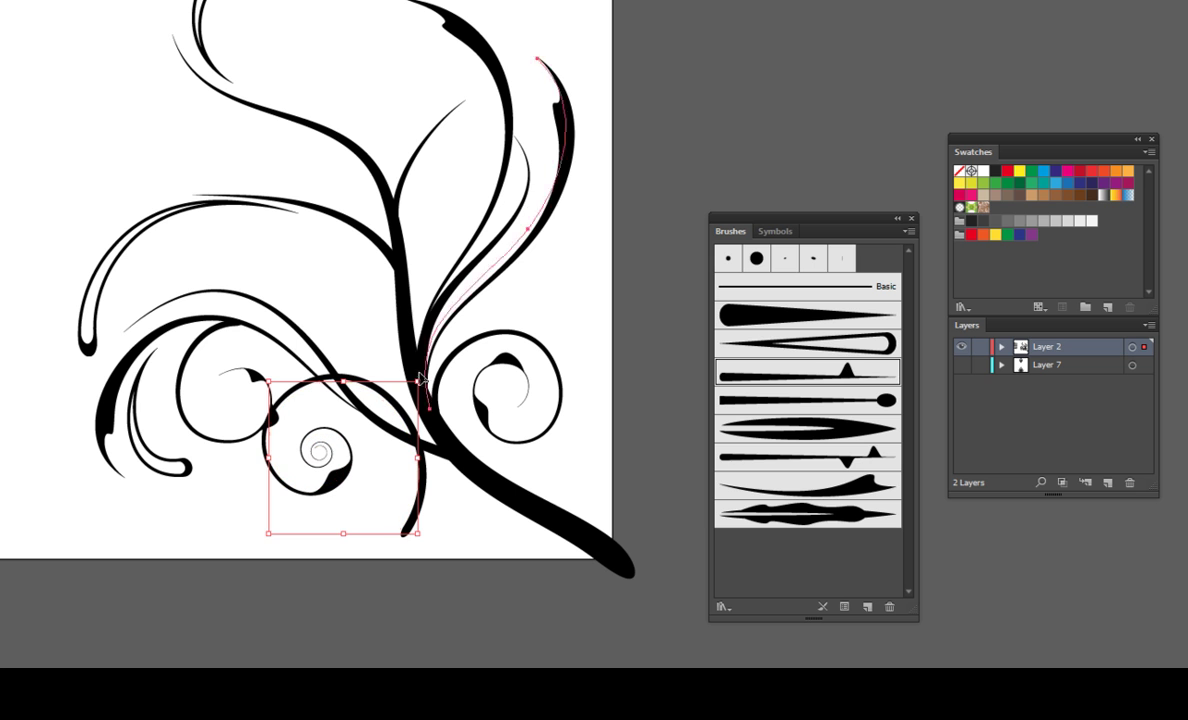
pyautogui.moveTo(427, 538)
pyautogui.mouseDown()
pyautogui.moveTo(456, 514)
pyautogui.moveTo(464, 437)
pyautogui.moveTo(430, 540)
pyautogui.mouseUp()
pyautogui.click(400, 500)
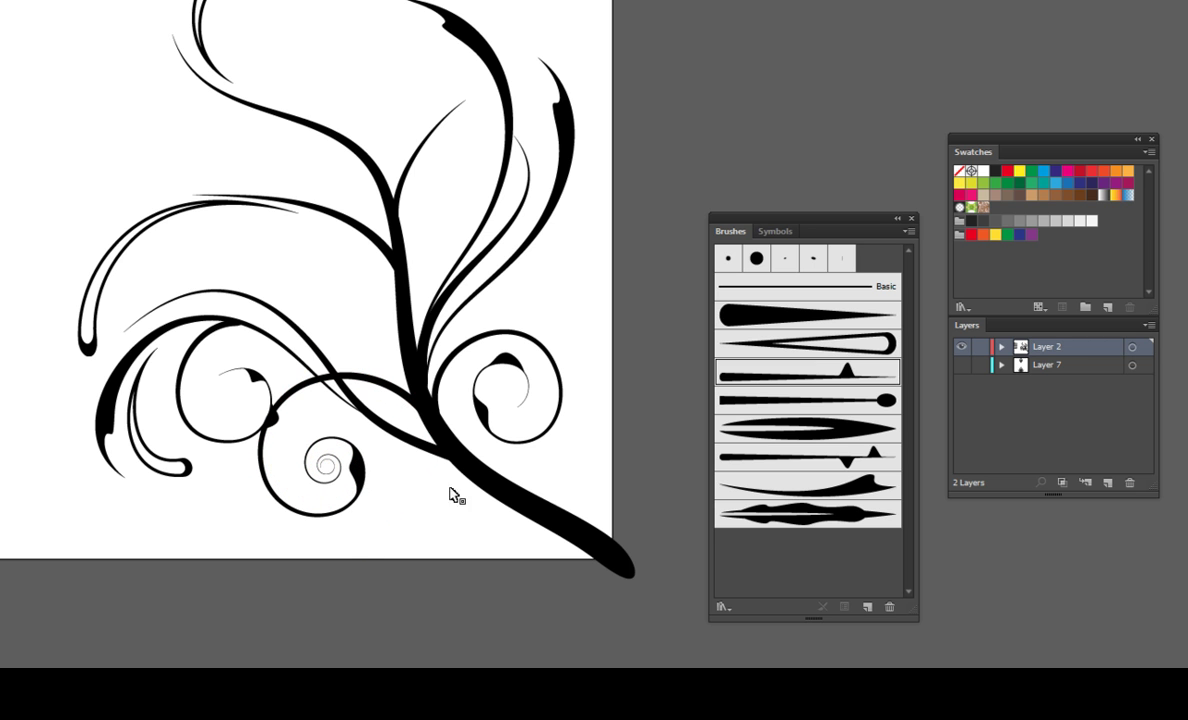
pyautogui.moveTo(411, 445); pyautogui.dragTo(433, 463)
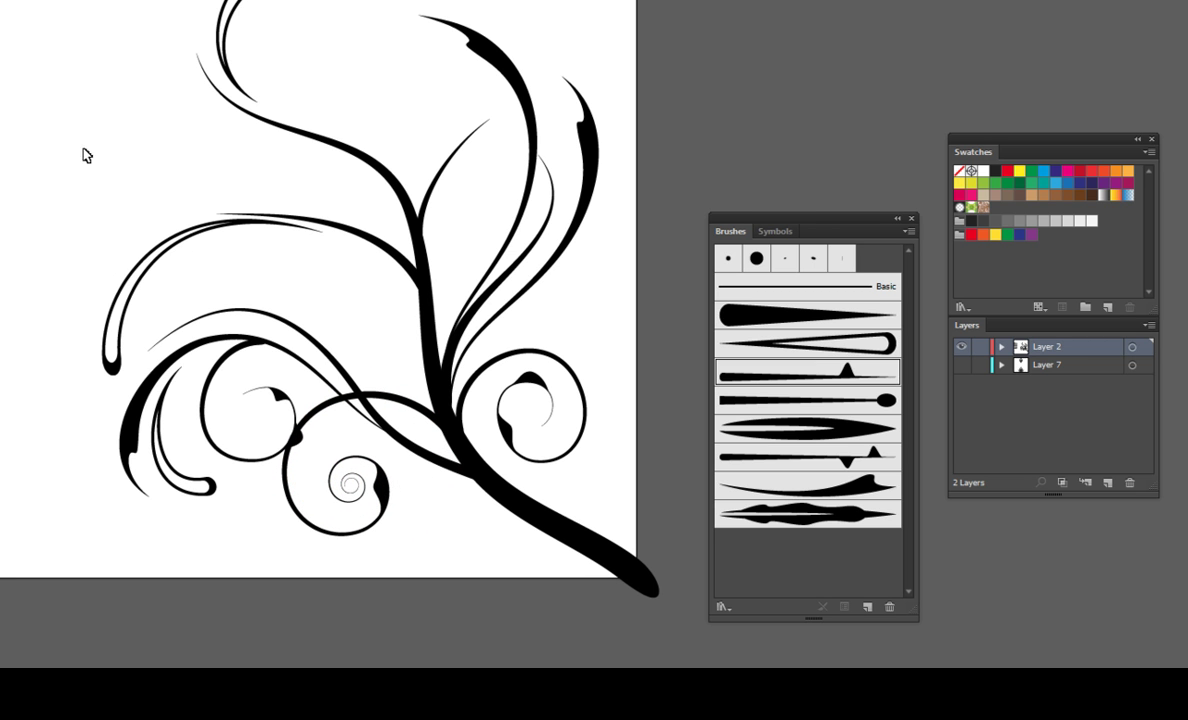
# - Draw a second thick-brushed spiral, then rotate and shrink it inside the right-hand curl
pyautogui.moveTo(215, 133); pyautogui.dragTo(258, 238)
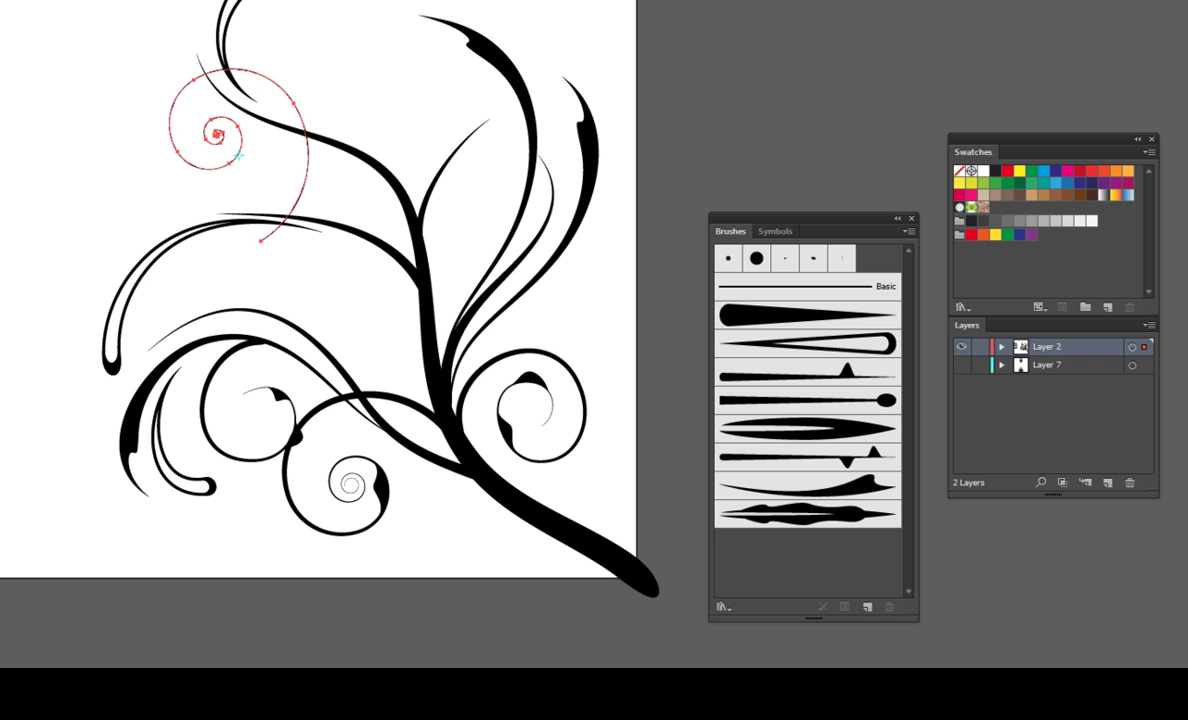
pyautogui.moveTo(242, 148); pyautogui.dragTo(346, 143)
pyautogui.press('v')
pyautogui.moveTo(334, 82); pyautogui.dragTo(225, 68)
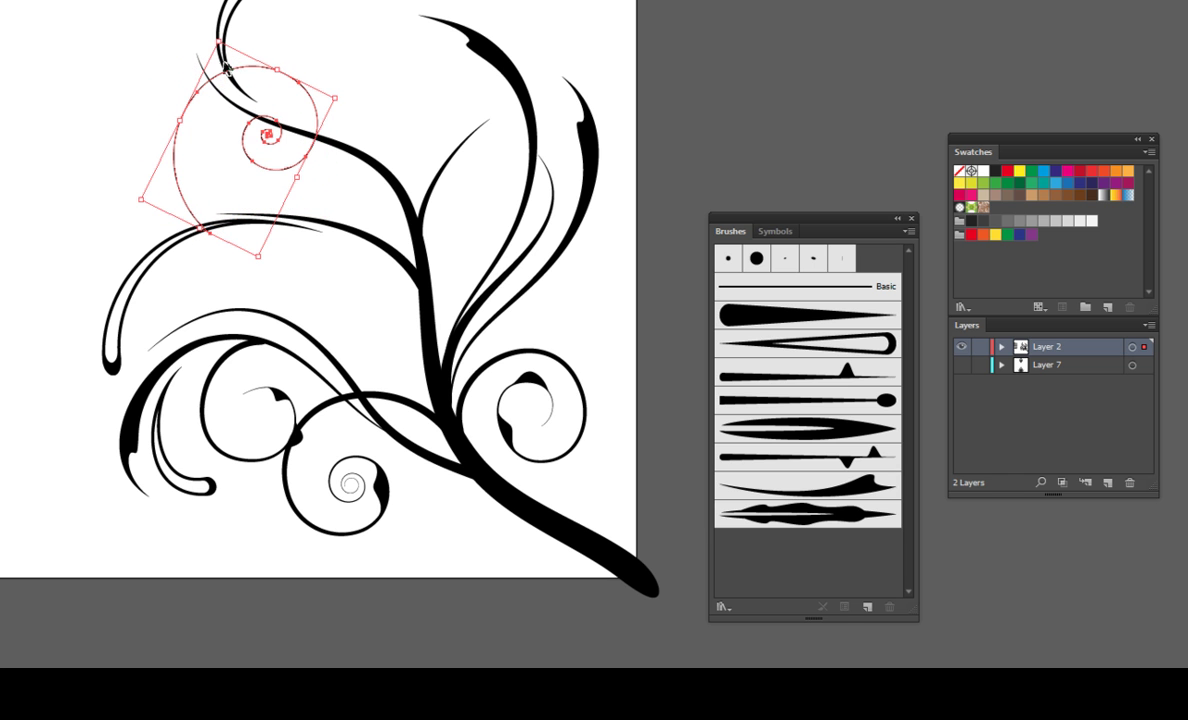
pyautogui.click(843, 458)
pyautogui.moveTo(319, 110); pyautogui.dragTo(601, 347)
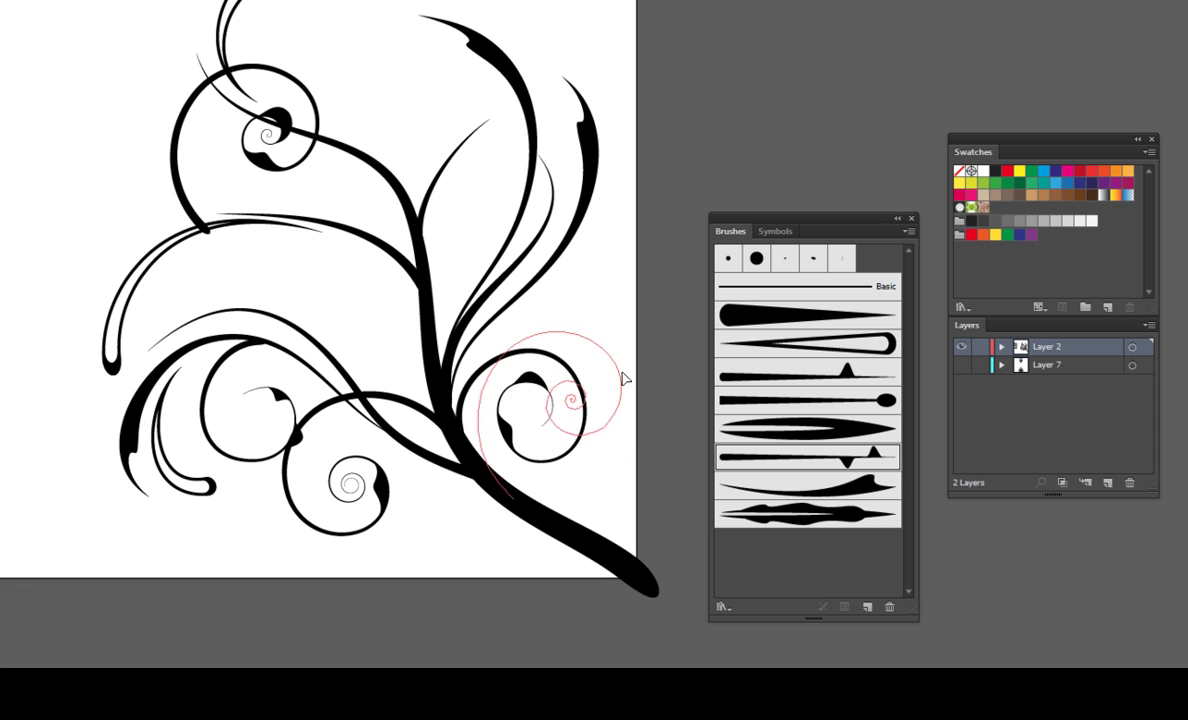
pyautogui.moveTo(601, 347); pyautogui.dragTo(609, 325)
pyautogui.click(609, 325)
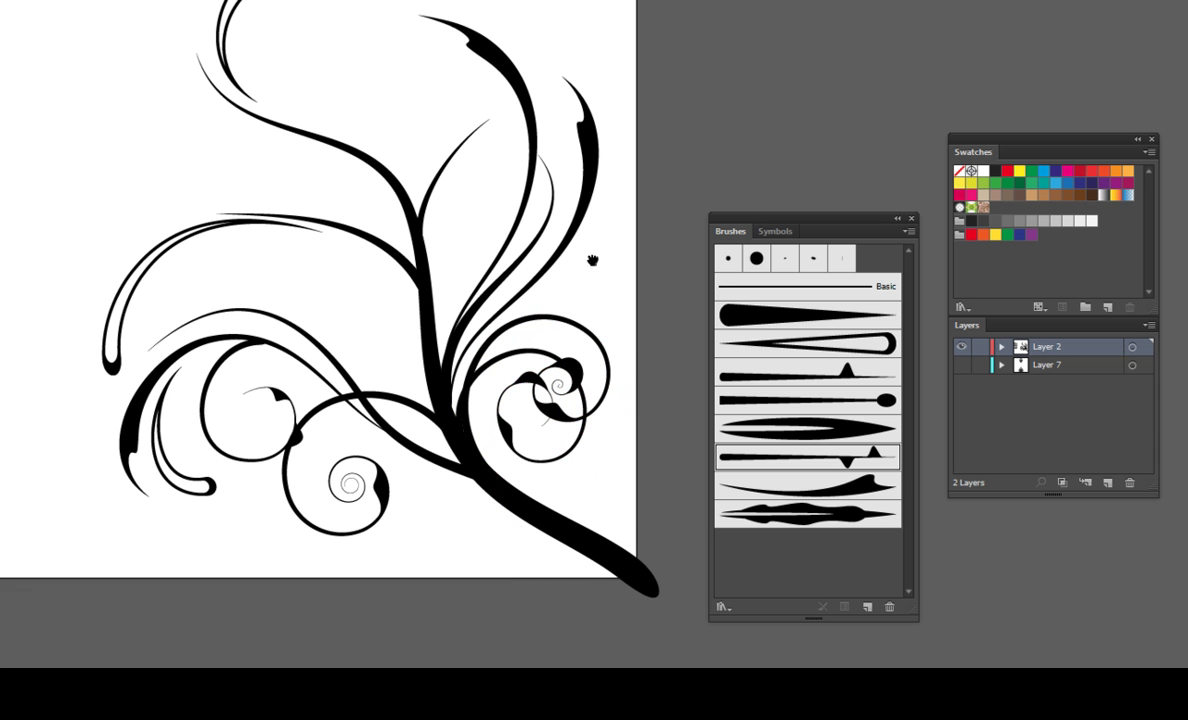
pyautogui.scroll(1, 602, 362)
pyautogui.click(594, 357)
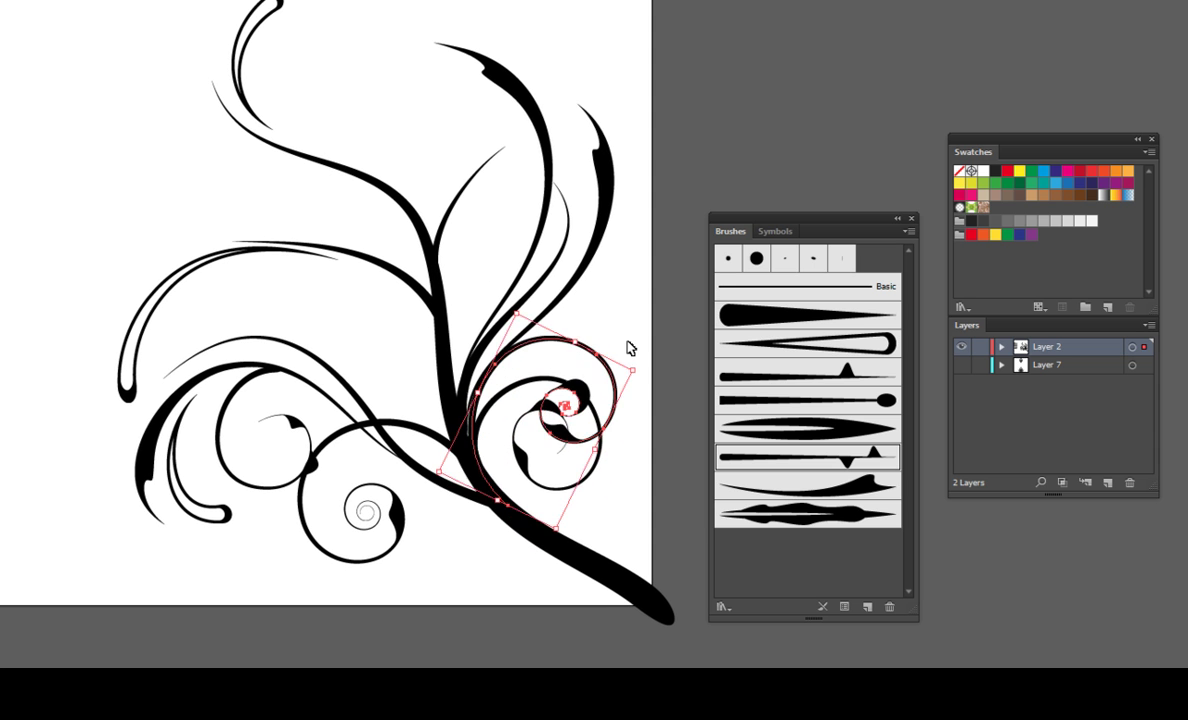
pyautogui.moveTo(639, 374); pyautogui.dragTo(545, 425)
pyautogui.click(570, 392)
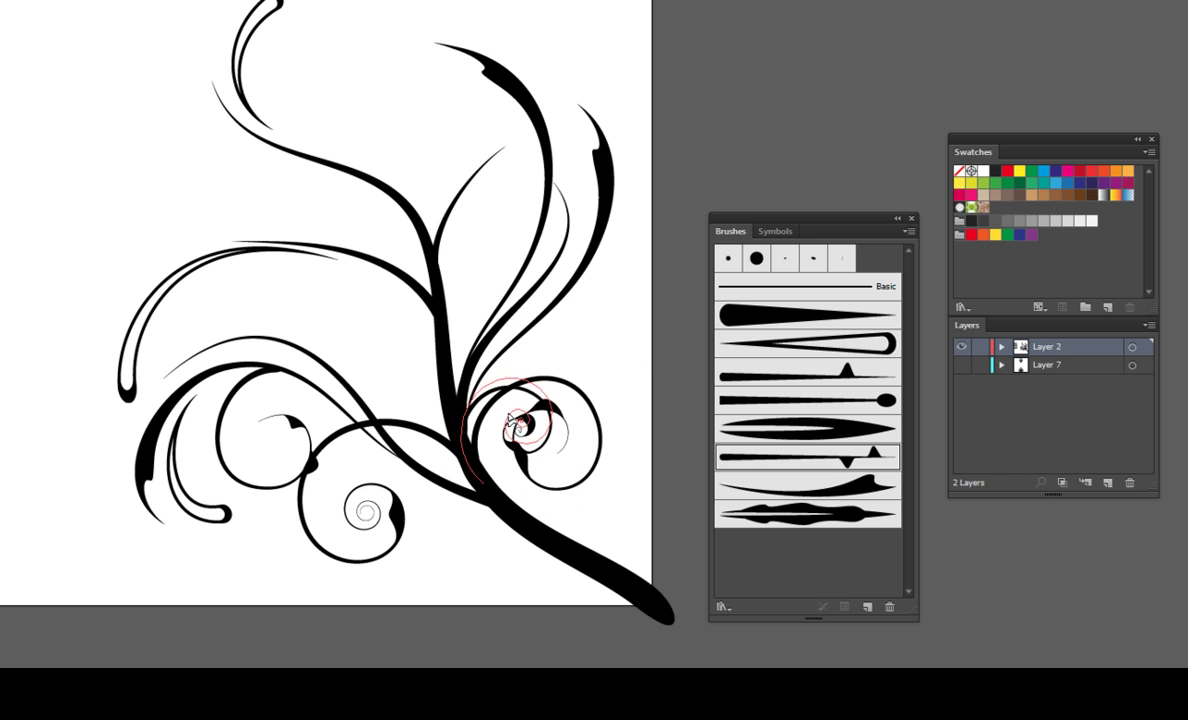
pyautogui.moveTo(565, 310)
pyautogui.mouseDown()
pyautogui.moveTo(511, 392)
pyautogui.moveTo(571, 345)
pyautogui.mouseUp()
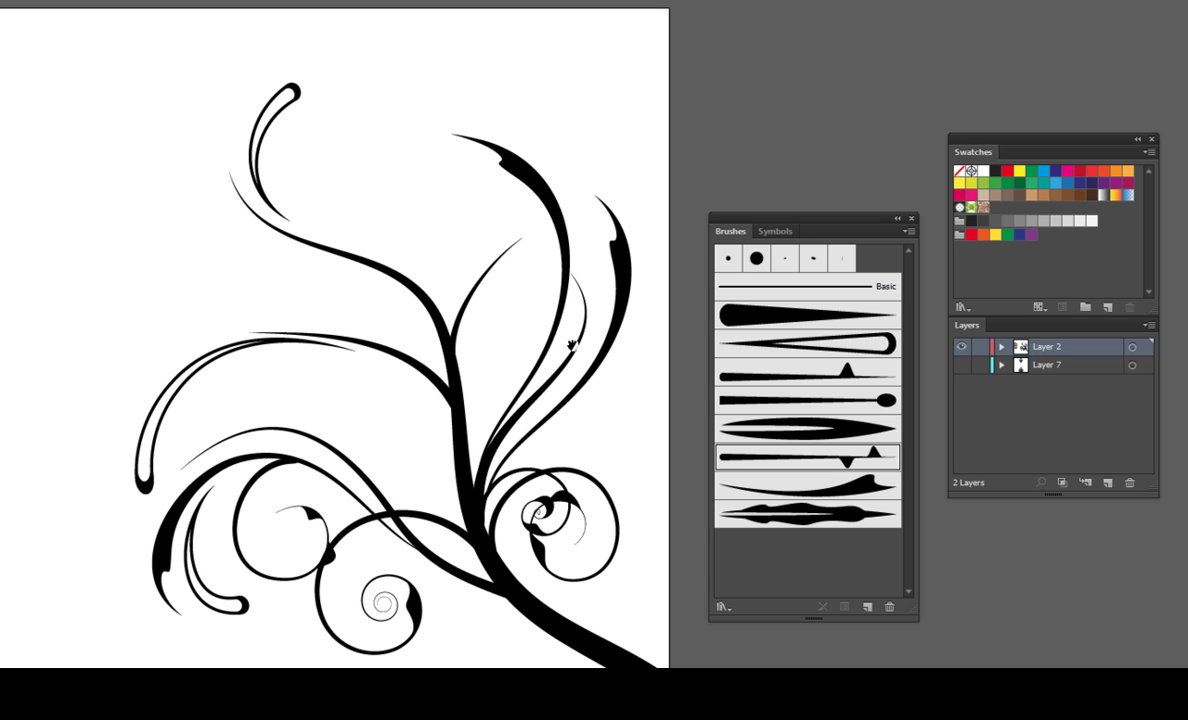
# - Switch to the Paintbrush and choose the leaf-shaped Art Brush 5
pyautogui.scroll(-1, 571, 345)
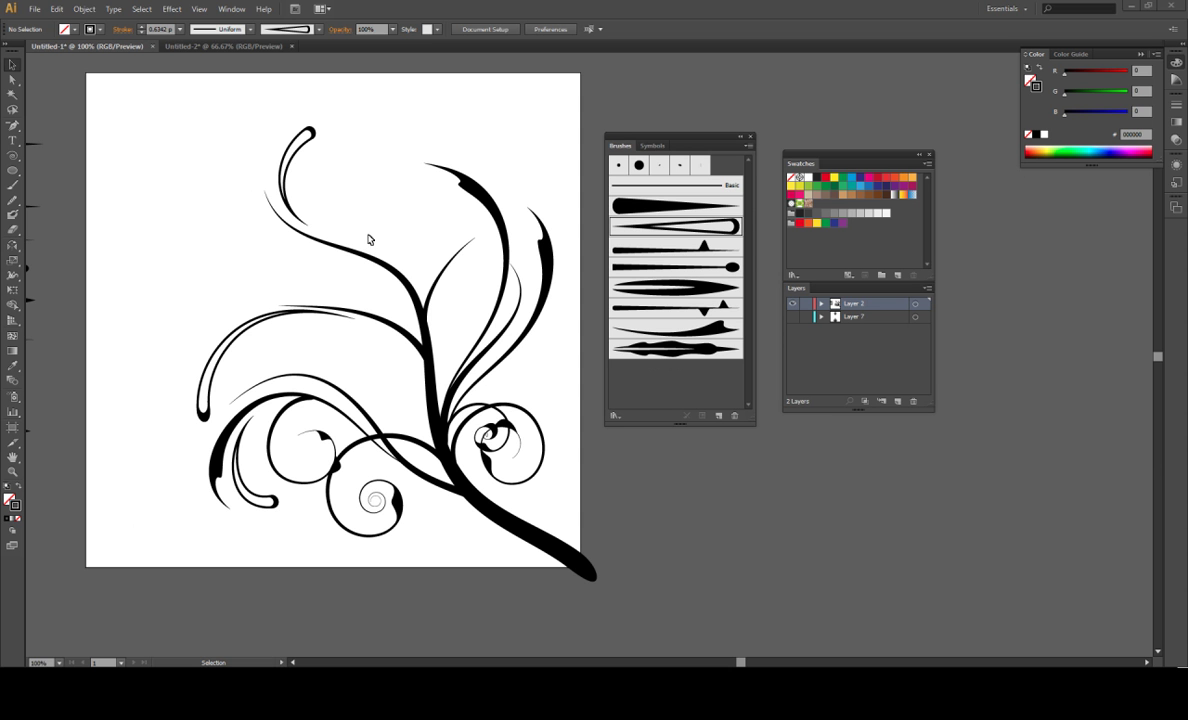
pyautogui.press('b')
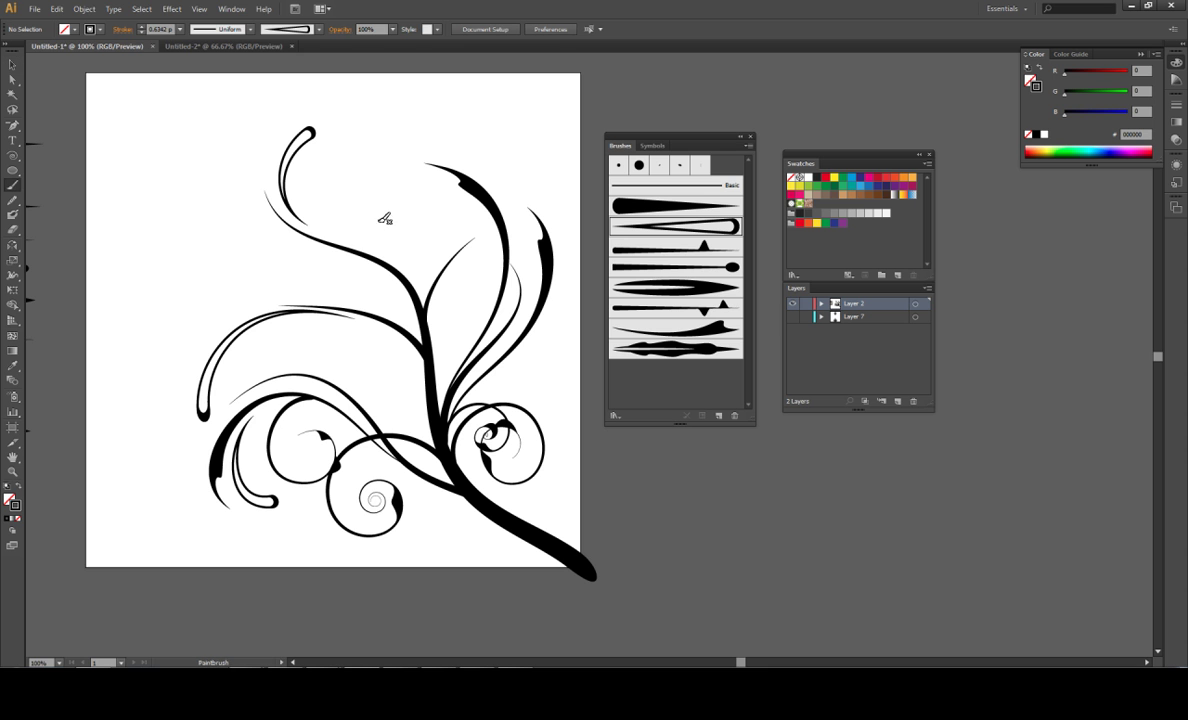
pyautogui.moveTo(390, 230); pyautogui.dragTo(393, 235)
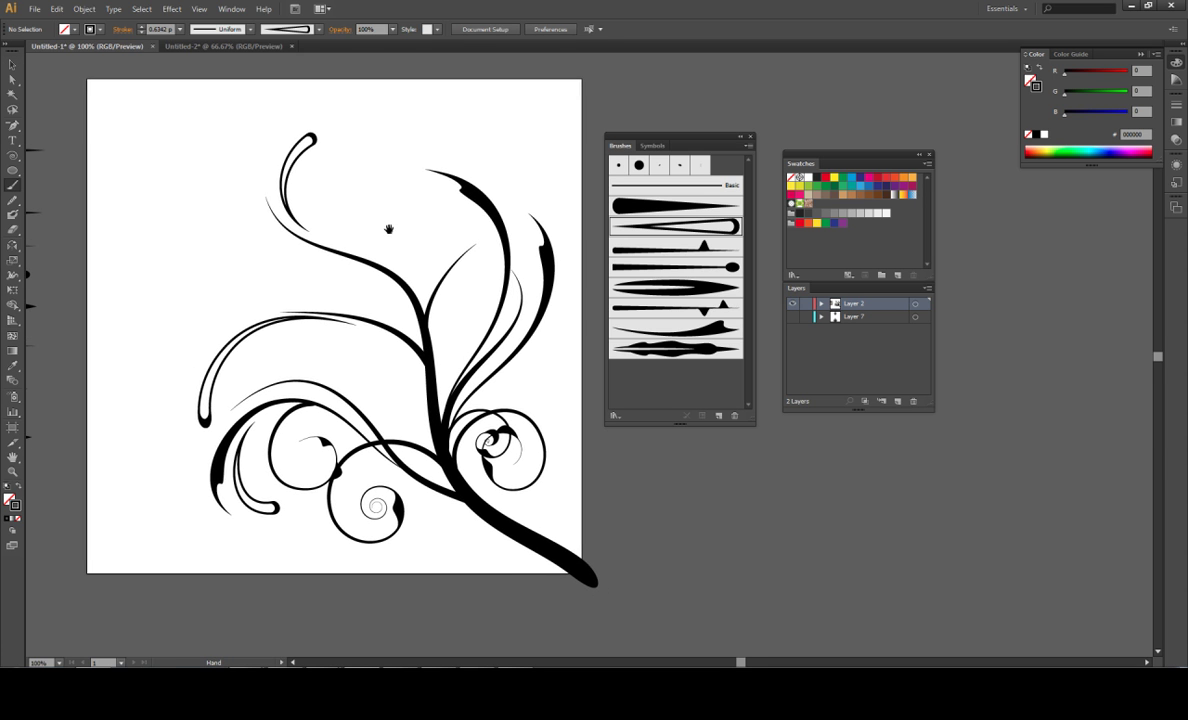
pyautogui.moveTo(451, 209); pyautogui.dragTo(458, 213)
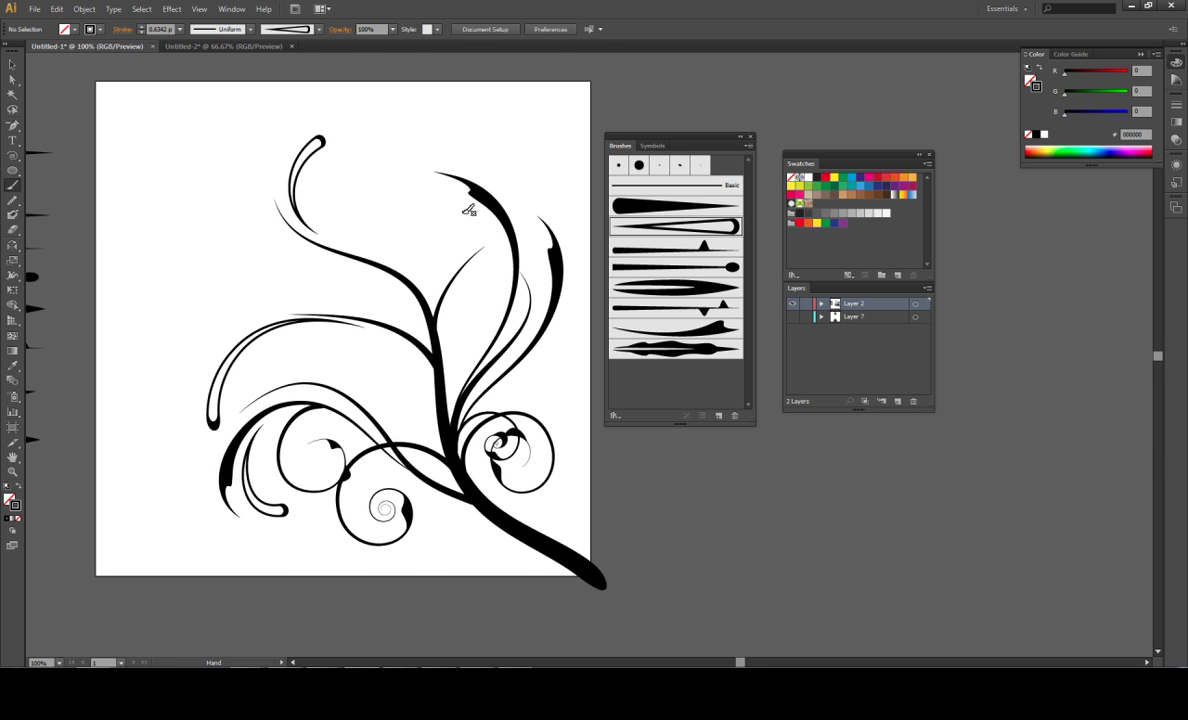
pyautogui.click(668, 296)
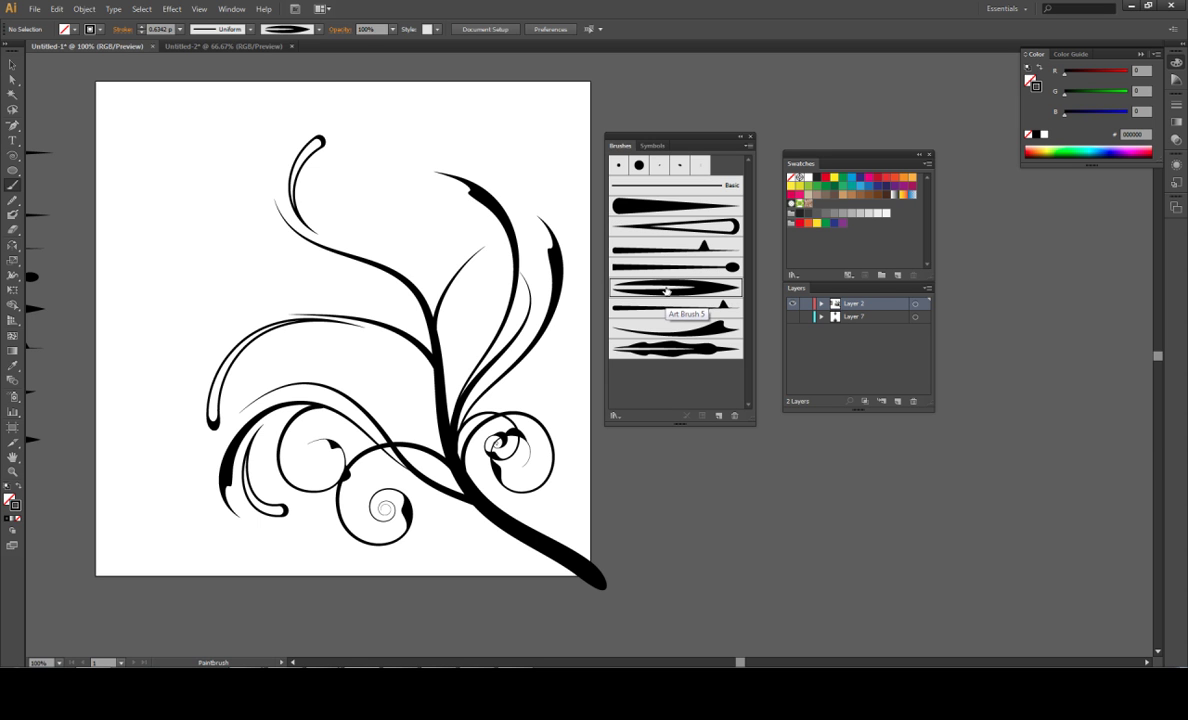
pyautogui.moveTo(378, 237); pyautogui.dragTo(367, 171)
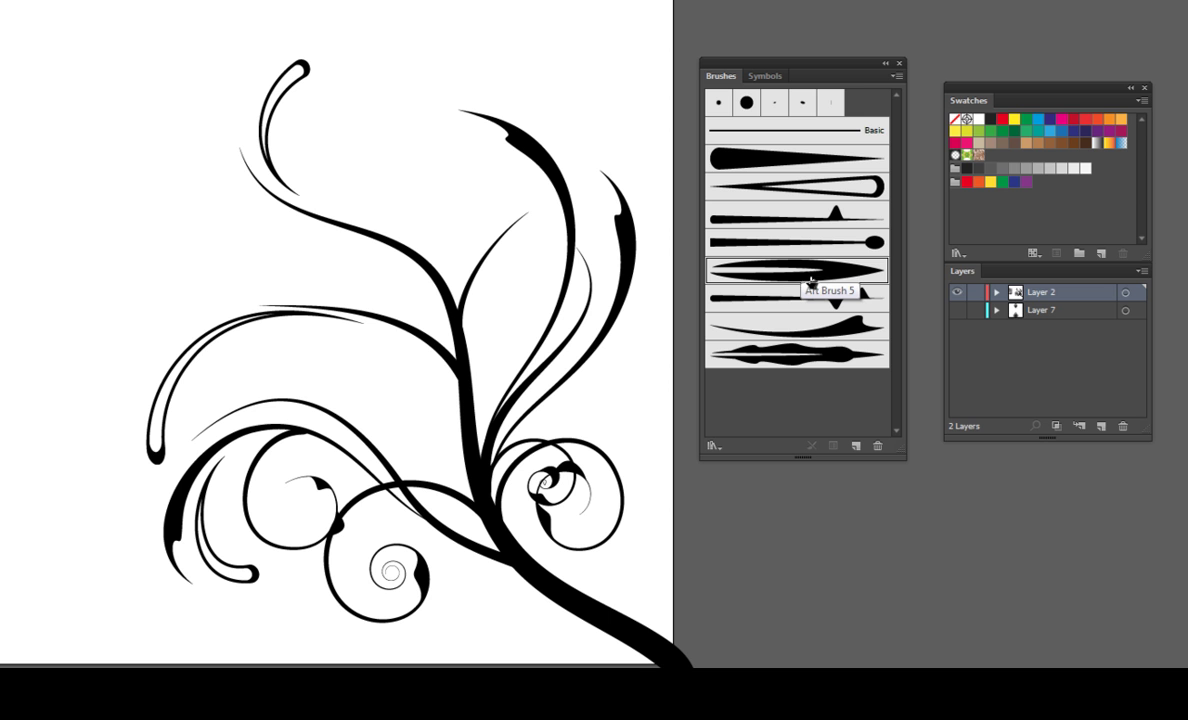
# - Check Art Brush 5's Colorization Method in Brush Options and cancel without changes
pyautogui.click(896, 76)
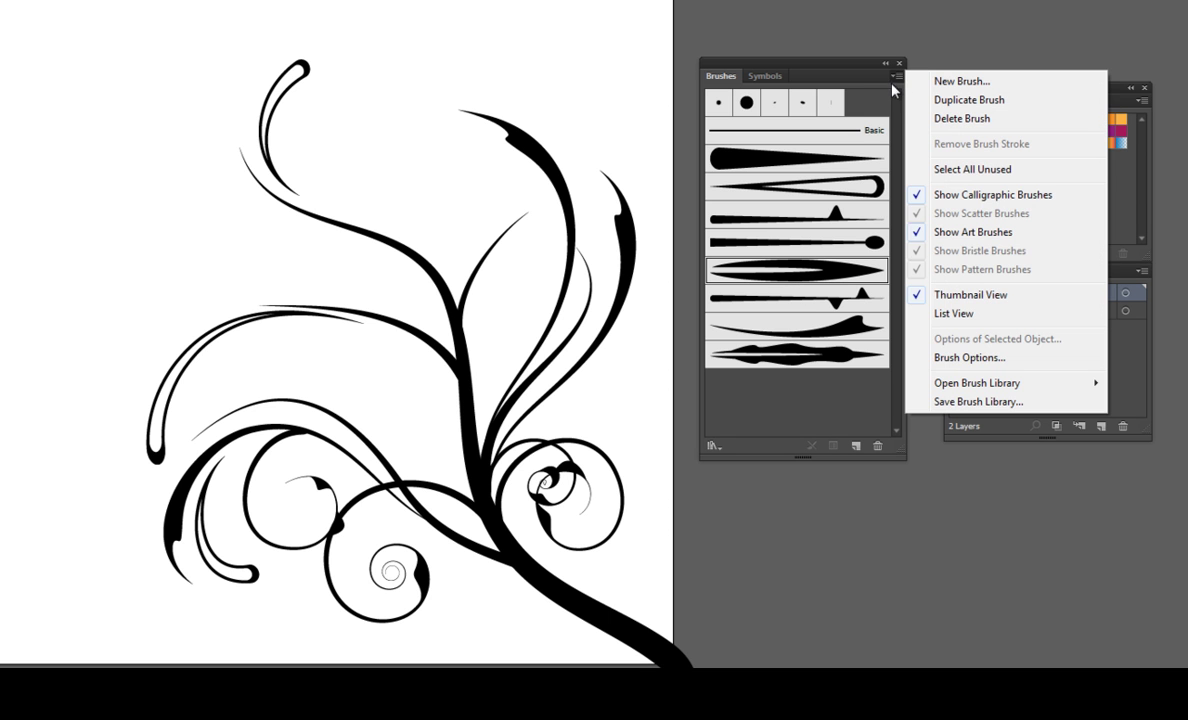
pyautogui.click(918, 357)
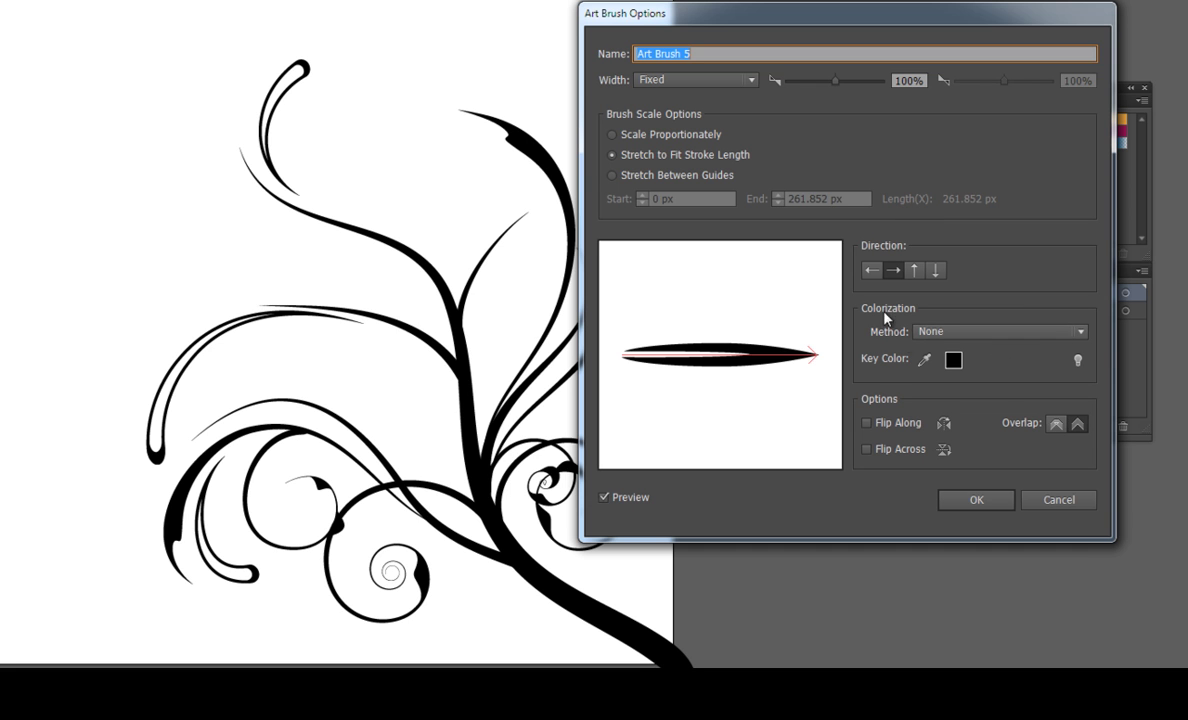
pyautogui.click(988, 333)
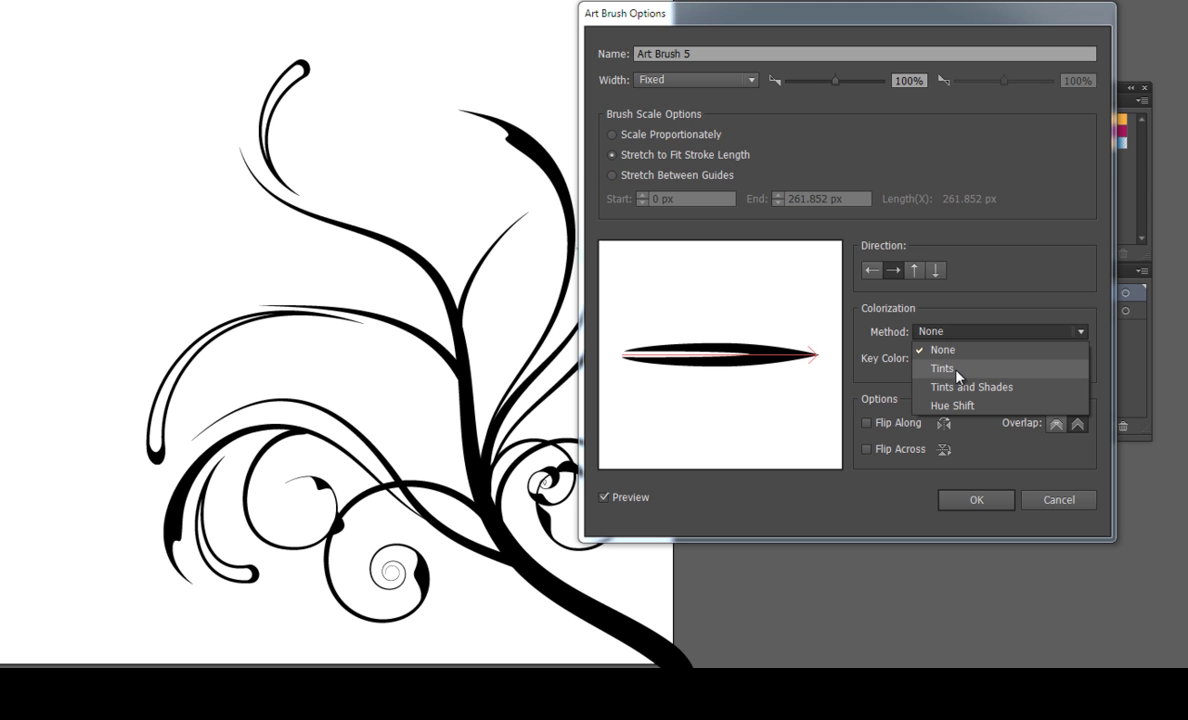
pyautogui.click(1053, 509)
pyautogui.click(1056, 502)
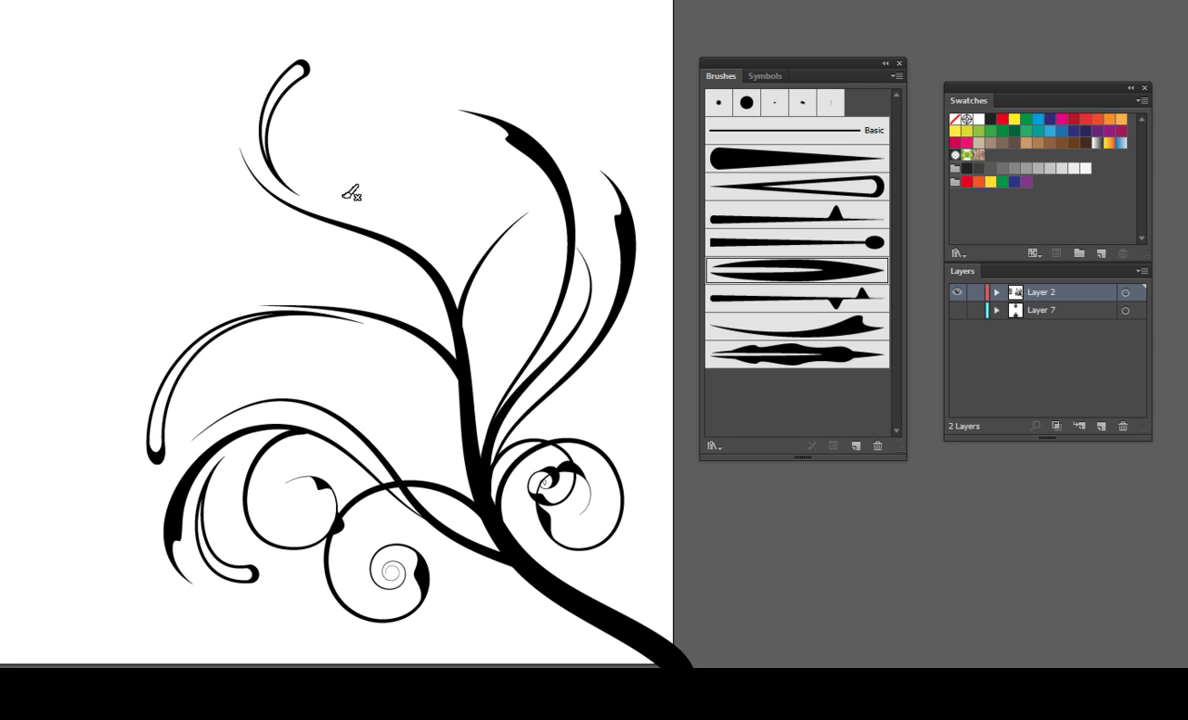
# - Paint two small leaf strokes above the upper branch and select the left one
pyautogui.moveTo(332, 200); pyautogui.dragTo(340, 146)
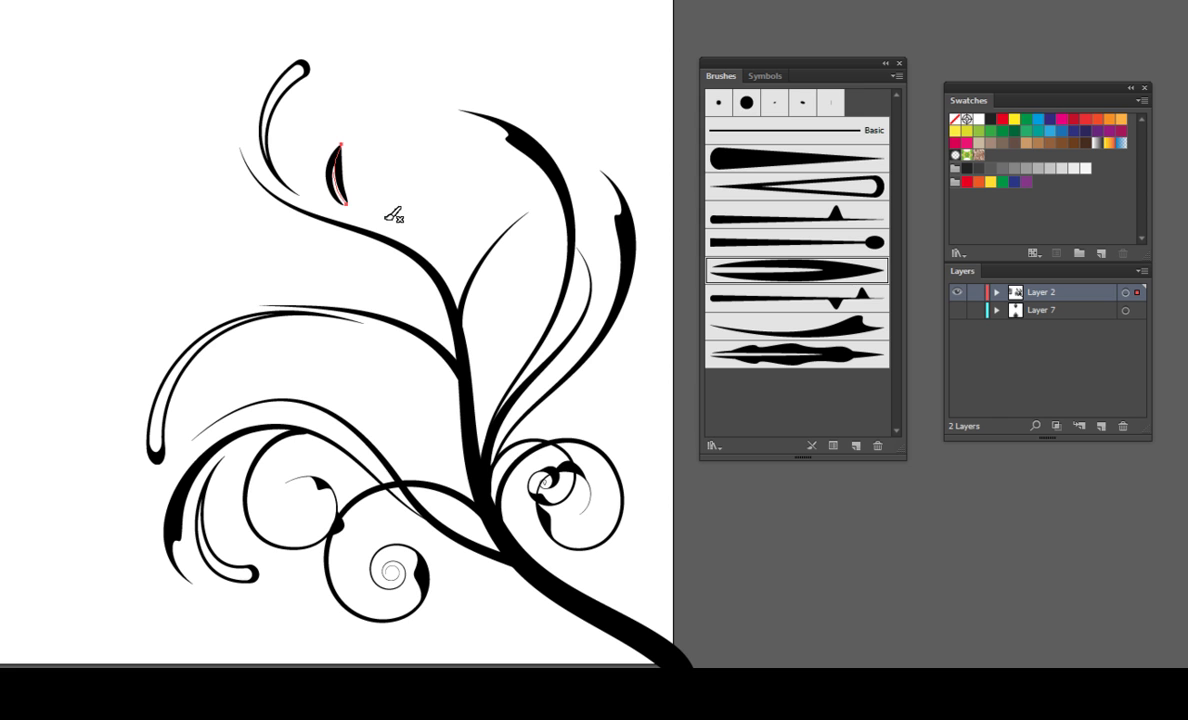
pyautogui.moveTo(382, 213); pyautogui.dragTo(399, 148)
pyautogui.press('v')
pyautogui.click(341, 146)
pyautogui.click(338, 172)
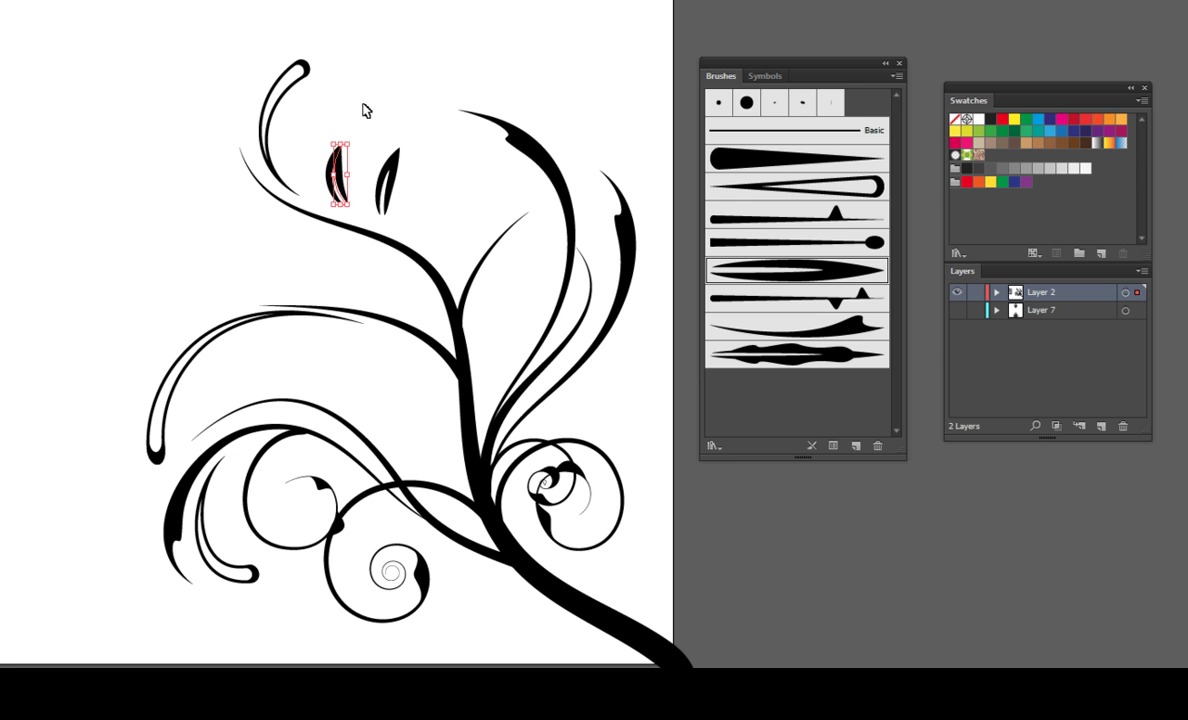
# - Outline the left leaf stroke into a shape and fill it green
pyautogui.click(1049, 132)
pyautogui.click(1038, 119)
pyautogui.click(40, 0)
pyautogui.moveTo(60, 233)
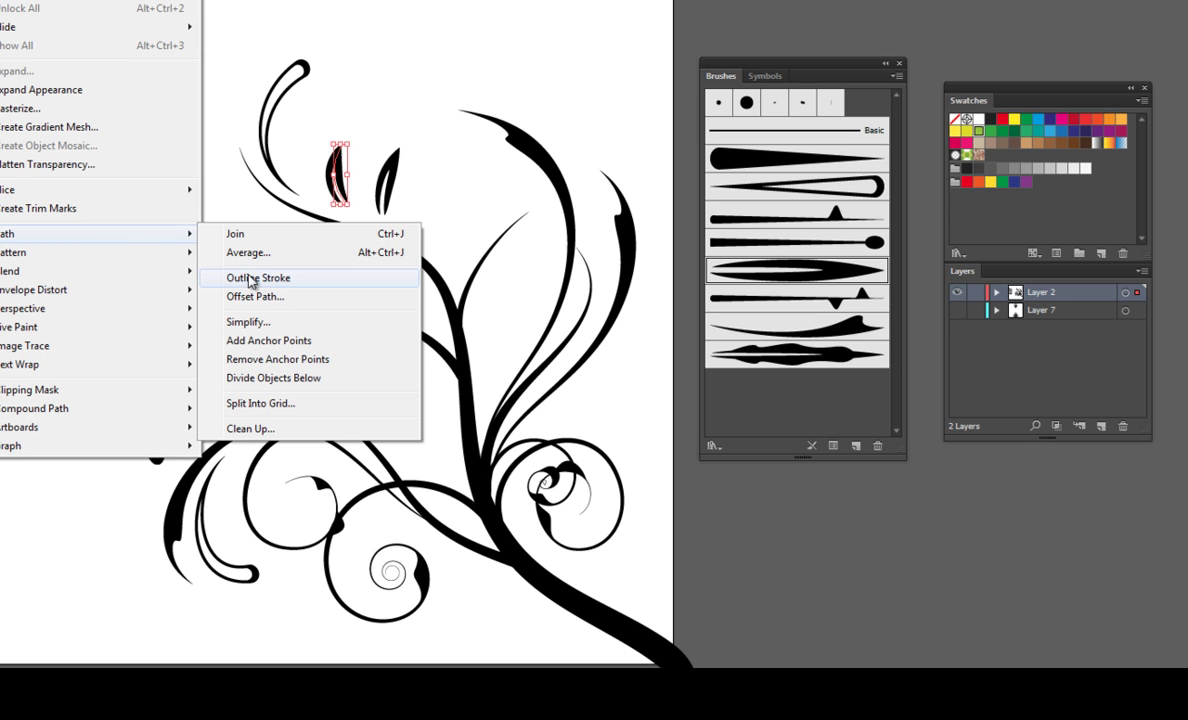
pyautogui.click(258, 278)
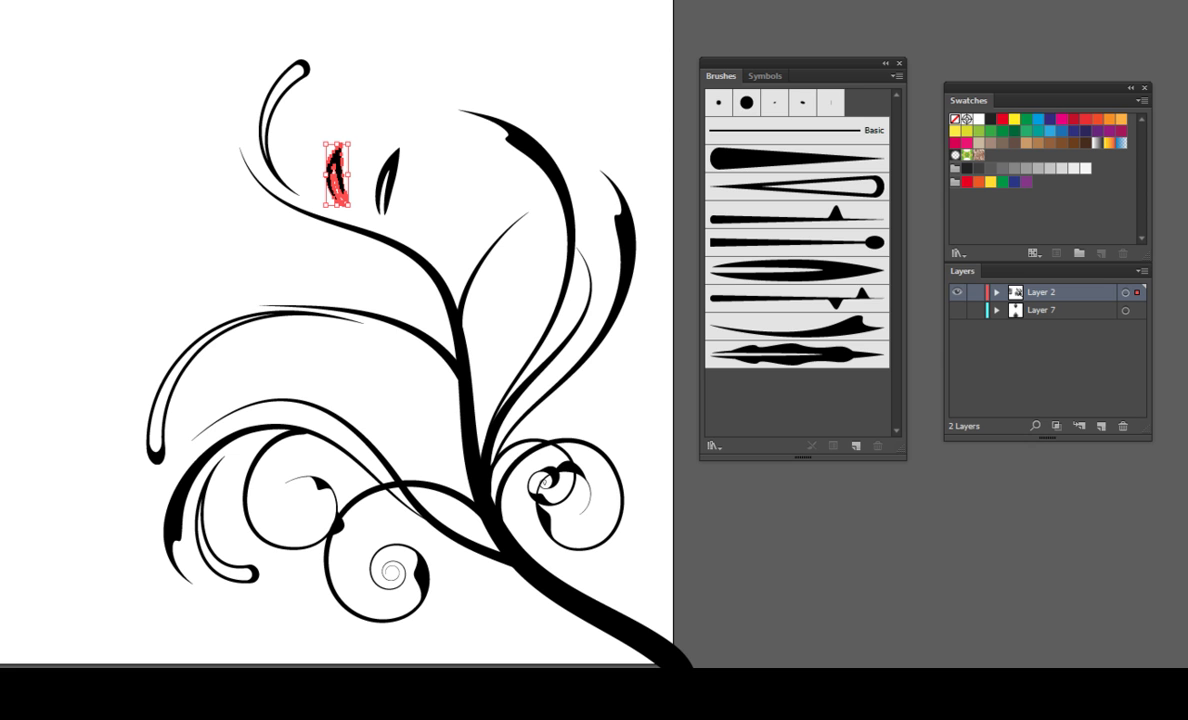
pyautogui.click(979, 131)
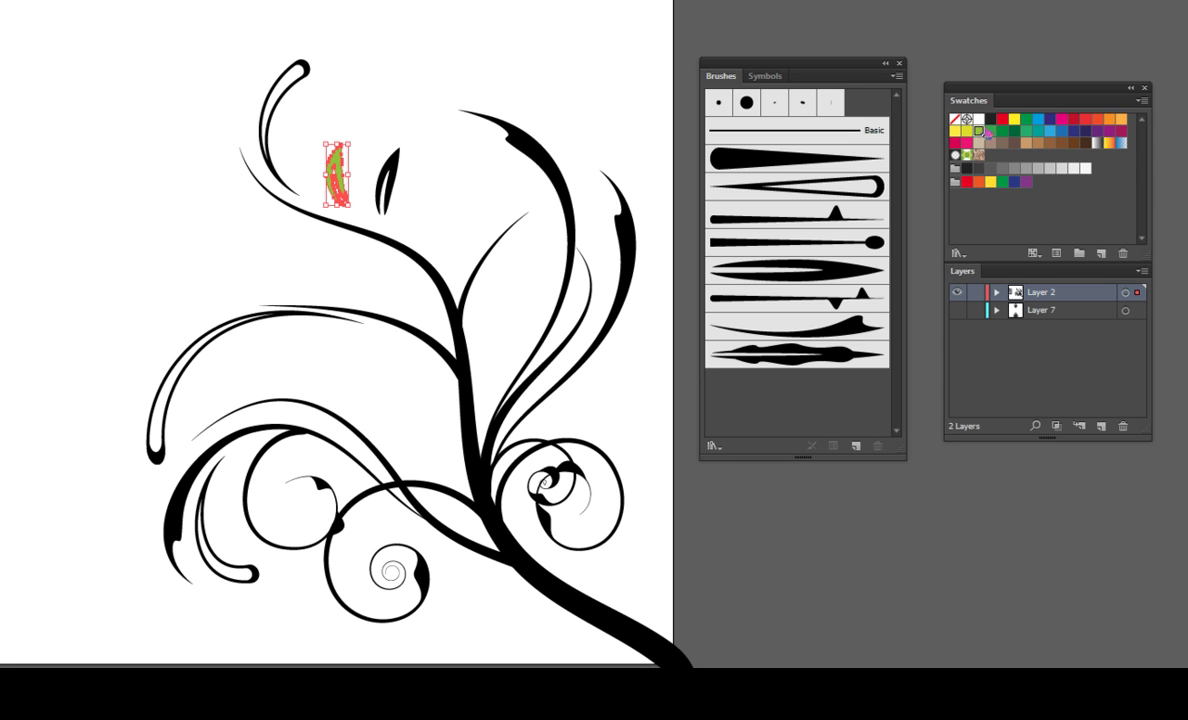
pyautogui.click(390, 82)
pyautogui.click(336, 172)
pyautogui.click(340, 116)
# - Try recolouring the second leaf red, undo it, and marquee-select both leaves
pyautogui.click(368, 152)
pyautogui.click(340, 178)
pyautogui.click(370, 135)
pyautogui.hotkey('ctrl', 'z')
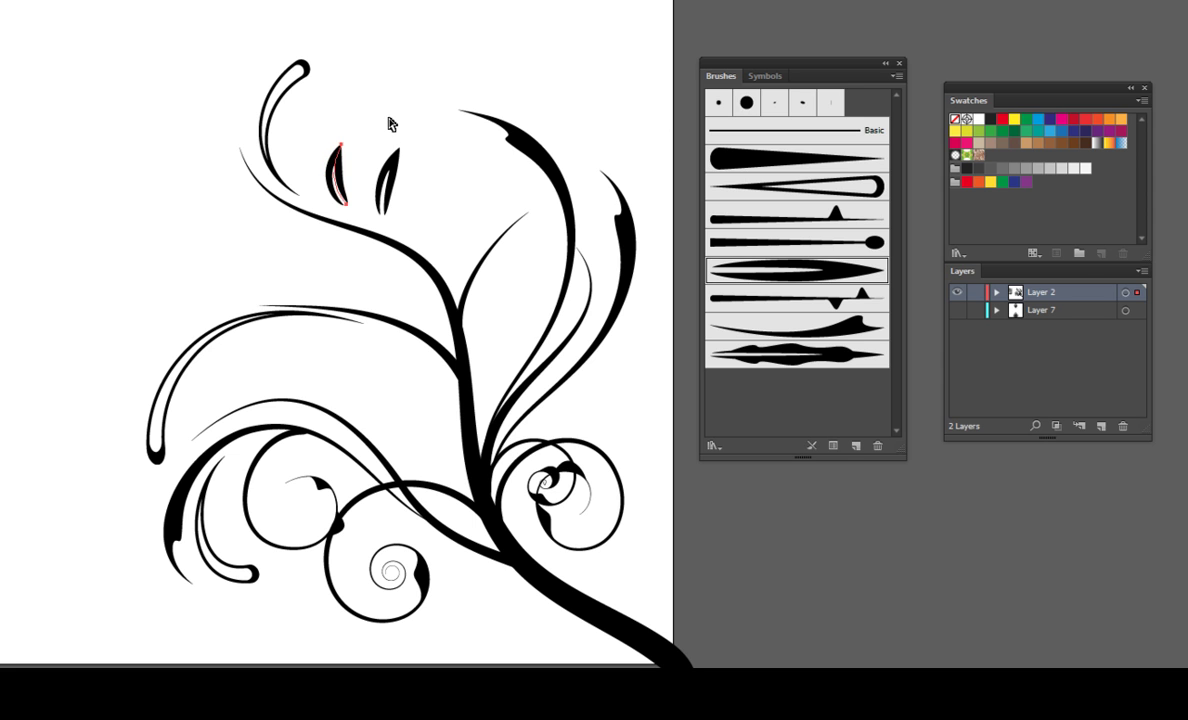
pyautogui.moveTo(327, 142); pyautogui.dragTo(423, 183)
# - Delete the old leaves, set the leaf brush's colorization to Tints, and paint a leaf above the upper-left branch
pyautogui.press('Delete')
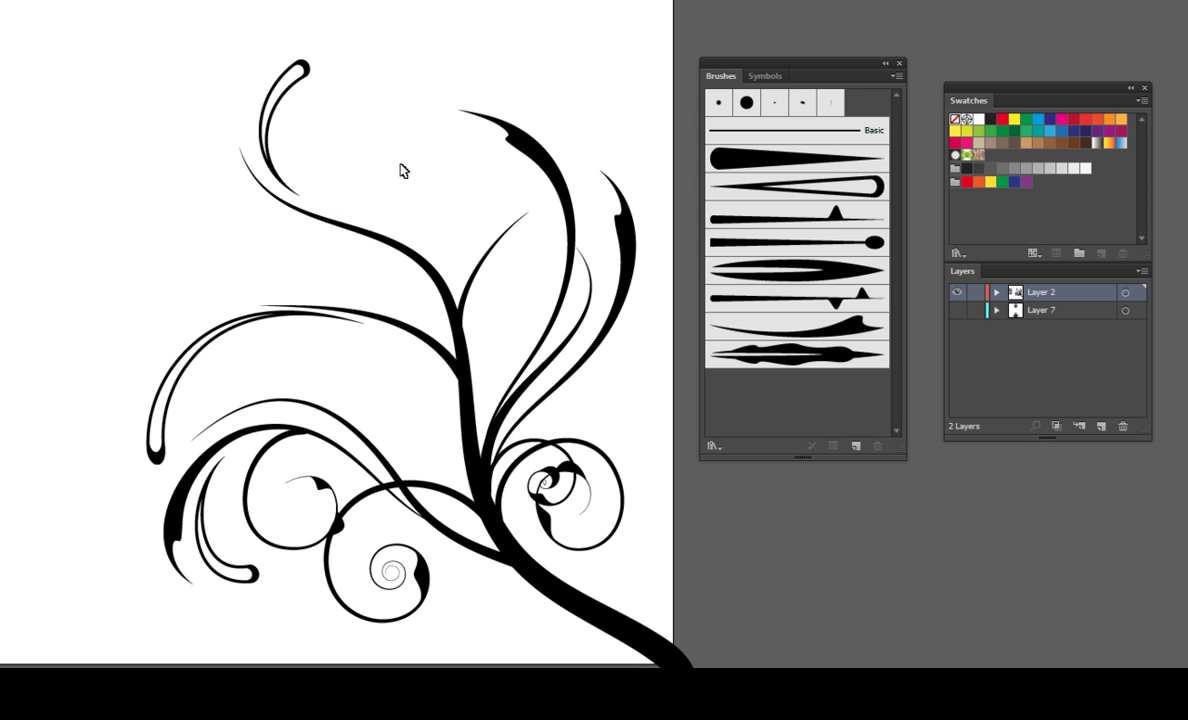
pyautogui.click(797, 277)
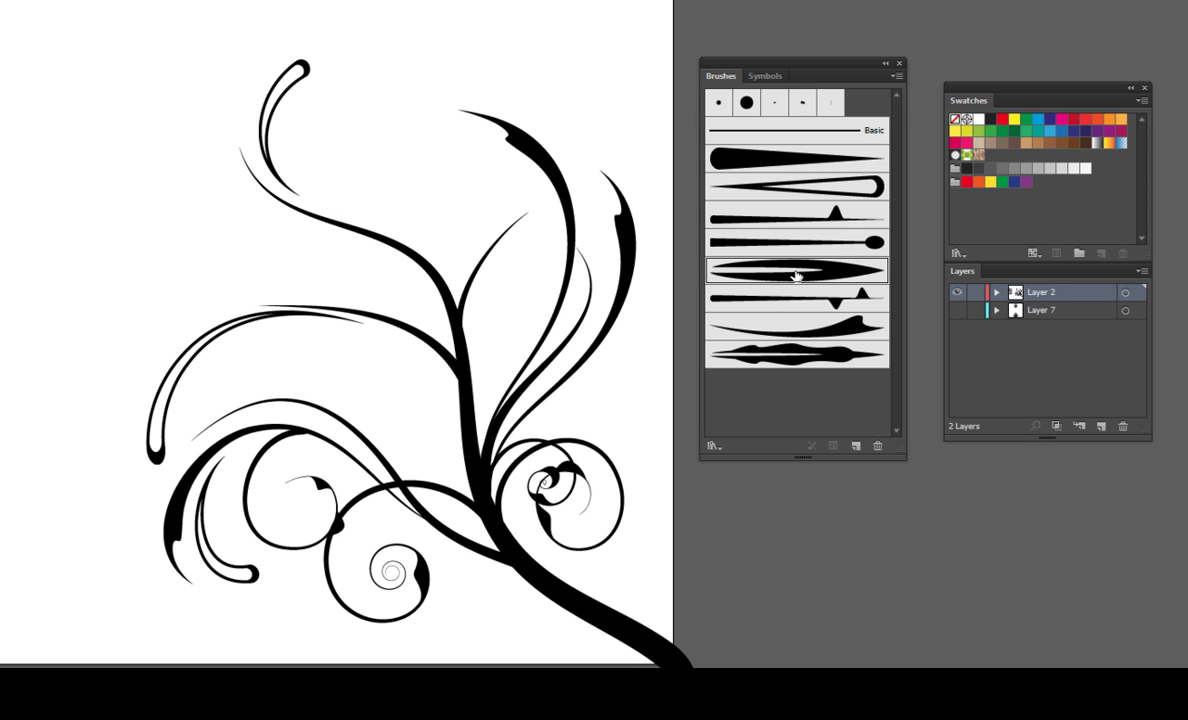
pyautogui.click(898, 76)
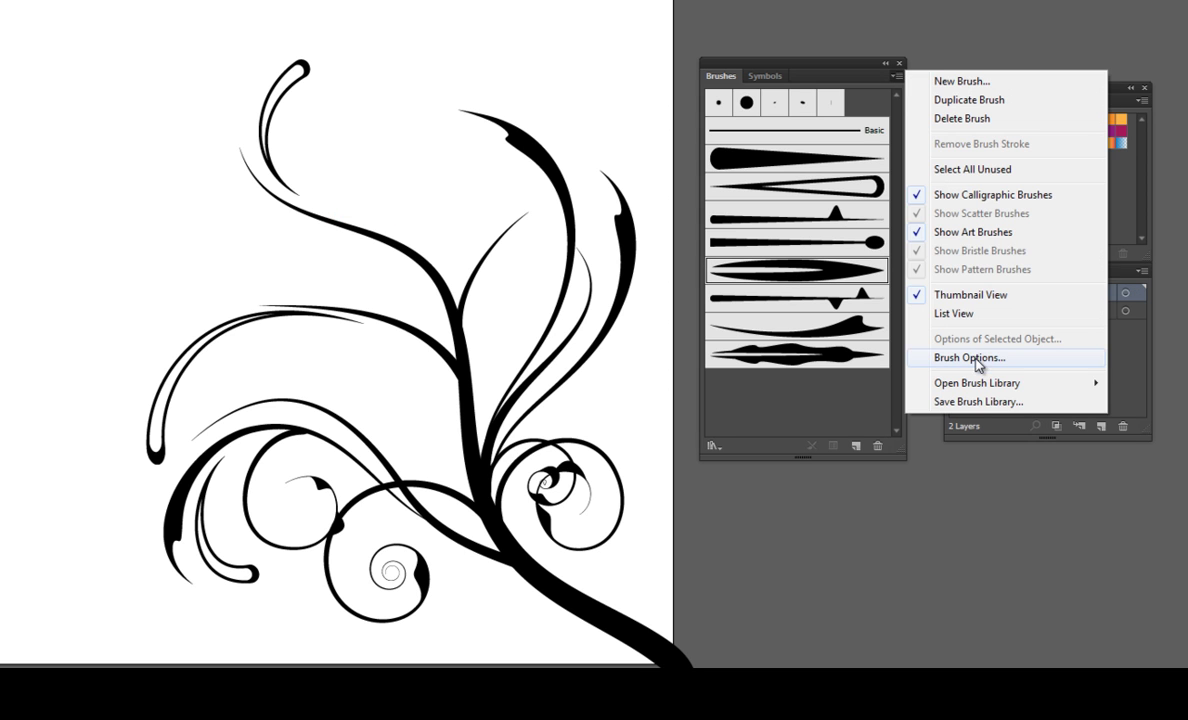
pyautogui.click(980, 359)
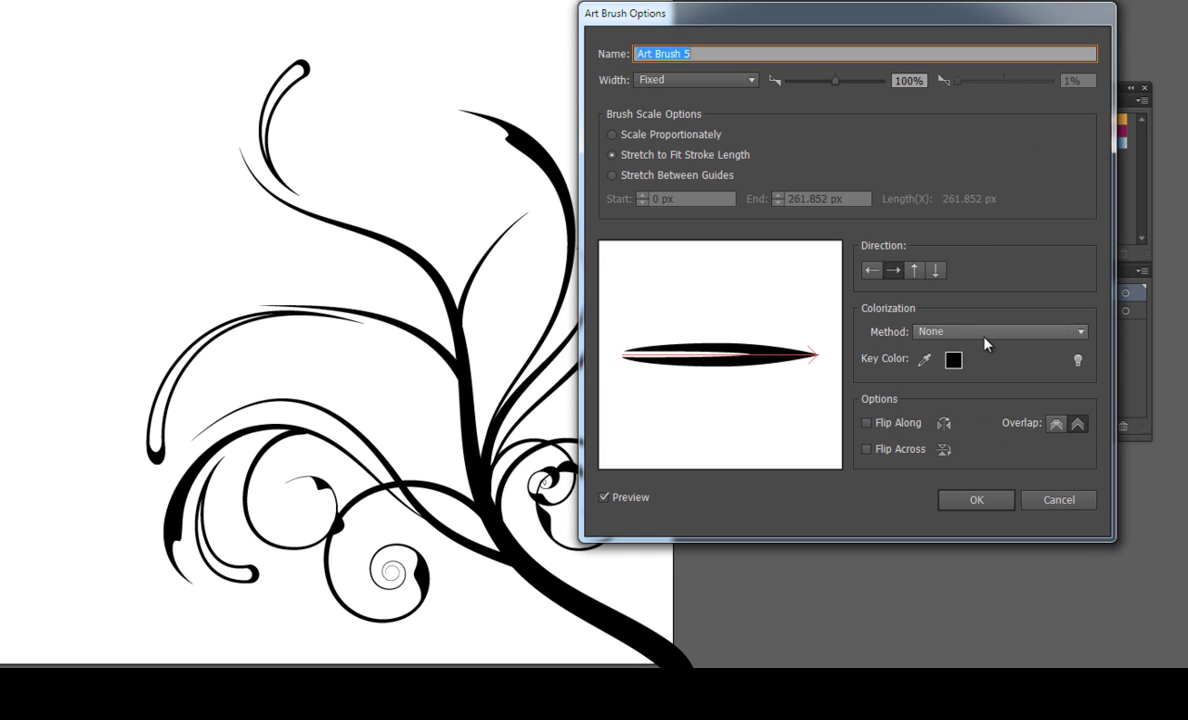
pyautogui.click(910, 332)
pyautogui.click(958, 372)
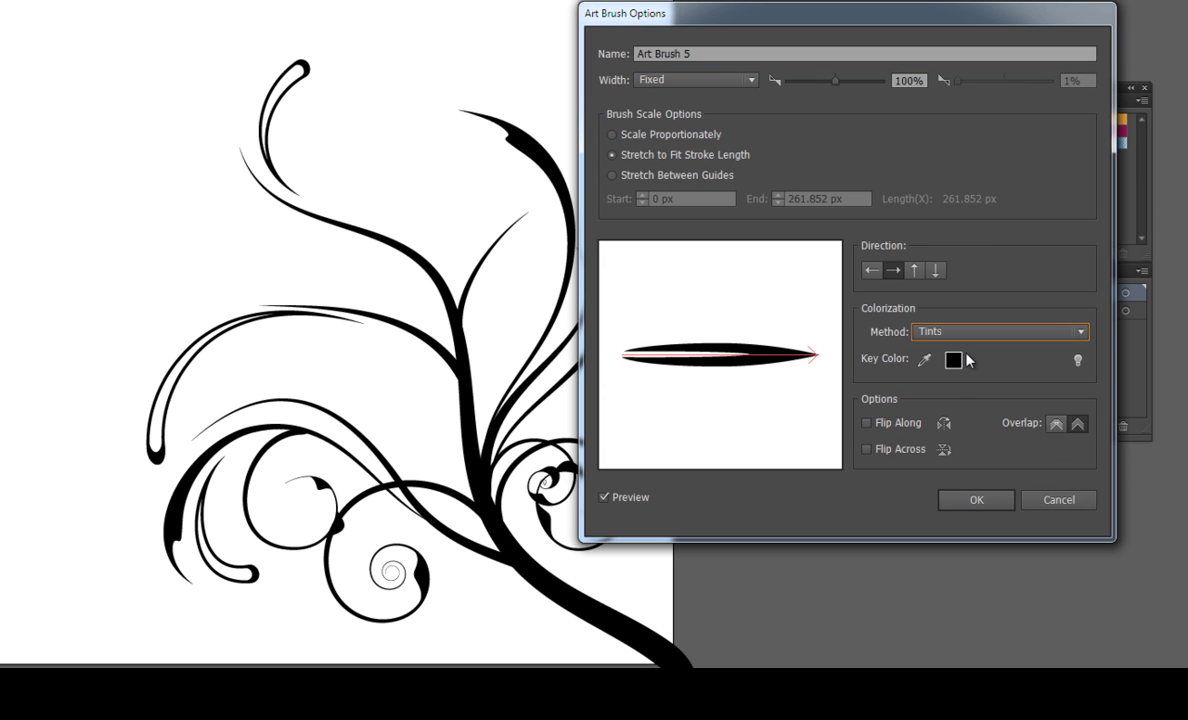
pyautogui.click(970, 502)
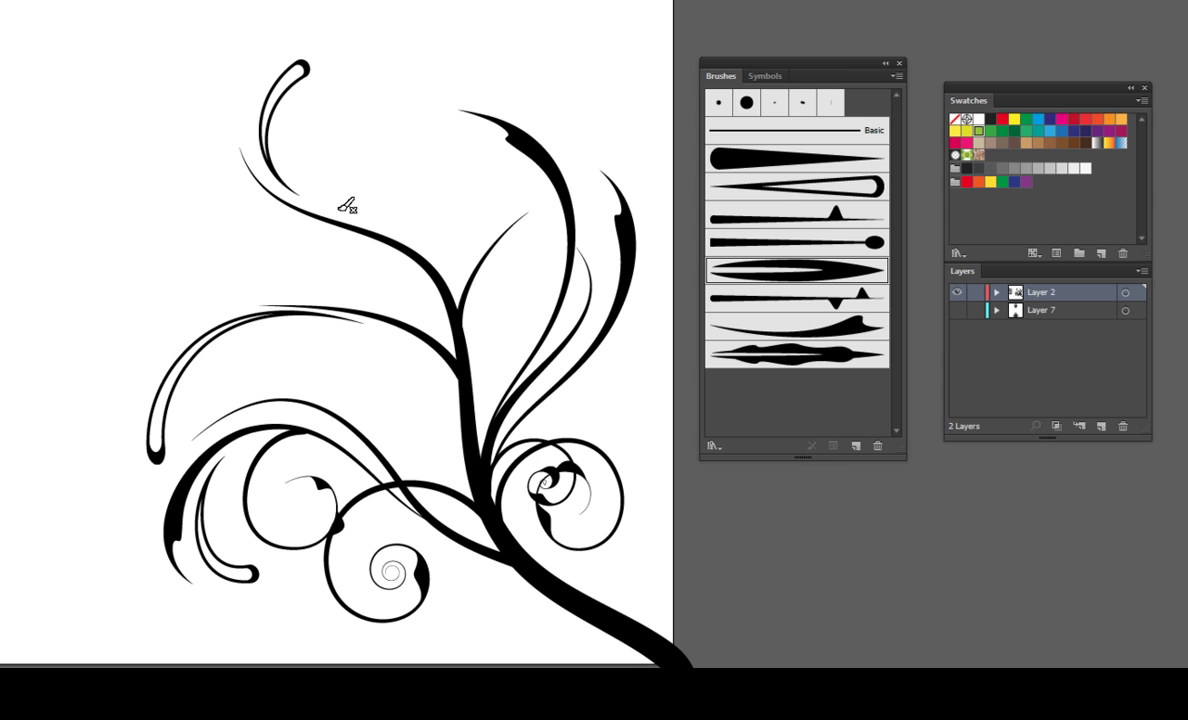
pyautogui.moveTo(345, 198); pyautogui.dragTo(333, 138)
# - Paint two more leaves along the branch and fill all three yellow-green
pyautogui.moveTo(386, 216); pyautogui.dragTo(388, 159)
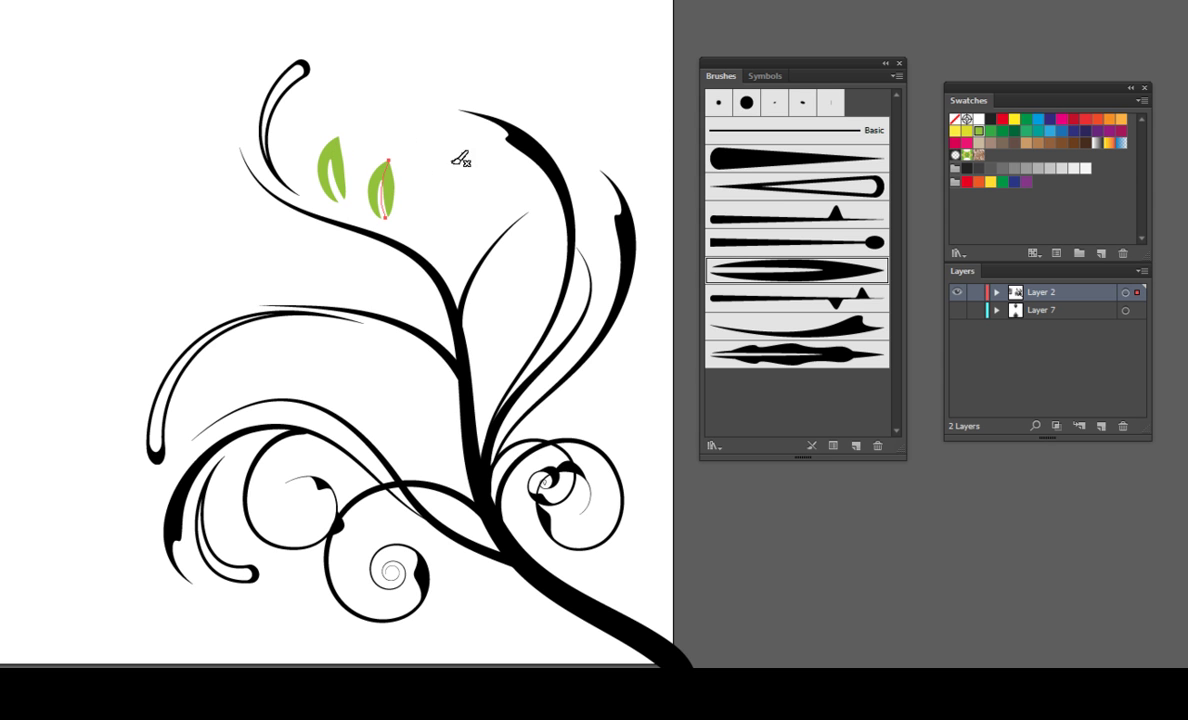
pyautogui.moveTo(430, 236); pyautogui.dragTo(427, 183)
pyautogui.moveTo(319, 125)
pyautogui.mouseDown()
pyautogui.moveTo(375, 172)
pyautogui.moveTo(437, 196)
pyautogui.mouseUp()
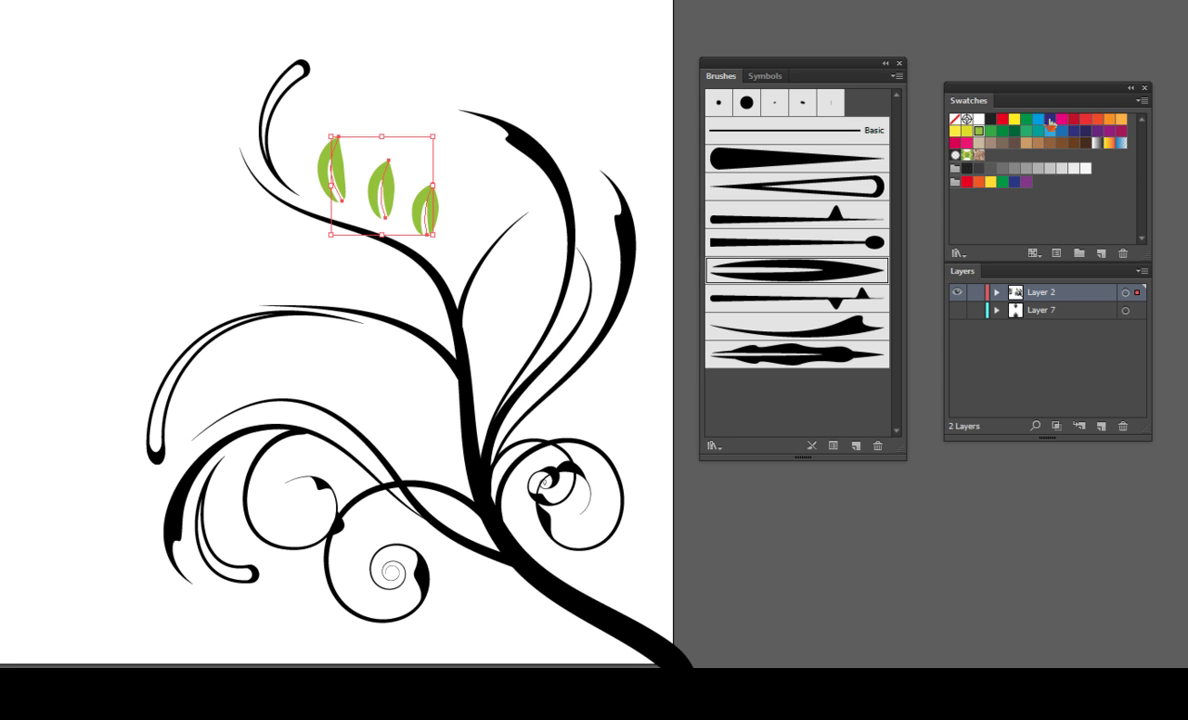
pyautogui.click(966, 130)
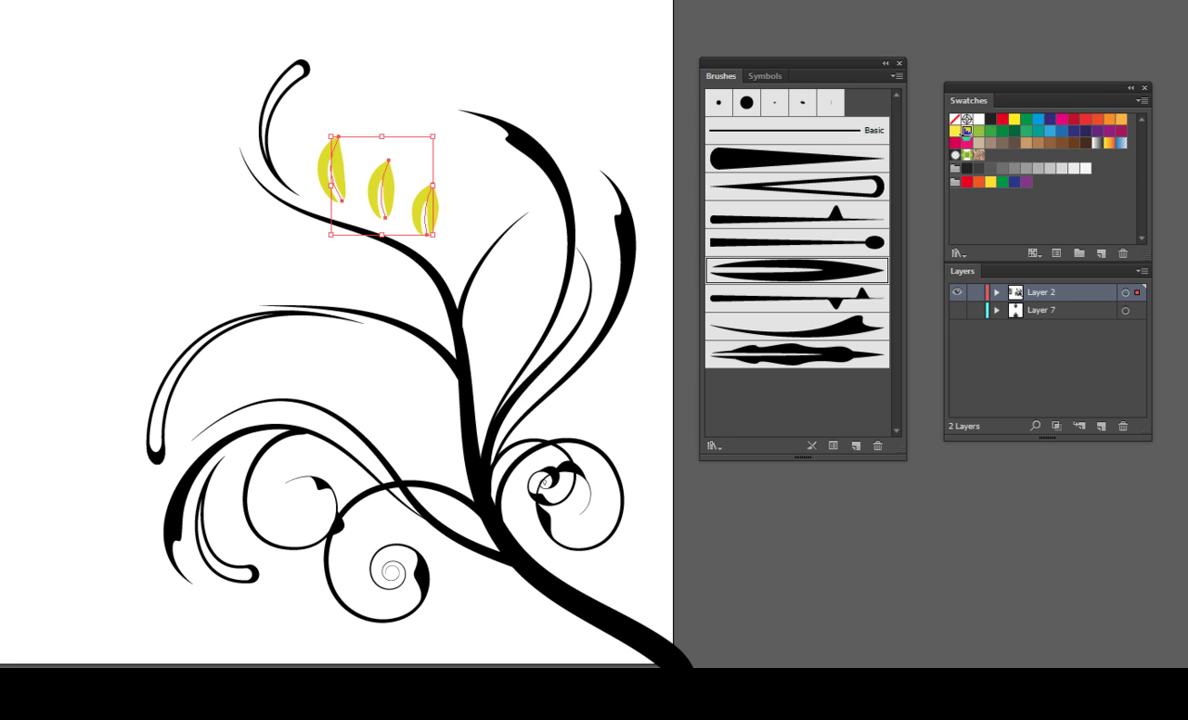
pyautogui.click(1014, 130)
pyautogui.click(1061, 130)
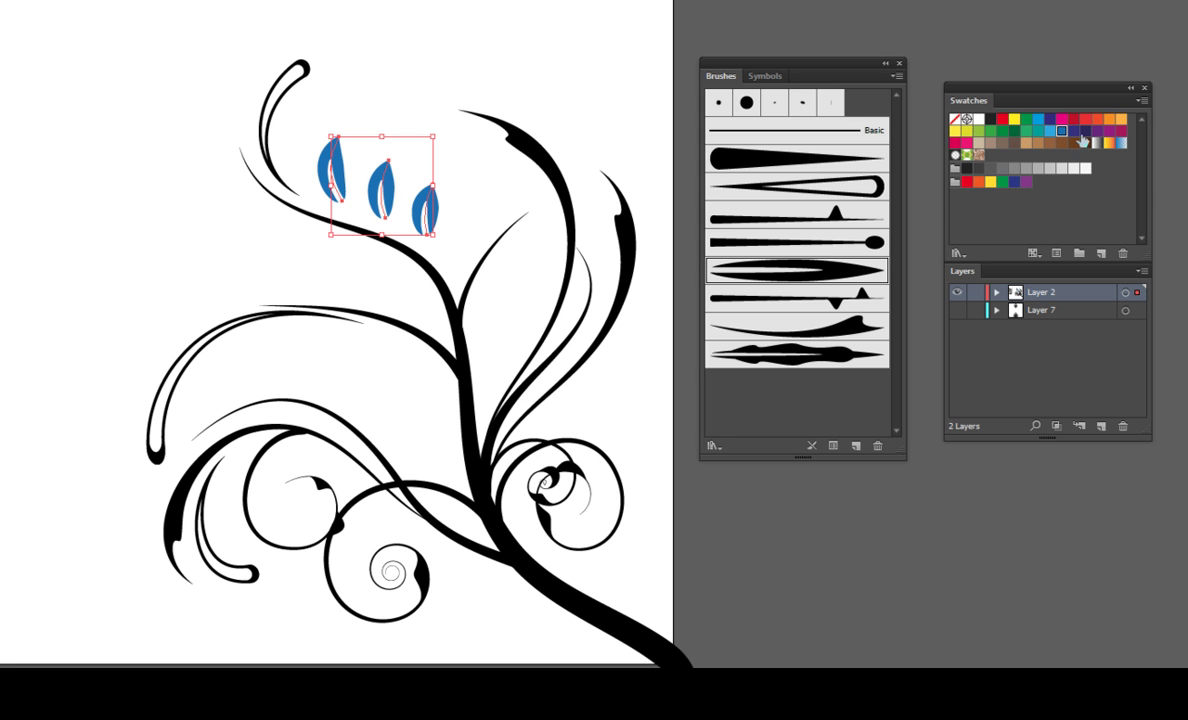
pyautogui.click(1078, 130)
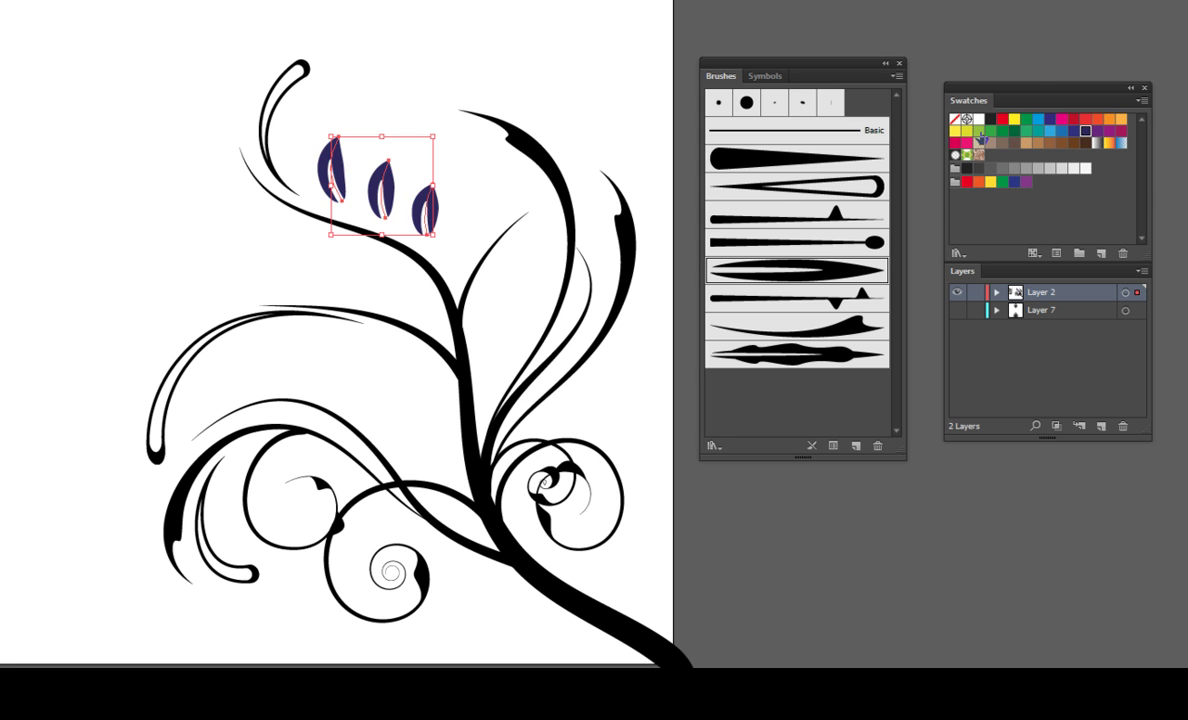
pyautogui.click(979, 131)
# - Pan the view around the tree and leave everything deselected
pyautogui.click(387, 222)
pyautogui.moveTo(359, 209); pyautogui.dragTo(381, 177)
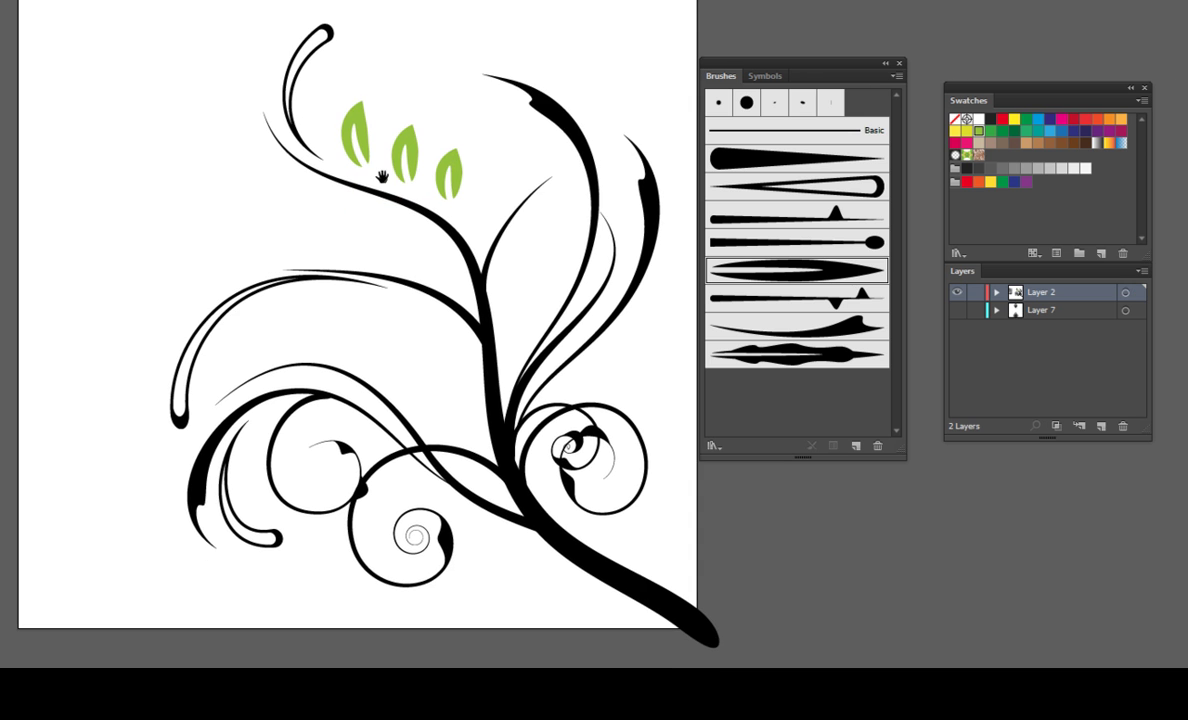
pyautogui.moveTo(461, 97); pyautogui.dragTo(444, 135)
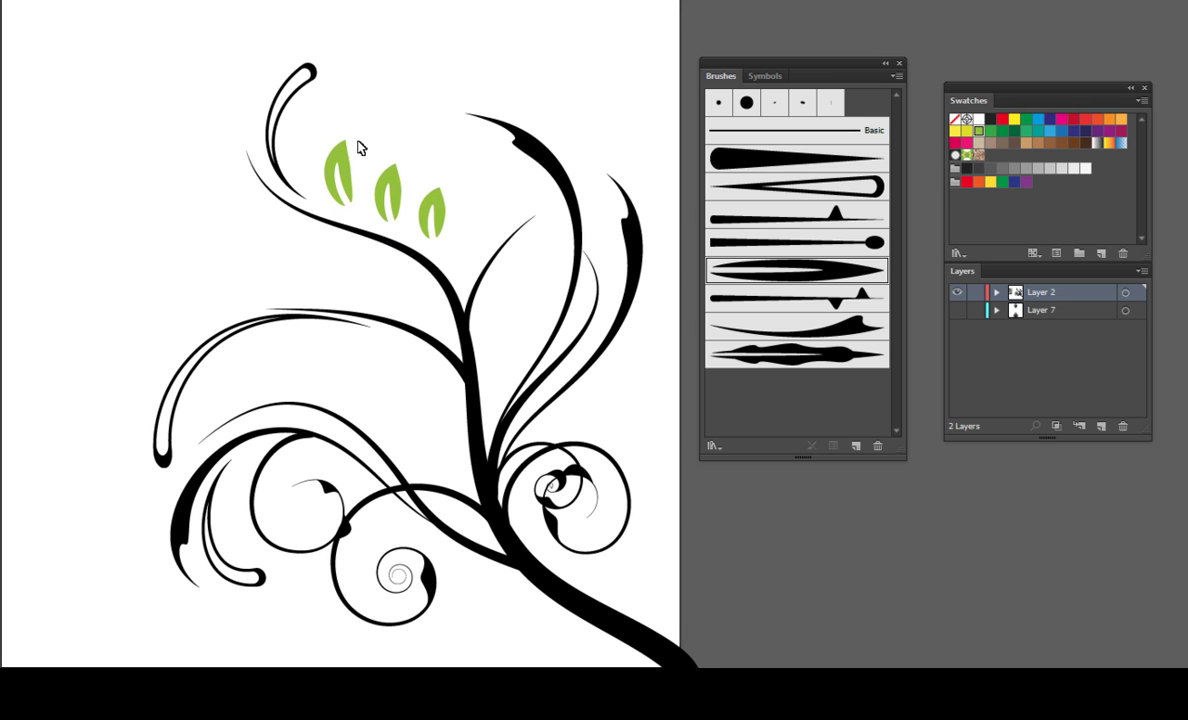
pyautogui.moveTo(326, 139); pyautogui.dragTo(299, 122)
pyautogui.moveTo(38, 86); pyautogui.dragTo(637, 645)
pyautogui.keyDown('shift'); pyautogui.click(323, 158); pyautogui.keyUp('shift')
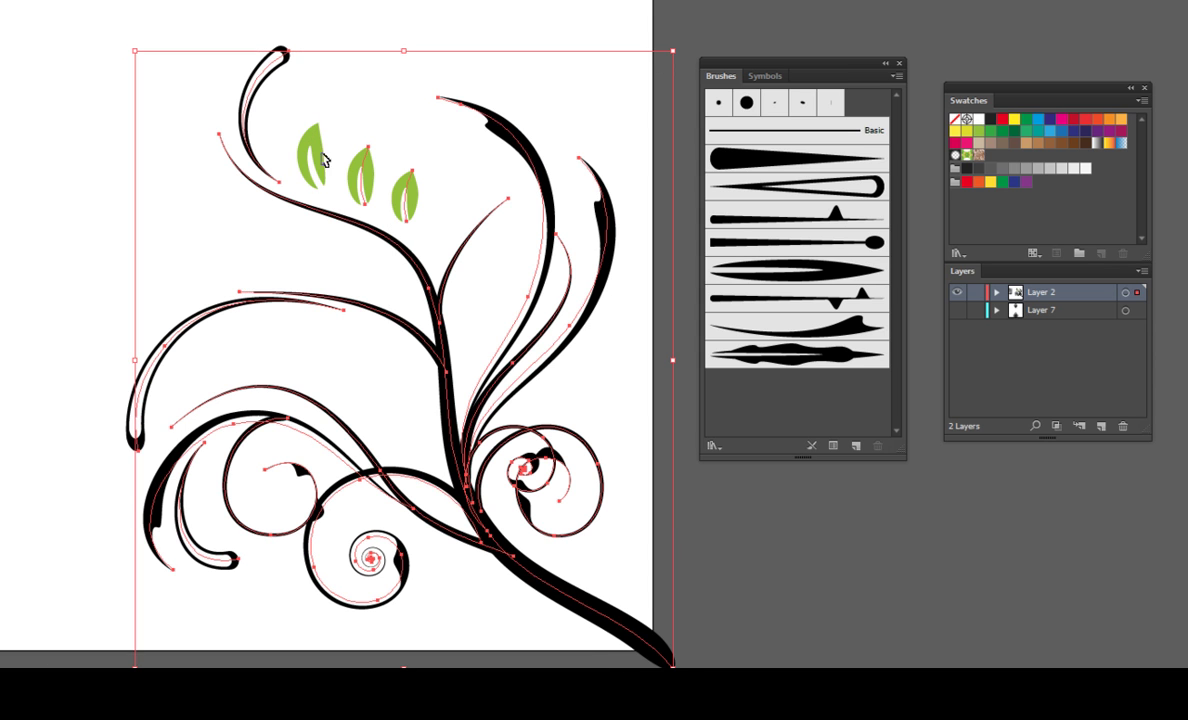
pyautogui.keyDown('shift'); pyautogui.click(408, 200); pyautogui.keyUp('shift')
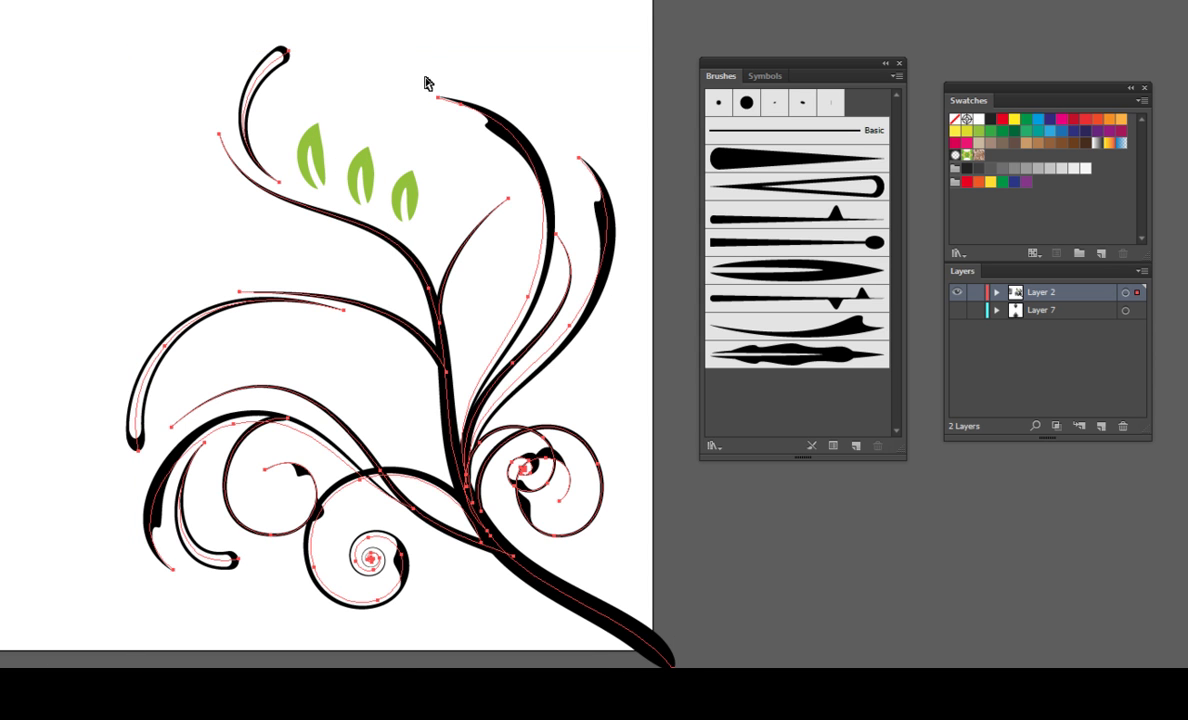
pyautogui.click(456, 31)
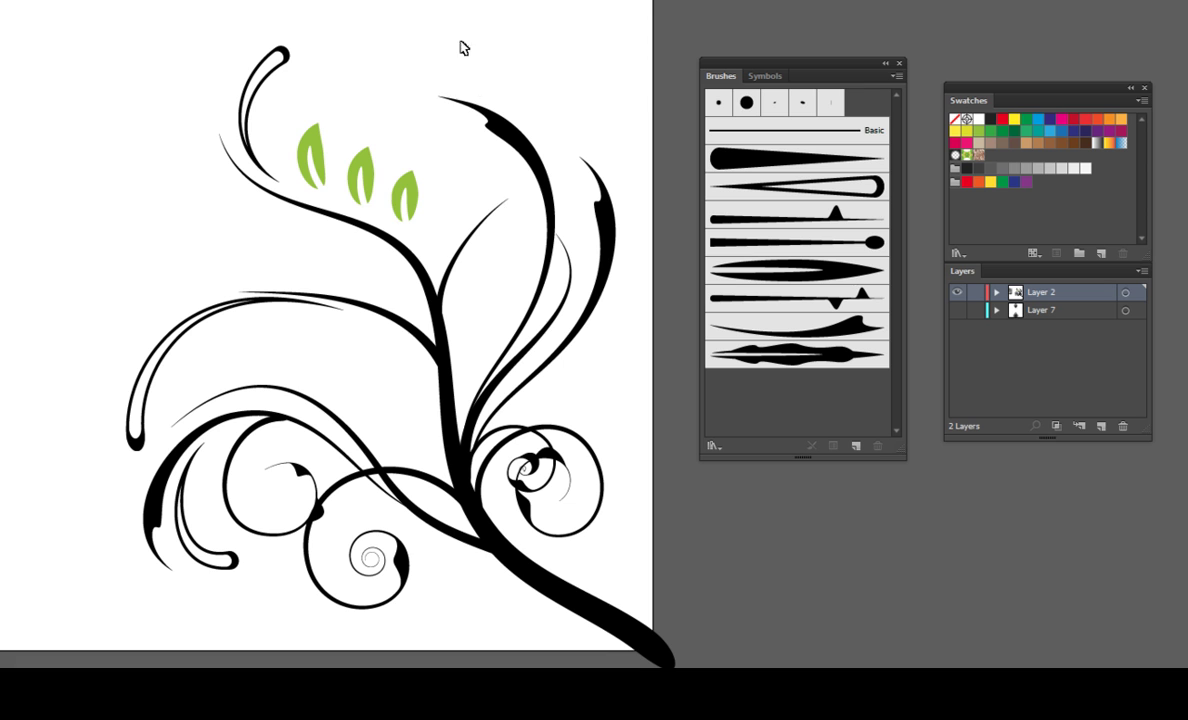
# - Paint three leaves along the upper branch and main stem
pyautogui.hscroll(-2, 411, 87)
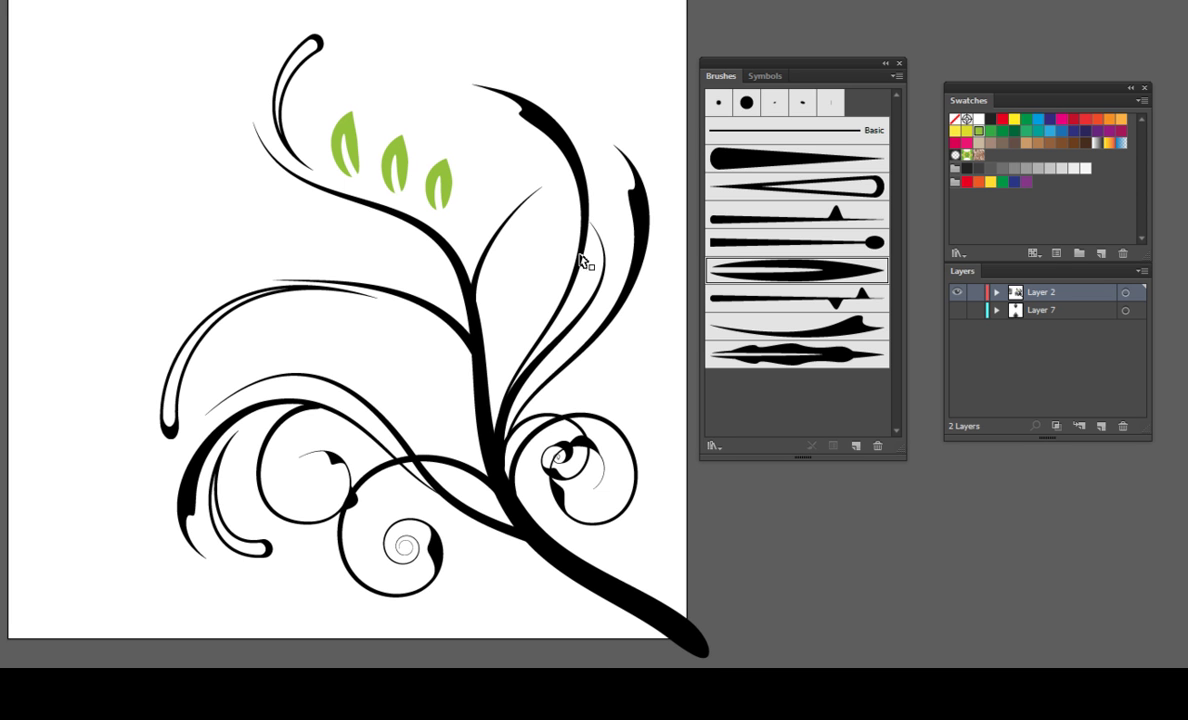
pyautogui.moveTo(329, 214); pyautogui.dragTo(263, 218)
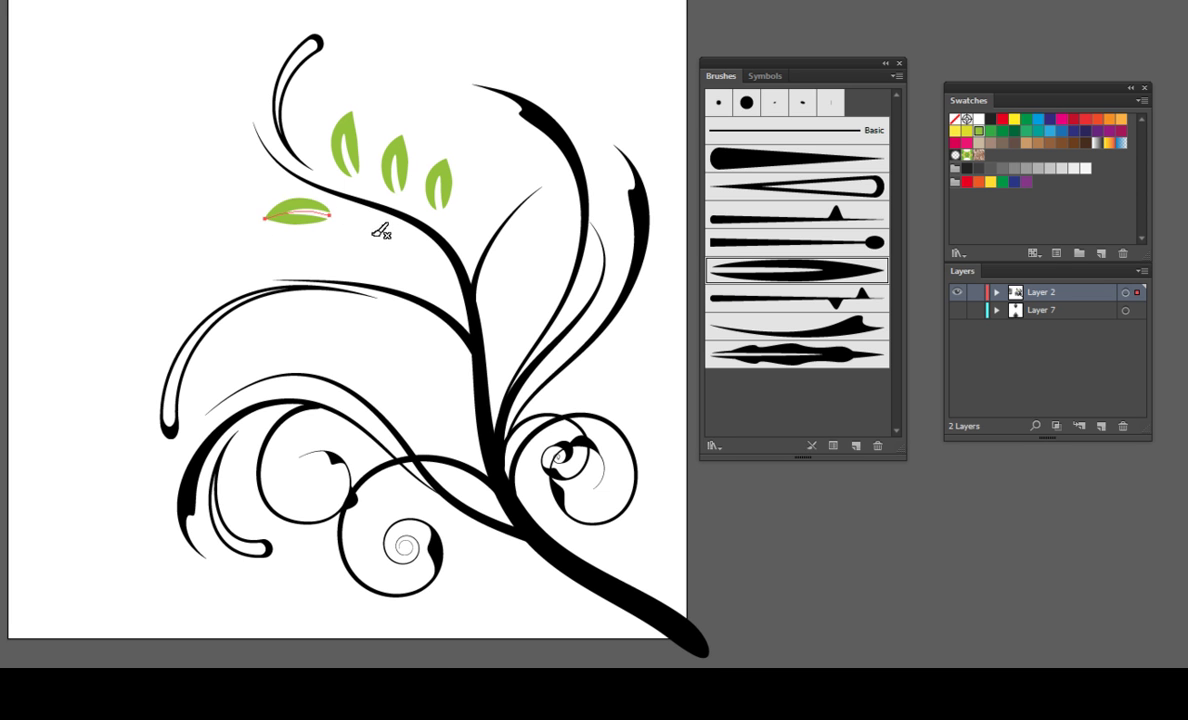
pyautogui.moveTo(377, 230); pyautogui.dragTo(333, 243)
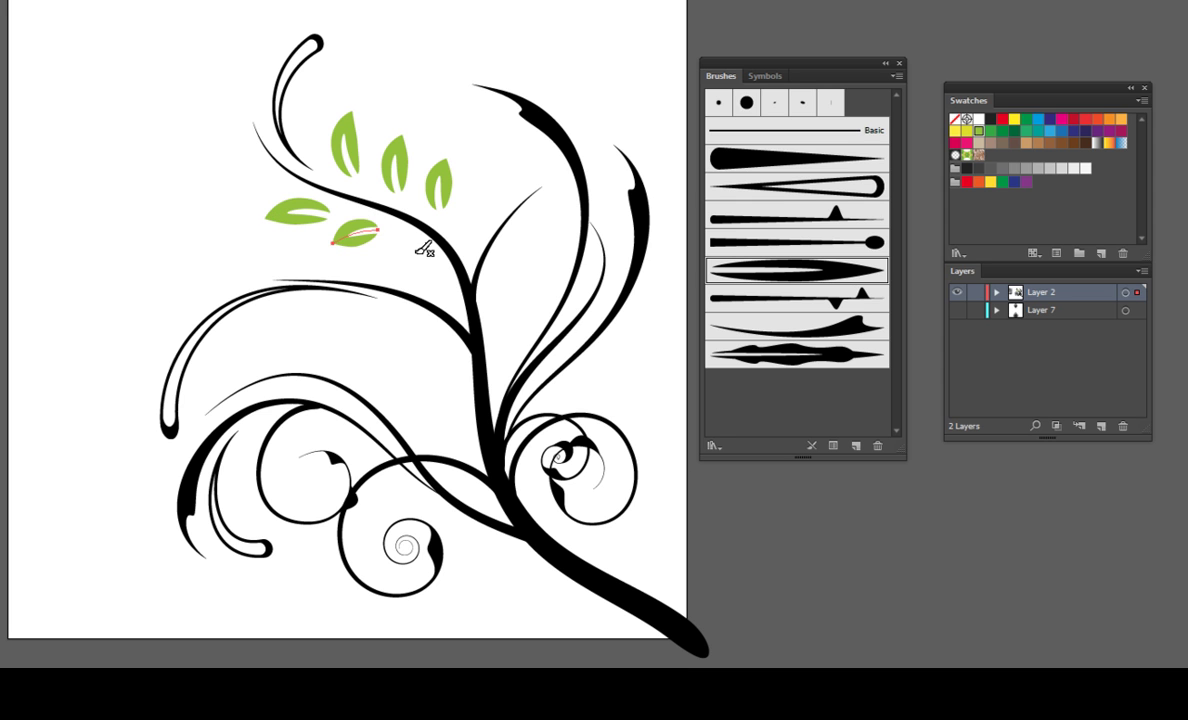
pyautogui.moveTo(424, 253); pyautogui.dragTo(385, 256)
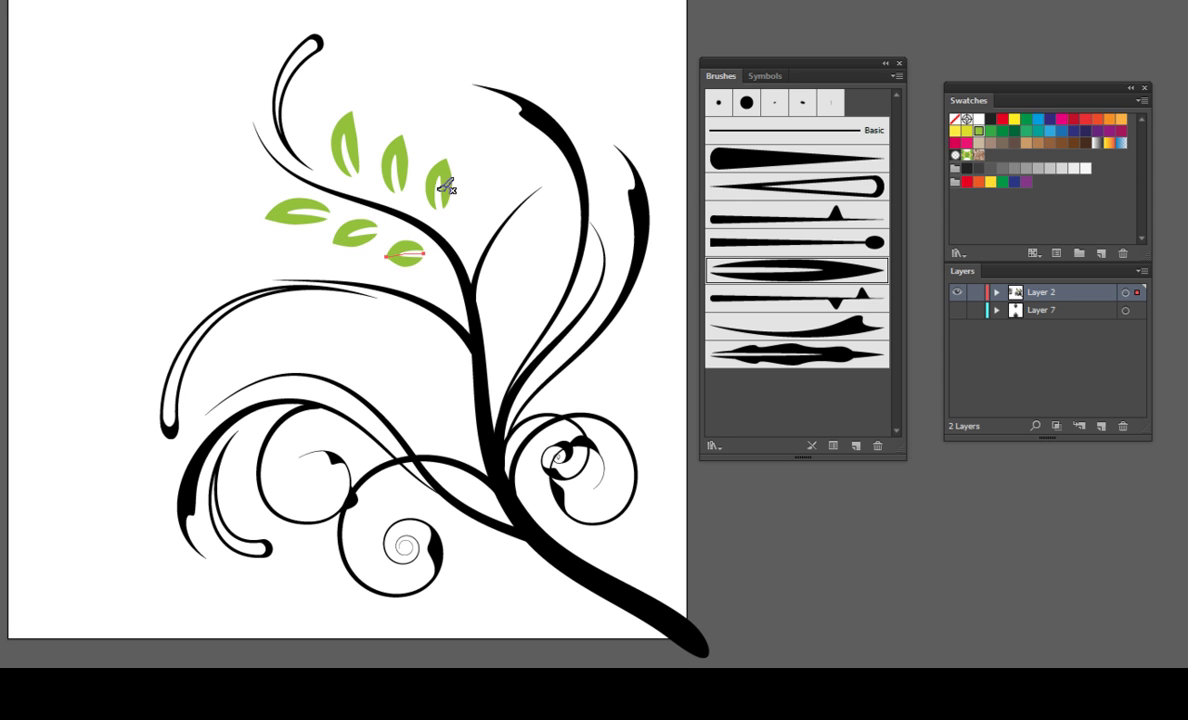
# - Paint four leaves around the far-left curl
pyautogui.scroll(-3, 345, 236)
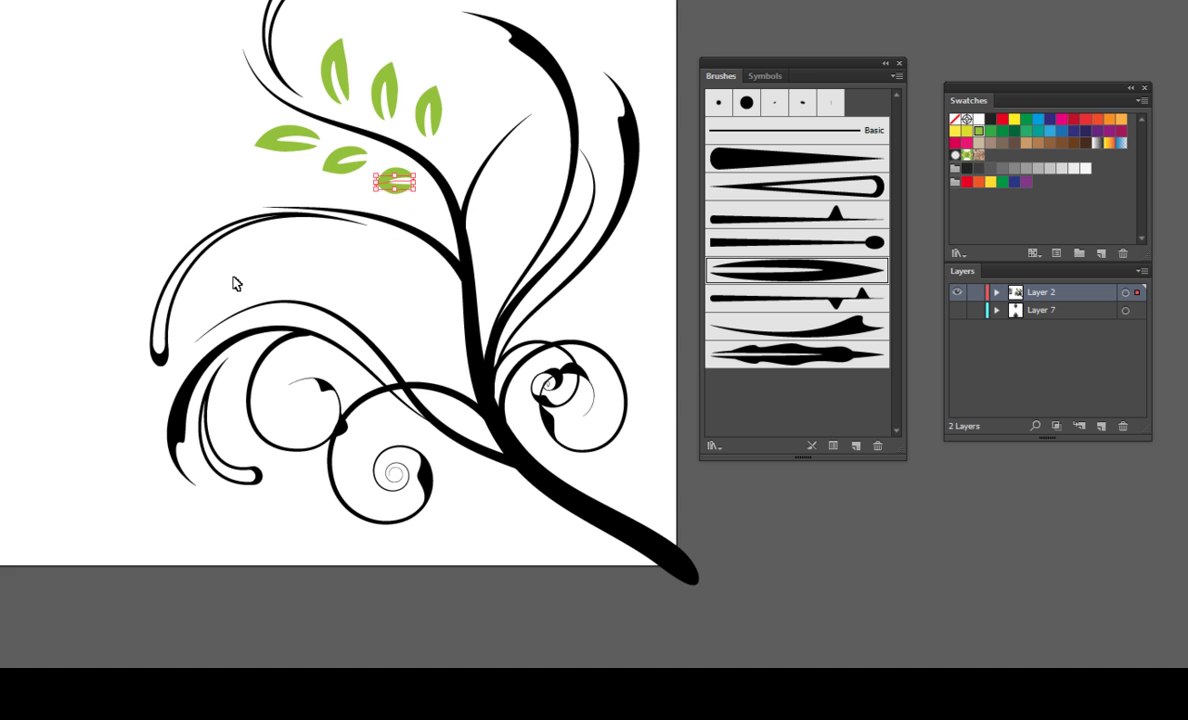
pyautogui.moveTo(135, 303); pyautogui.dragTo(92, 348)
pyautogui.moveTo(158, 259); pyautogui.dragTo(115, 277)
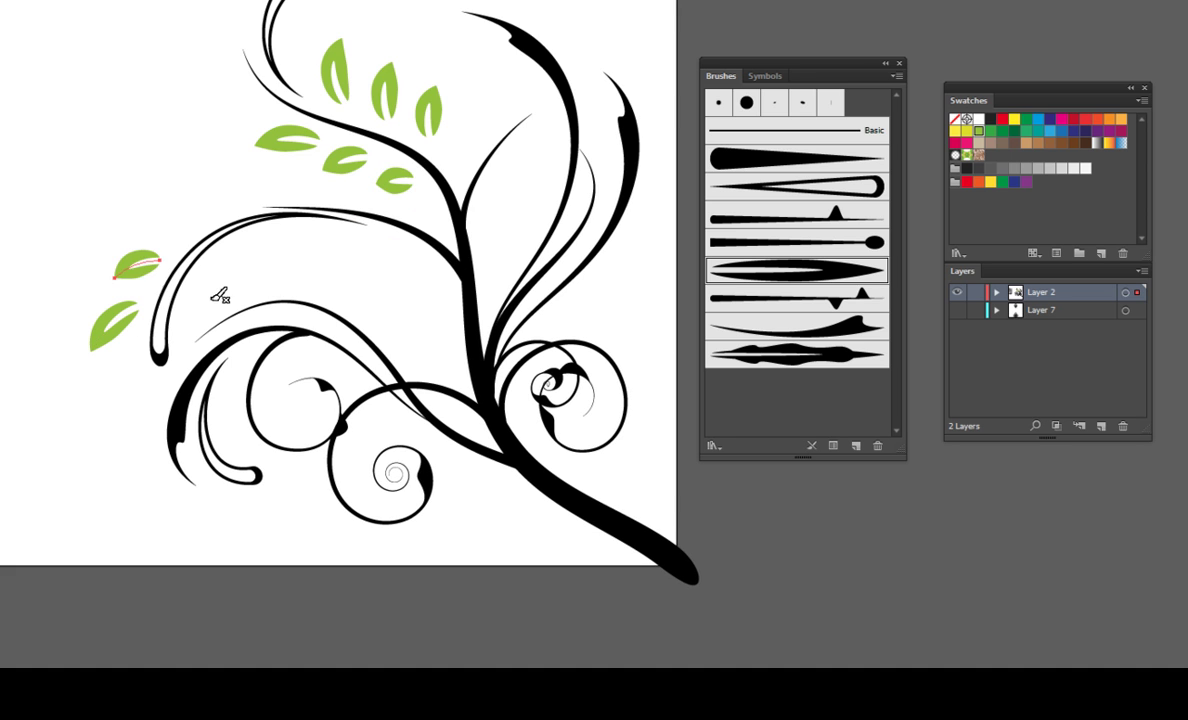
pyautogui.moveTo(205, 260); pyautogui.dragTo(203, 303)
pyautogui.moveTo(183, 234); pyautogui.dragTo(130, 236)
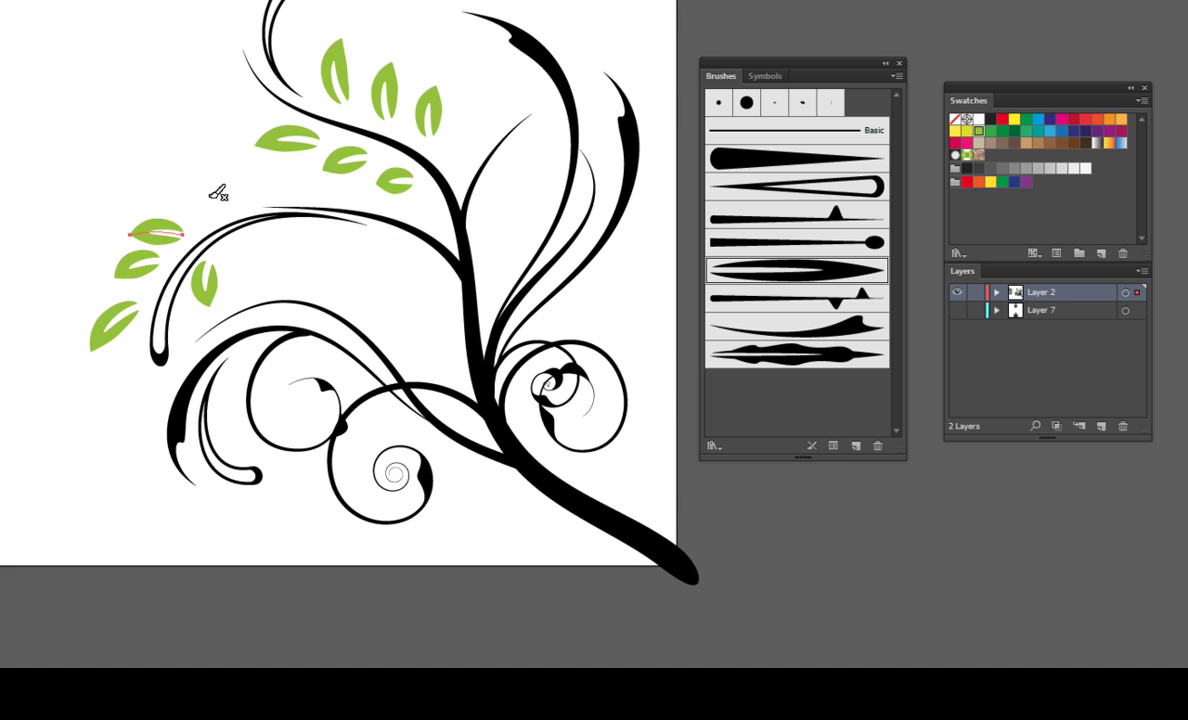
# - Change the leaf stroke weight and paint leaves at the top and upper-right stem tips
pyautogui.moveTo(388, 175); pyautogui.dragTo(398, 232)
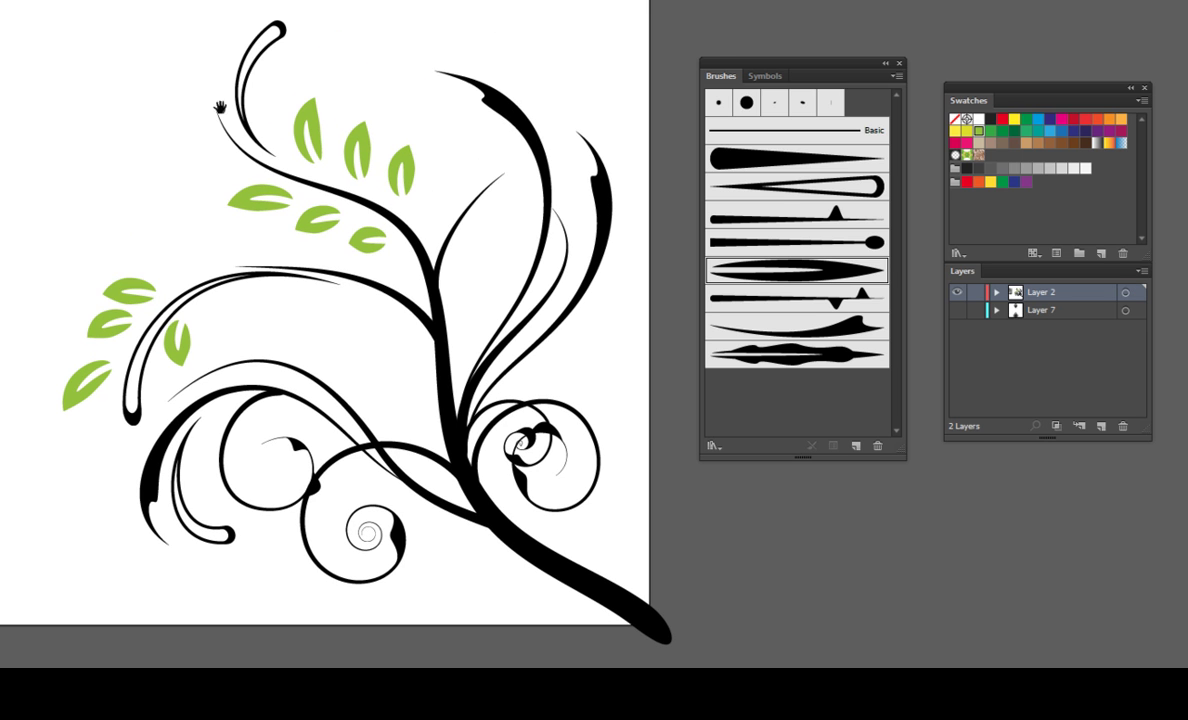
pyautogui.click(140, 5)
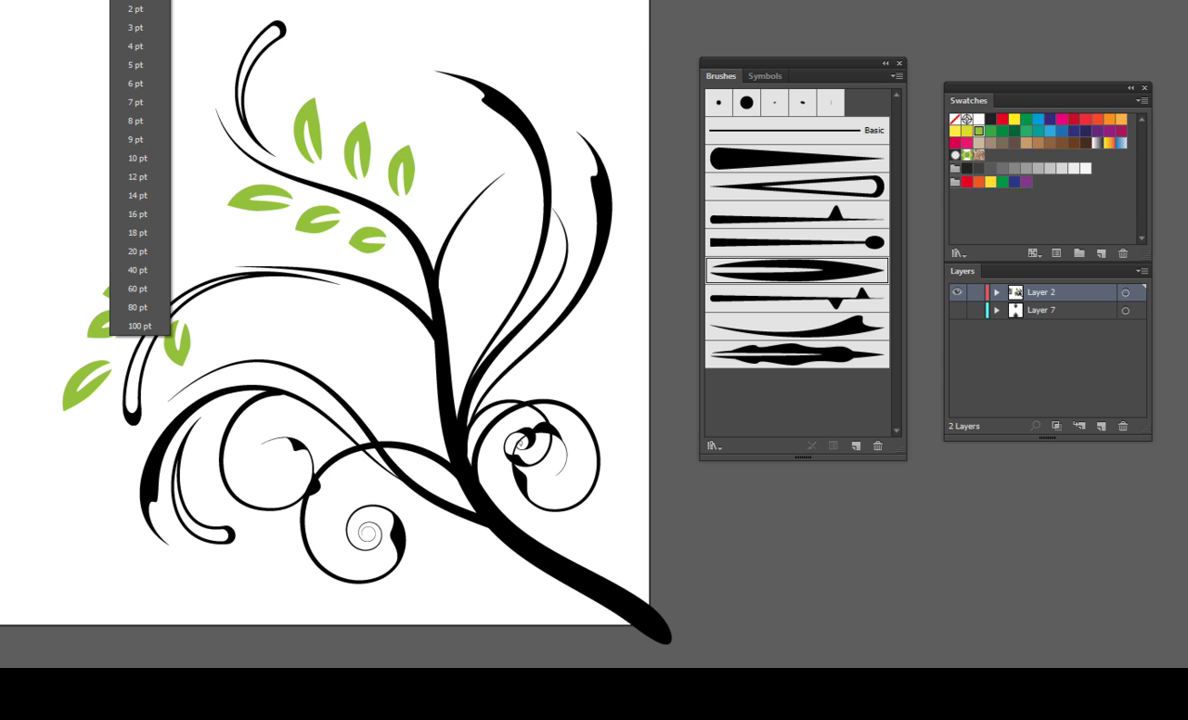
pyautogui.click(136, 8)
pyautogui.moveTo(430, 60); pyautogui.dragTo(425, 15)
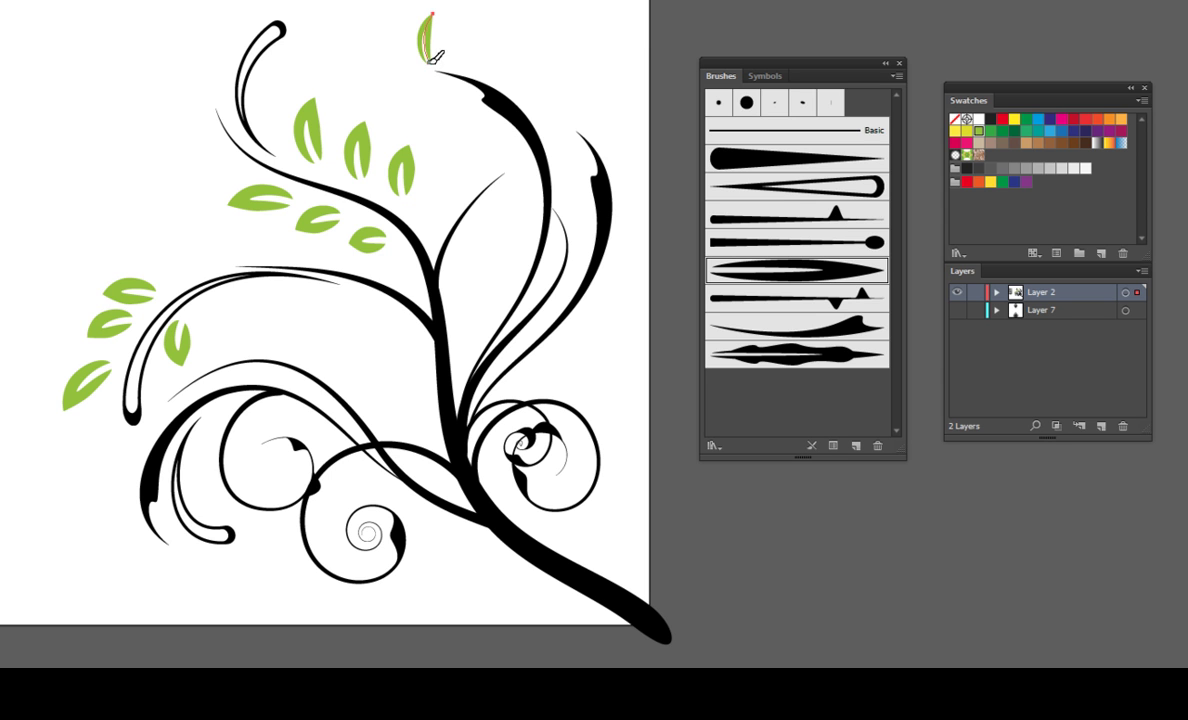
pyautogui.moveTo(410, 62); pyautogui.dragTo(372, 104)
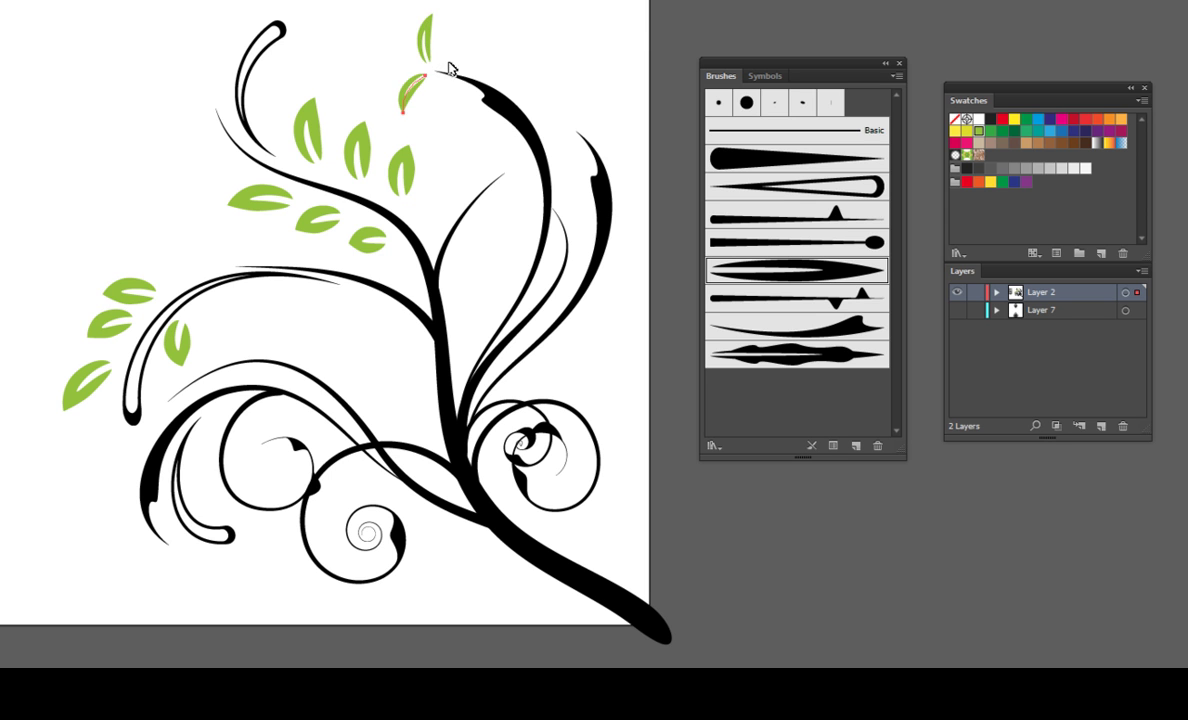
pyautogui.hscroll(1, 470, 70)
pyautogui.moveTo(535, 68)
pyautogui.mouseDown()
pyautogui.moveTo(518, 103)
pyautogui.moveTo(482, 107)
pyautogui.mouseUp()
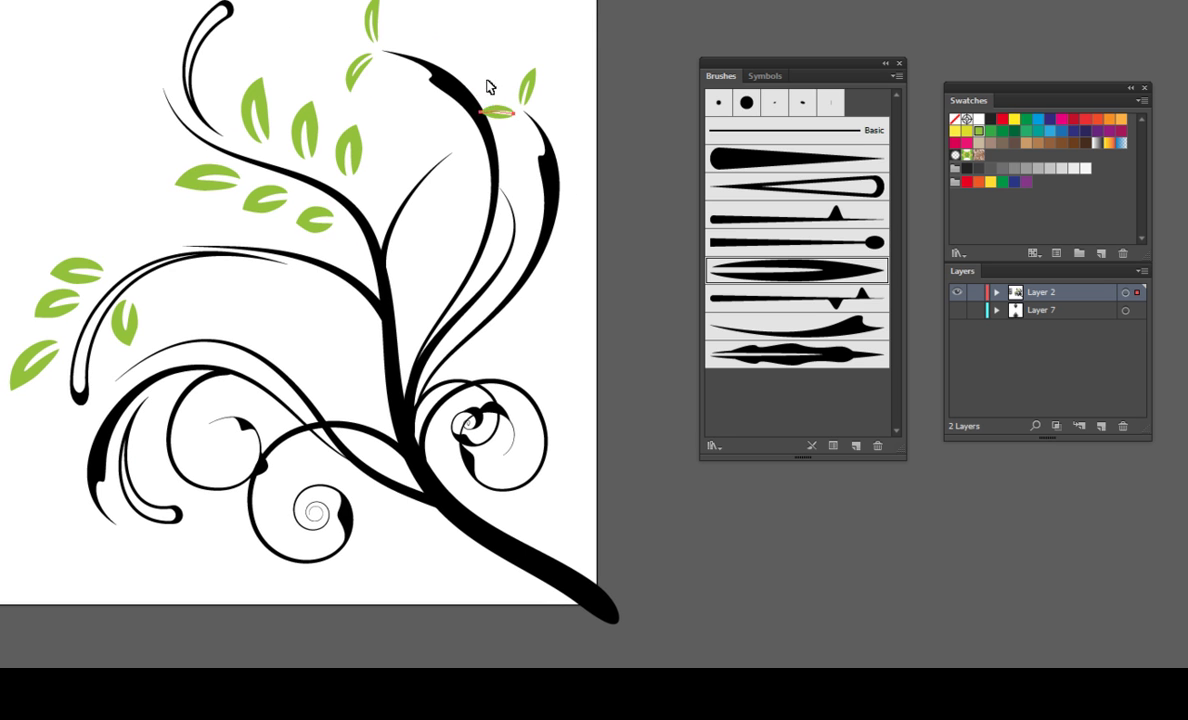
# - Paint a leaf right of the stems and two leaves near the trunk base
pyautogui.moveTo(492, 335); pyautogui.dragTo(545, 309)
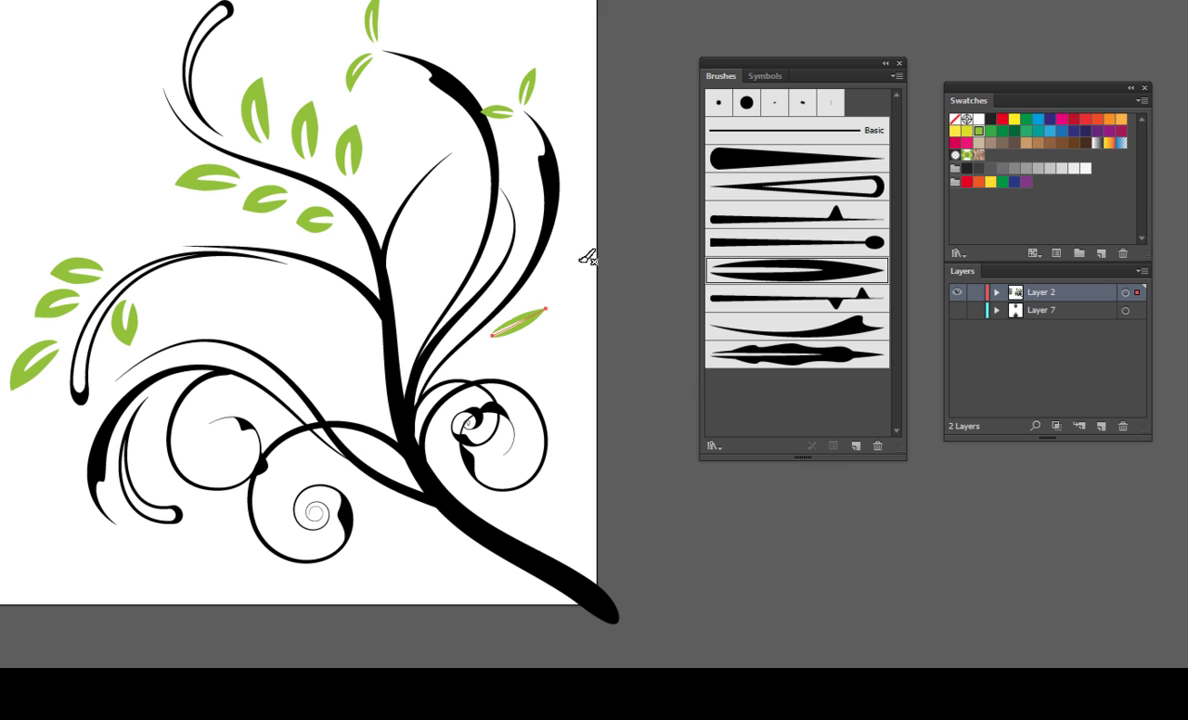
pyautogui.press('ctrl')
pyautogui.moveTo(538, 203); pyautogui.dragTo(516, 162)
pyautogui.scroll(-3, 490, 416)
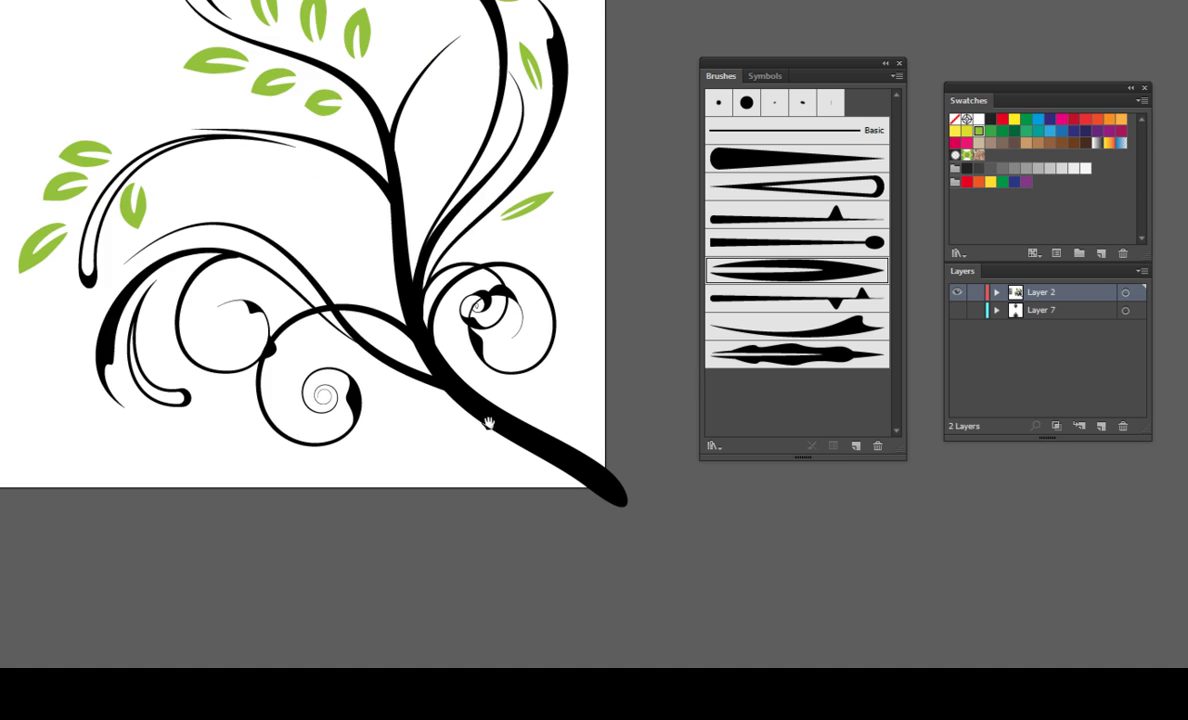
pyautogui.moveTo(496, 454); pyautogui.dragTo(437, 441)
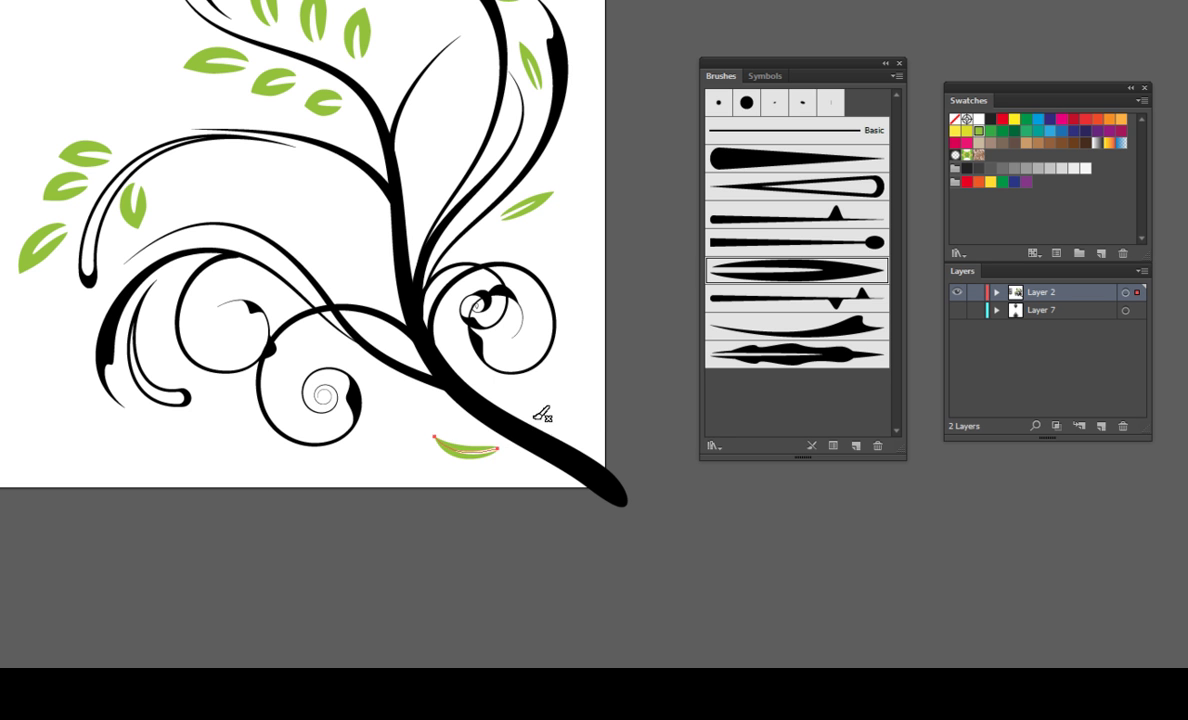
pyautogui.moveTo(568, 433); pyautogui.dragTo(550, 378)
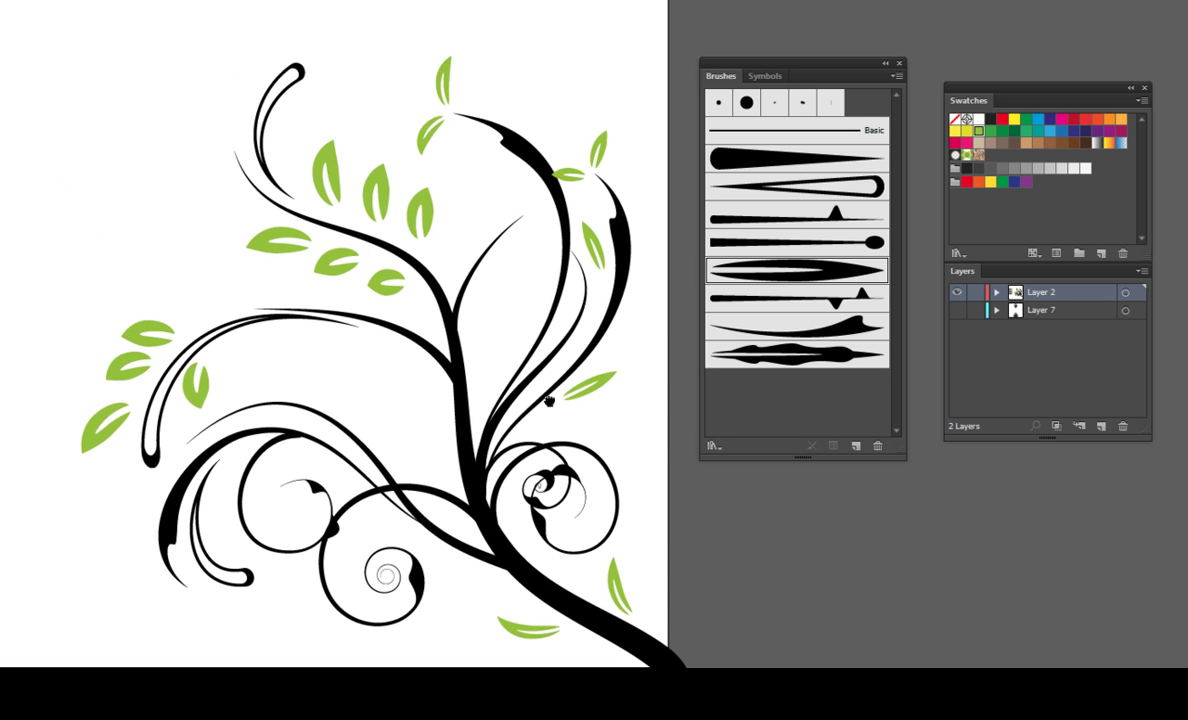
pyautogui.moveTo(322, 184)
pyautogui.mouseDown()
pyautogui.moveTo(418, 278)
pyautogui.moveTo(359, 217)
pyautogui.mouseUp()
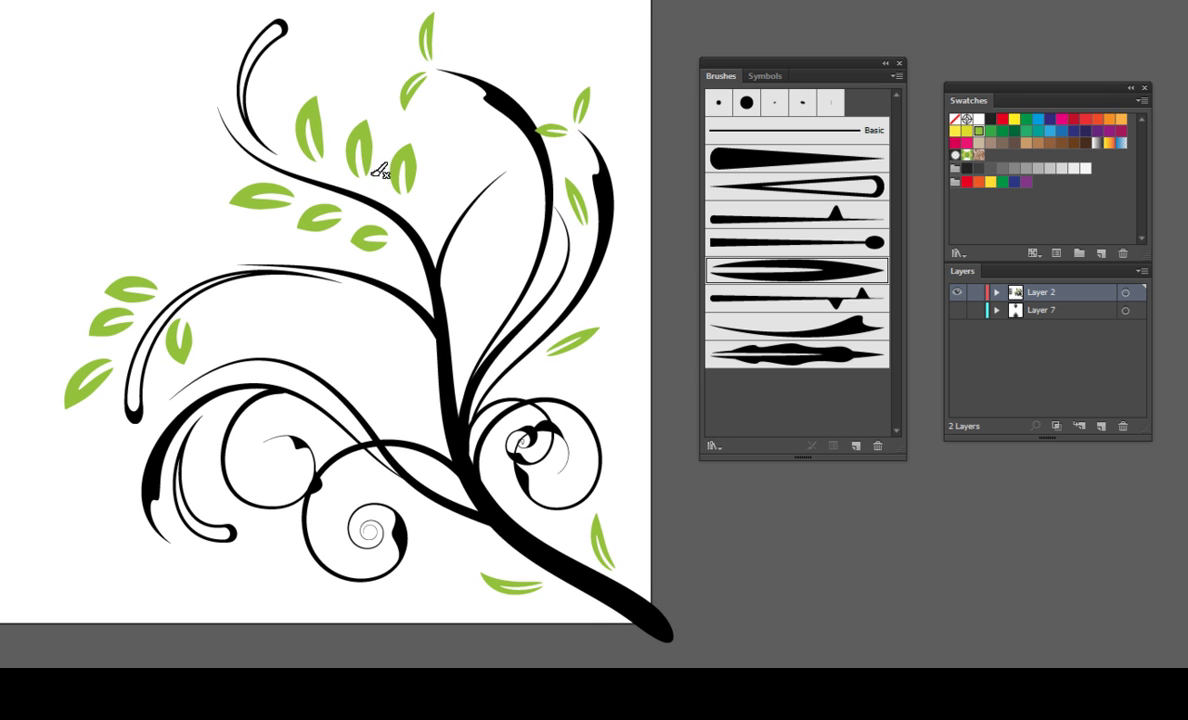
pyautogui.scroll(3, 384, 337)
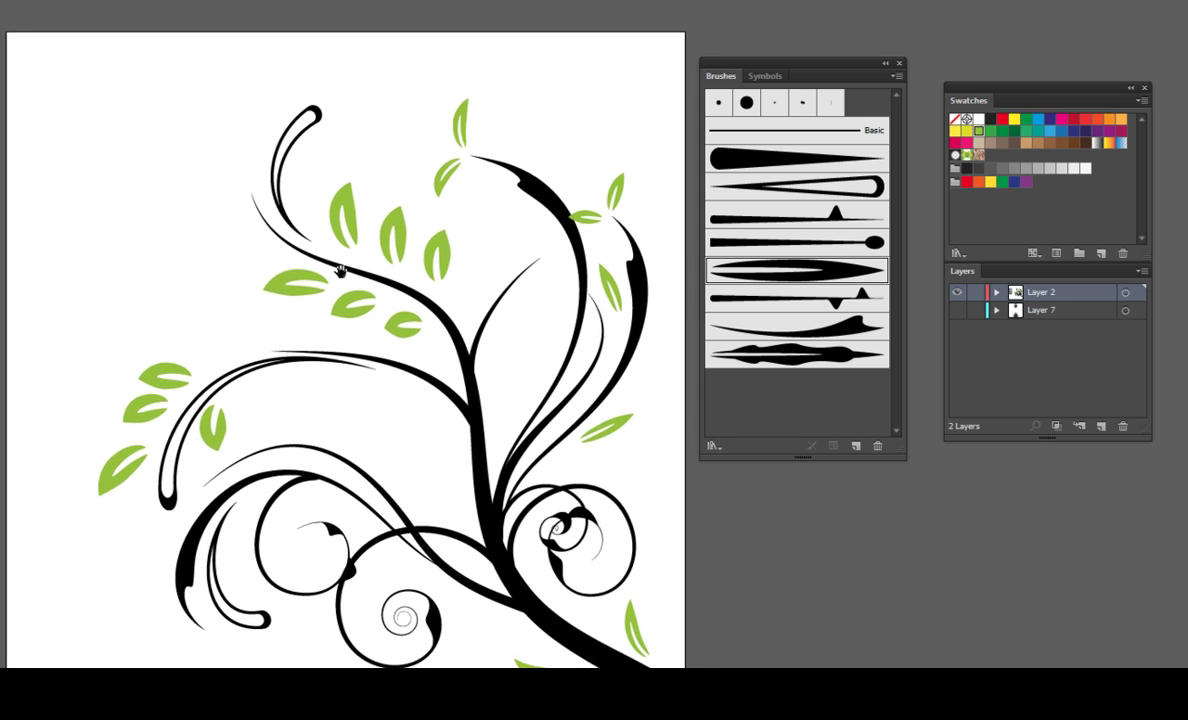
pyautogui.moveTo(301, 232); pyautogui.dragTo(287, 214)
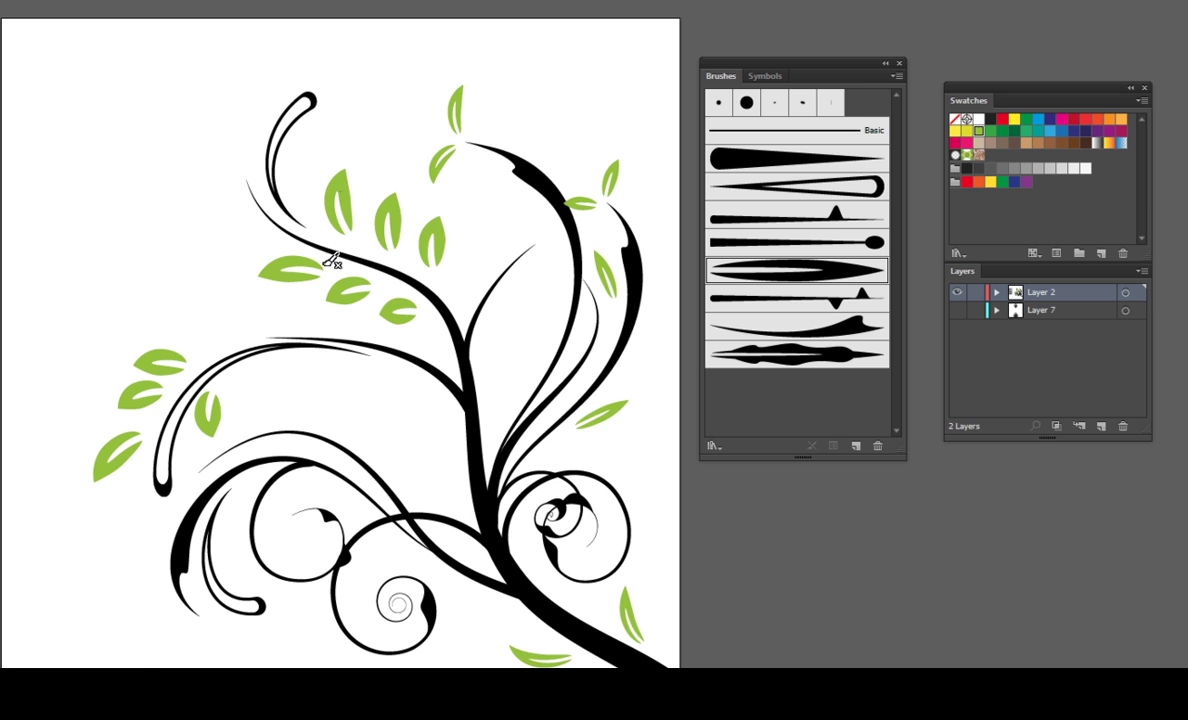
pyautogui.moveTo(191, 190)
pyautogui.mouseDown()
pyautogui.moveTo(318, 228)
pyautogui.moveTo(331, 256)
pyautogui.mouseUp()
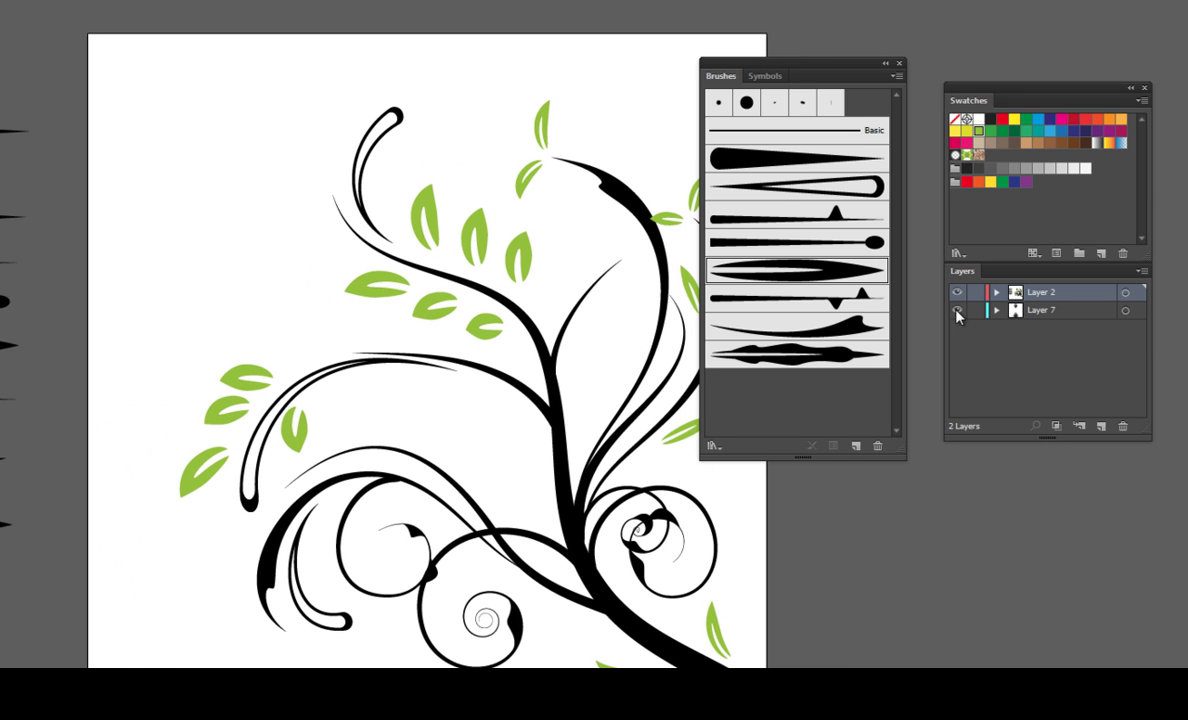
# - Pan left to the spare lotus and bud shapes and select them
pyautogui.moveTo(80, 170); pyautogui.dragTo(369, 211)
pyautogui.moveTo(168, 174); pyautogui.dragTo(469, 191)
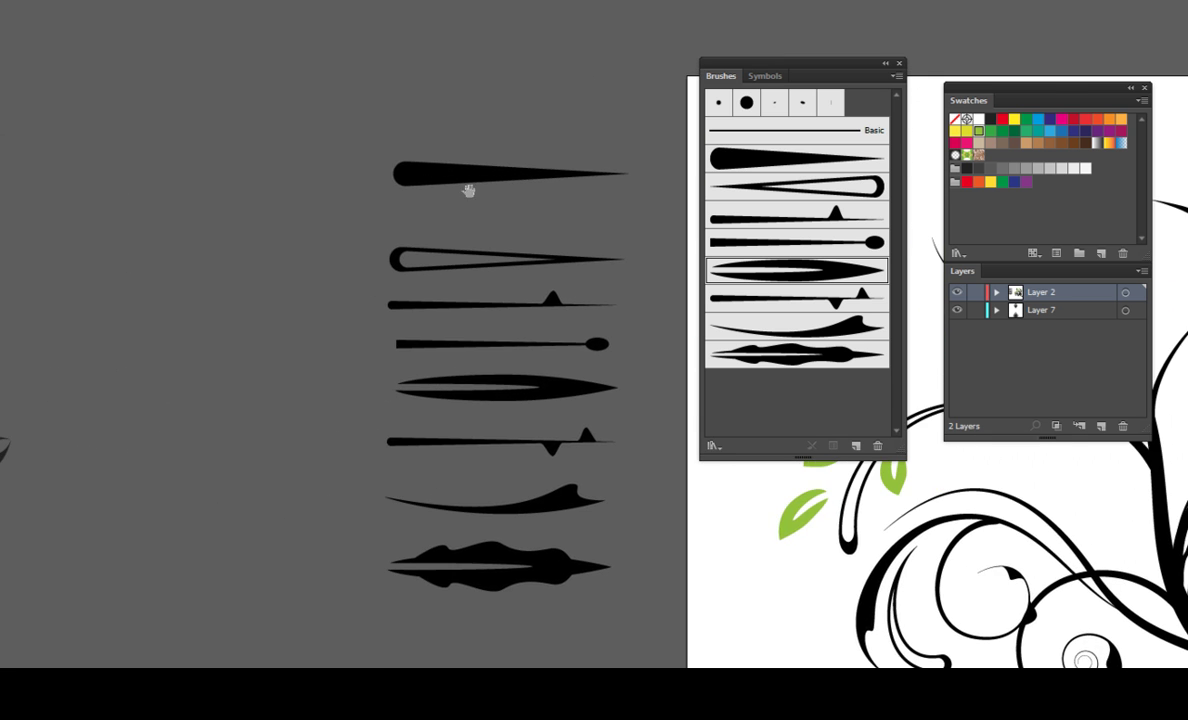
pyautogui.moveTo(75, 254); pyautogui.dragTo(225, 156)
pyautogui.moveTo(21, 125); pyautogui.dragTo(212, 493)
pyautogui.press('a')
# - Drag the lotus and bud onto the artboard beside the upper-left vine tip
pyautogui.moveTo(377, 339)
pyautogui.mouseDown()
pyautogui.moveTo(127, 355)
pyautogui.moveTo(403, 272)
pyautogui.mouseUp()
pyautogui.moveTo(138, 200); pyautogui.dragTo(419, 81)
pyautogui.moveTo(490, 210); pyautogui.dragTo(103, 412)
pyautogui.click(60, 400)
pyautogui.keyDown('shift'); pyautogui.click(43, 262); pyautogui.keyUp('shift')
pyautogui.hotkey('ctrl', 'z')
pyautogui.hotkey('ctrl', 'shift', 'z')
pyautogui.moveTo(65, 410)
pyautogui.mouseDown()
pyautogui.moveTo(549, 358)
pyautogui.moveTo(262, 203)
pyautogui.moveTo(200, 247)
pyautogui.mouseUp()
pyautogui.click(268, 194)
pyautogui.moveTo(162, 97); pyautogui.dragTo(323, 195)
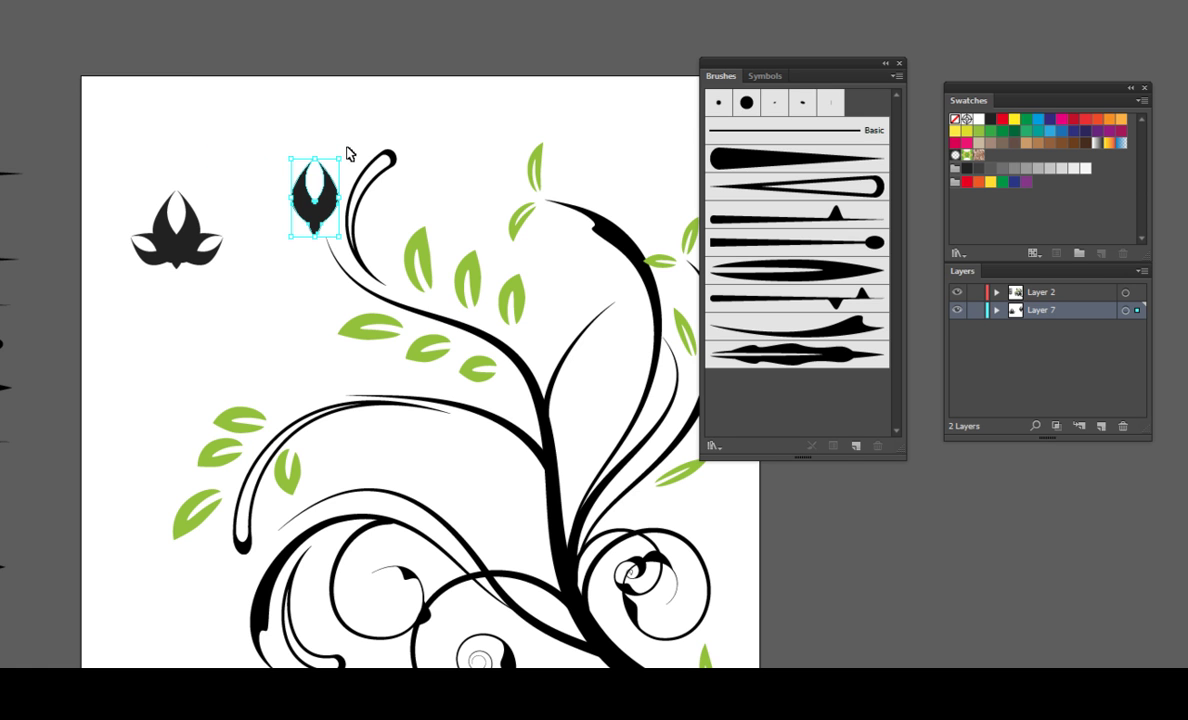
# - Rotate the bud to lean along the upper-left vine
pyautogui.moveTo(348, 152); pyautogui.dragTo(337, 133)
pyautogui.click(337, 133)
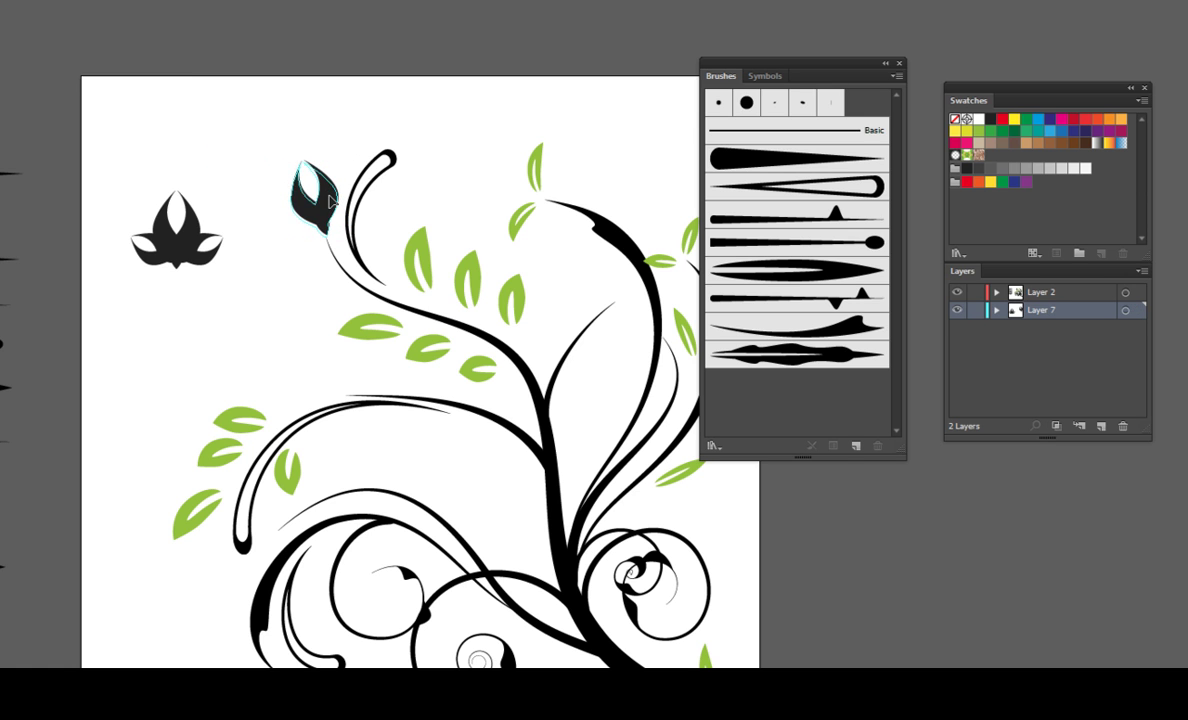
pyautogui.scroll(-3, 250, 160)
pyautogui.hscroll(3, 250, 160)
pyautogui.scroll(2, 120, 220)
pyautogui.hscroll(2, 120, 220)
# - Place a scaled-down copy of the lotus on the central stem tip
pyautogui.click(68, 248)
pyautogui.moveTo(78, 240); pyautogui.dragTo(519, 171)
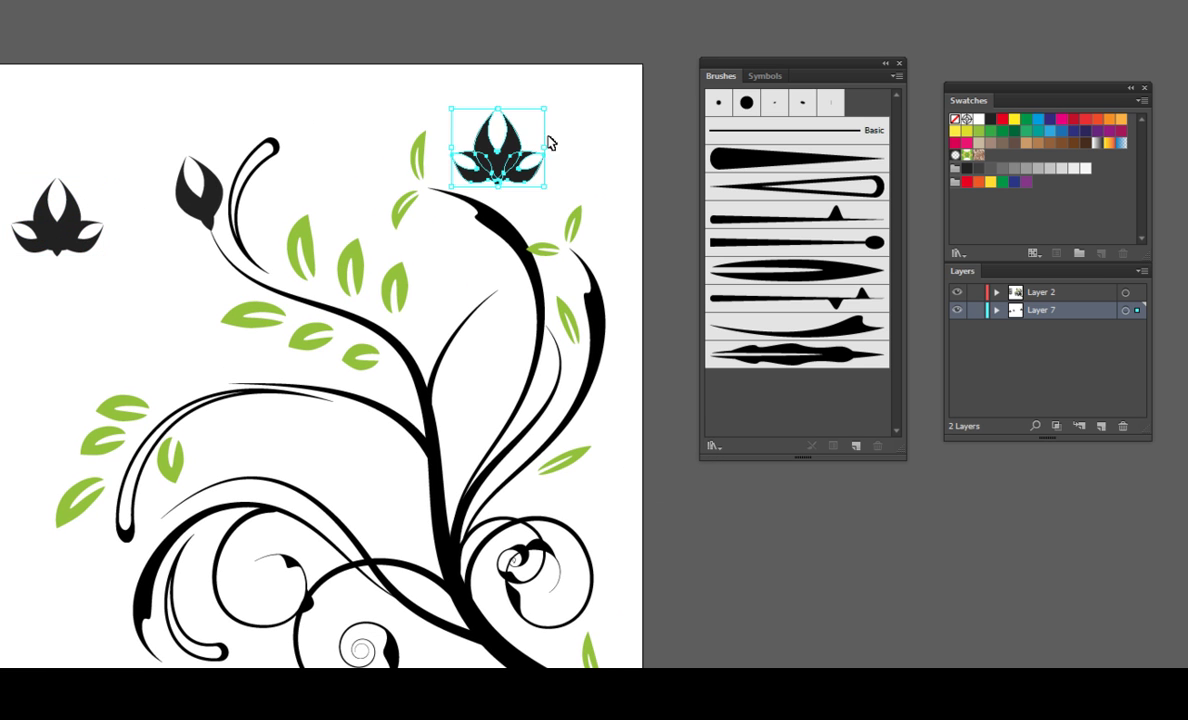
pyautogui.moveTo(545, 106)
pyautogui.mouseDown()
pyautogui.moveTo(540, 160)
pyautogui.moveTo(390, 173)
pyautogui.moveTo(548, 211)
pyautogui.moveTo(555, 188)
pyautogui.mouseUp()
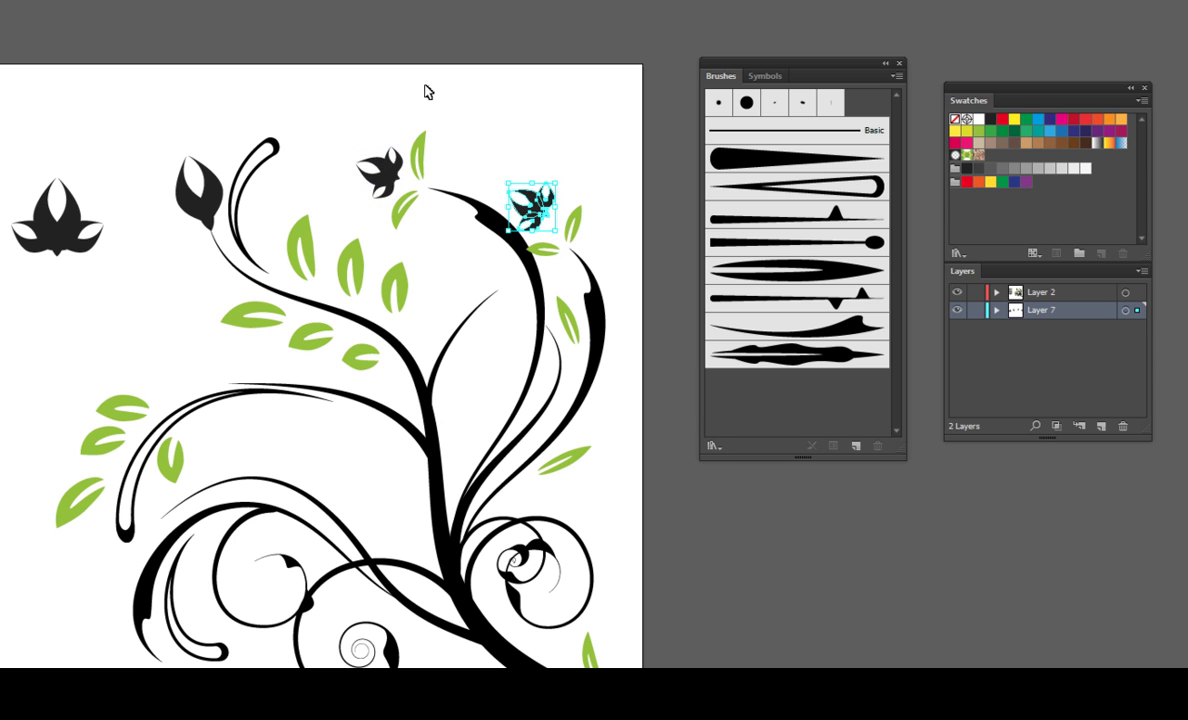
pyautogui.press('Delete')
# - Copy the bud onto the right branch tip and rotate it to fit
pyautogui.moveTo(206, 193); pyautogui.dragTo(554, 209)
pyautogui.moveTo(548, 154); pyautogui.dragTo(558, 218)
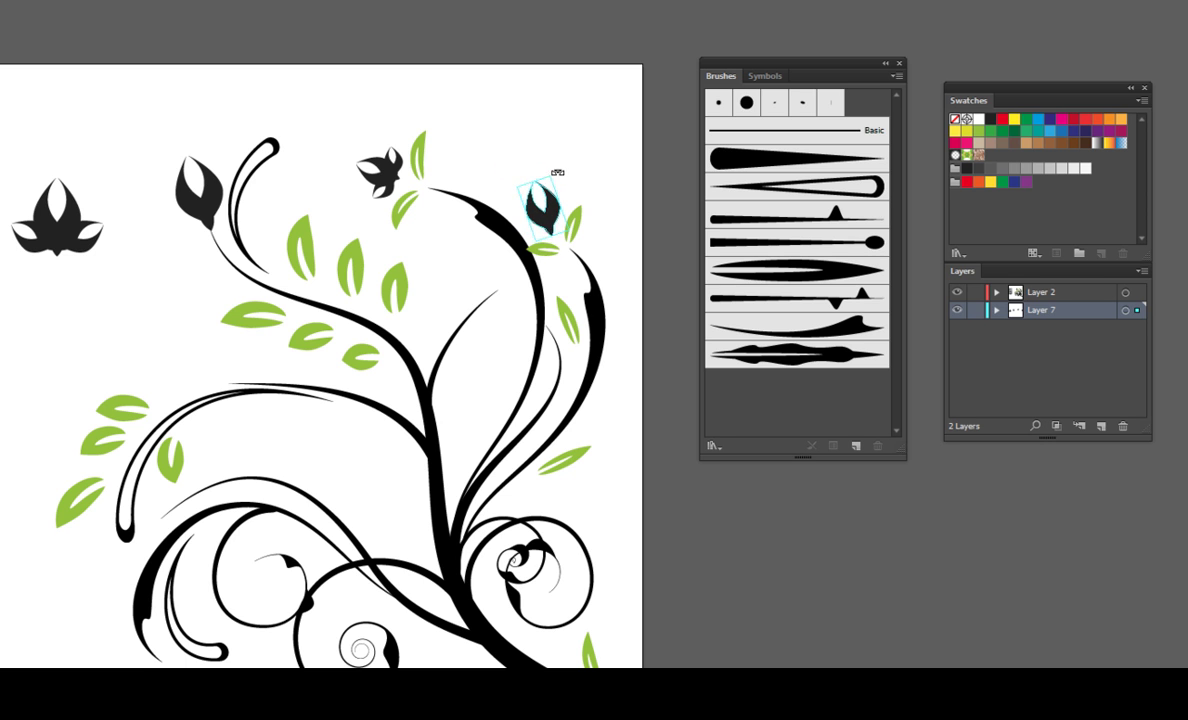
pyautogui.moveTo(558, 218); pyautogui.dragTo(557, 157)
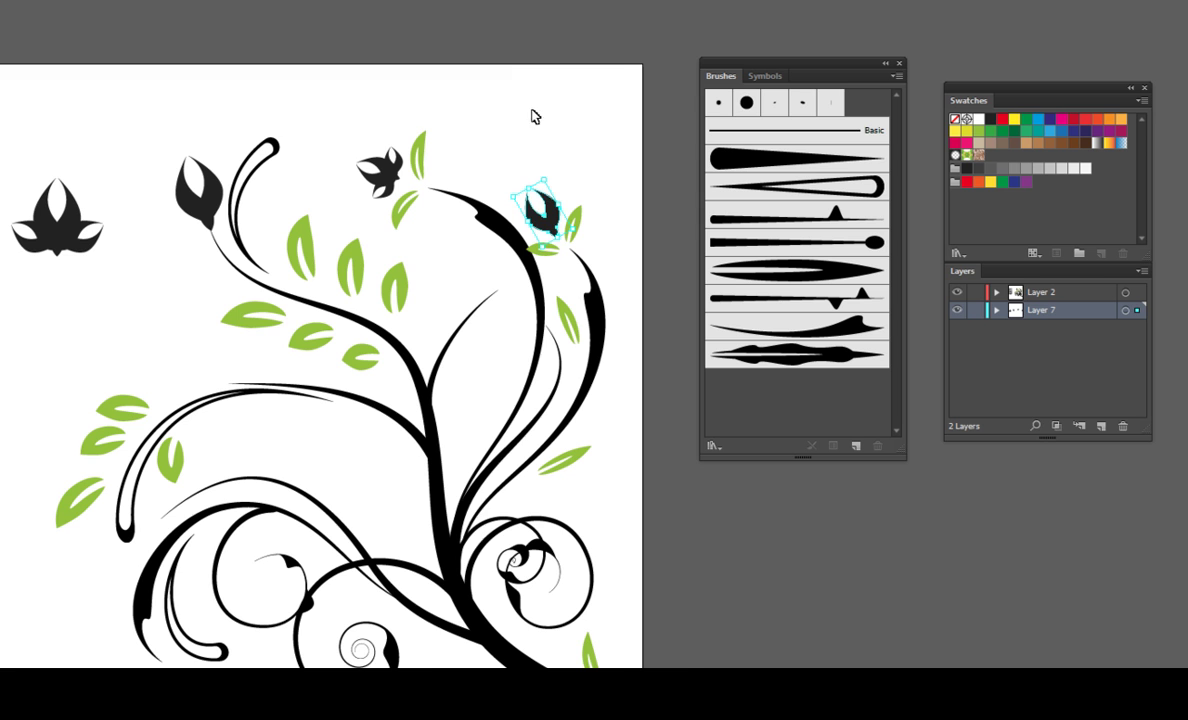
pyautogui.moveTo(433, 175); pyautogui.dragTo(484, 148)
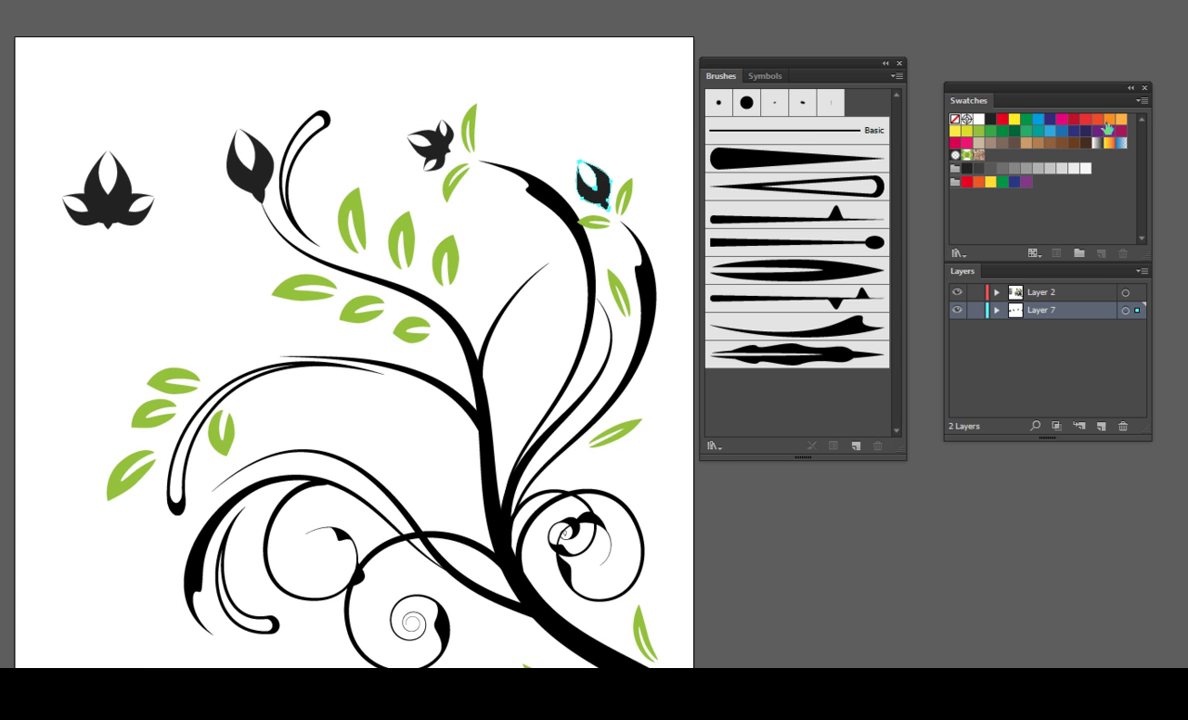
# - Fill the right bud, left bud and small middle flower with orange
pyautogui.press('v')
pyautogui.click(1119, 120)
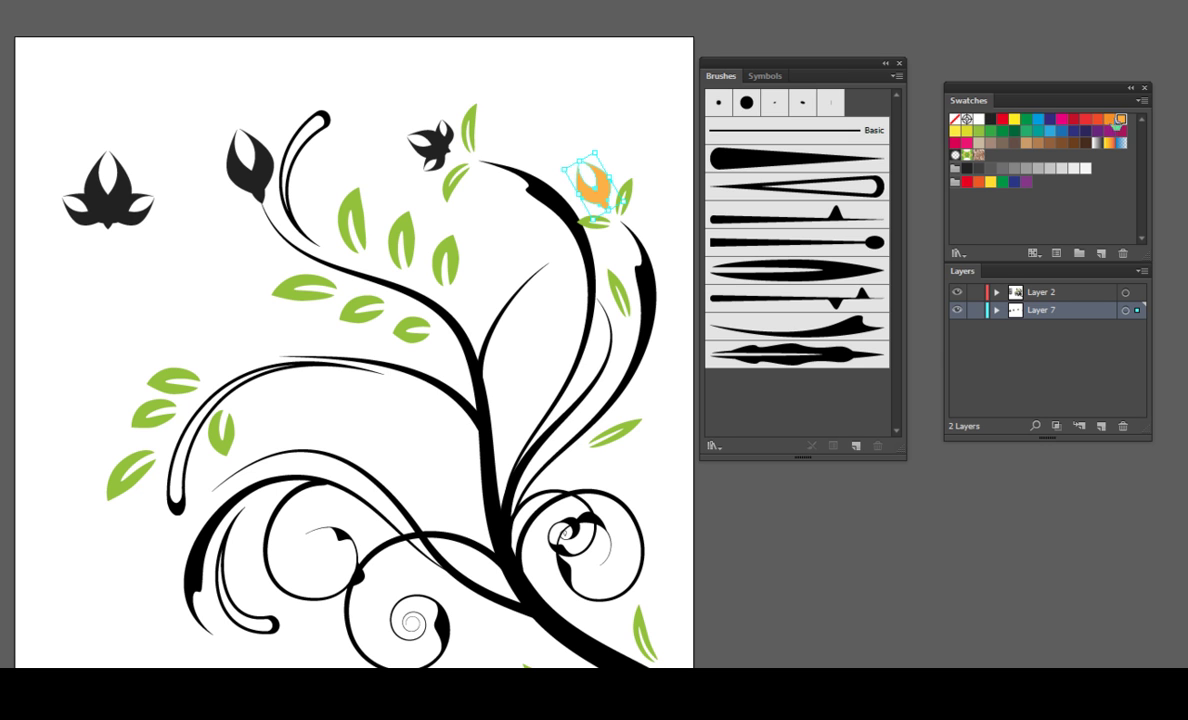
pyautogui.click(521, 64)
pyautogui.click(257, 158)
pyautogui.click(1114, 121)
pyautogui.click(512, 21)
pyautogui.click(432, 145)
pyautogui.click(1108, 122)
pyautogui.click(471, 40)
# - Select the orange buds to check them, then deselect the artwork
pyautogui.click(260, 174)
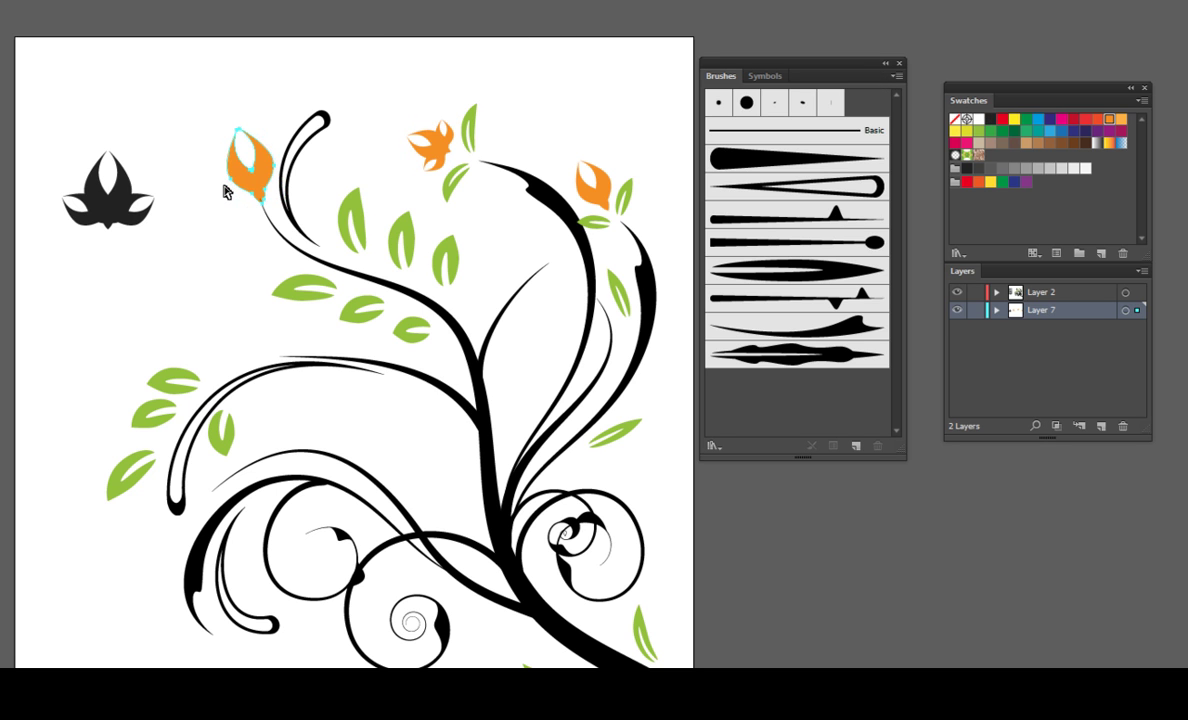
pyautogui.click(560, 52)
pyautogui.keyDown('shift'); pyautogui.click(246, 165); pyautogui.keyUp('shift')
pyautogui.keyDown('shift'); pyautogui.click(592, 185); pyautogui.keyUp('shift')
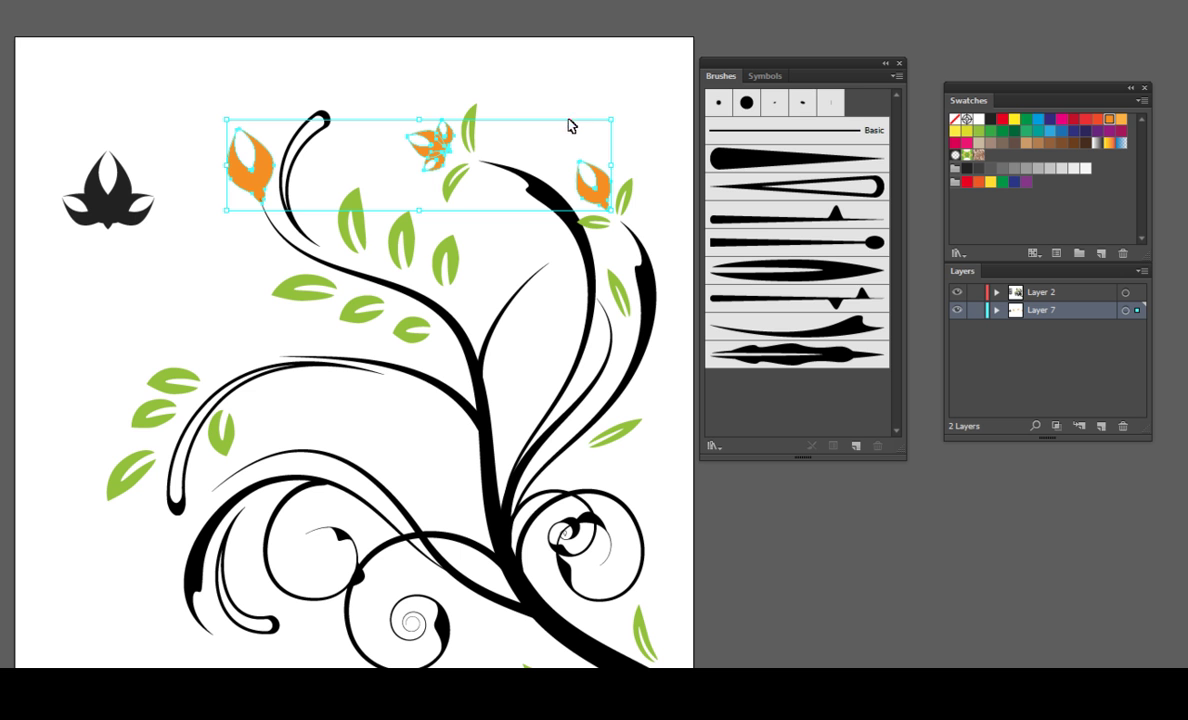
pyautogui.click(599, 85)
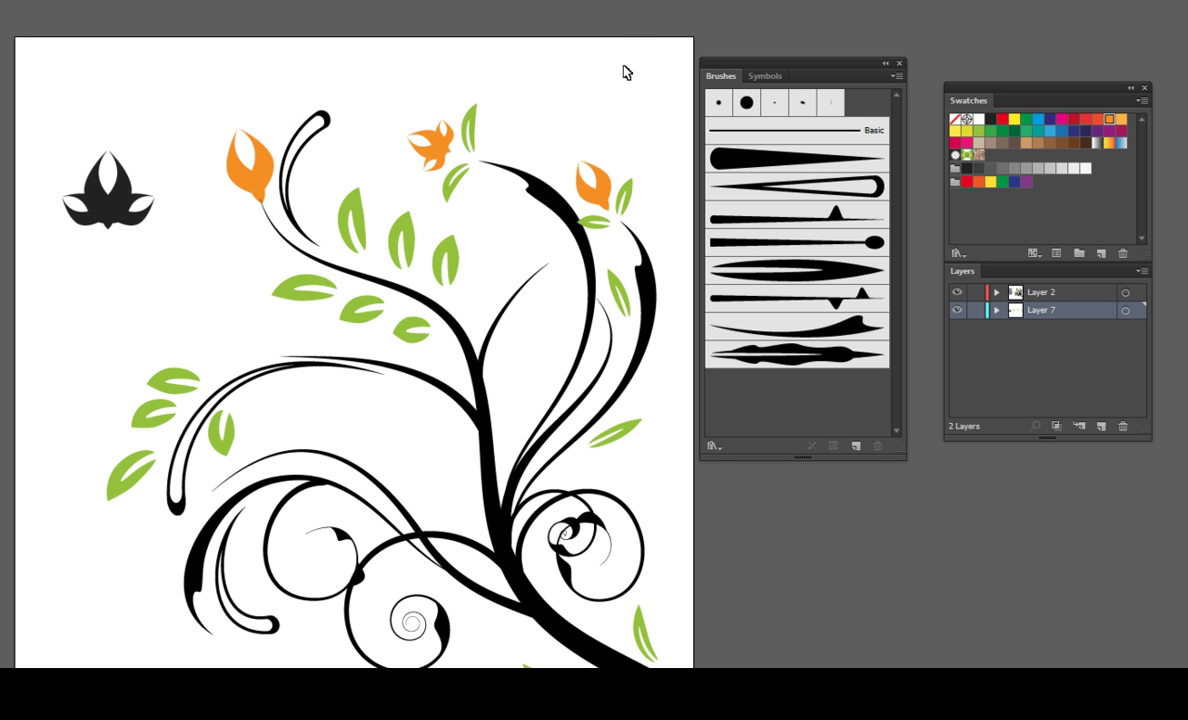
pyautogui.scroll(-3, 500, 200)
pyautogui.scroll(4, 400, 250)
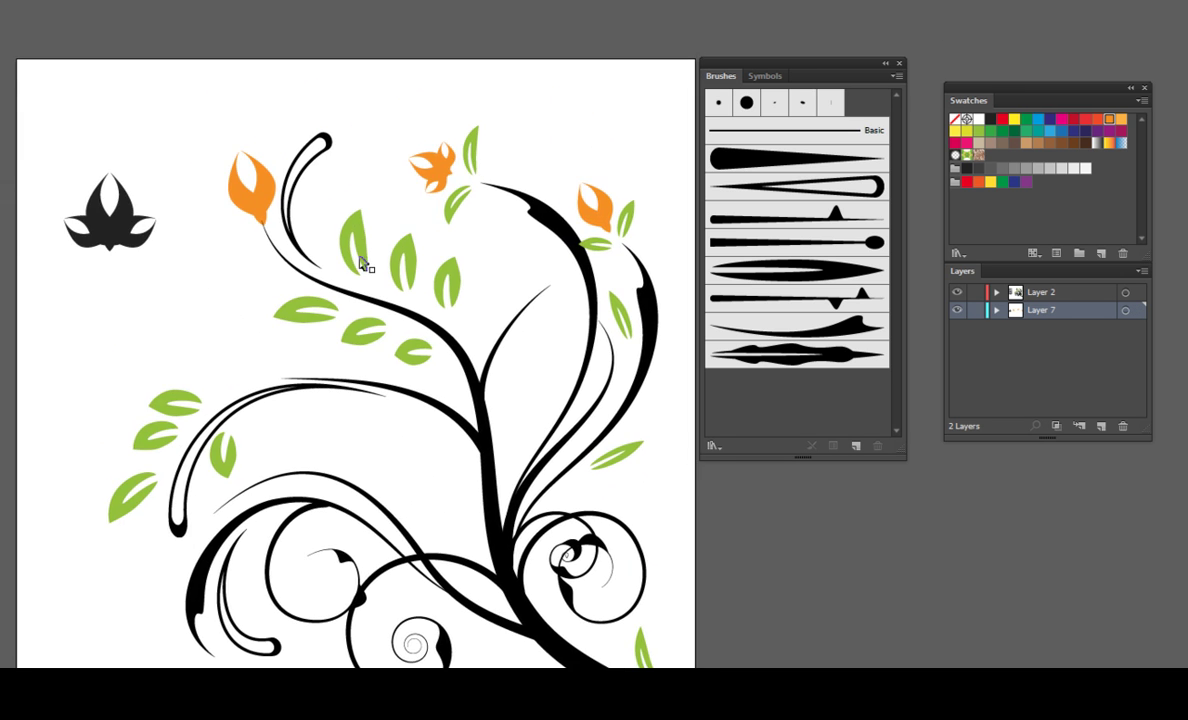
# - Cut the three orange buds onto a new layer and paste them in place
pyautogui.click(250, 182)
pyautogui.keyDown('shift'); pyautogui.click(420, 160); pyautogui.keyUp('shift')
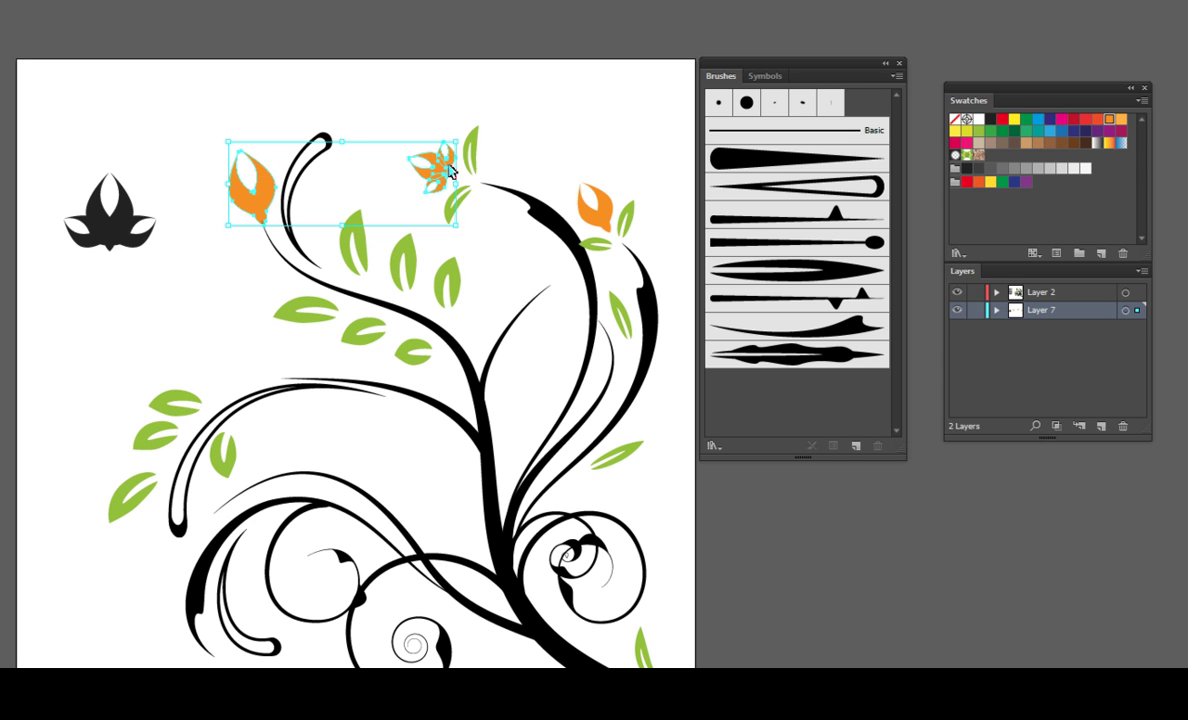
pyautogui.keyDown('shift'); pyautogui.click(595, 205); pyautogui.keyUp('shift')
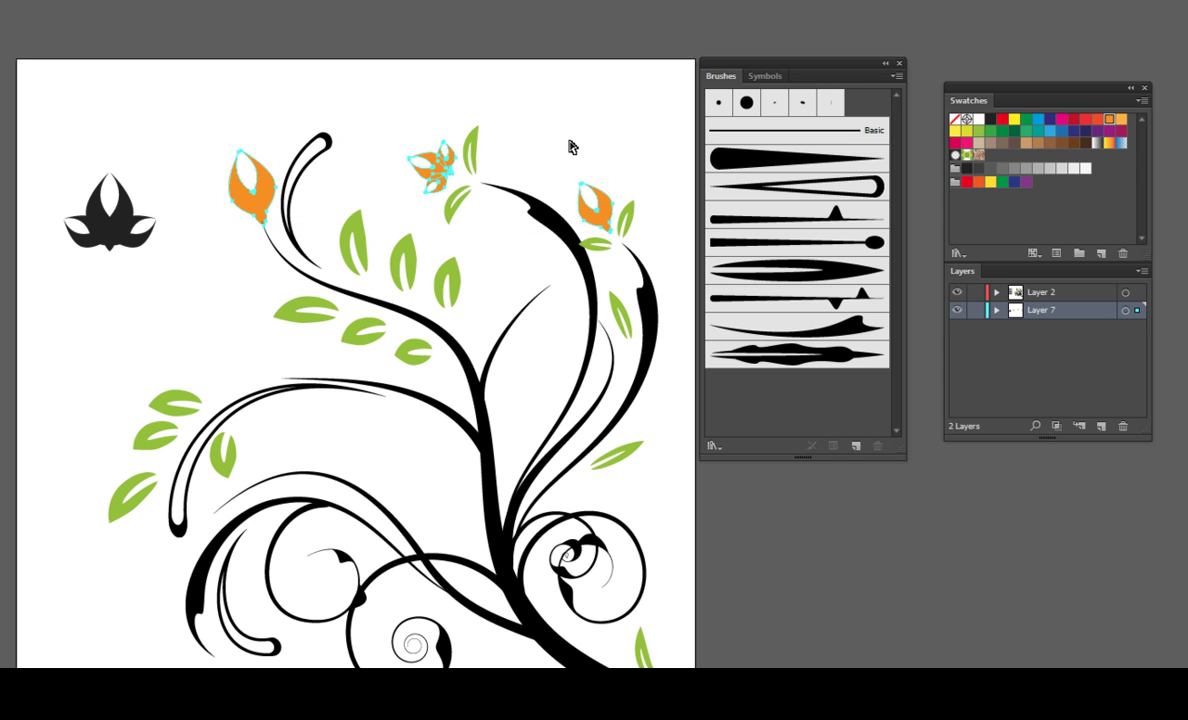
pyautogui.press('Delete')
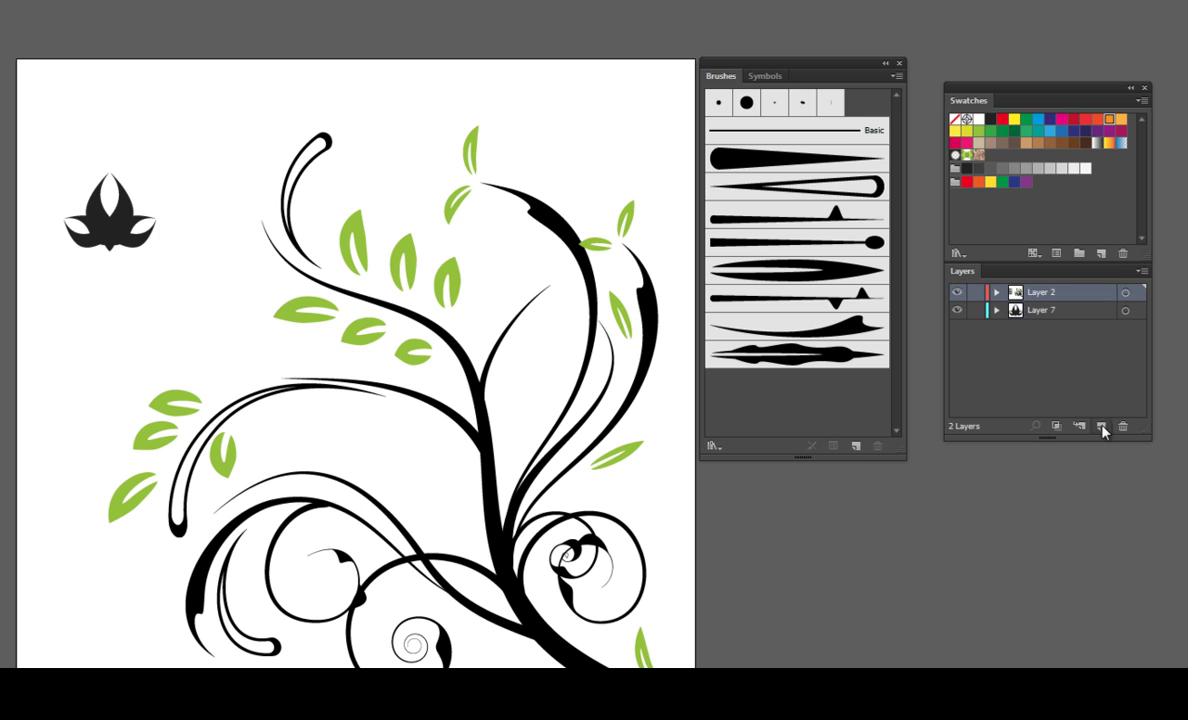
pyautogui.click(1101, 426)
pyautogui.hotkey('ctrl', 'f')
pyautogui.click(500, 30)
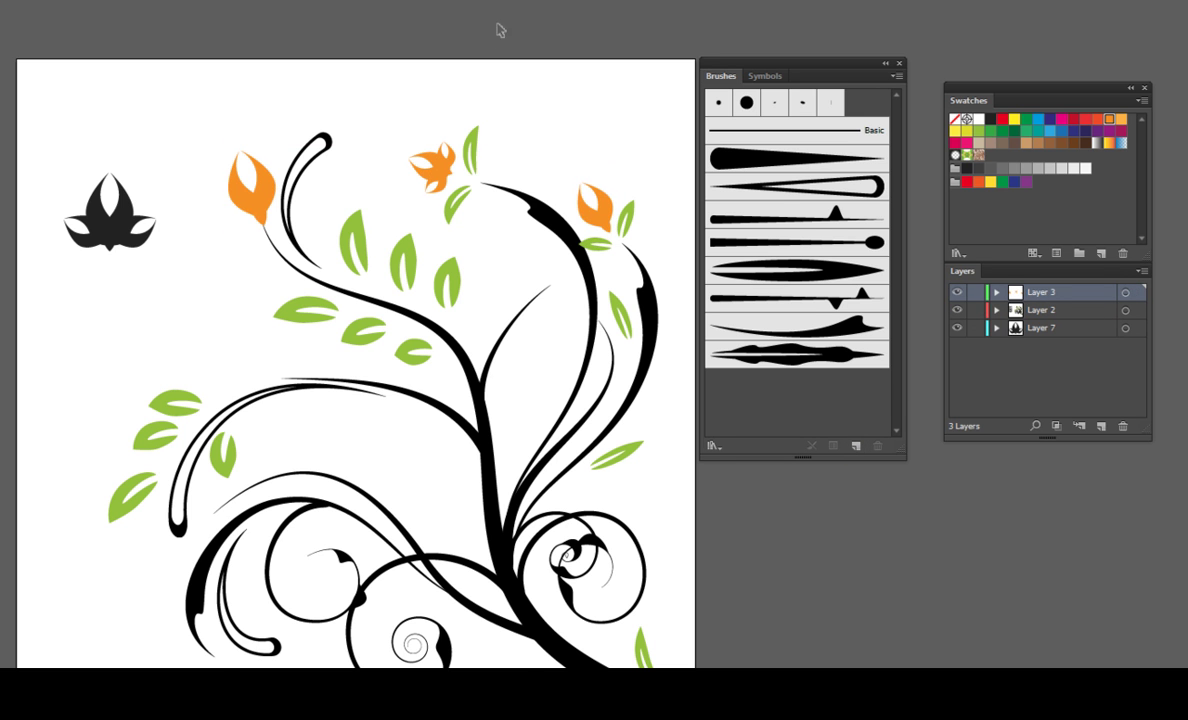
# - Move the black lotus out to the top-left corner and pan to the spare shapes
pyautogui.moveTo(385, 55); pyautogui.dragTo(334, 108)
pyautogui.moveTo(382, 223); pyautogui.dragTo(441, 138)
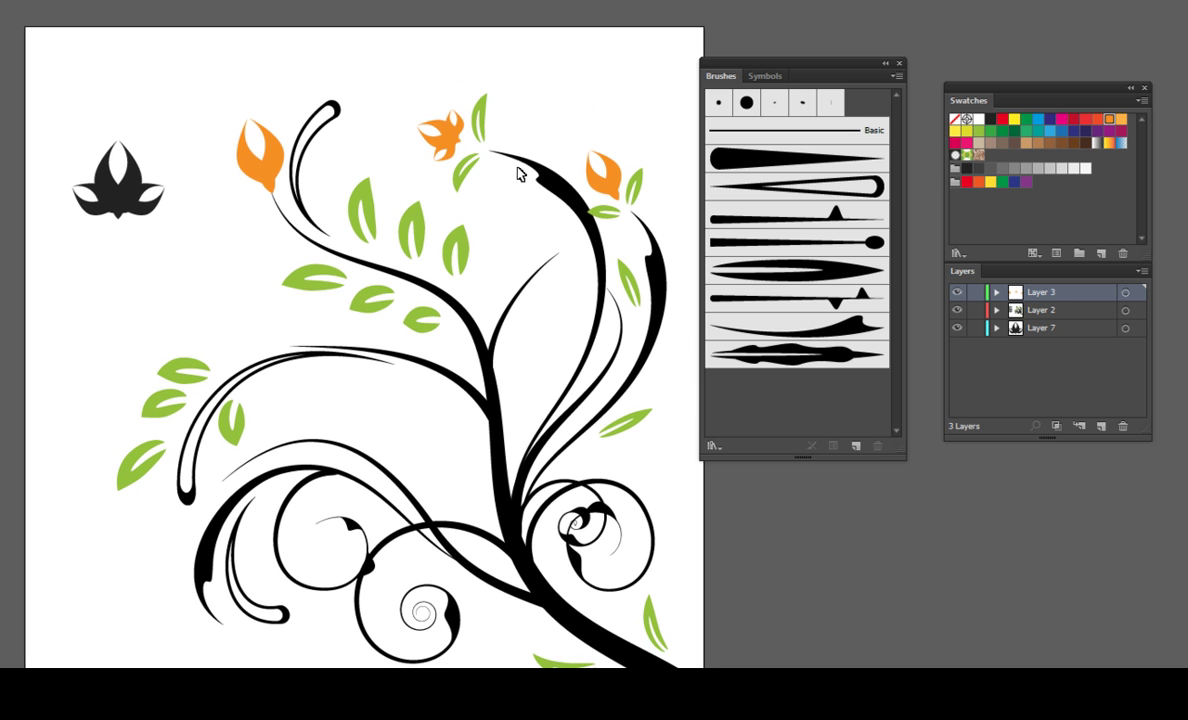
pyautogui.moveTo(201, 243); pyautogui.dragTo(313, 257)
pyautogui.moveTo(230, 168)
pyautogui.mouseDown()
pyautogui.moveTo(159, 133)
pyautogui.moveTo(18, 22)
pyautogui.mouseUp()
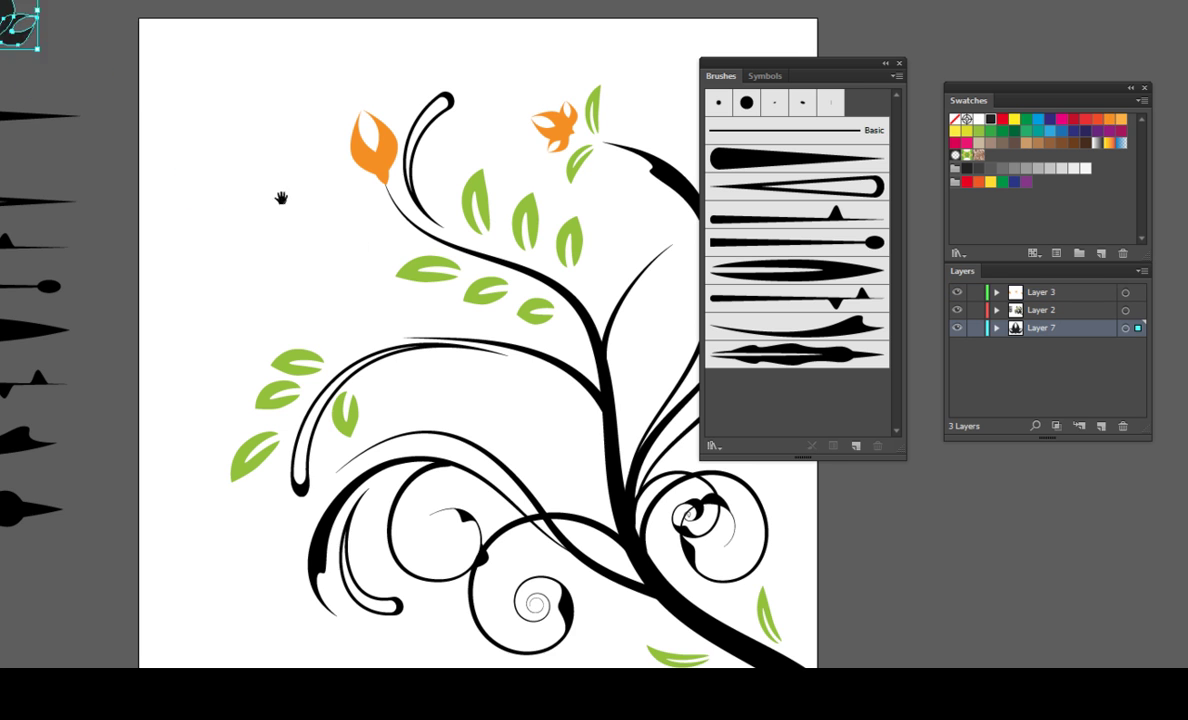
pyautogui.moveTo(281, 197); pyautogui.dragTo(213, 185)
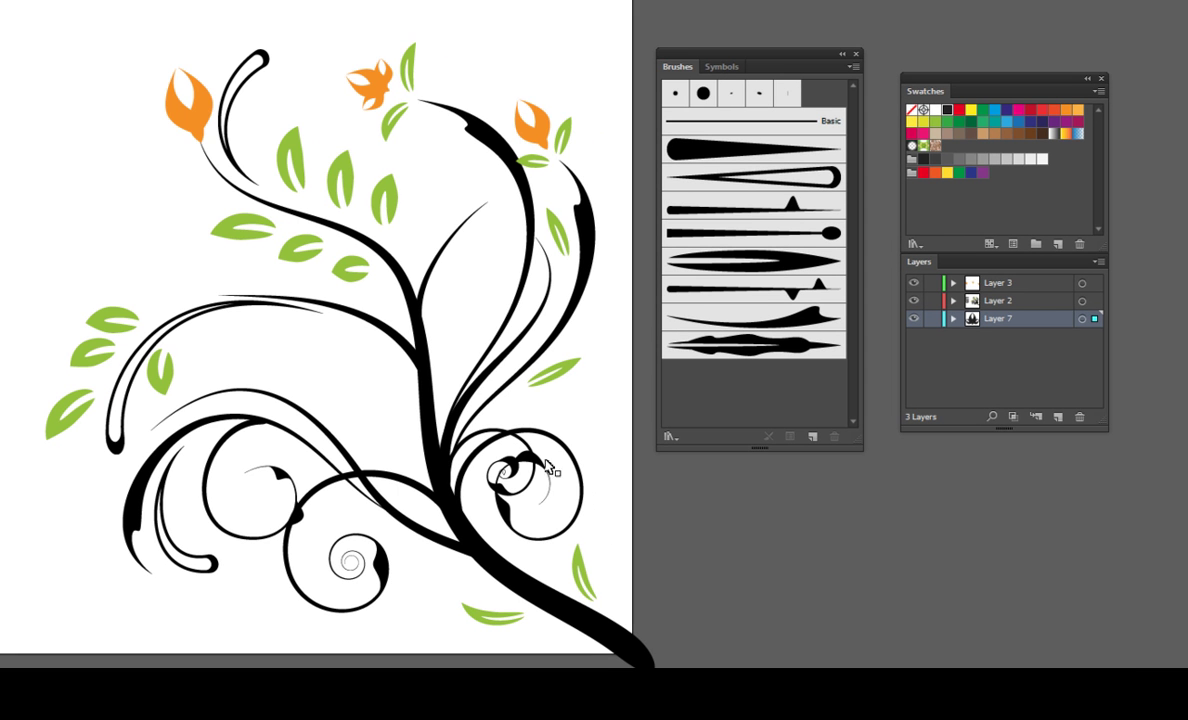
pyautogui.moveTo(308, 327)
pyautogui.mouseDown()
pyautogui.moveTo(324, 284)
pyautogui.moveTo(318, 329)
pyautogui.mouseUp()
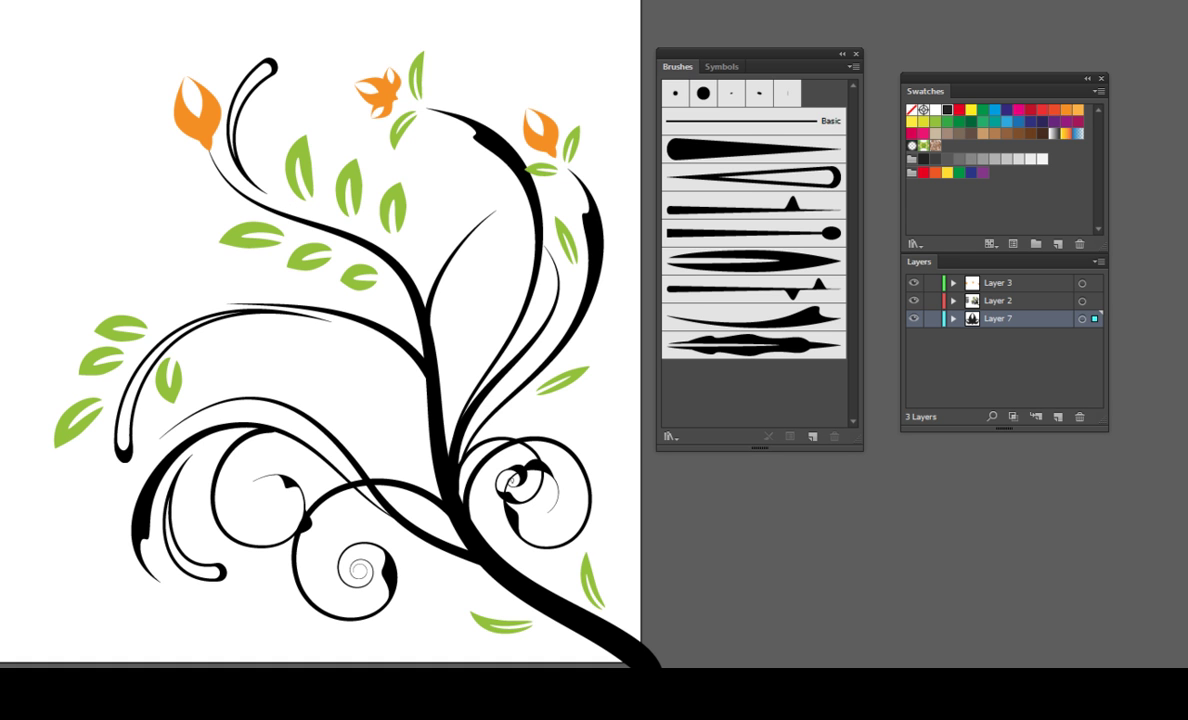
pyautogui.scroll(-1, 222, 91)
pyautogui.scroll(2, 186, 74)
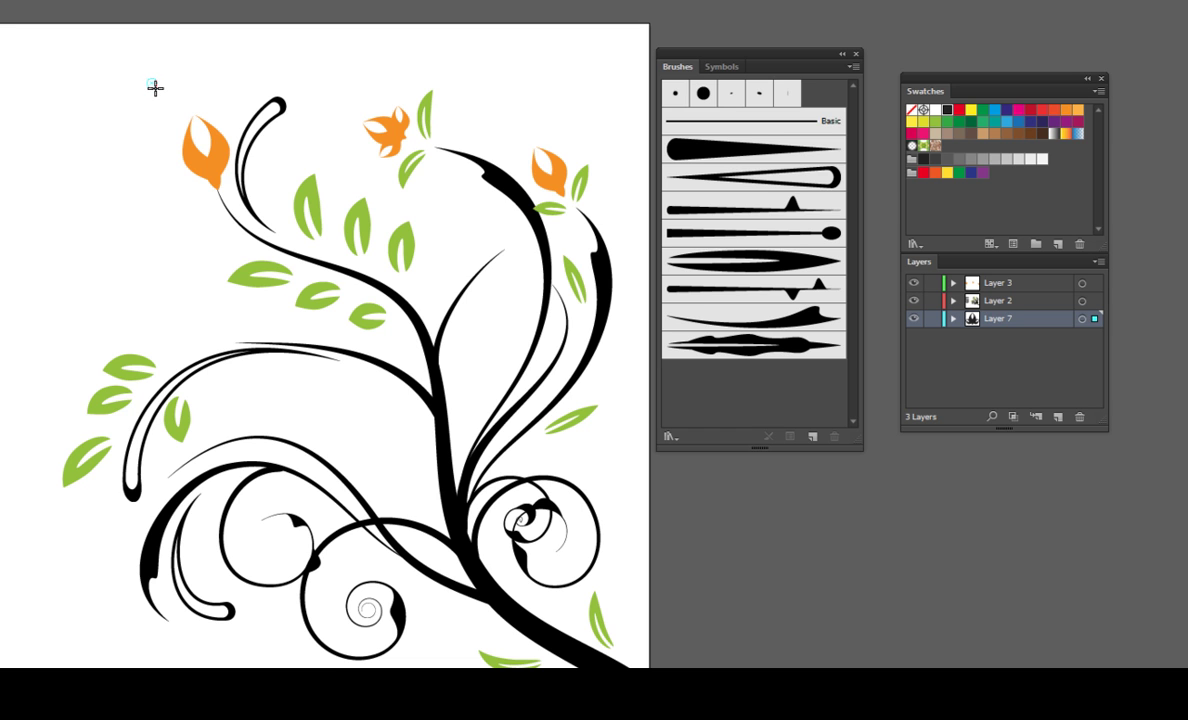
# - Create a small dot near the top-left and duplicate it just to its right
pyautogui.click(152, 84)
pyautogui.keyDown('ctrl'); pyautogui.click(115, 25); pyautogui.keyUp('ctrl')
pyautogui.scroll(-1, 160, 98)
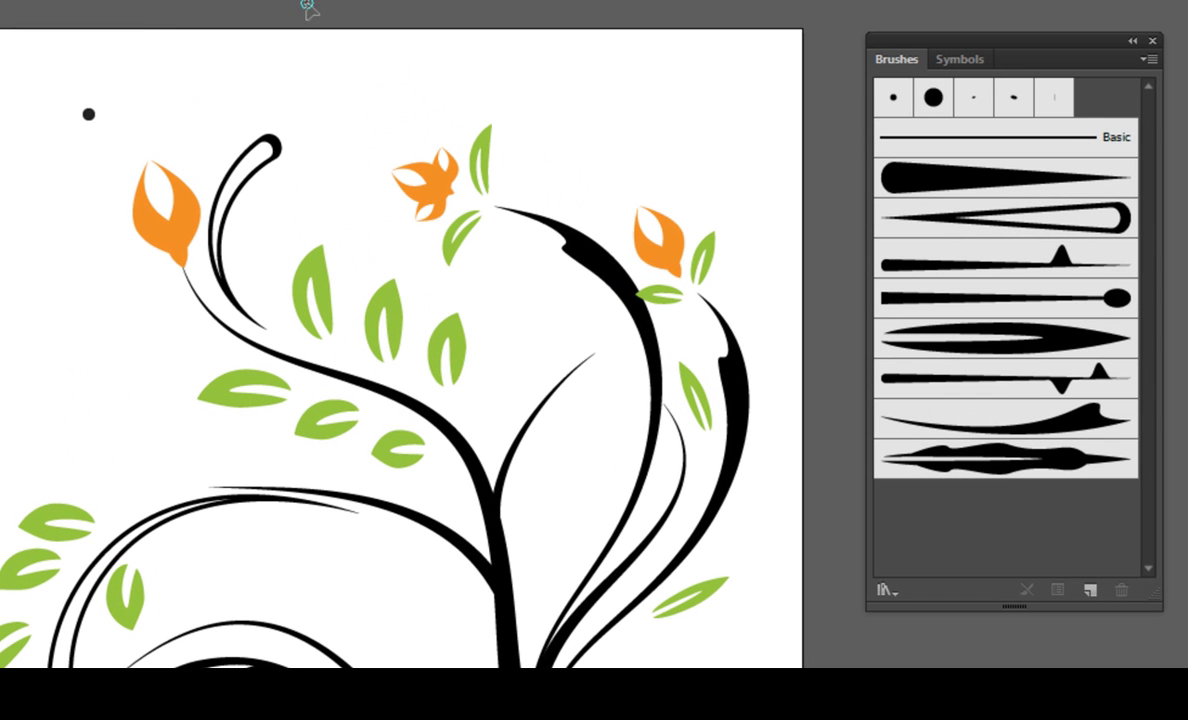
pyautogui.moveTo(329, 146); pyautogui.dragTo(308, 69)
pyautogui.scroll(2, 308, 69)
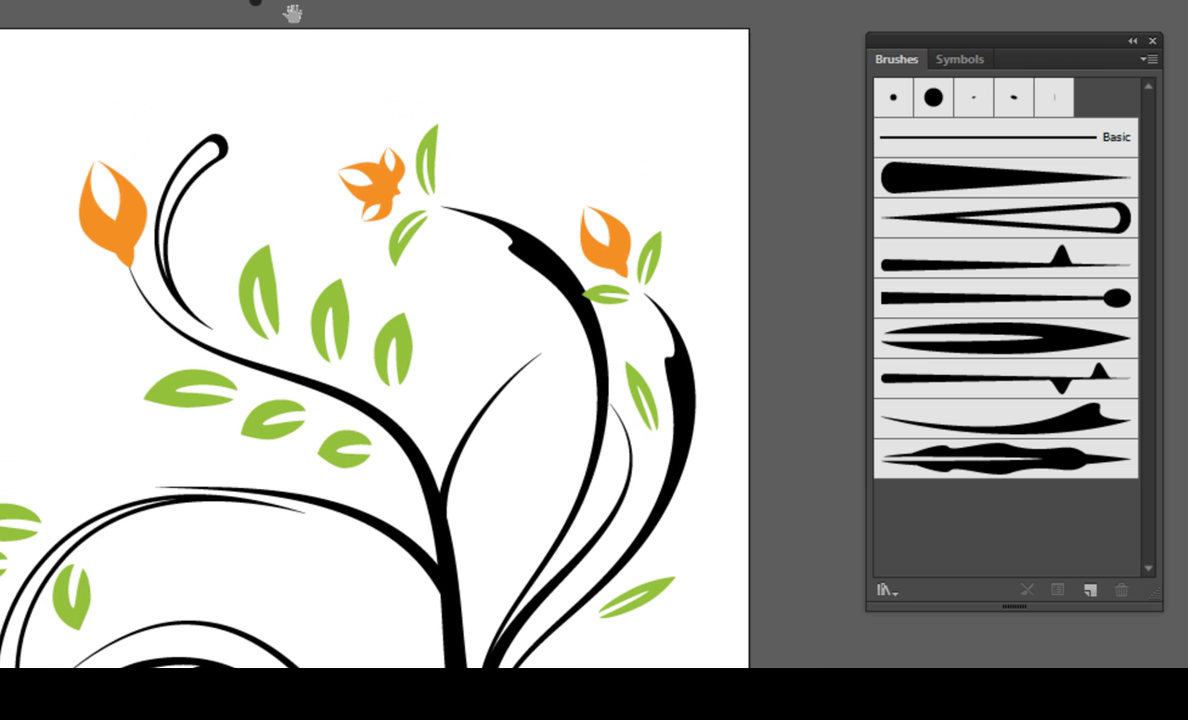
pyautogui.moveTo(292, 16); pyautogui.dragTo(342, 27)
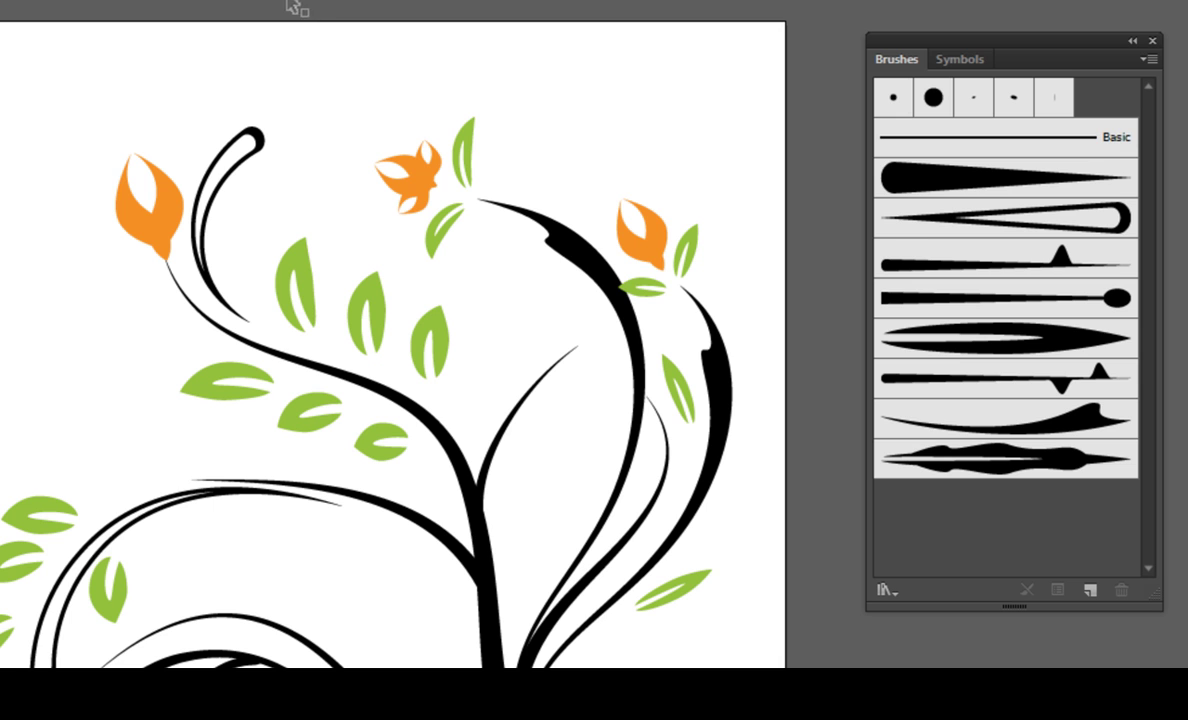
pyautogui.click(94, 78)
pyautogui.keyDown('alt'); pyautogui.moveTo(98, 83); pyautogui.dragTo(127, 85); pyautogui.keyUp('alt')
# - Zoom in on the two dots and give the ring a heavier stroke weight
pyautogui.scroll(2, 140, 210)
pyautogui.hscroll(-3, 140, 210)
pyautogui.hotkey('ctrl', '+')
pyautogui.scroll(3, 232, 140)
pyautogui.hscroll(-3, 232, 140)
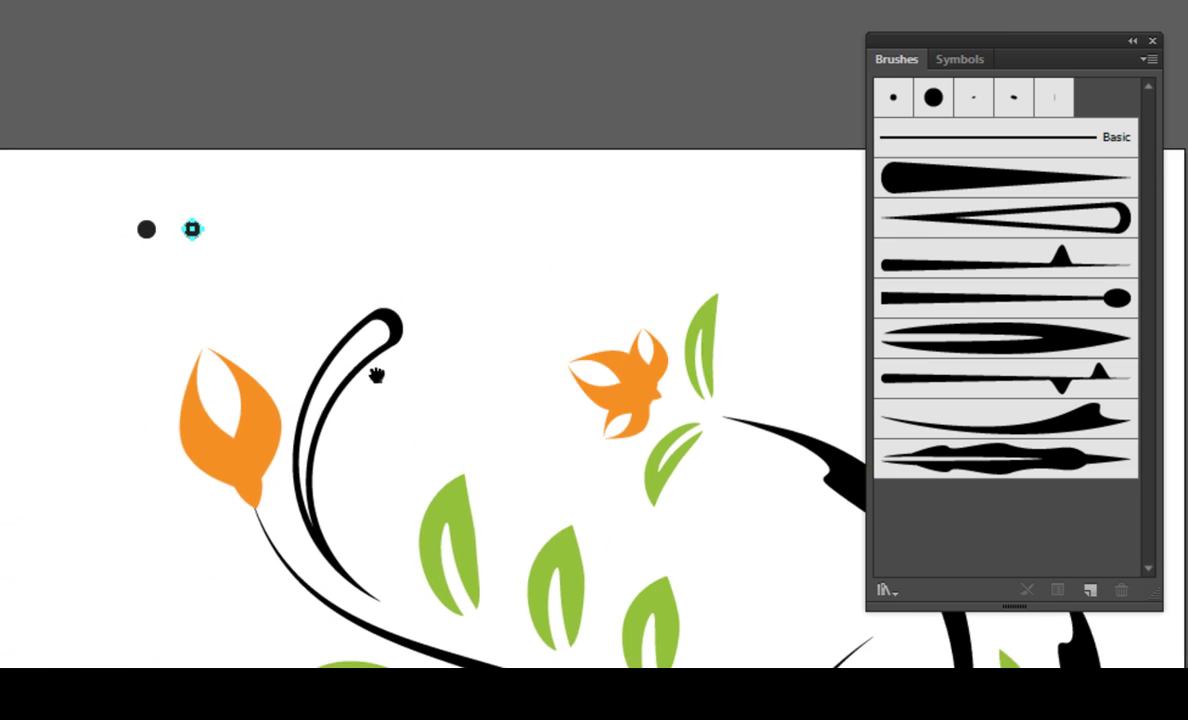
pyautogui.scroll(1, 320, 330)
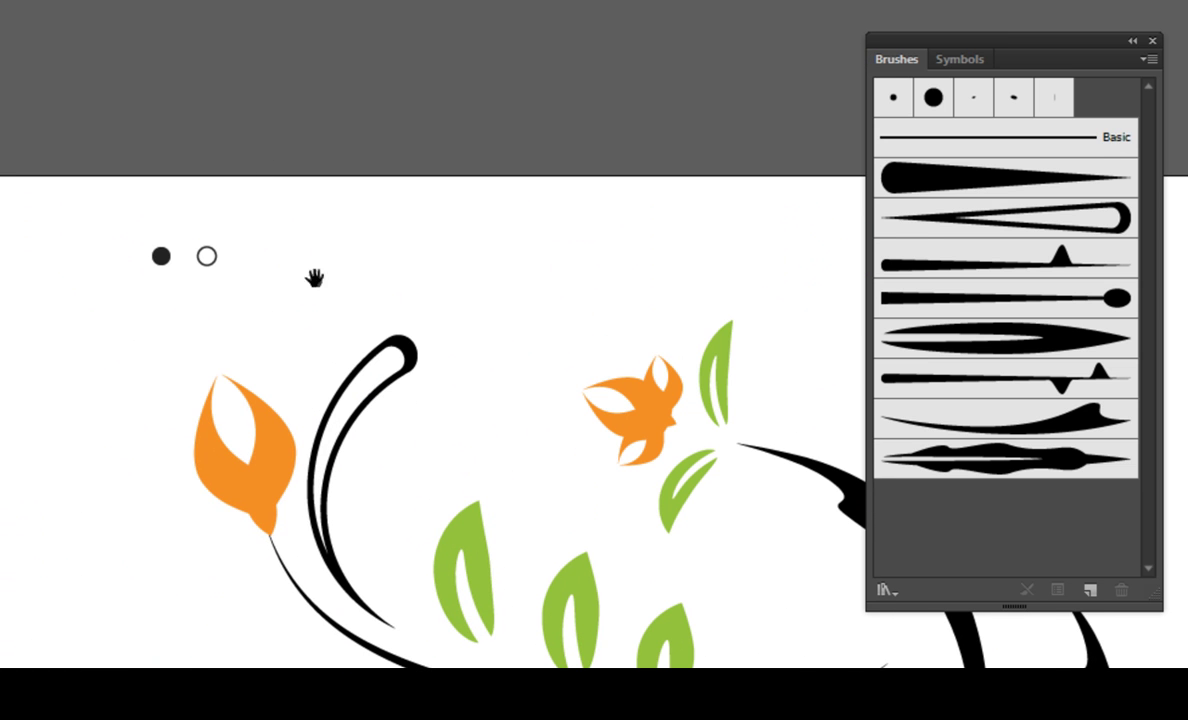
pyautogui.moveTo(313, 276); pyautogui.dragTo(292, 218)
pyautogui.click(95, 0)
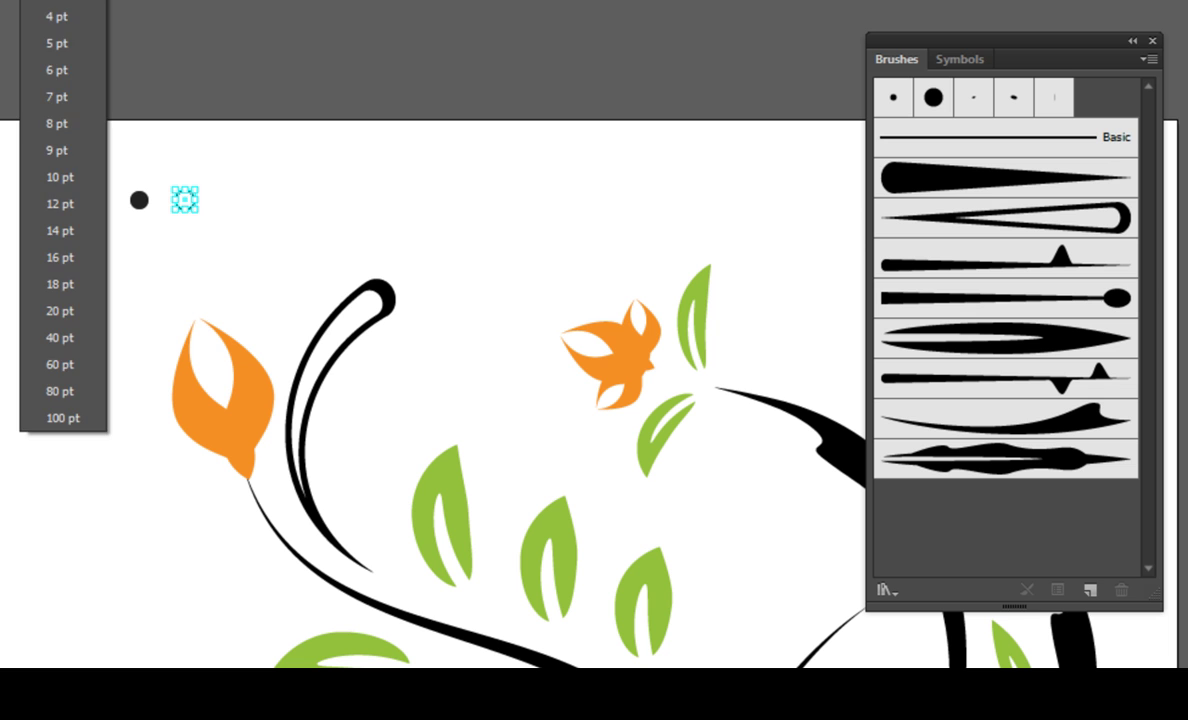
pyautogui.click(210, 29)
# - Select the thick ring and drag it into the Brushes panel as a new brush
pyautogui.moveTo(288, 276); pyautogui.dragTo(294, 273)
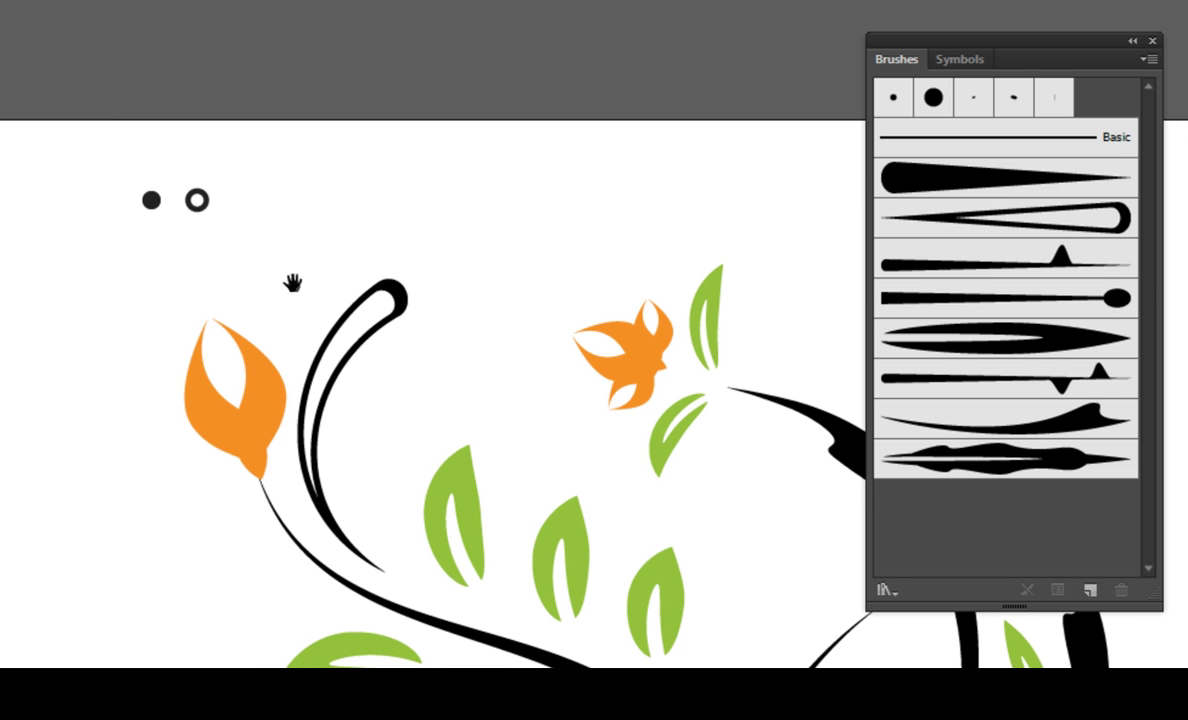
pyautogui.scroll(-2, 119, 146)
pyautogui.hotkey('ctrl', '-')
pyautogui.hotkey('ctrl', '+')
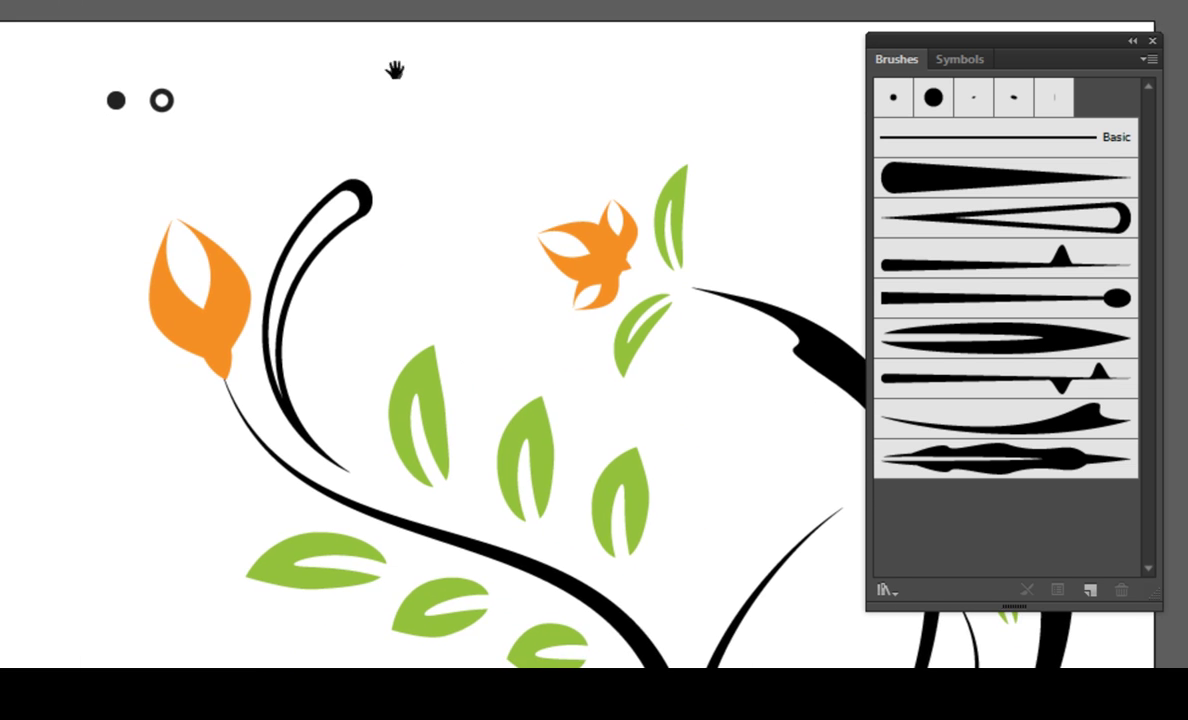
pyautogui.moveTo(85, 95); pyautogui.dragTo(252, 156)
pyautogui.click(200, 135)
pyautogui.moveTo(163, 105)
pyautogui.mouseDown()
pyautogui.moveTo(515, 72)
pyautogui.moveTo(1079, 100)
pyautogui.mouseUp()
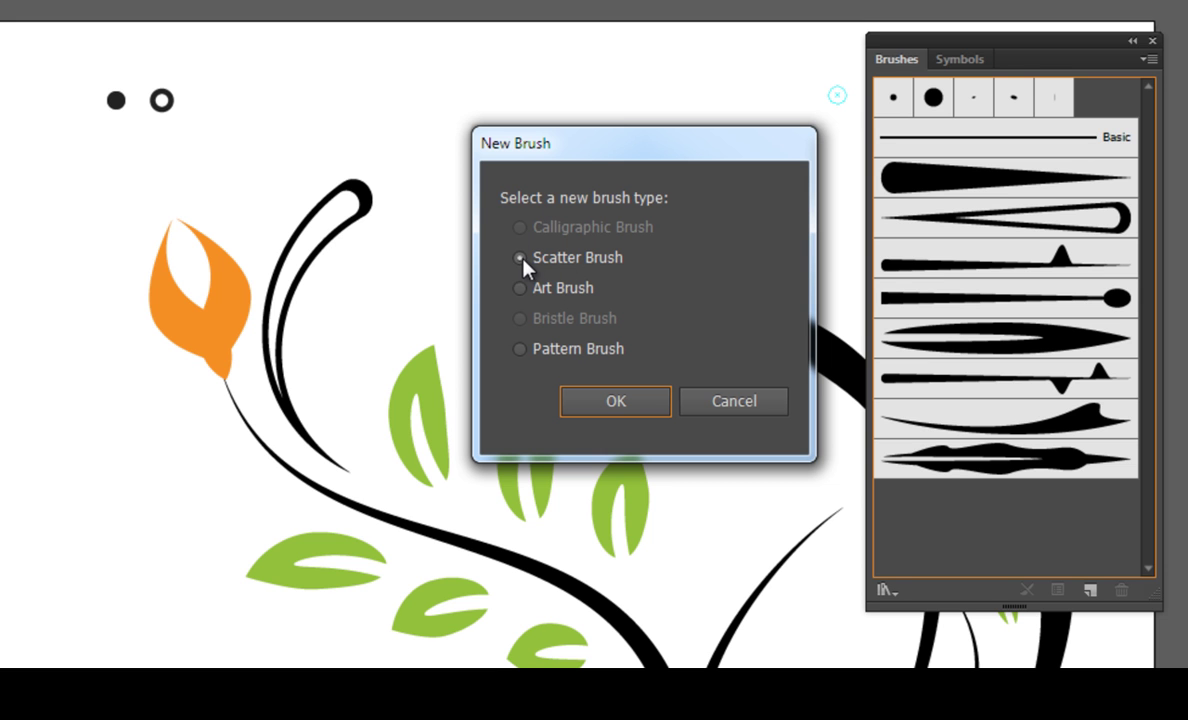
# - Save the ring as Scatter Brush 1 with Tints colorization
pyautogui.click(626, 410)
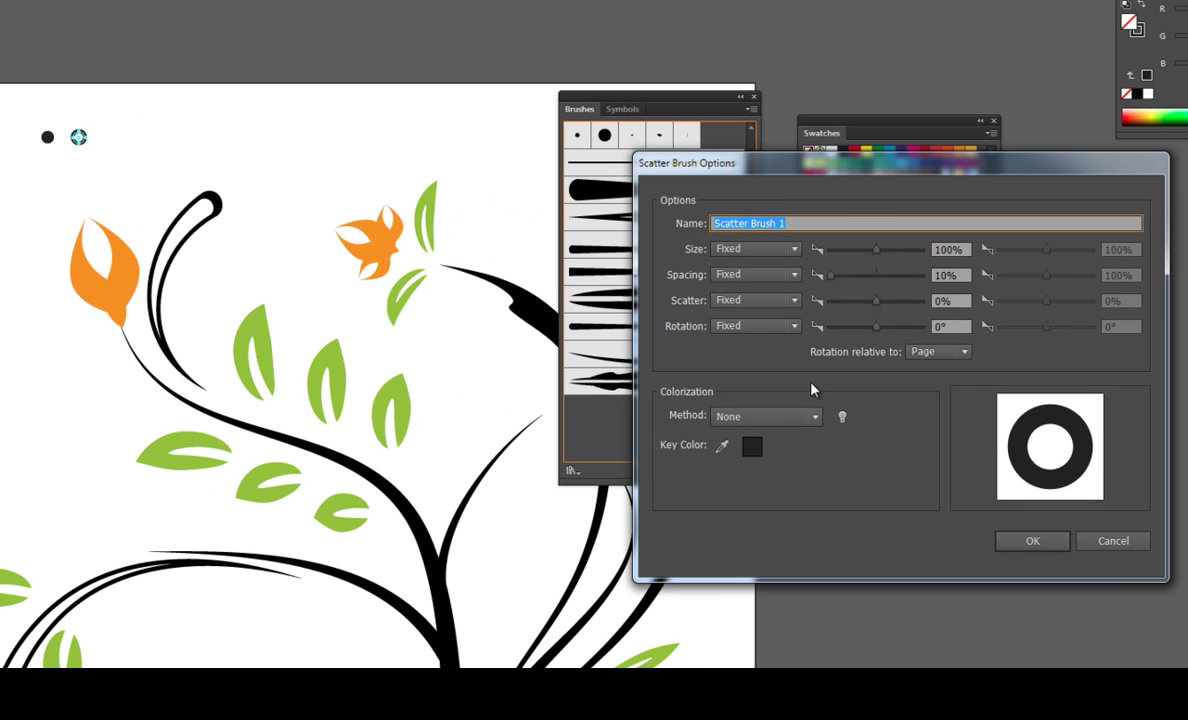
pyautogui.moveTo(829, 173); pyautogui.dragTo(756, 220)
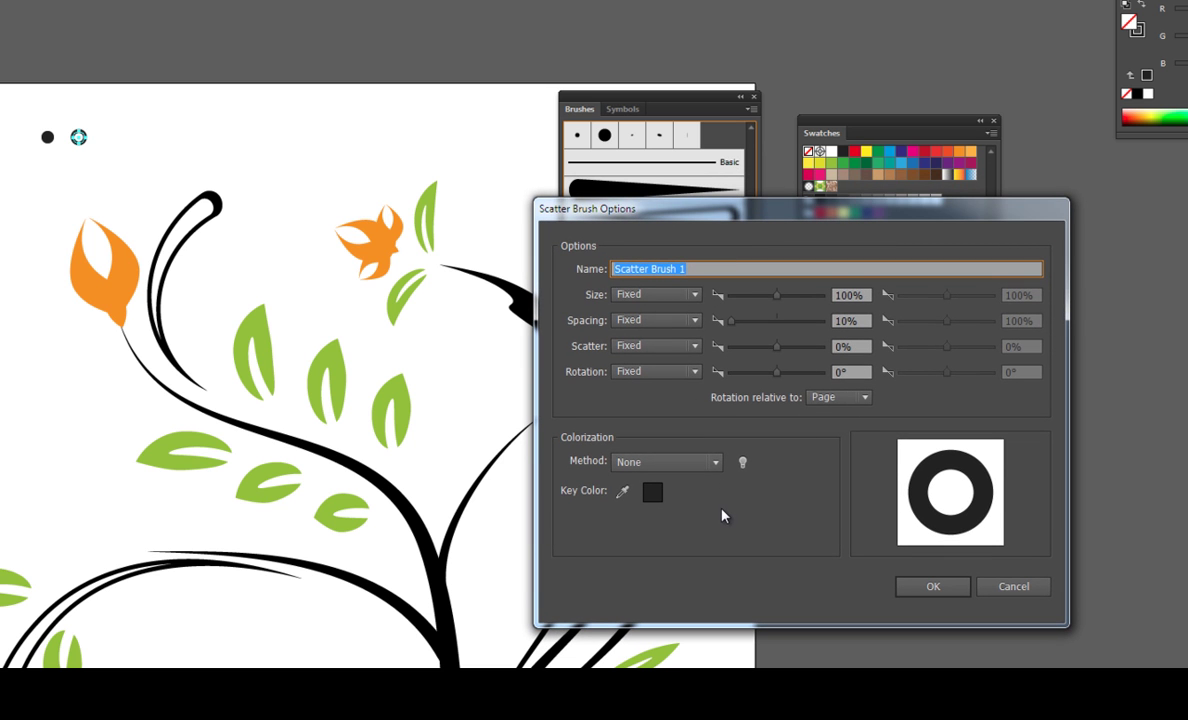
pyautogui.click(714, 462)
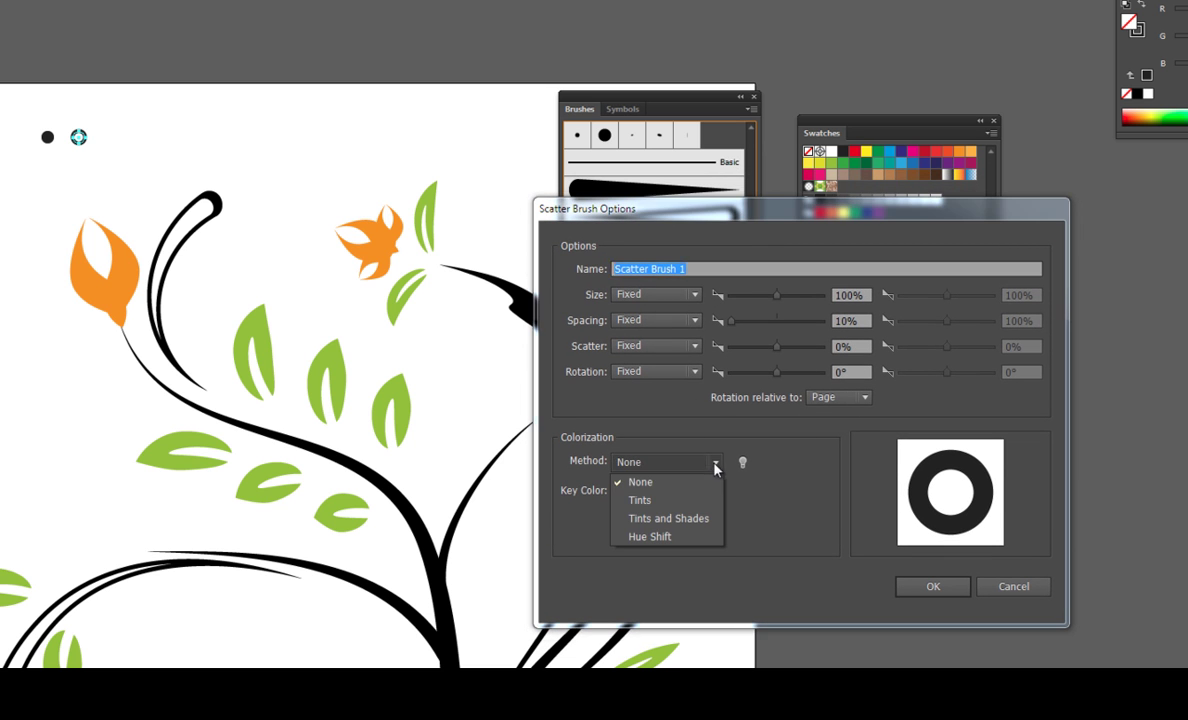
pyautogui.click(661, 500)
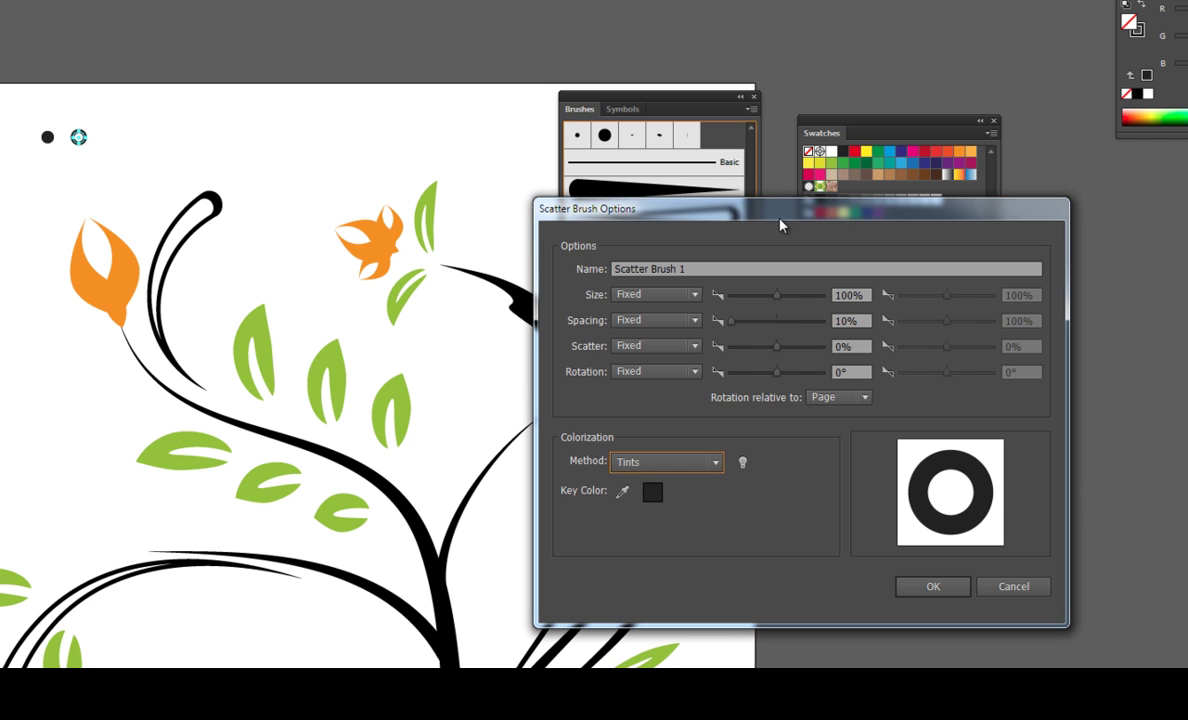
pyautogui.moveTo(779, 219); pyautogui.dragTo(757, 213)
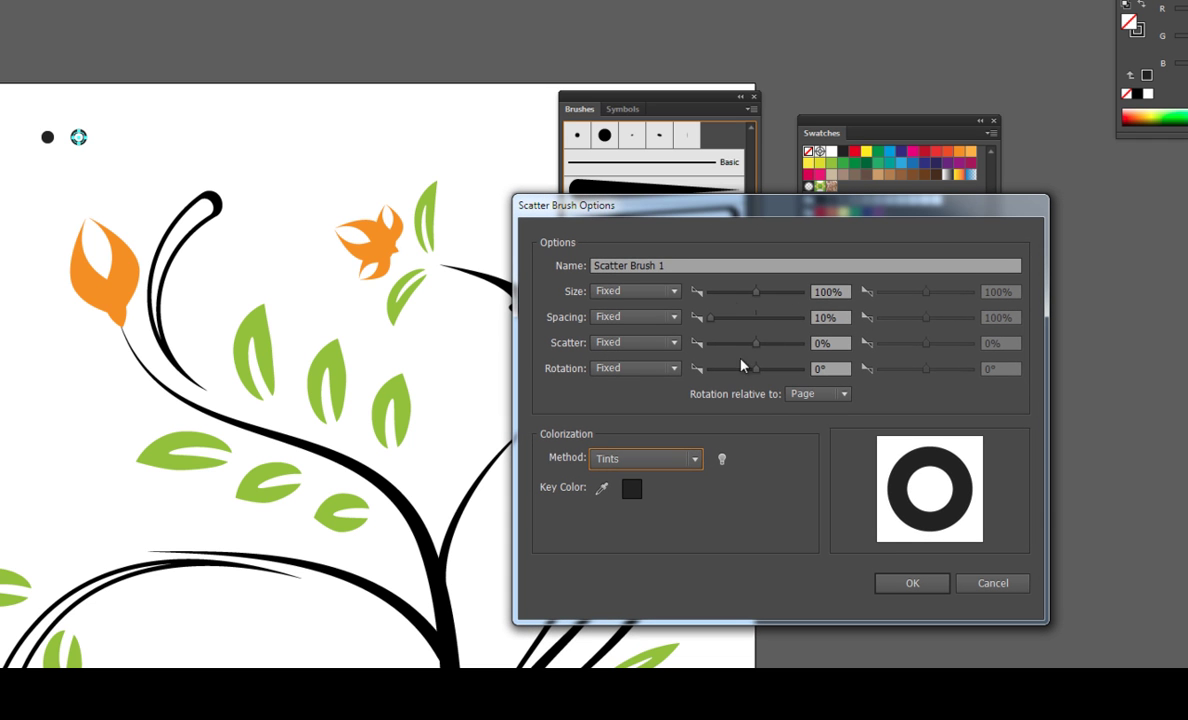
pyautogui.click(912, 584)
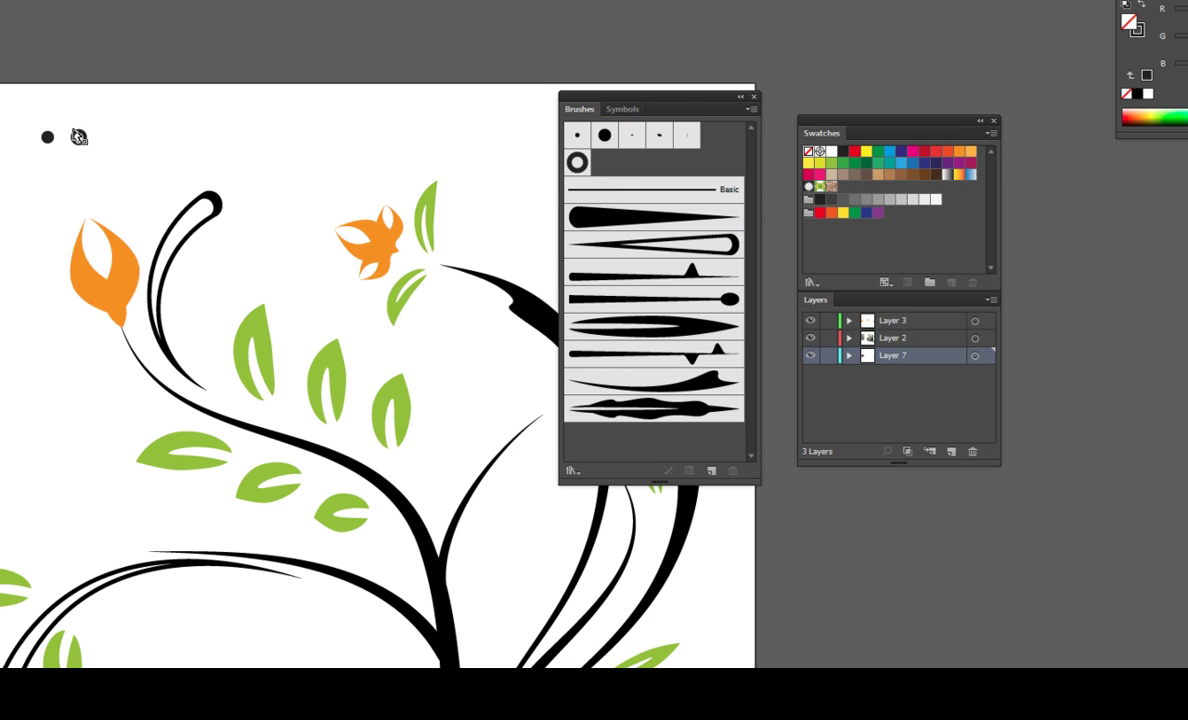
# - Save the solid dot as Scatter Brush 2 with Tints colorization
pyautogui.moveTo(58, 175); pyautogui.dragTo(641, 190)
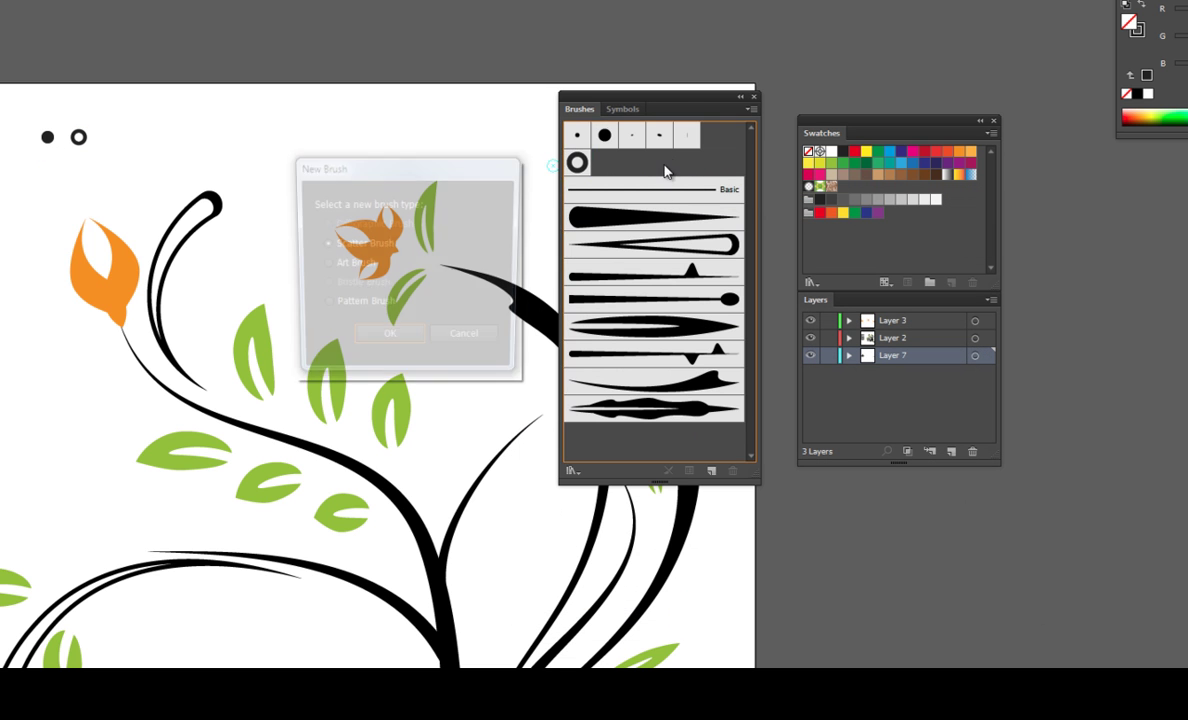
pyautogui.click(390, 341)
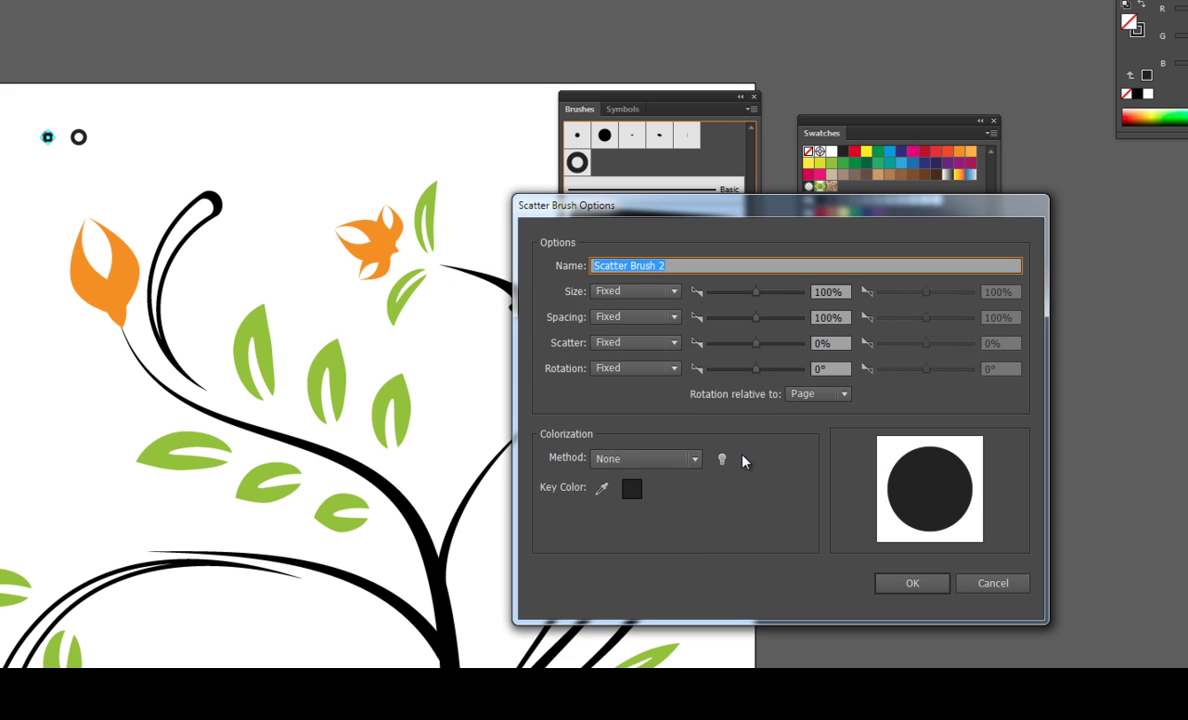
pyautogui.click(694, 458)
pyautogui.click(655, 500)
pyautogui.click(910, 584)
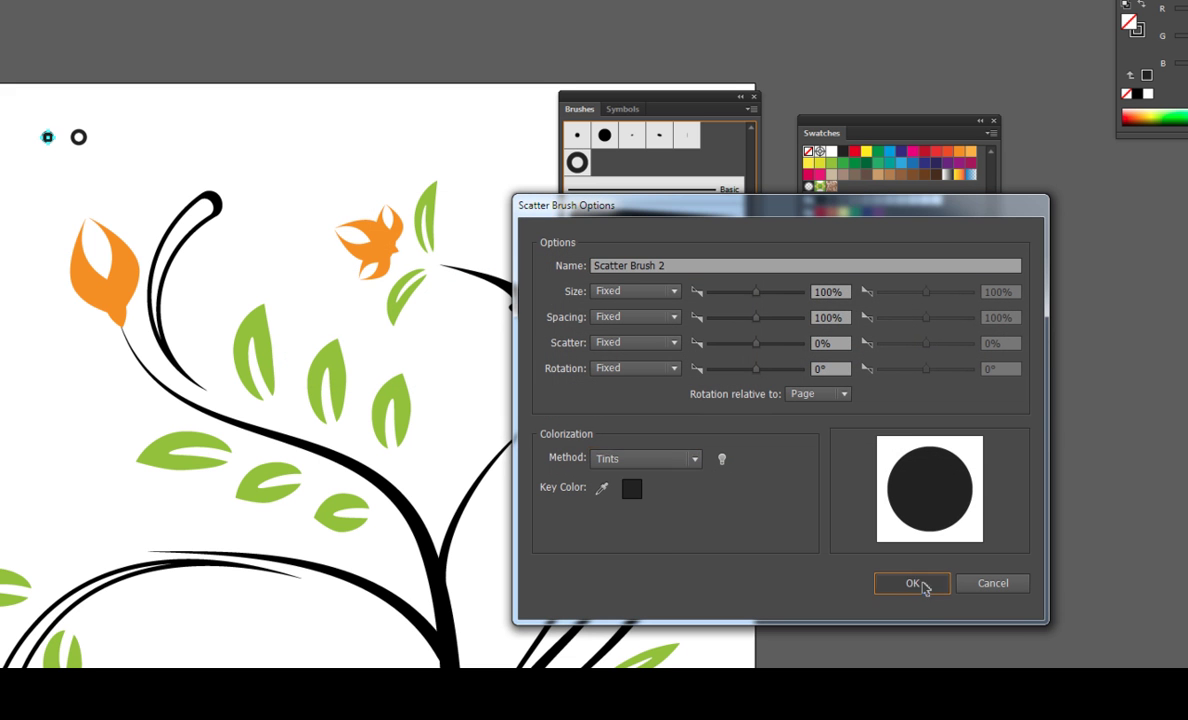
pyautogui.click(378, 138)
pyautogui.scroll(-2, 260, 186)
pyautogui.hotkey('ctrl', '-')
pyautogui.hotkey('ctrl', '+')
pyautogui.hotkey('ctrl', '-')
# - Stack the Swatches, Layers and Brushes panels beside the artboard with the whole tree in view
pyautogui.scroll(-2, 330, 340)
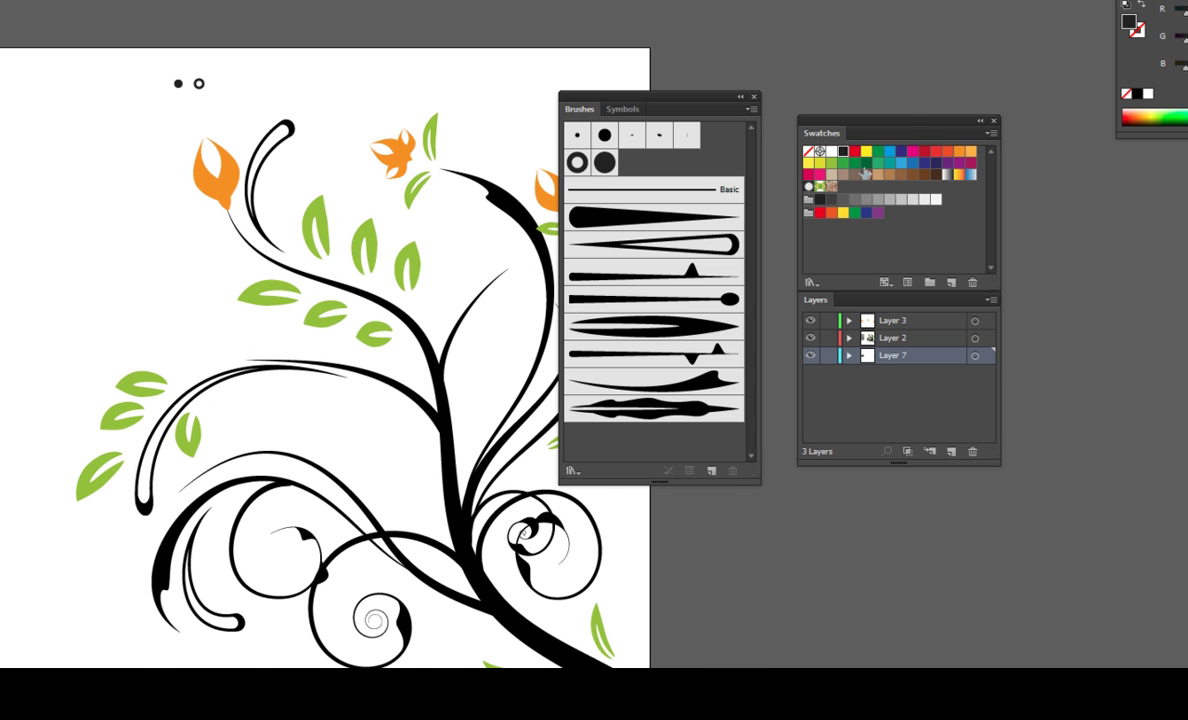
pyautogui.moveTo(905, 130); pyautogui.dragTo(1007, 56)
pyautogui.moveTo(711, 98)
pyautogui.mouseDown()
pyautogui.moveTo(772, 121)
pyautogui.moveTo(797, 78)
pyautogui.moveTo(796, 48)
pyautogui.moveTo(963, 451)
pyautogui.moveTo(1027, 405)
pyautogui.mouseUp()
pyautogui.moveTo(632, 266); pyautogui.dragTo(762, 340)
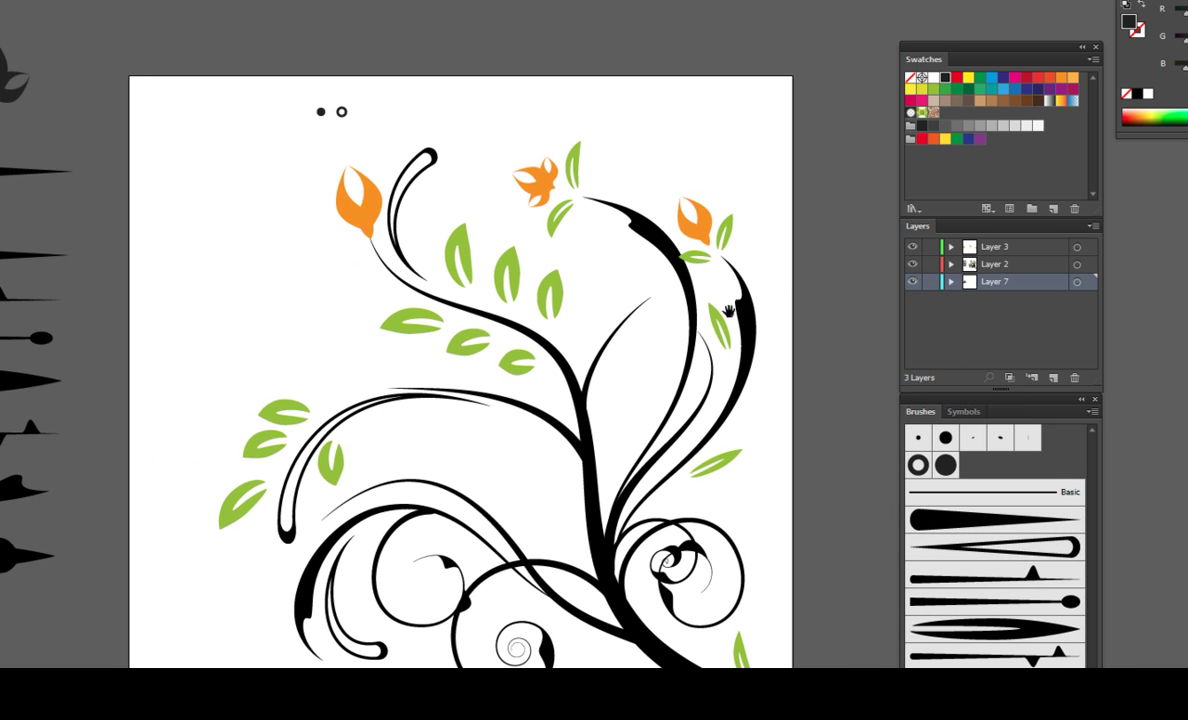
pyautogui.moveTo(999, 52); pyautogui.dragTo(910, 23)
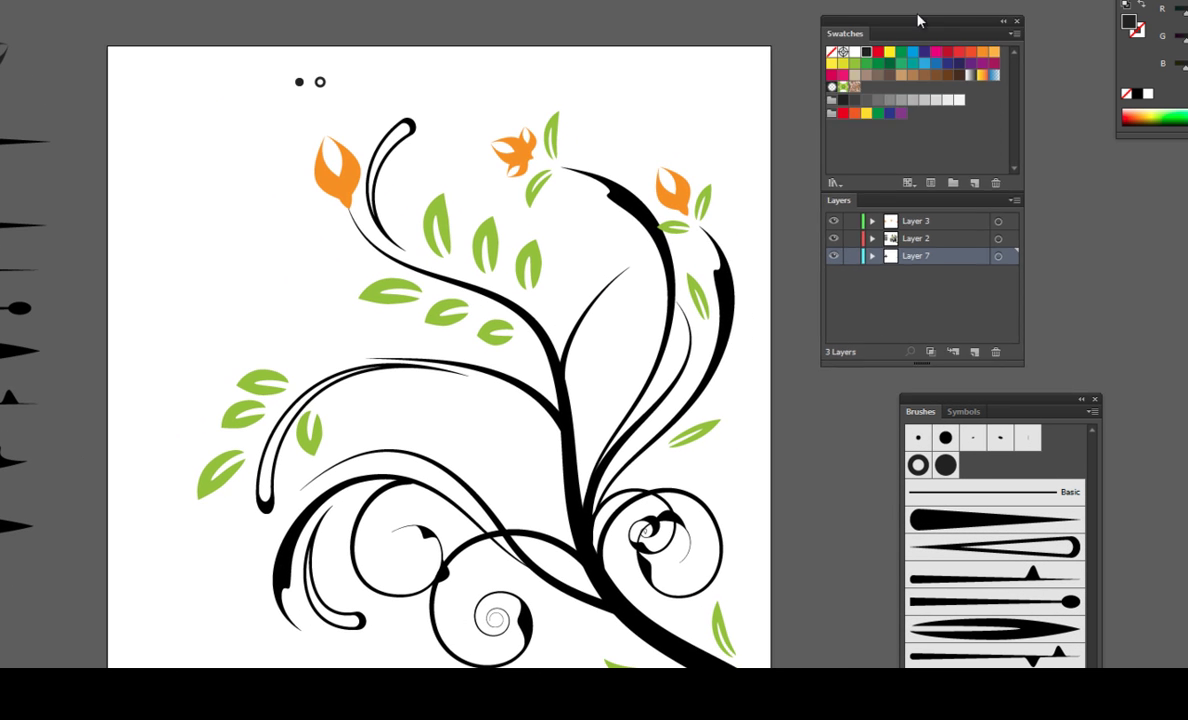
pyautogui.moveTo(1013, 411); pyautogui.dragTo(924, 382)
# - Undo a trial dot stroke near the orange bud and set Fill to None, keeping a black stroke
pyautogui.moveTo(645, 340)
pyautogui.mouseDown()
pyautogui.moveTo(545, 338)
pyautogui.moveTo(557, 340)
pyautogui.mouseUp()
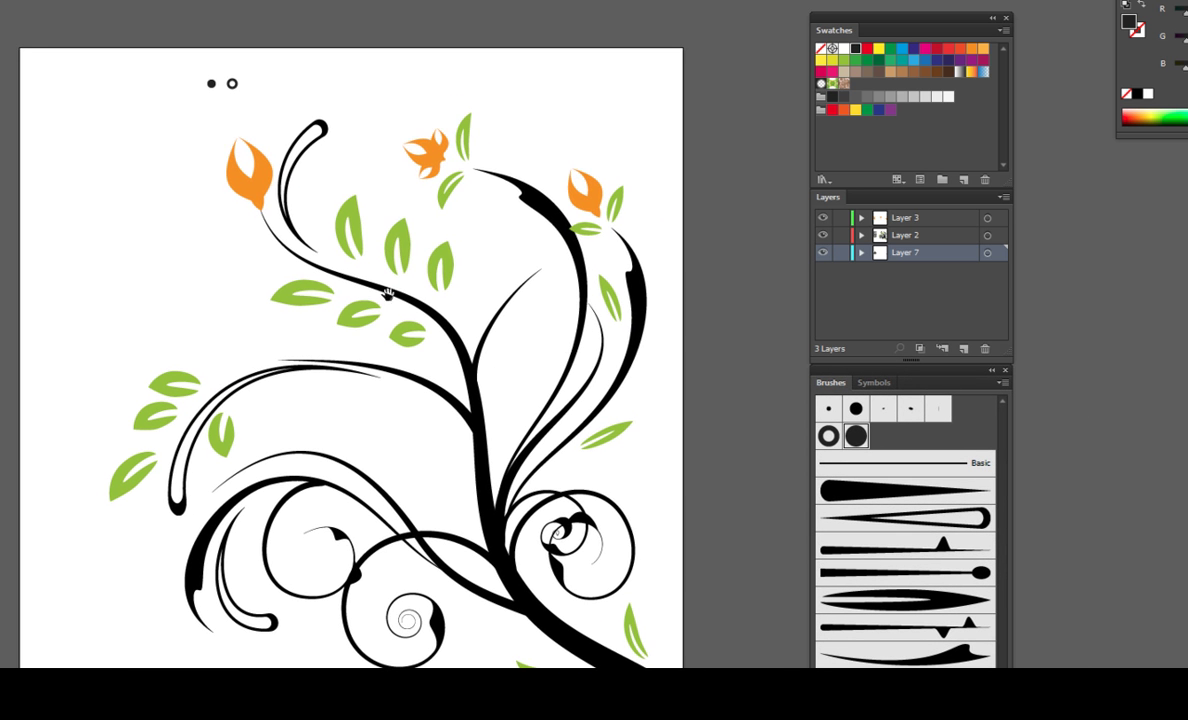
pyautogui.moveTo(399, 306); pyautogui.dragTo(422, 319)
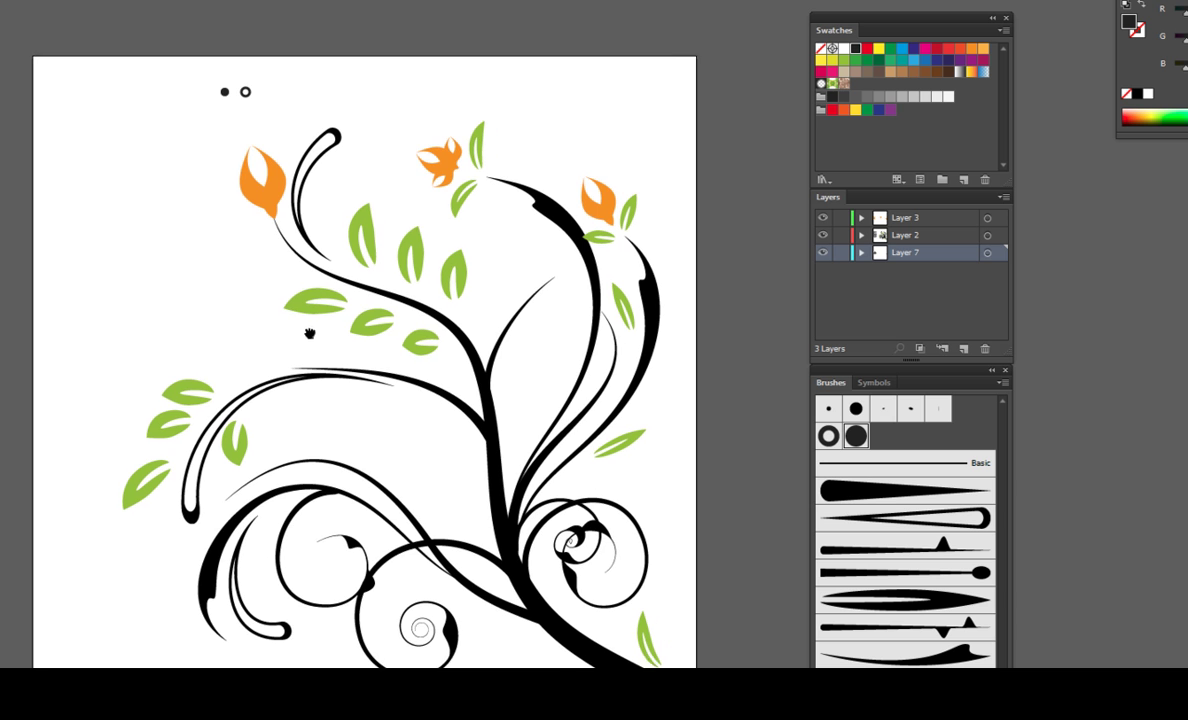
pyautogui.moveTo(310, 331); pyautogui.dragTo(287, 315)
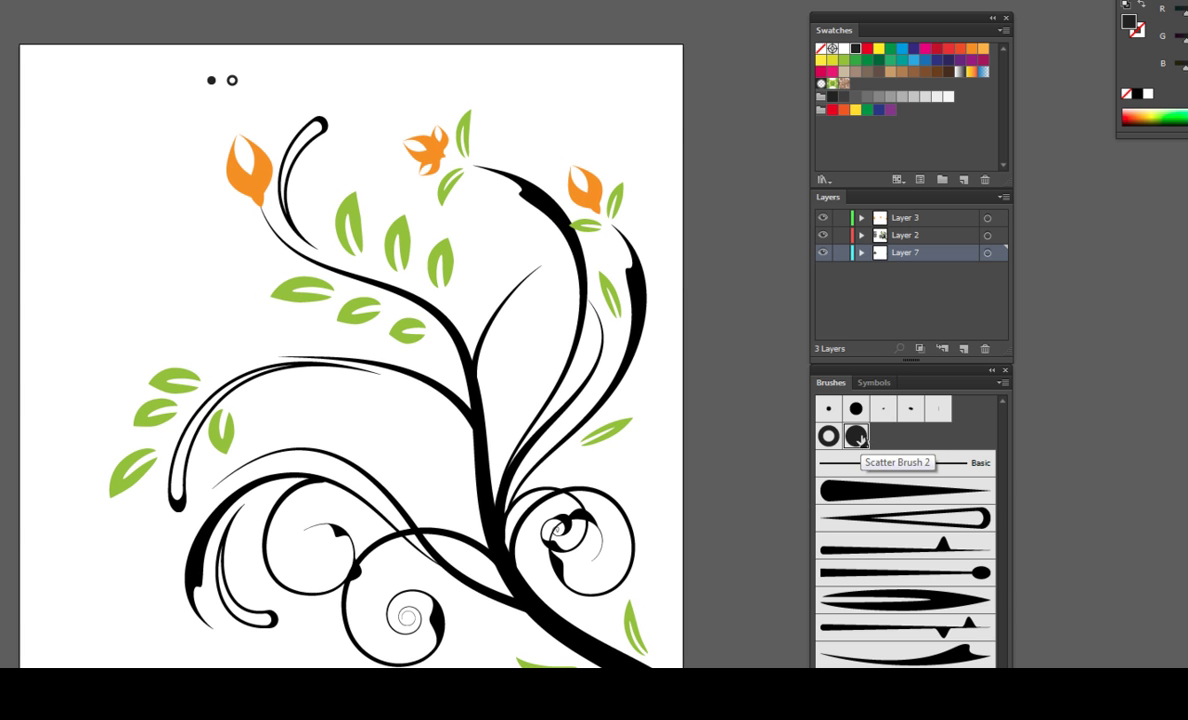
pyautogui.moveTo(272, 246); pyautogui.dragTo(269, 244)
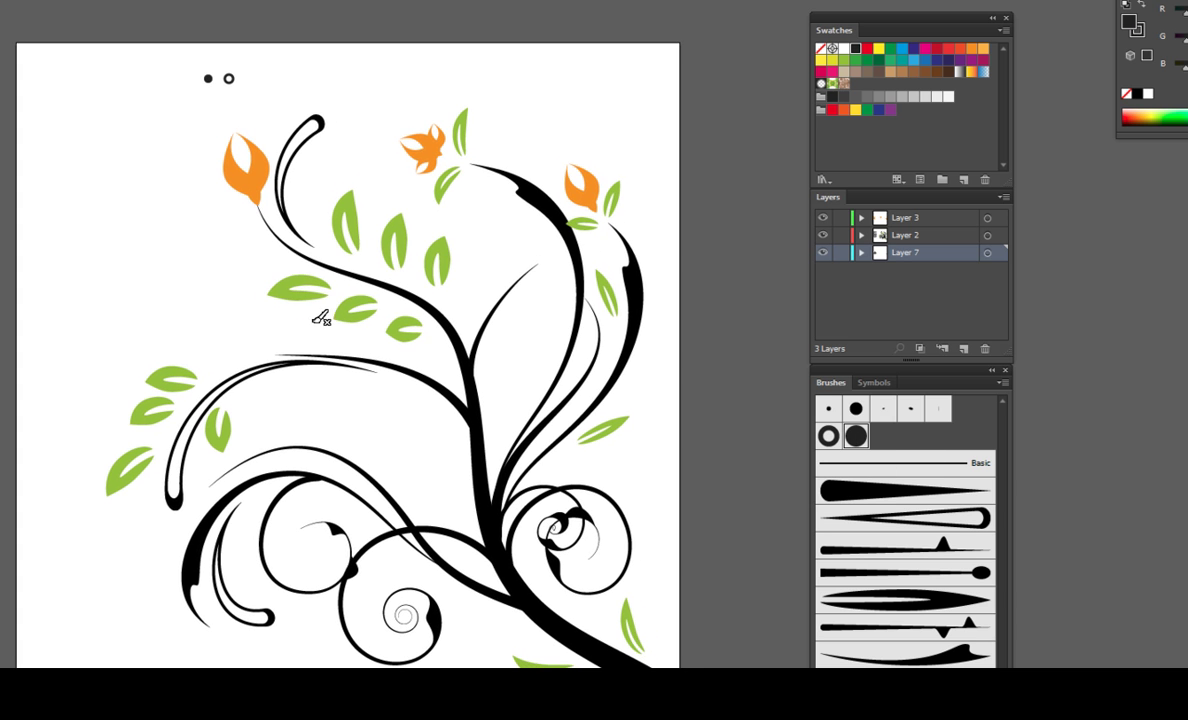
pyautogui.moveTo(328, 312); pyautogui.dragTo(190, 184)
pyautogui.hotkey('ctrl', 'z')
pyautogui.hotkey('shift', 'x')
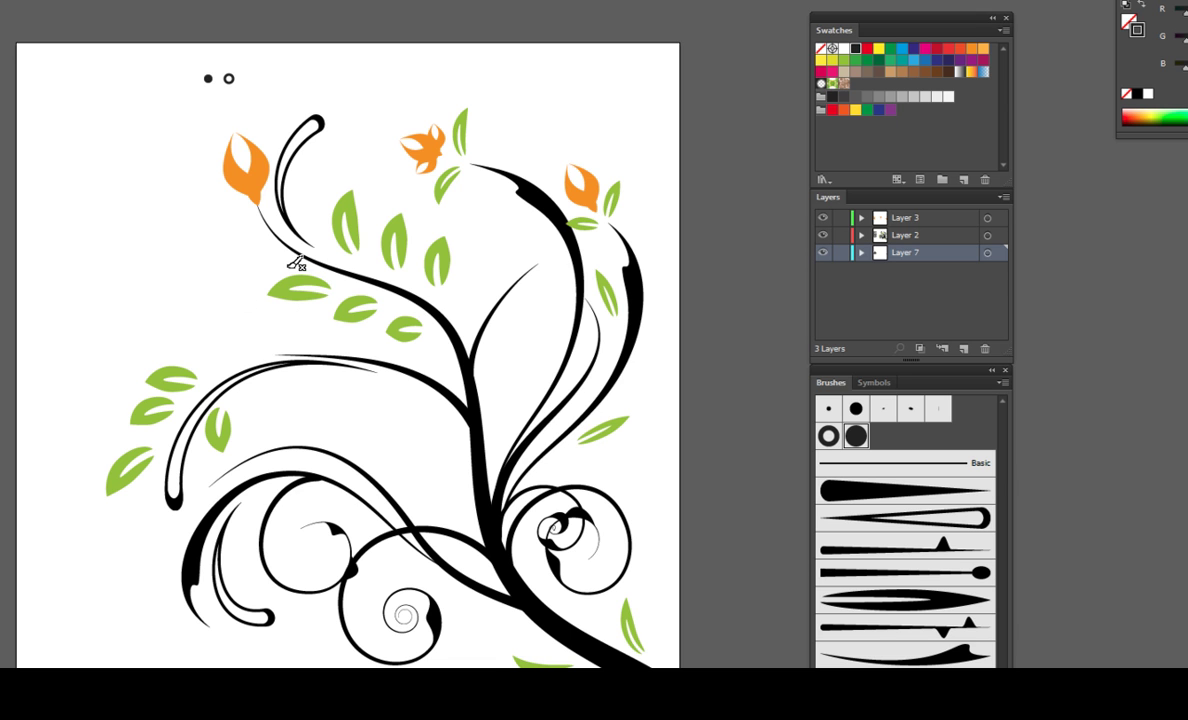
# - Redo the Scatter Brush 2 dot stroke, curving left from the upper-left branch after an undone first try
pyautogui.moveTo(284, 265); pyautogui.dragTo(166, 112)
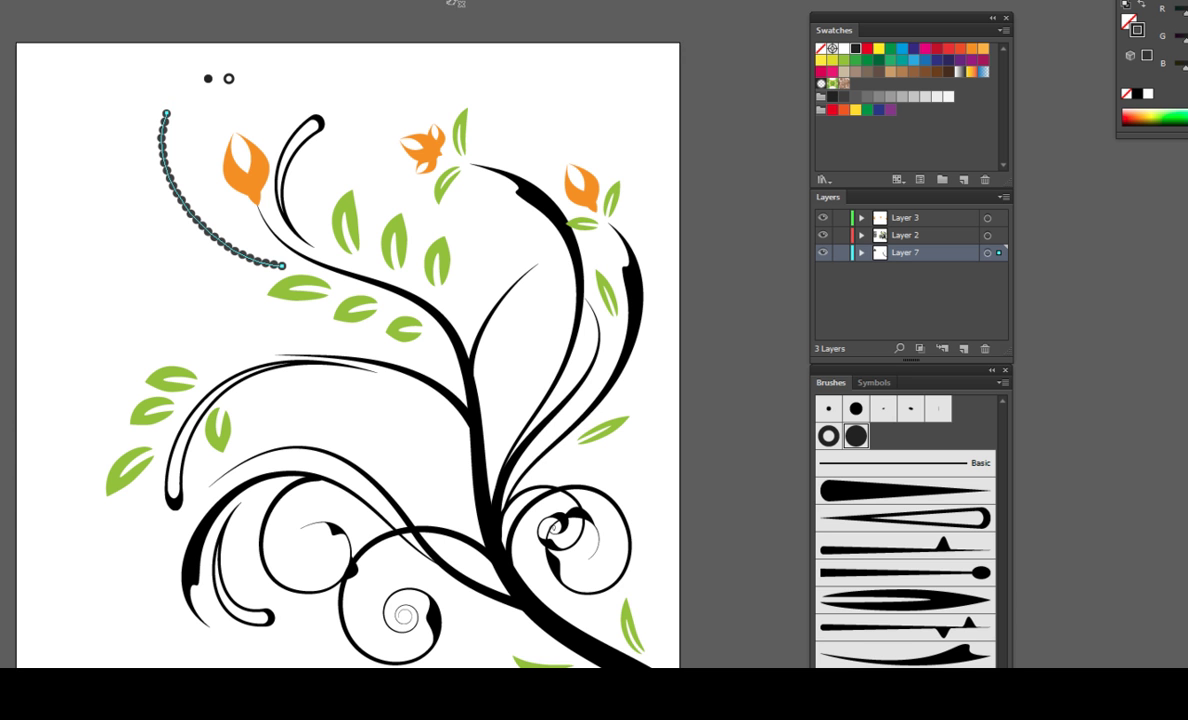
pyautogui.hotkey('ctrl', 'z')
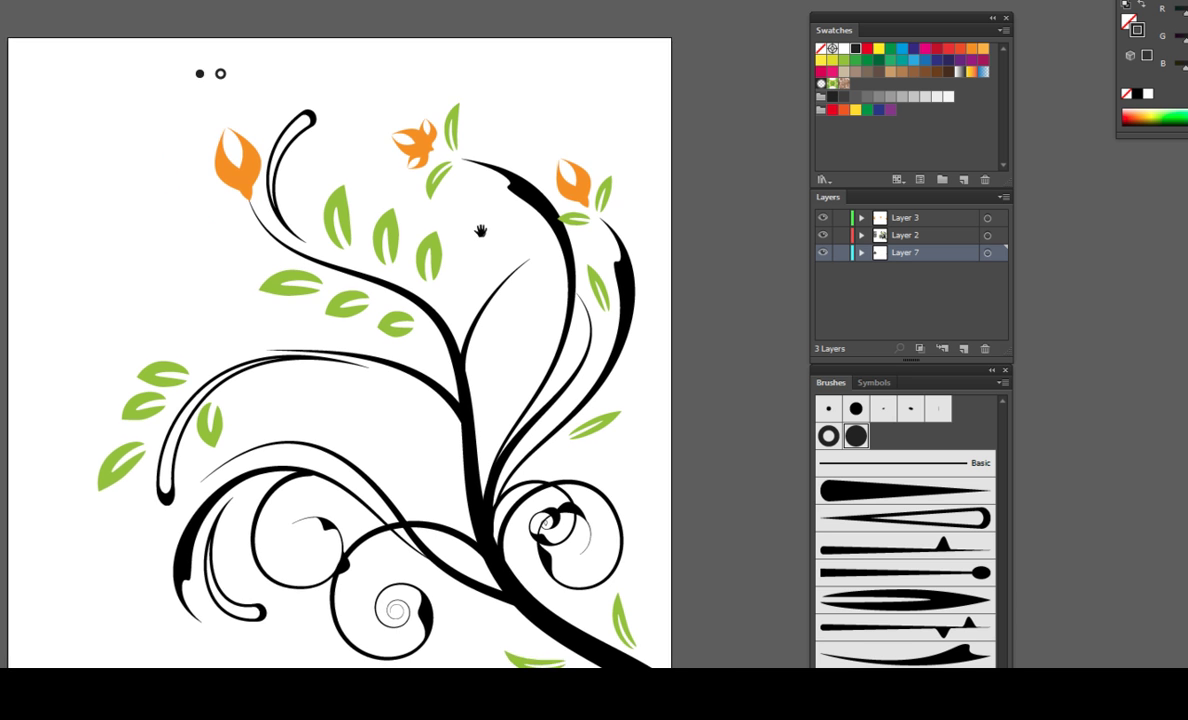
pyautogui.moveTo(477, 230); pyautogui.dragTo(437, 328)
pyautogui.moveTo(361, 183); pyautogui.dragTo(424, 233)
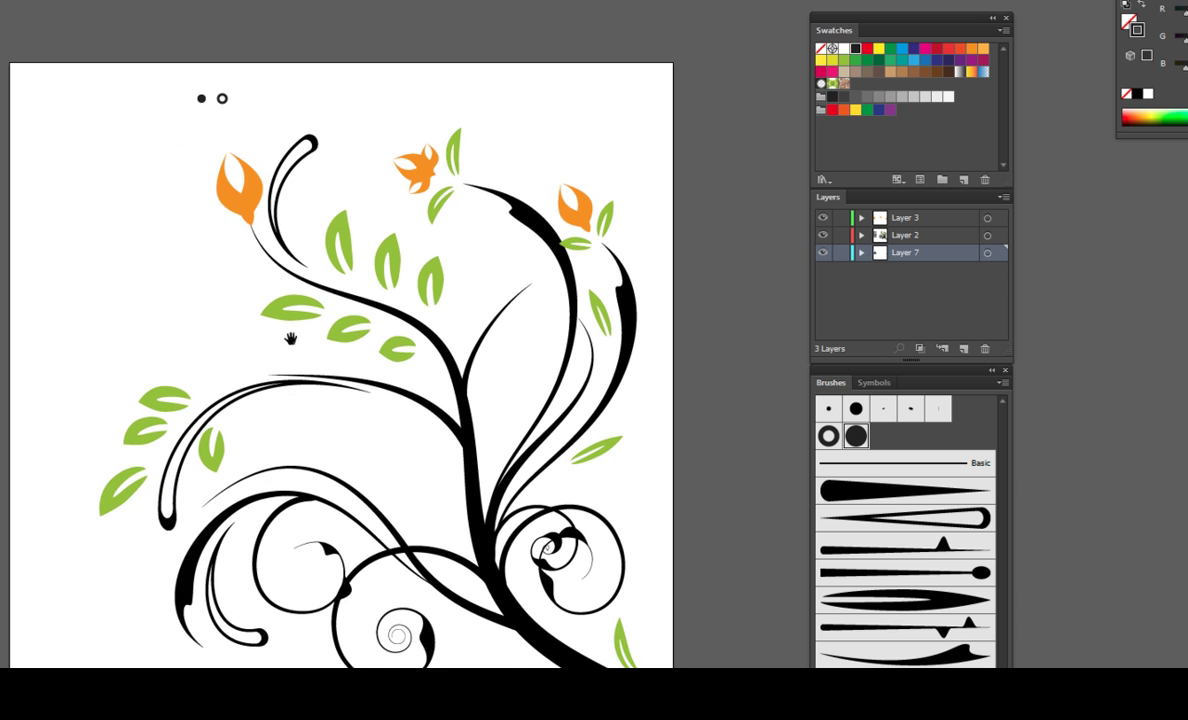
pyautogui.moveTo(290, 338); pyautogui.dragTo(352, 298)
pyautogui.moveTo(472, 338)
pyautogui.mouseDown()
pyautogui.moveTo(358, 302)
pyautogui.moveTo(172, 272)
pyautogui.mouseUp()
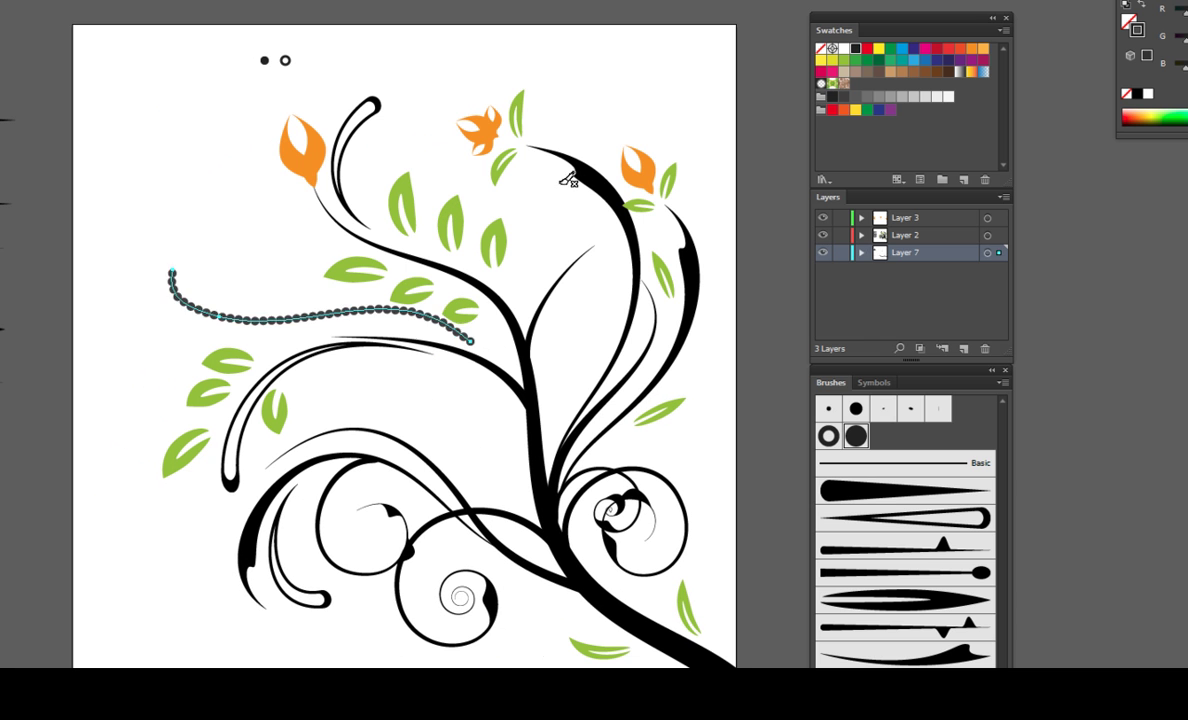
pyautogui.moveTo(304, 292)
pyautogui.mouseDown()
pyautogui.moveTo(252, 290)
pyautogui.moveTo(279, 343)
pyautogui.moveTo(288, 292)
pyautogui.mouseUp()
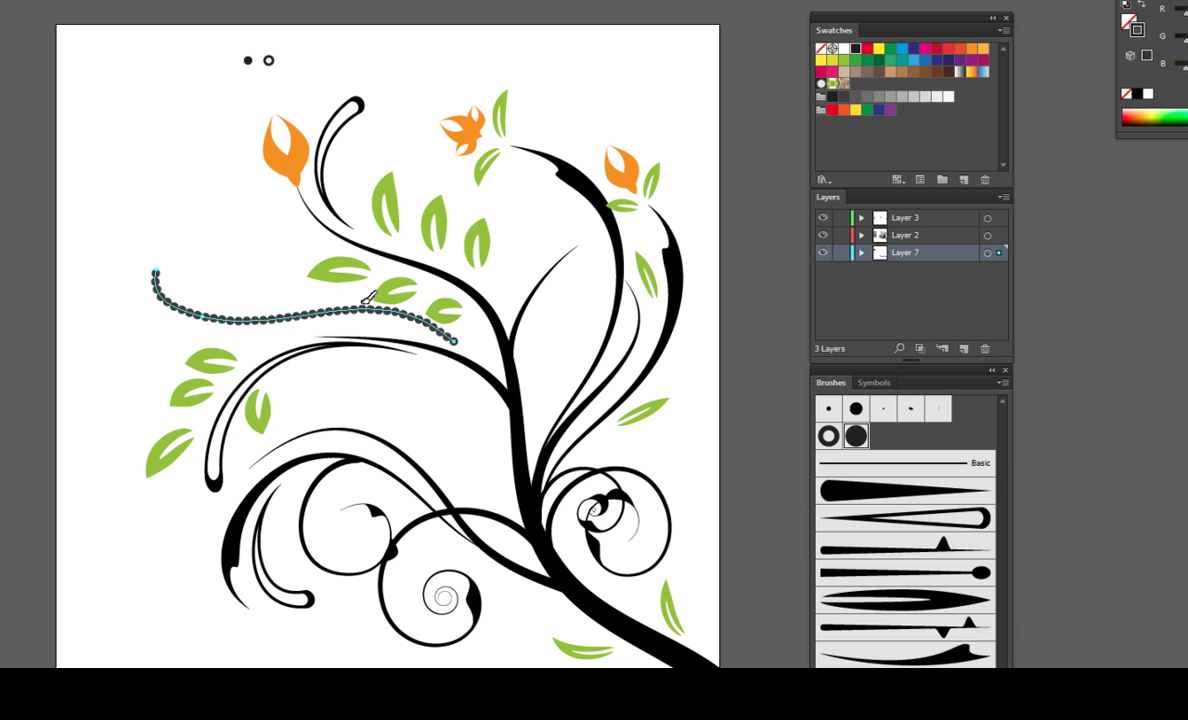
# - In Scatter Brush 2 options, make dot size Random with a 32% minimum
pyautogui.click(1002, 384)
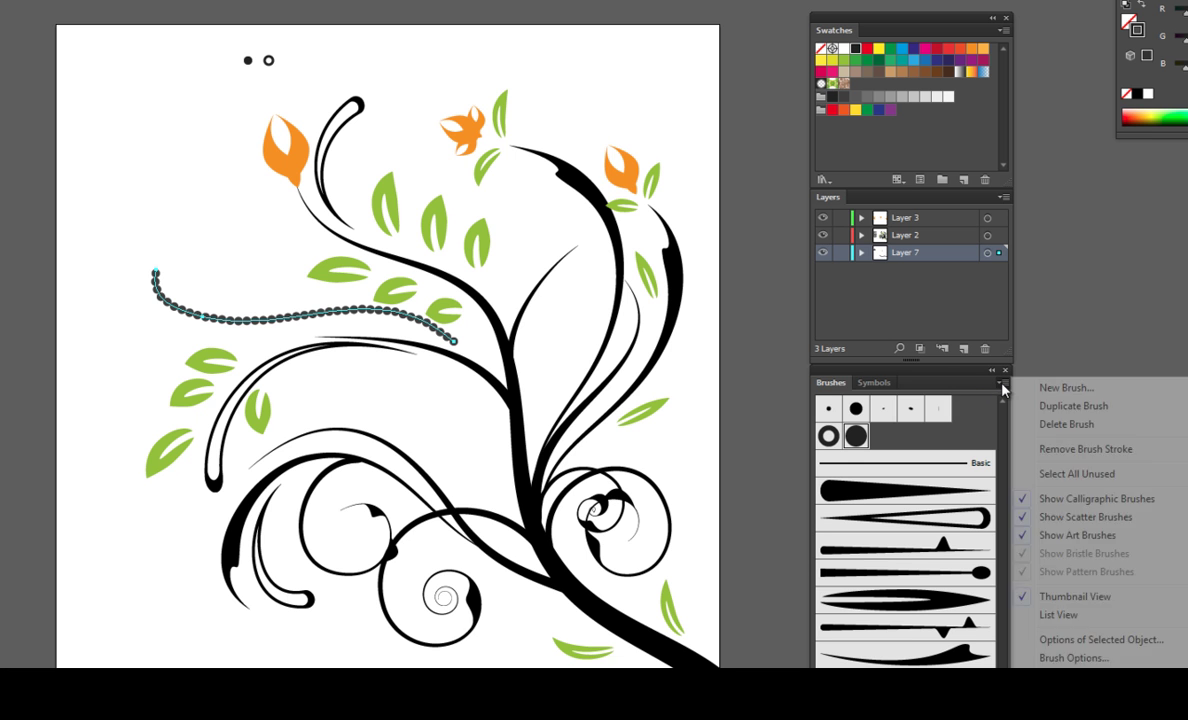
pyautogui.click(1063, 658)
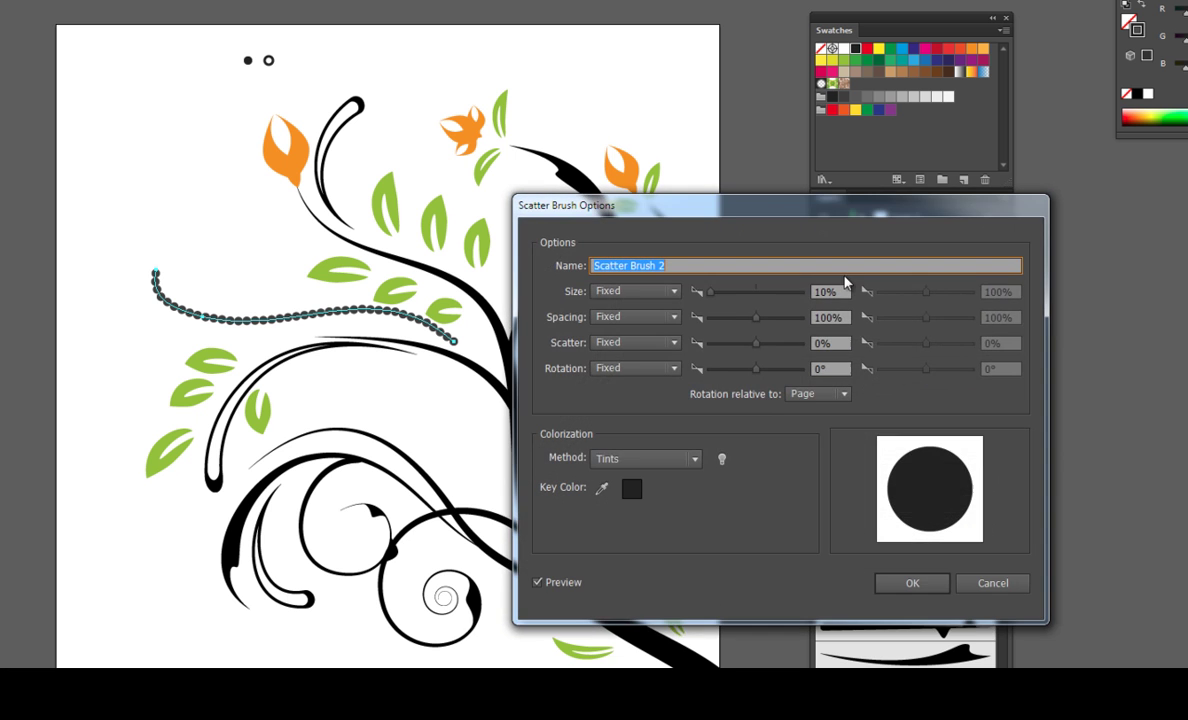
pyautogui.moveTo(708, 210); pyautogui.dragTo(740, 88)
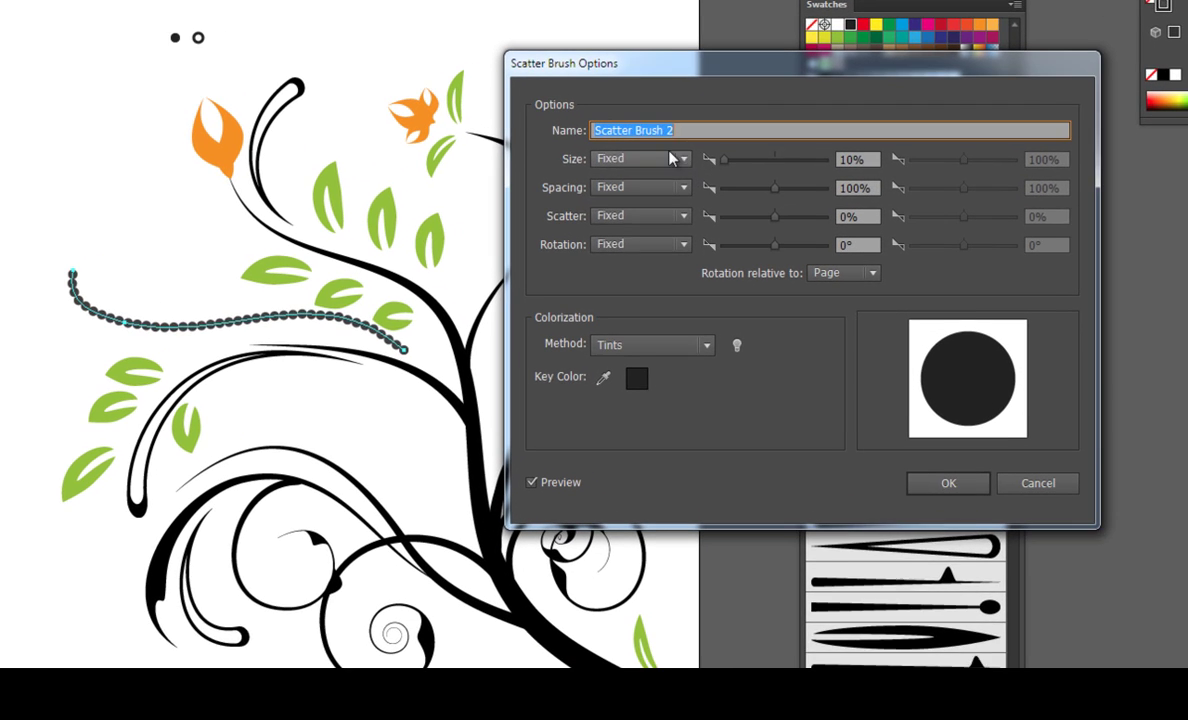
pyautogui.click(678, 157)
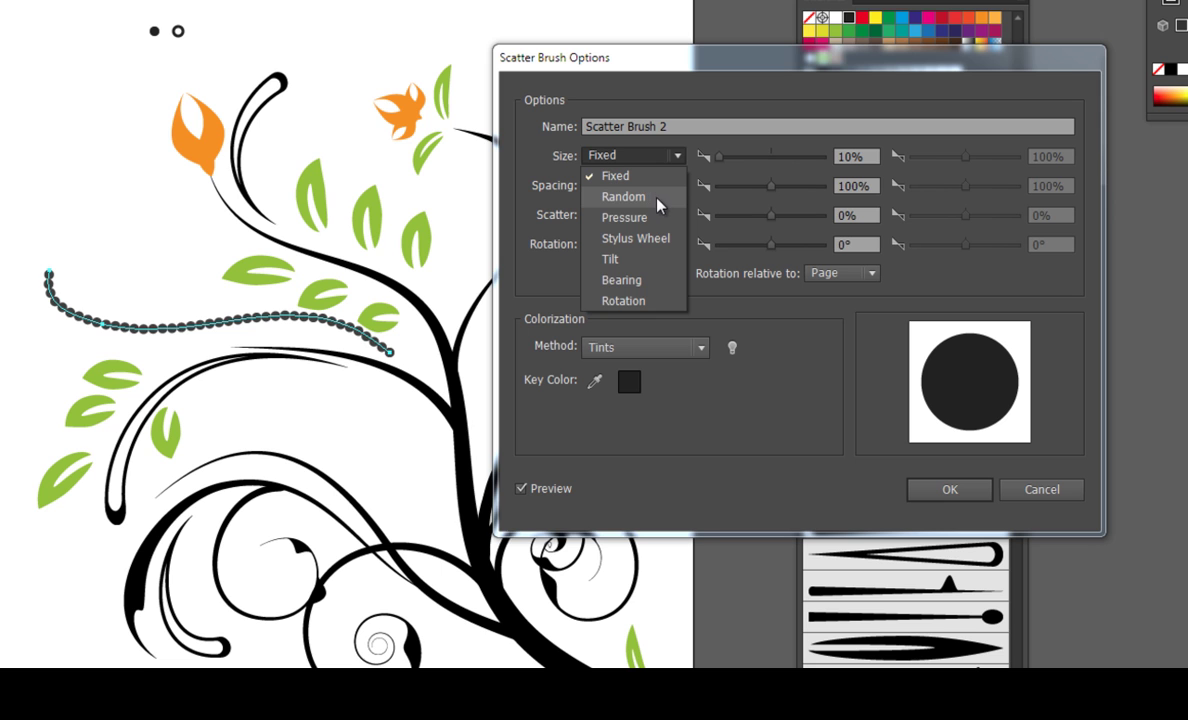
pyautogui.click(659, 200)
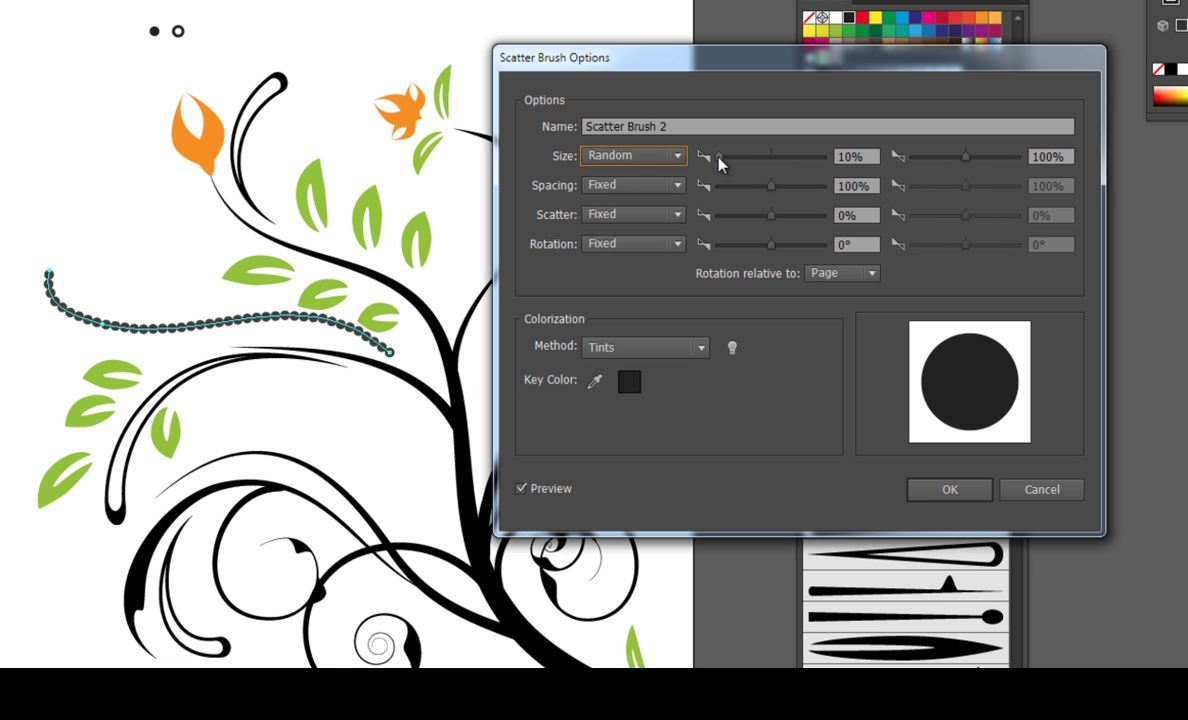
pyautogui.moveTo(719, 157); pyautogui.dragTo(758, 157)
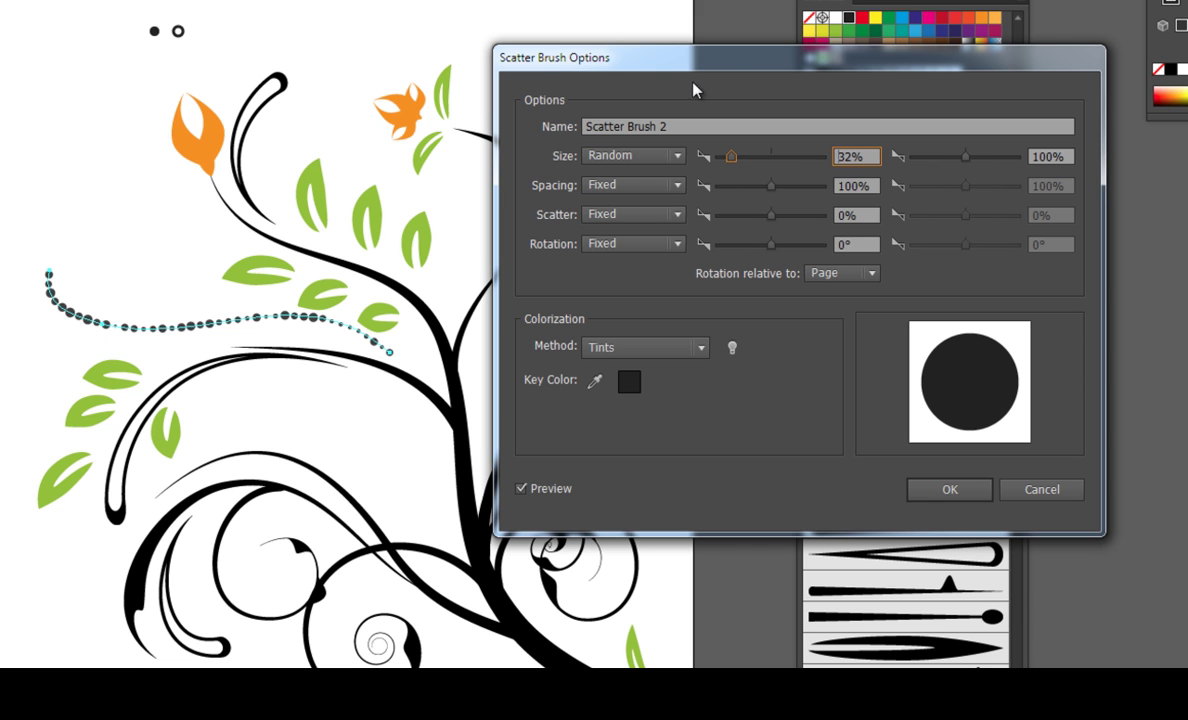
pyautogui.moveTo(790, 64); pyautogui.dragTo(778, 74)
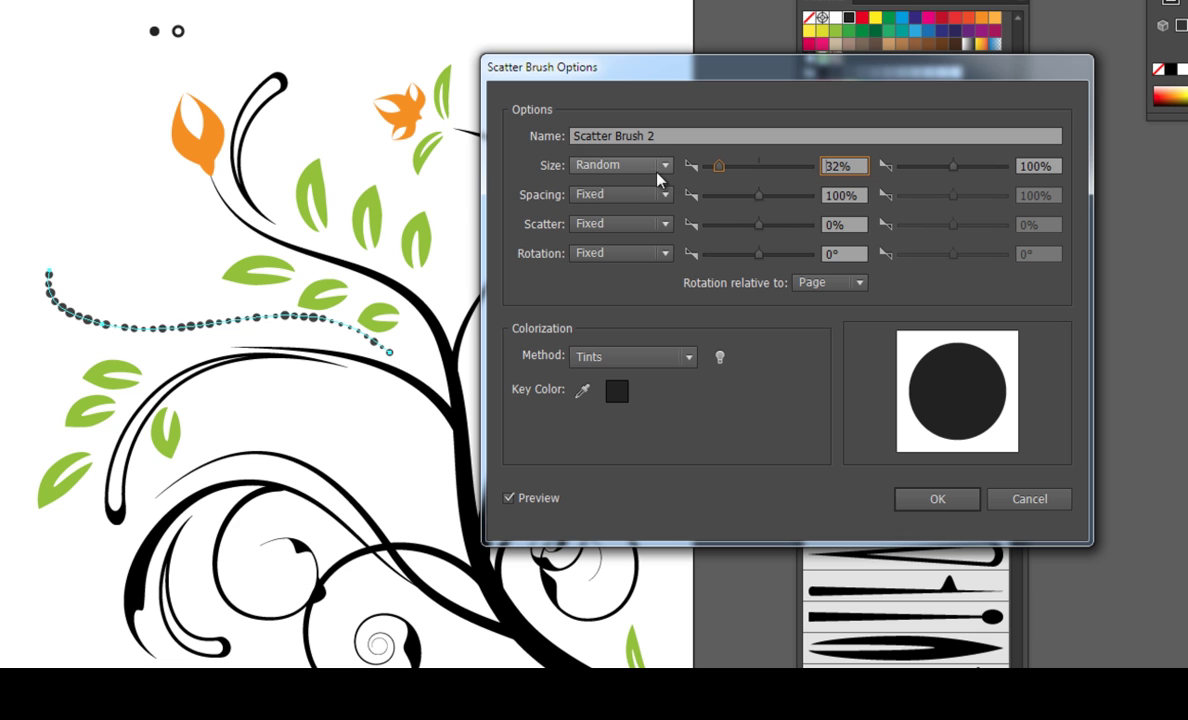
# - Set spacing to Random 381% and scatter to Random 184%, then confirm
pyautogui.click(656, 199)
pyautogui.click(642, 235)
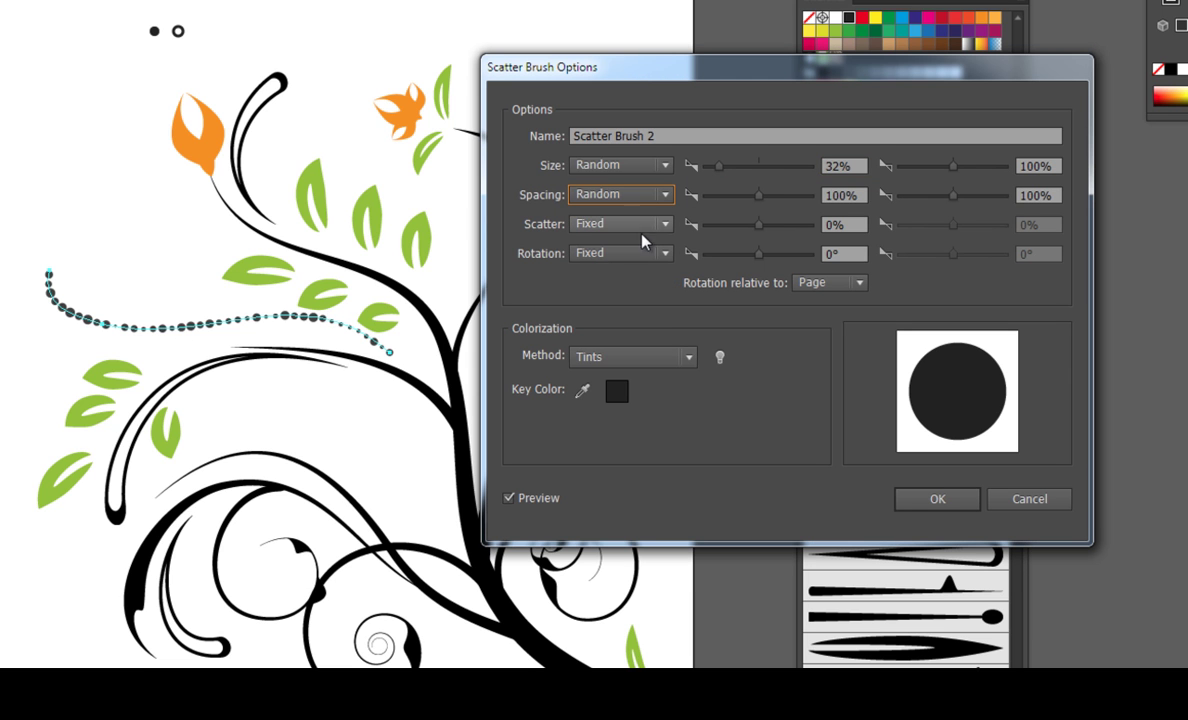
pyautogui.moveTo(761, 198); pyautogui.dragTo(772, 200)
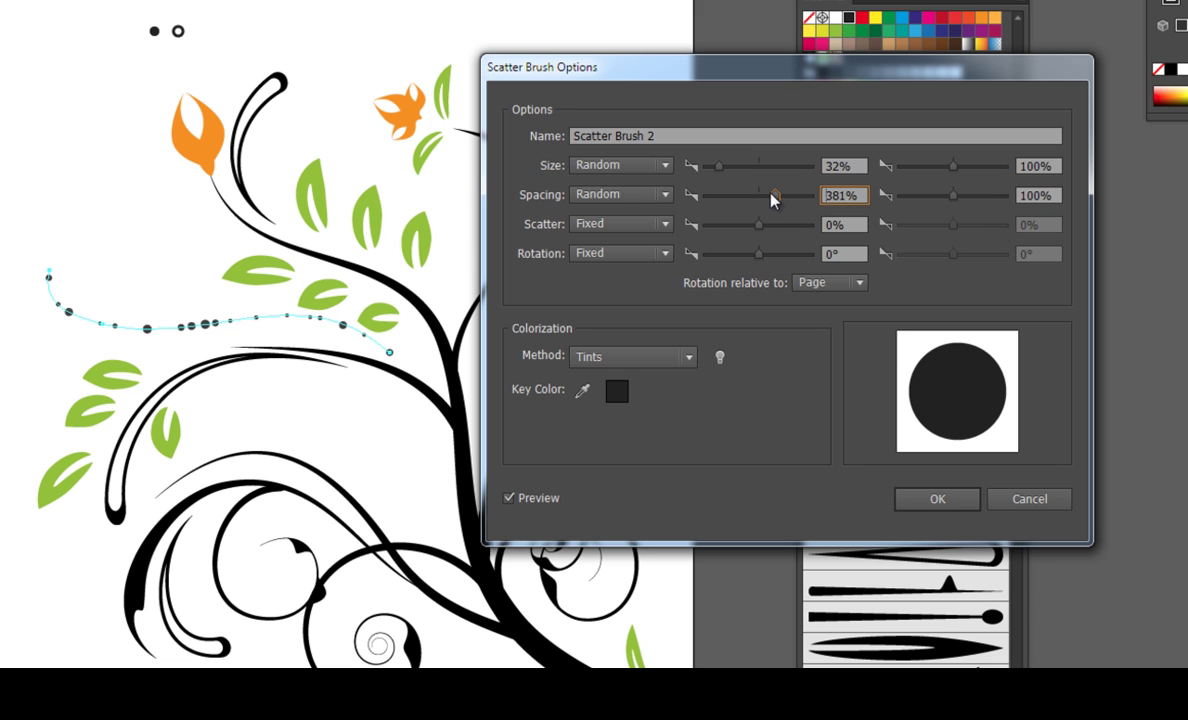
pyautogui.click(664, 226)
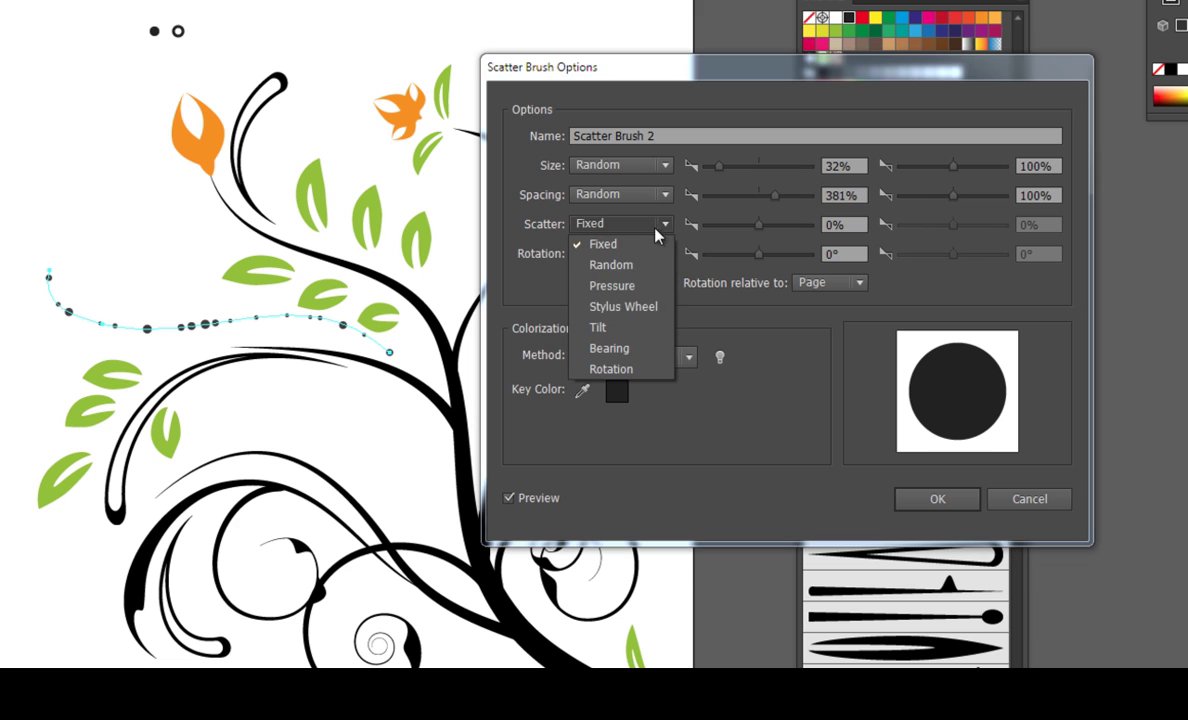
pyautogui.click(610, 265)
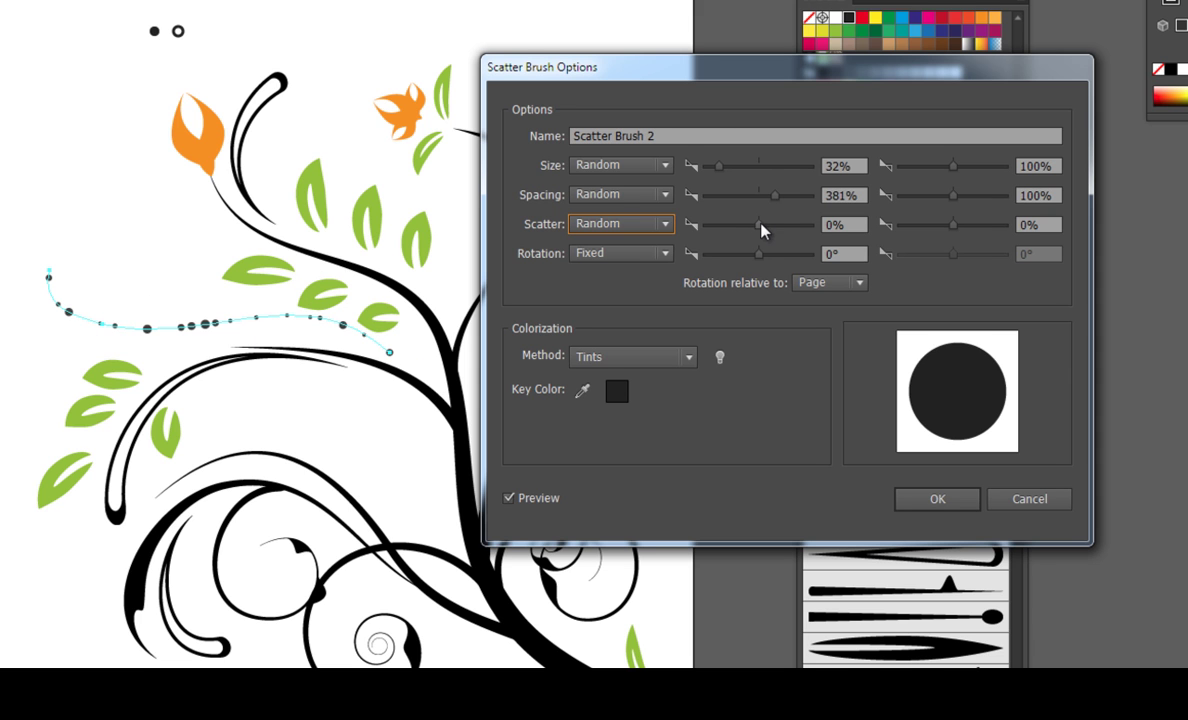
pyautogui.moveTo(760, 232)
pyautogui.mouseDown()
pyautogui.moveTo(793, 236)
pyautogui.moveTo(756, 231)
pyautogui.moveTo(770, 228)
pyautogui.mouseUp()
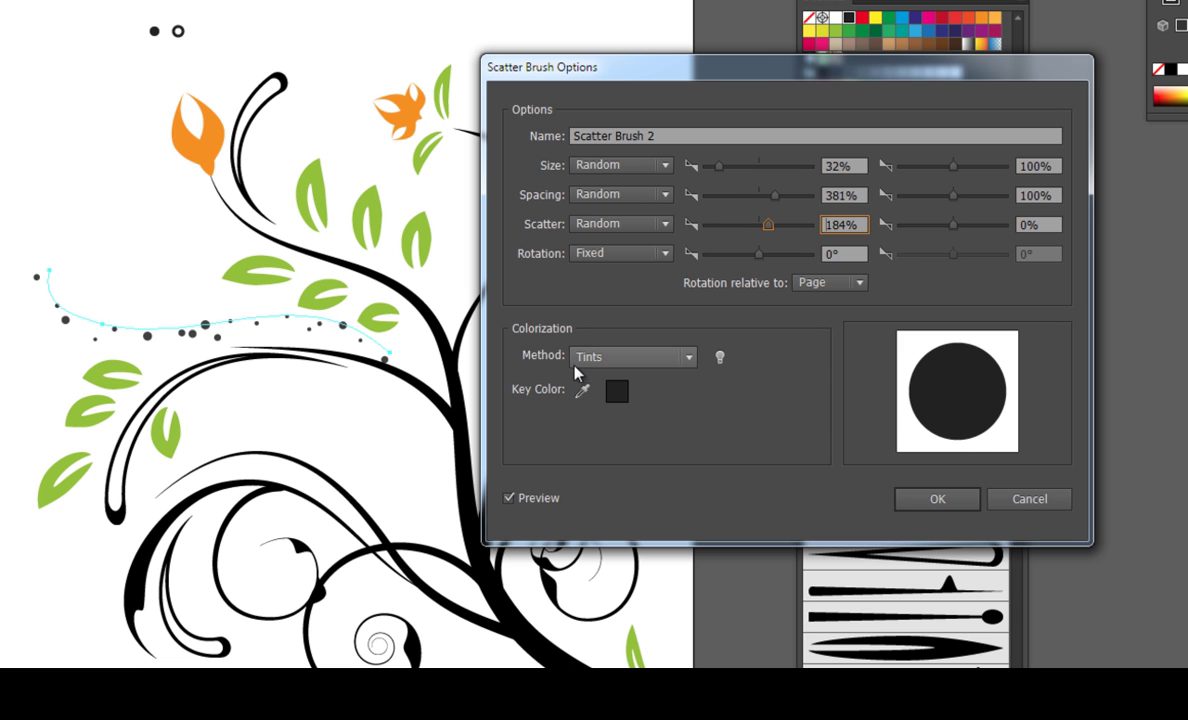
pyautogui.click(933, 490)
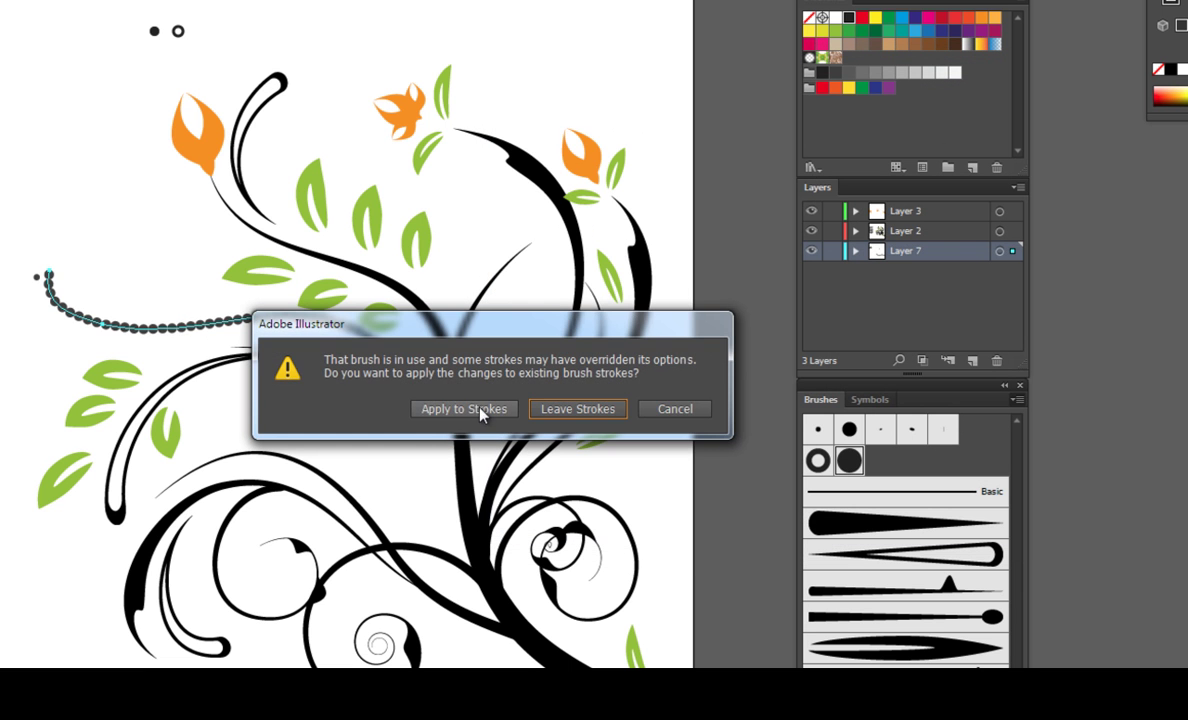
# - Apply the new brush settings to the wavy path, colour its dots red, and deselect it
pyautogui.click(480, 410)
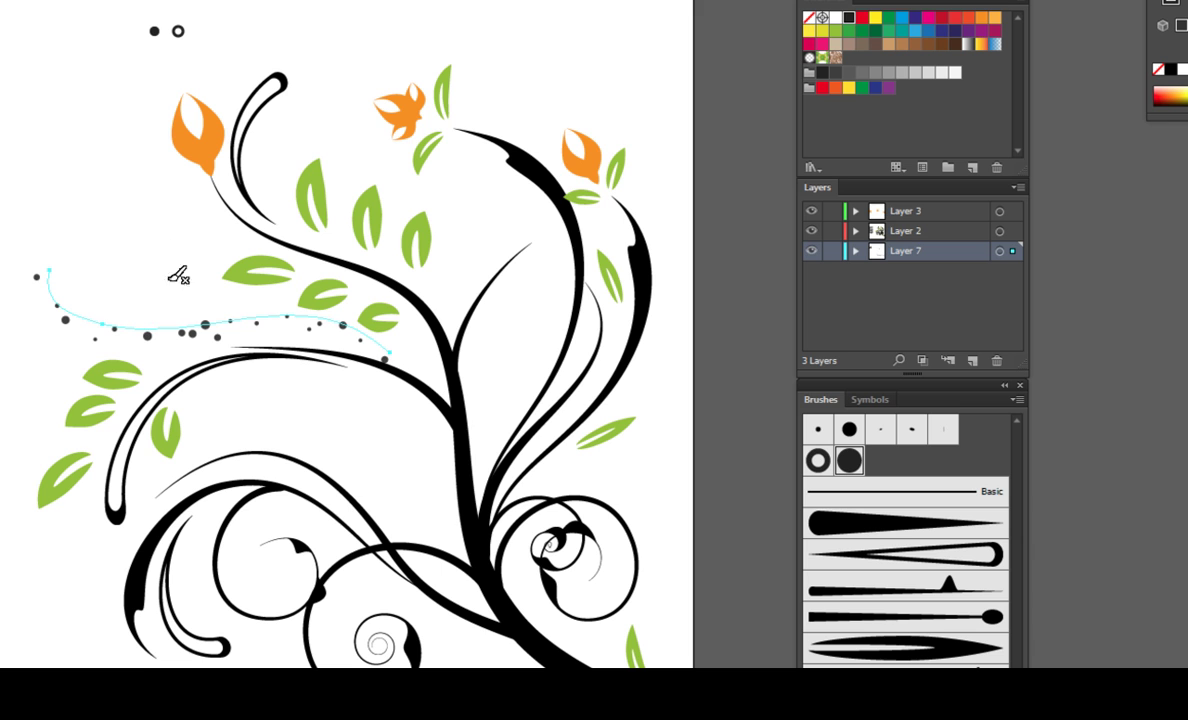
pyautogui.click(941, 18)
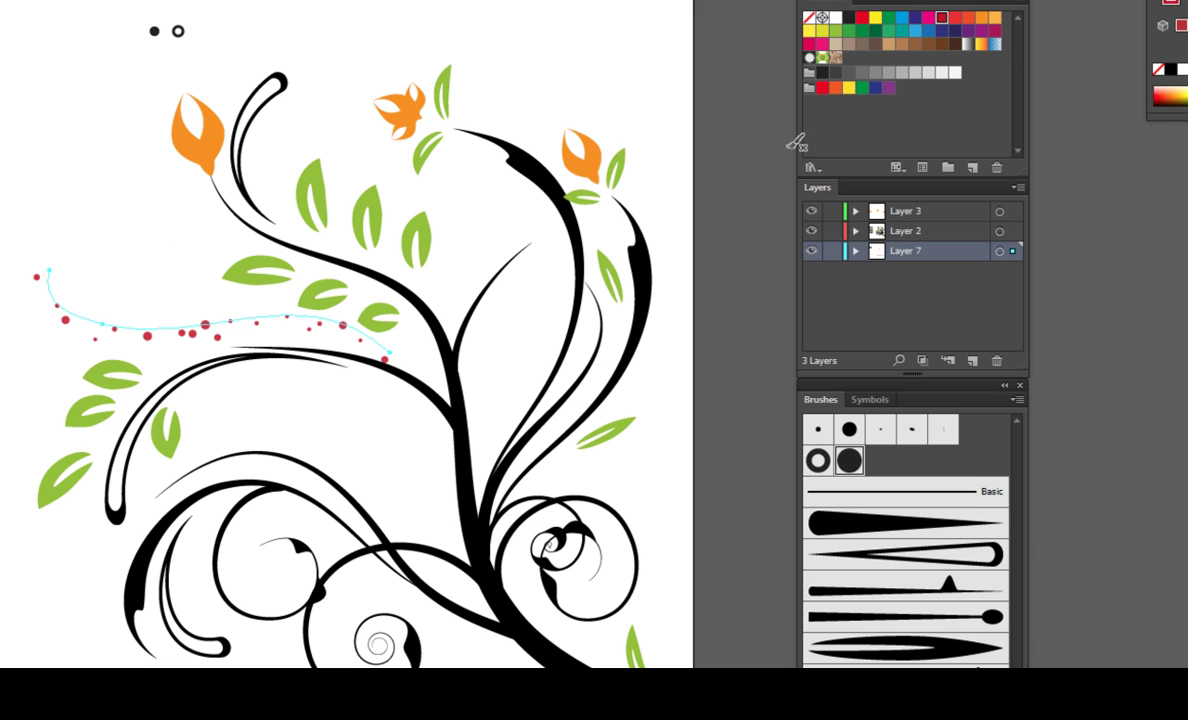
pyautogui.press('v')
pyautogui.click(200, 315)
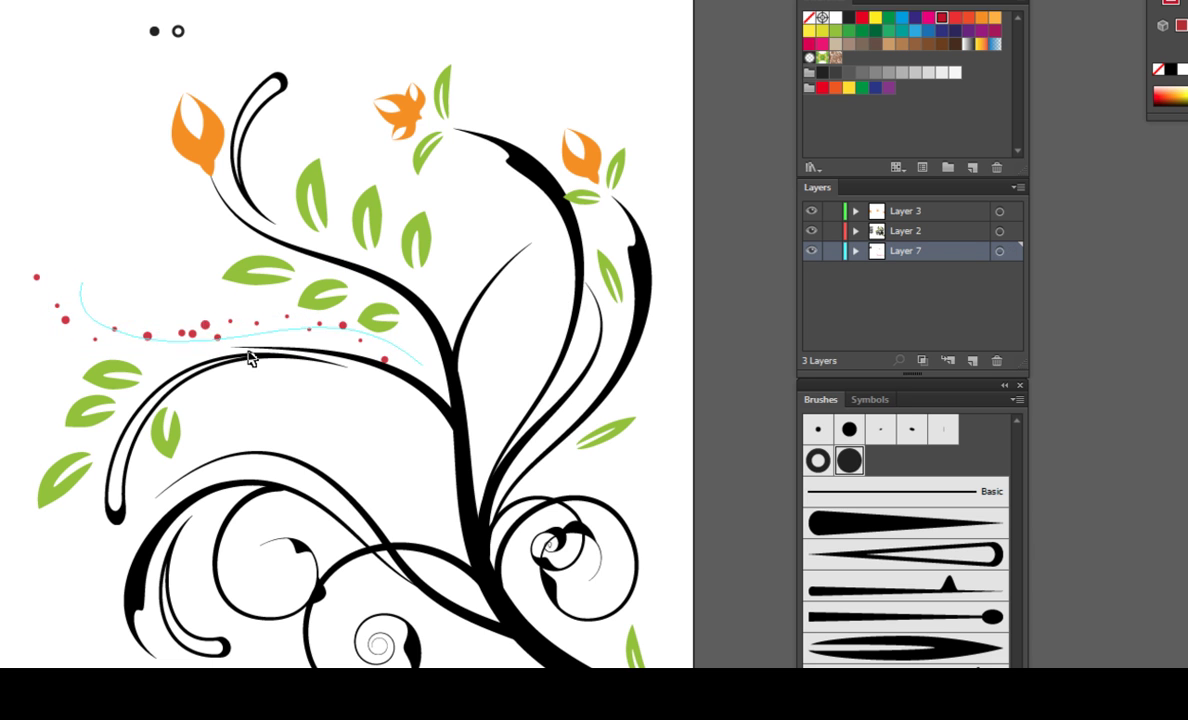
# - Paint a second red dotted stroke near the trunk with the Paintbrush
pyautogui.moveTo(336, 374); pyautogui.dragTo(273, 369)
pyautogui.moveTo(283, 231); pyautogui.dragTo(277, 241)
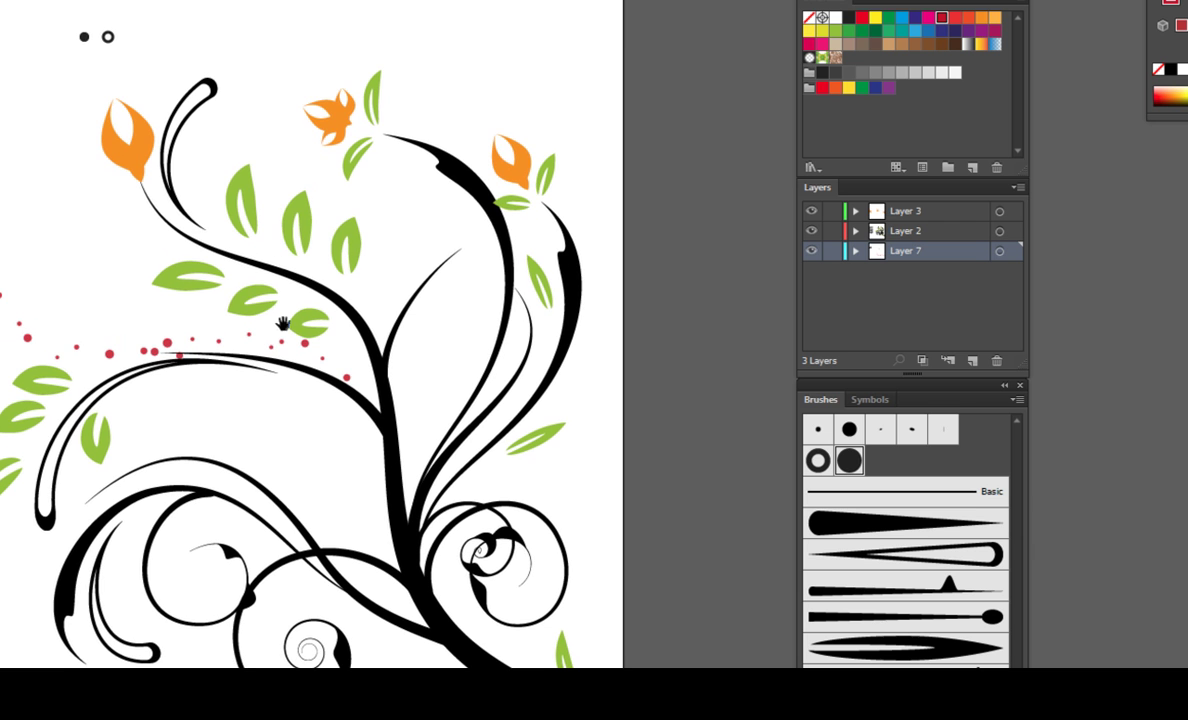
pyautogui.moveTo(418, 326); pyautogui.dragTo(408, 298)
pyautogui.press('b')
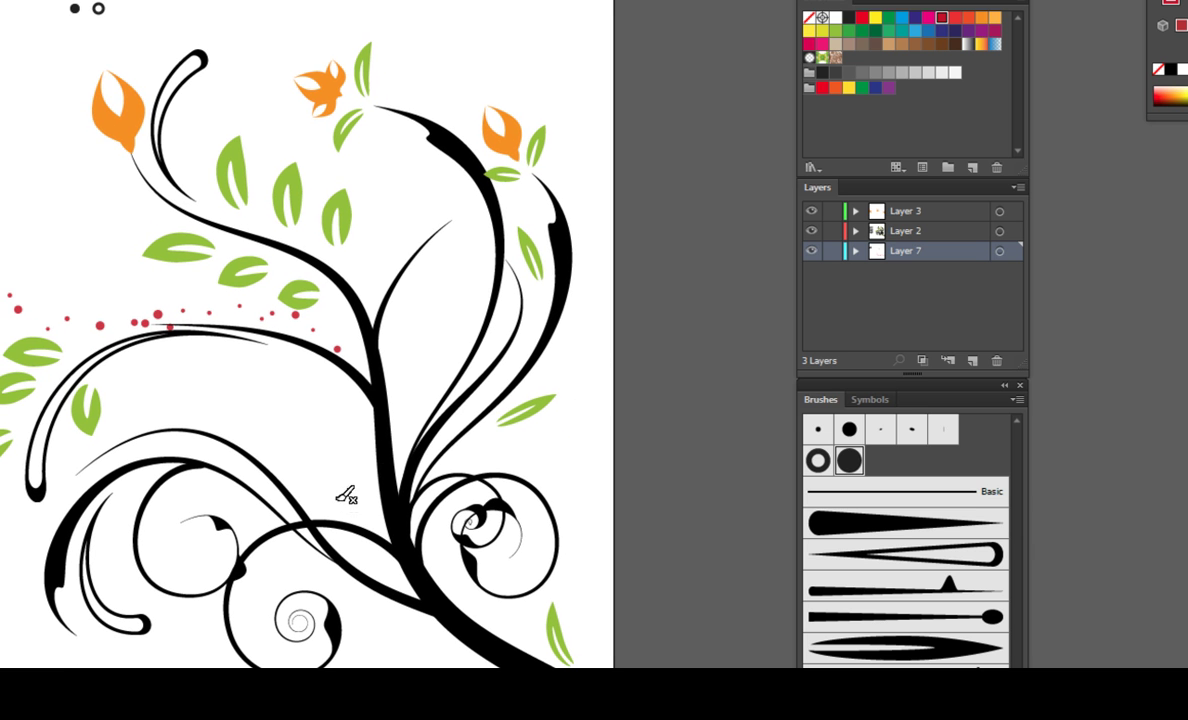
pyautogui.moveTo(347, 504); pyautogui.dragTo(130, 415)
pyautogui.moveTo(298, 339); pyautogui.dragTo(323, 262)
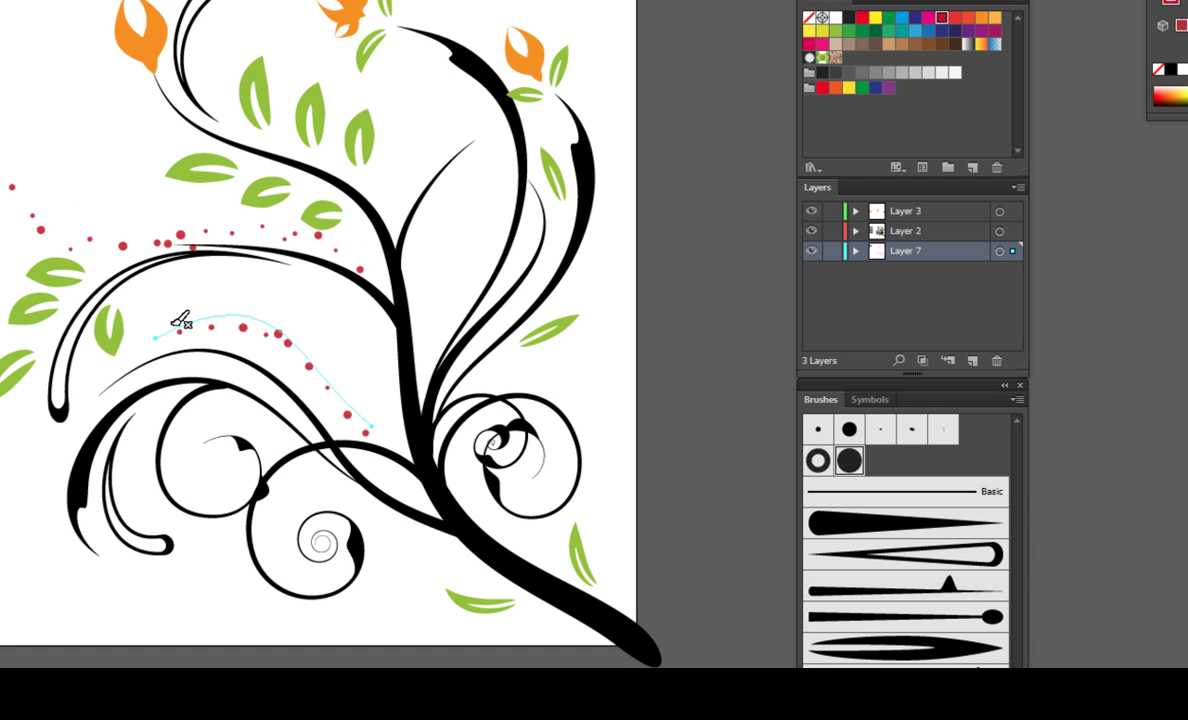
pyautogui.click(1017, 400)
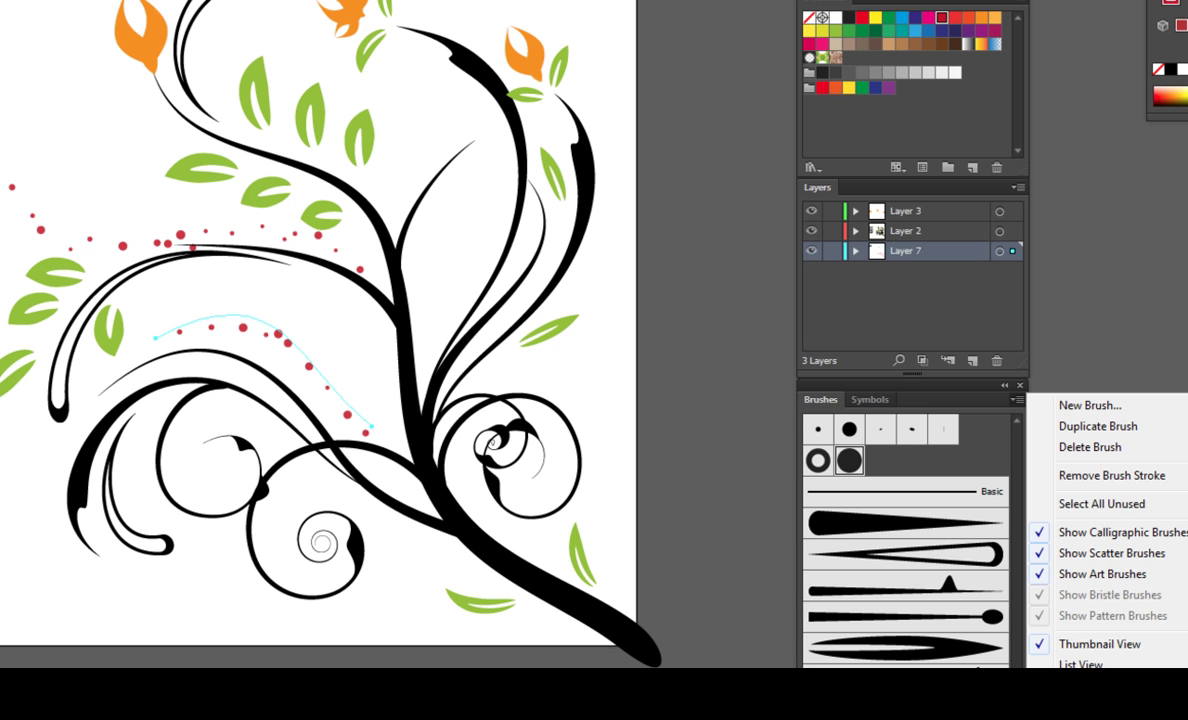
# - Give the selected stroke's dots 348% size, 514% spacing and −74% scatter
pyautogui.click(1090, 652)
pyautogui.moveTo(769, 257)
pyautogui.mouseDown()
pyautogui.moveTo(810, 150)
pyautogui.moveTo(819, 159)
pyautogui.mouseUp()
pyautogui.moveTo(800, 217); pyautogui.dragTo(815, 220)
pyautogui.click(594, 421)
pyautogui.moveTo(811, 217)
pyautogui.mouseDown()
pyautogui.moveTo(857, 230)
pyautogui.moveTo(847, 255)
pyautogui.moveTo(868, 253)
pyautogui.moveTo(843, 287)
pyautogui.mouseUp()
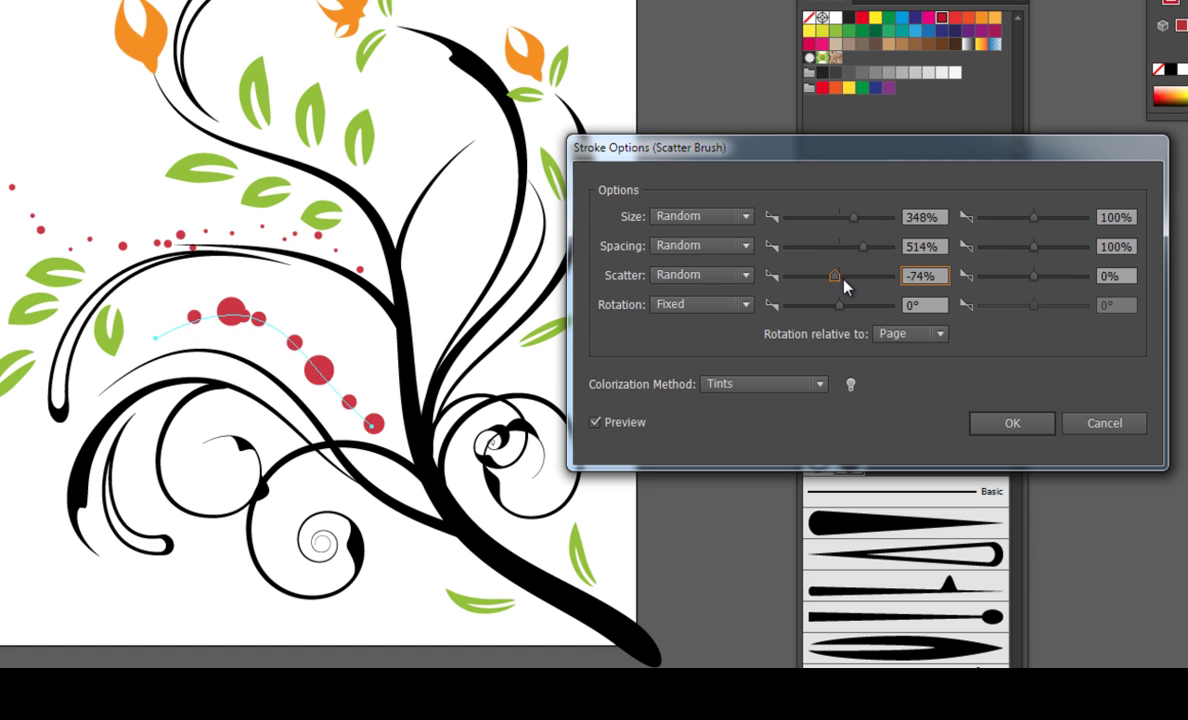
pyautogui.click(1010, 422)
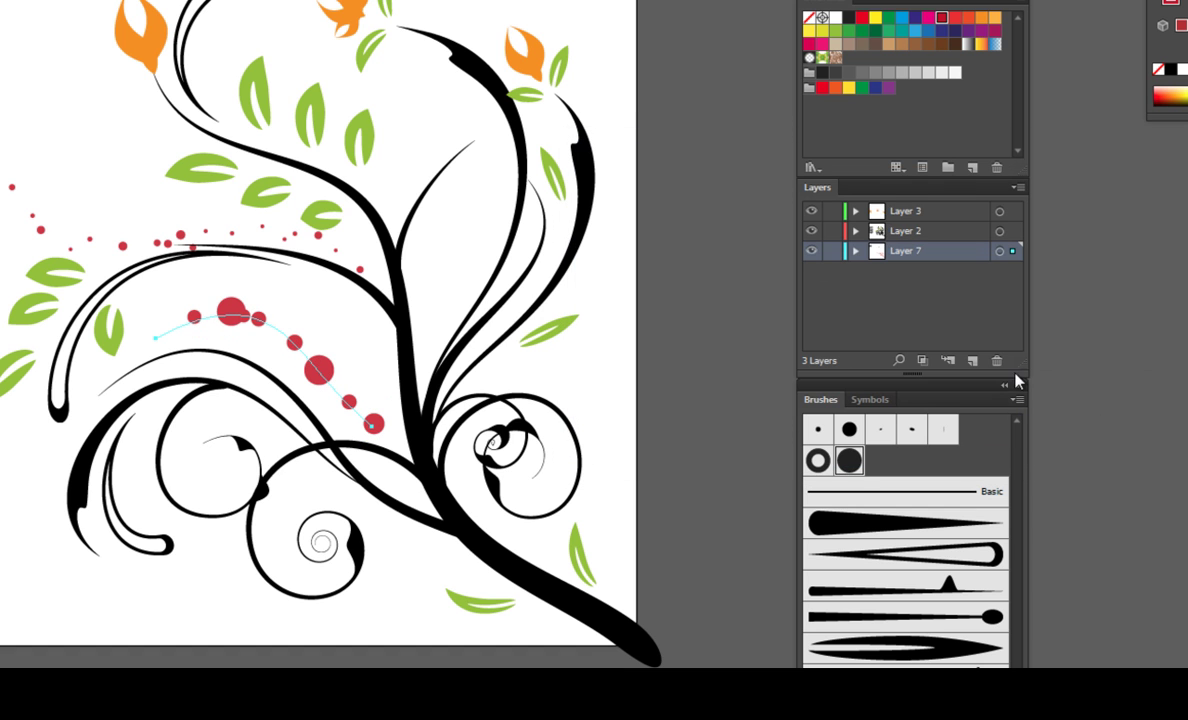
# - Paint a curving stroke of ringed red dots up beside the stem with Scatter Brush 1
pyautogui.hotkey('ctrl', 'shift', 'a')
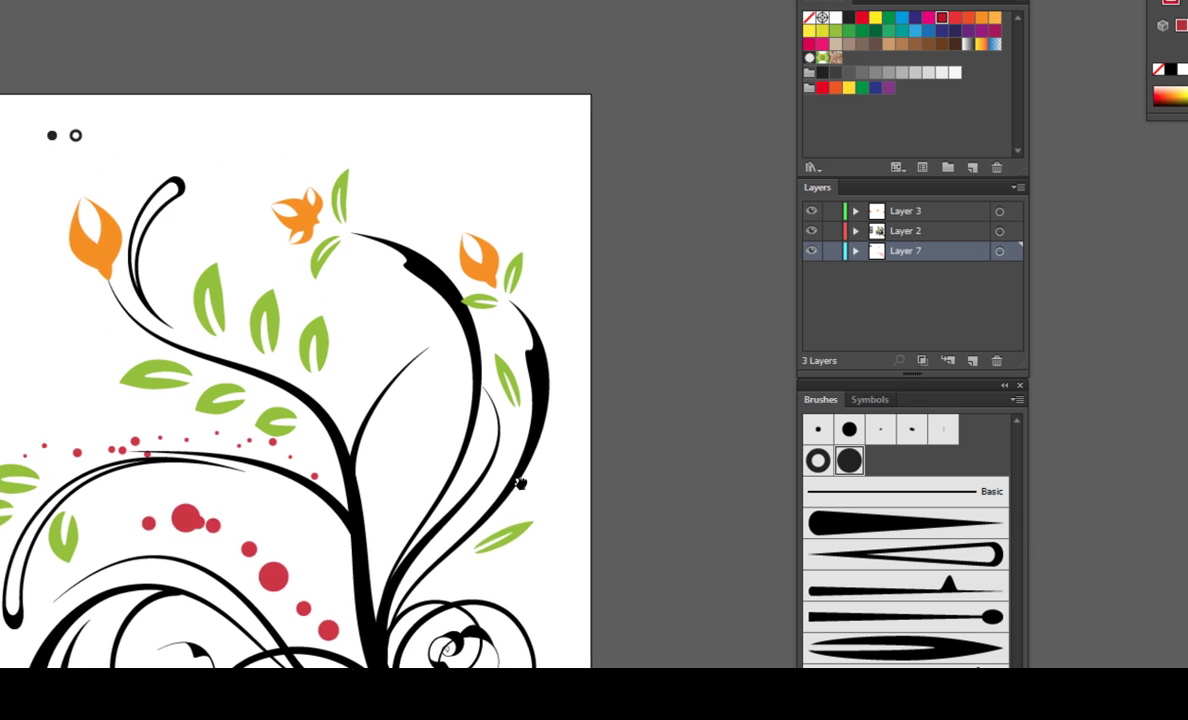
pyautogui.hotkey('ctrl', '=')
pyautogui.moveTo(451, 478); pyautogui.dragTo(445, 353)
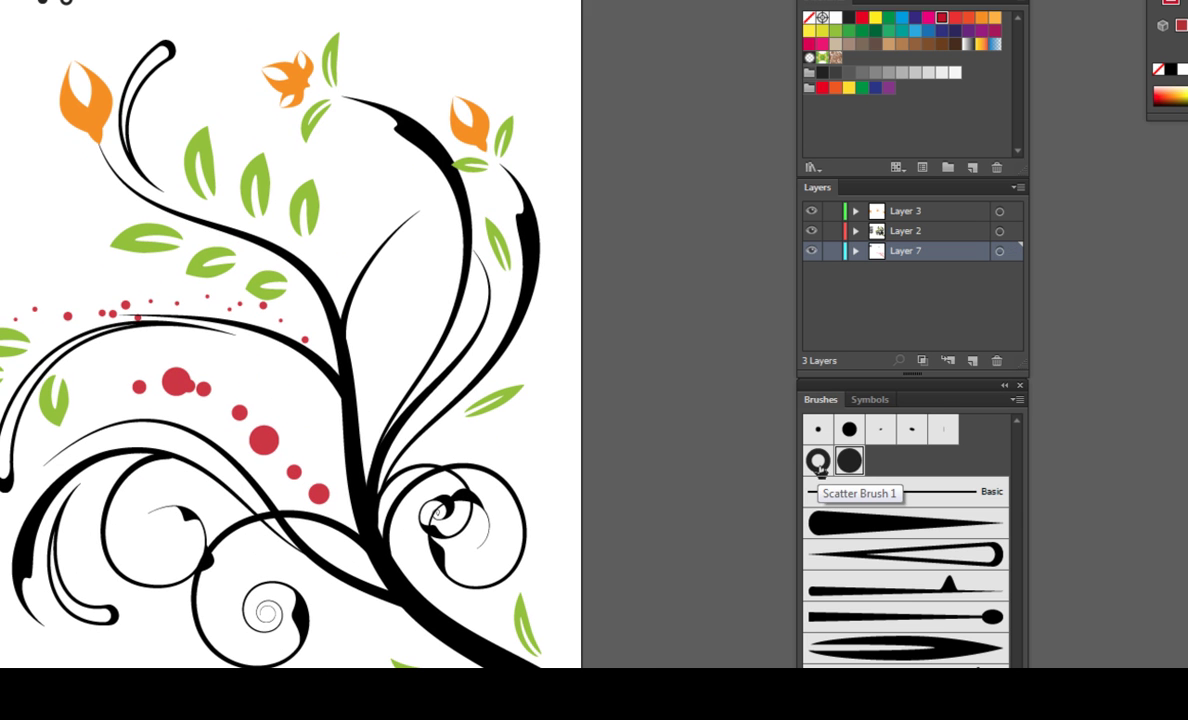
pyautogui.click(818, 462)
pyautogui.moveTo(383, 428); pyautogui.dragTo(325, 131)
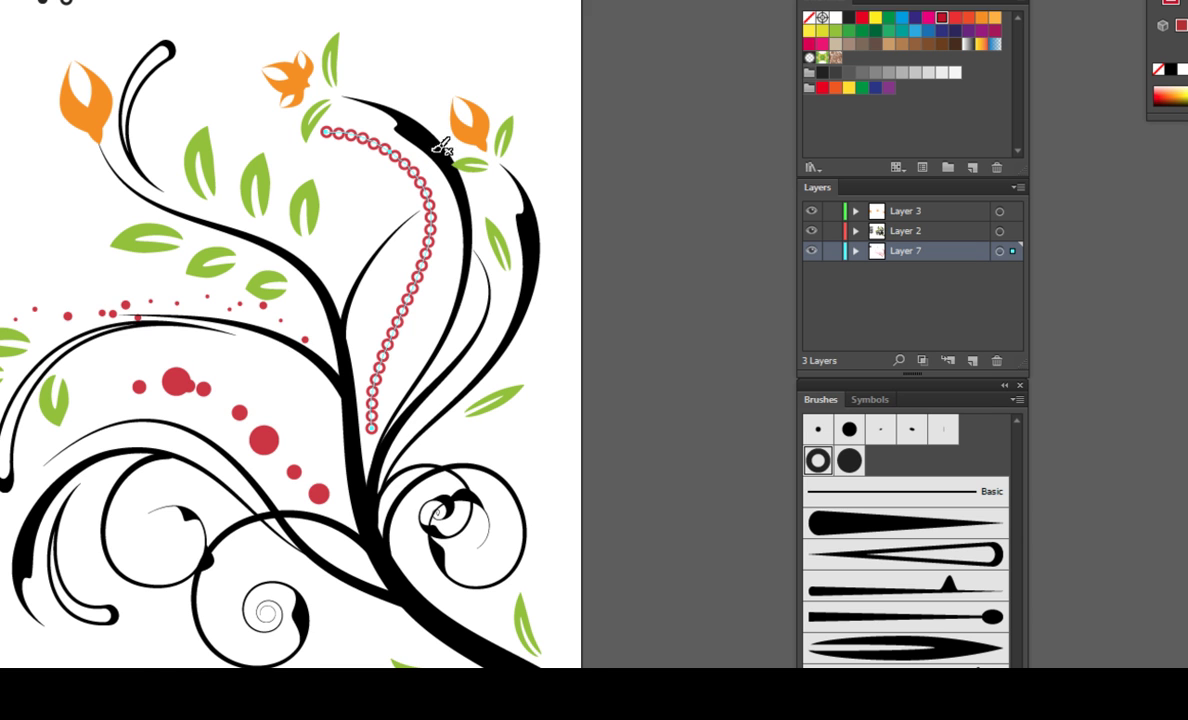
pyautogui.moveTo(629, 247); pyautogui.dragTo(599, 263)
pyautogui.click(1019, 399)
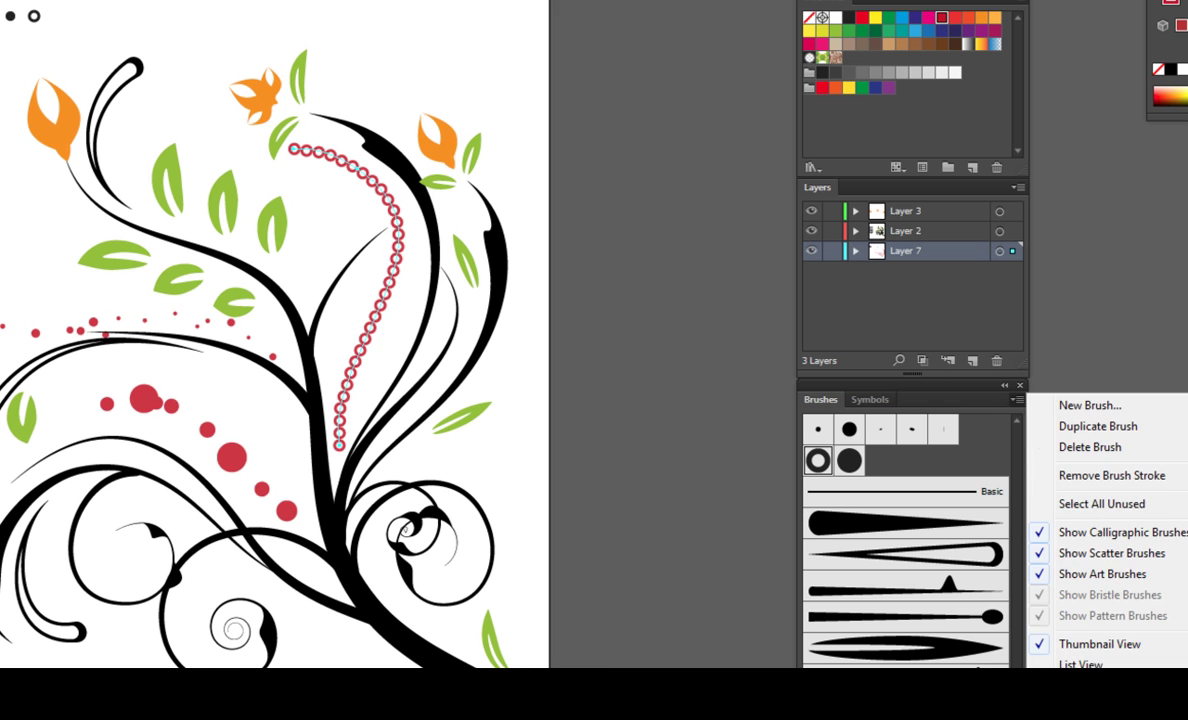
# - Shrink Scatter Brush 1 to 59% size and apply it to the existing stroke
pyautogui.click(1040, 660)
pyautogui.moveTo(687, 64); pyautogui.dragTo(716, 72)
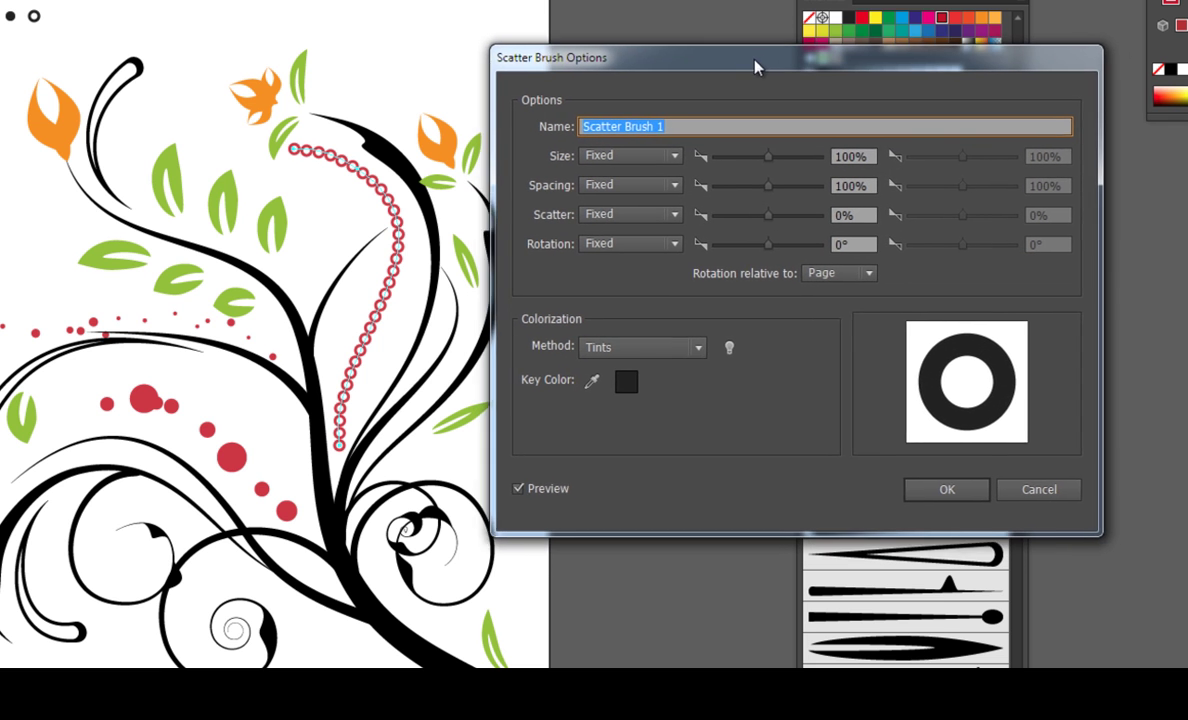
pyautogui.moveTo(787, 175)
pyautogui.mouseDown()
pyautogui.moveTo(755, 175)
pyautogui.moveTo(770, 180)
pyautogui.mouseUp()
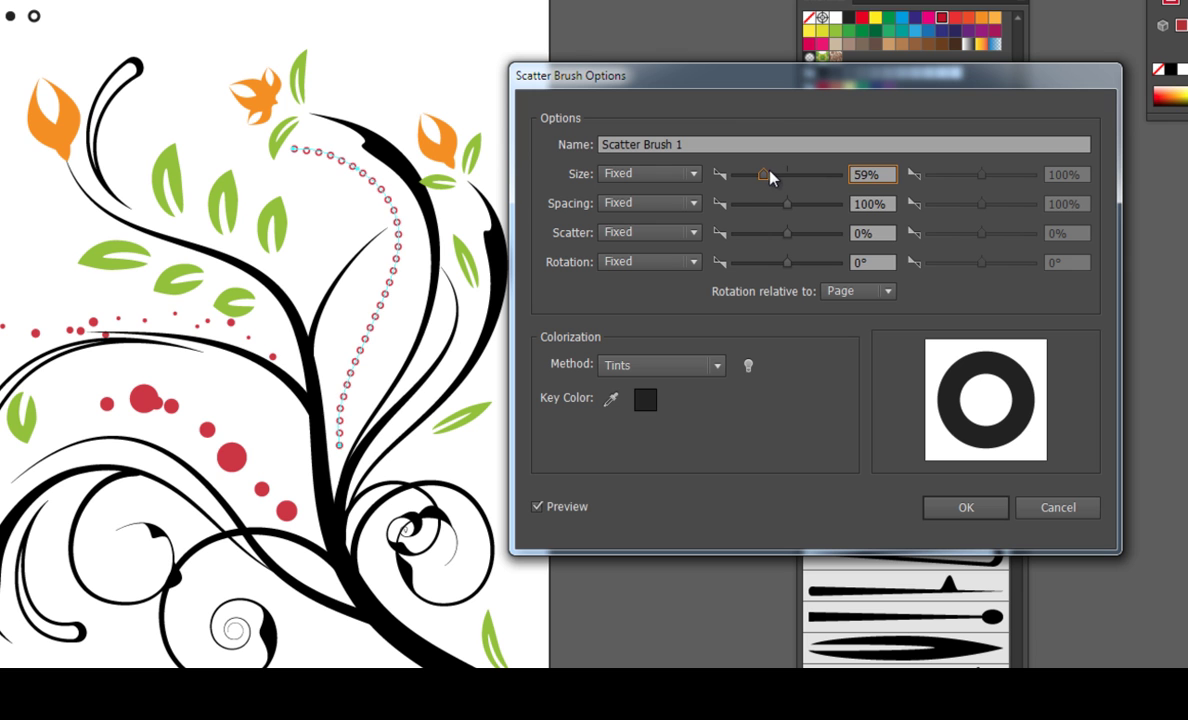
pyautogui.click(963, 508)
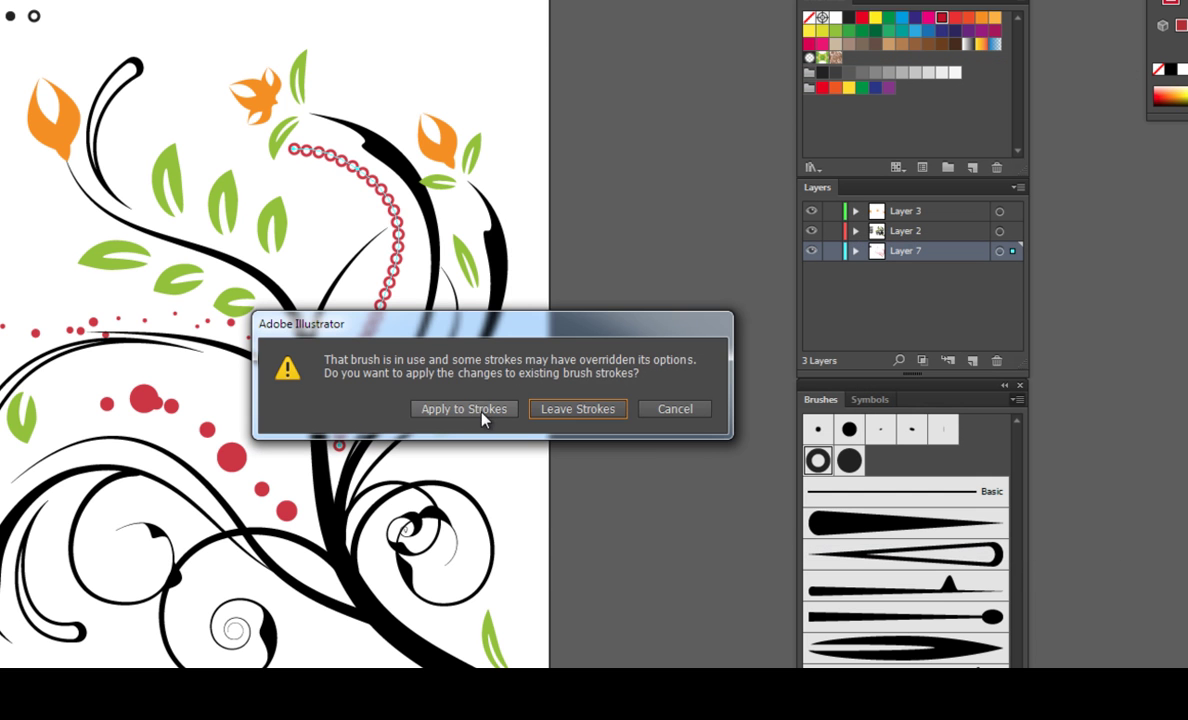
pyautogui.click(484, 418)
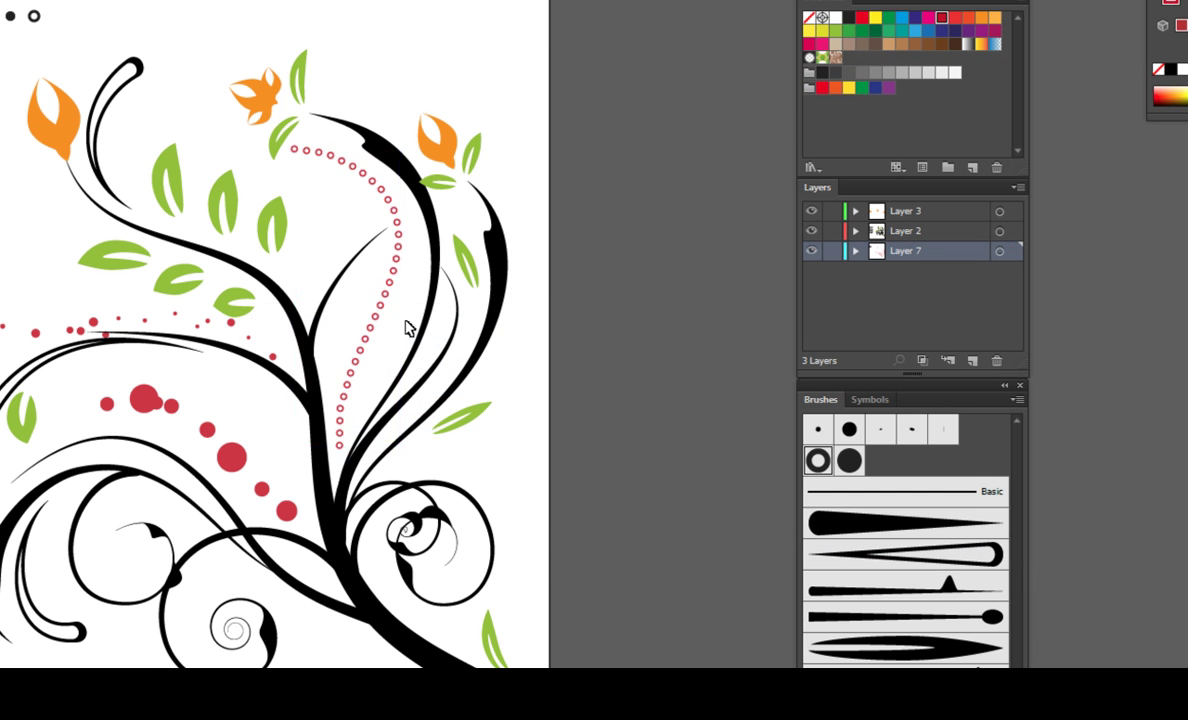
# - Move the ringed dotted stroke slightly lower and pan to the page's top-left
pyautogui.moveTo(371, 341); pyautogui.dragTo(366, 391)
pyautogui.click(392, 424)
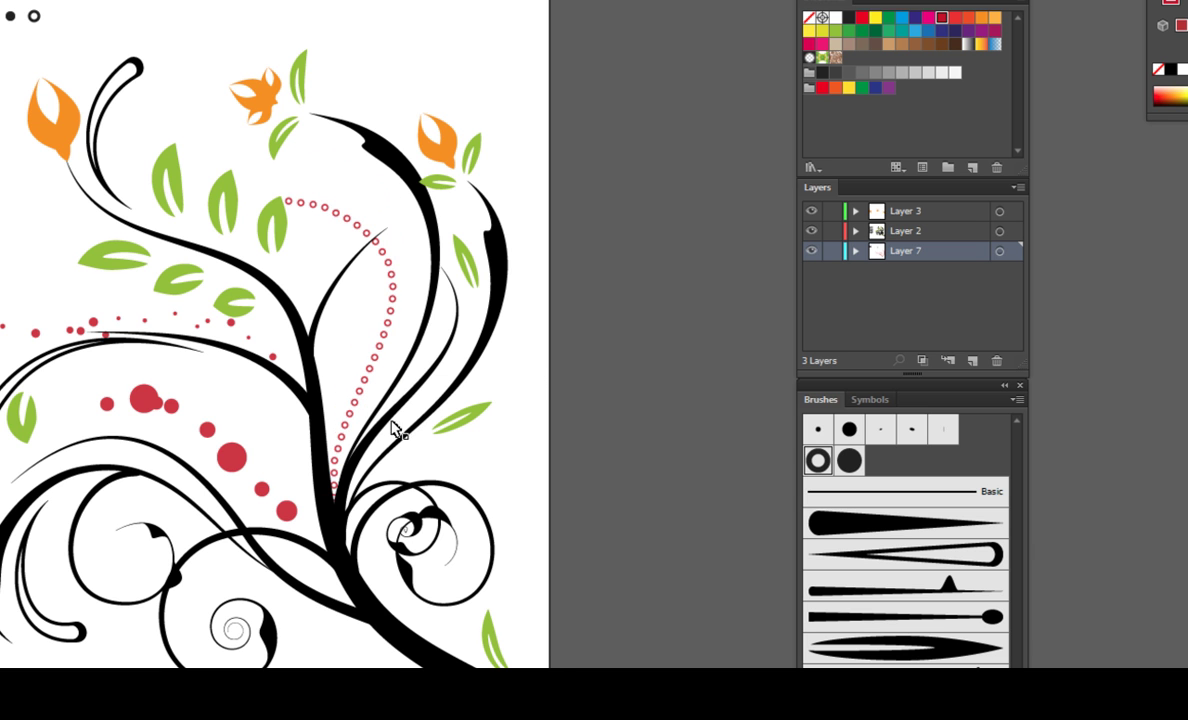
pyautogui.moveTo(410, 260); pyautogui.dragTo(416, 234)
pyautogui.moveTo(379, 345)
pyautogui.mouseDown()
pyautogui.moveTo(446, 381)
pyautogui.moveTo(467, 421)
pyautogui.mouseUp()
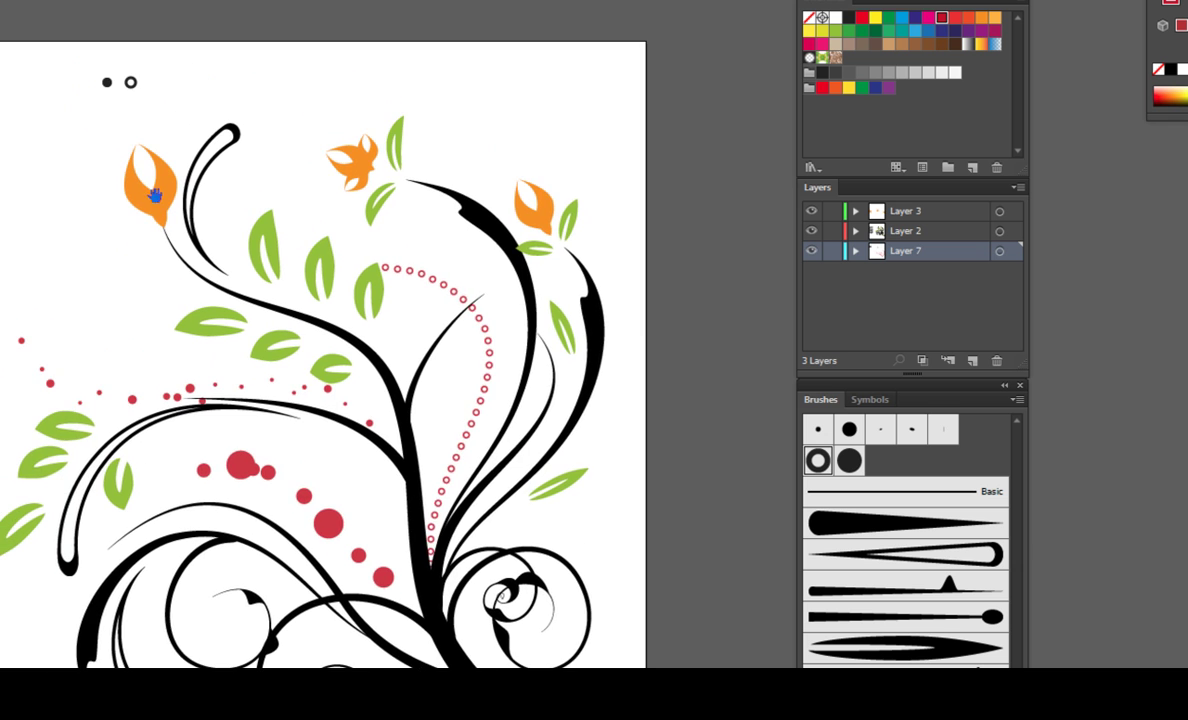
pyautogui.moveTo(146, 170); pyautogui.dragTo(254, 230)
# - Delete the two sample circles and paint a ringed-dot stroke curling up-left from the orange bud
pyautogui.moveTo(163, 112); pyautogui.dragTo(270, 152)
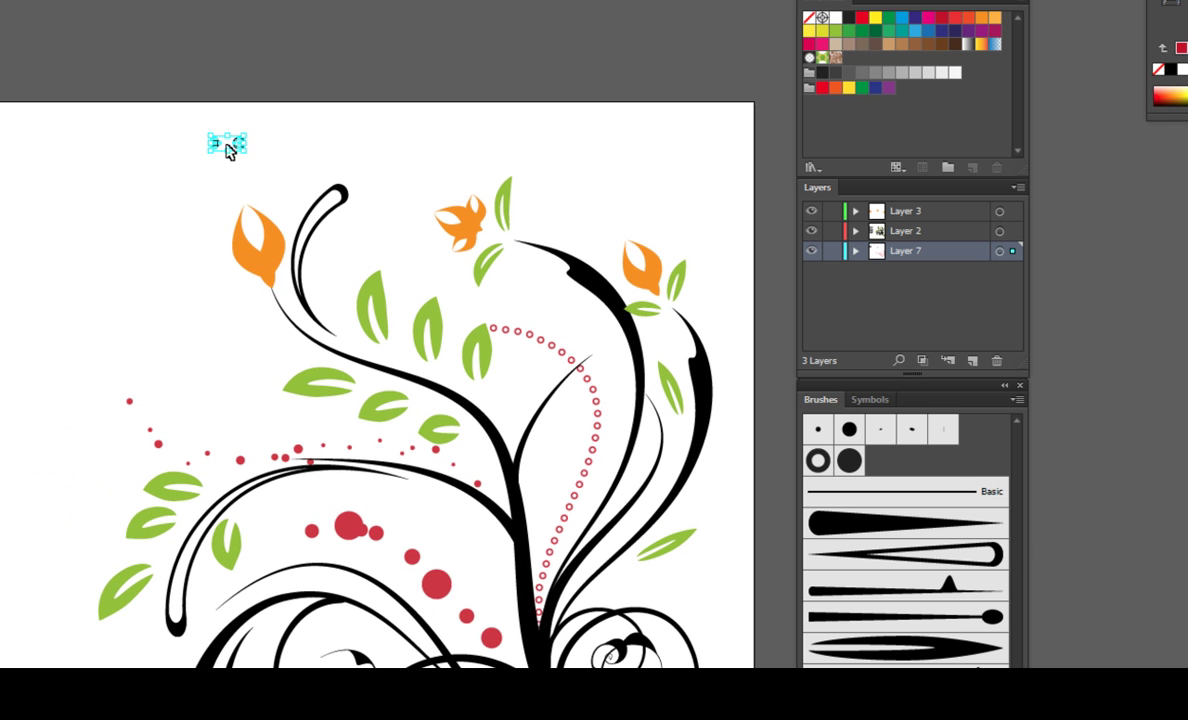
pyautogui.press('Delete')
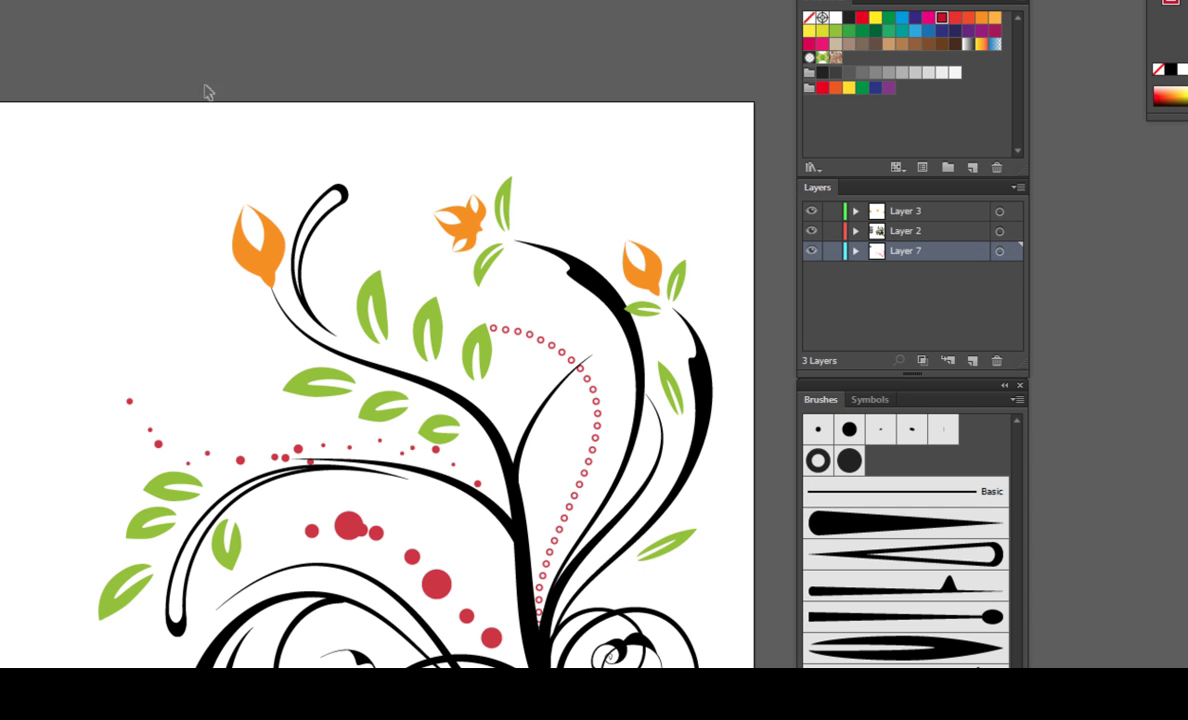
pyautogui.press('b')
pyautogui.moveTo(257, 236); pyautogui.dragTo(168, 179)
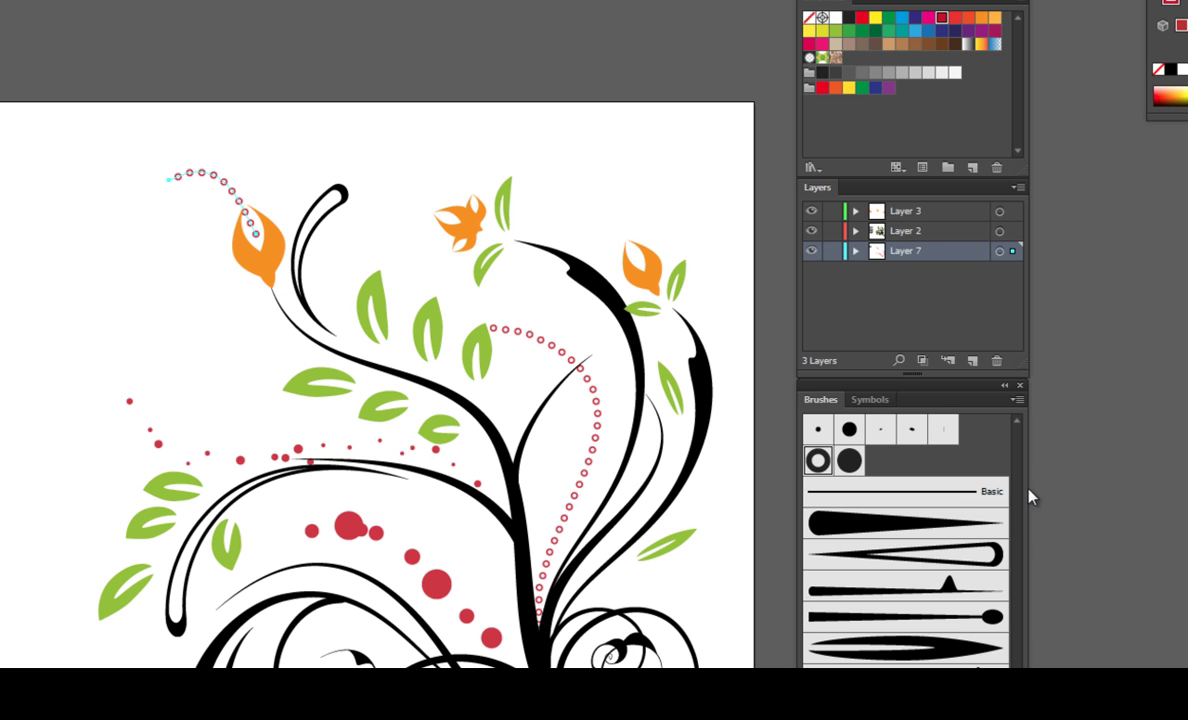
# - With Preview on in the stroke's options, make ring size vary randomly
pyautogui.click(1016, 399)
pyautogui.click(1090, 693)
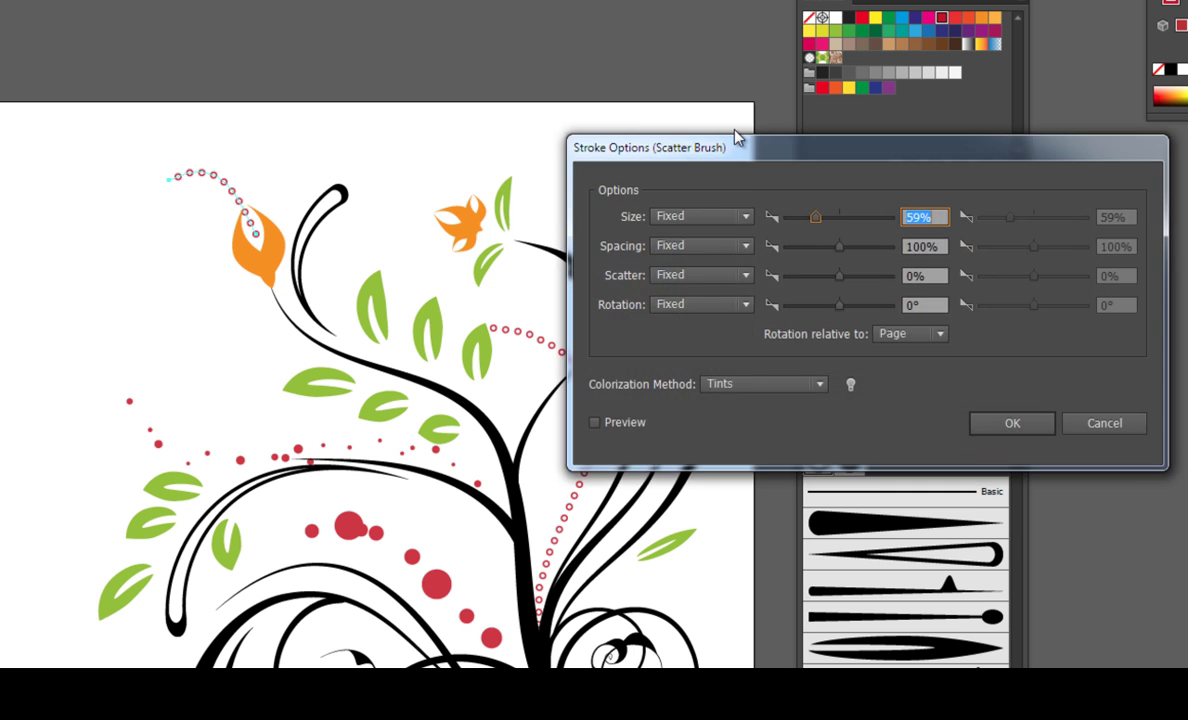
pyautogui.moveTo(816, 218); pyautogui.dragTo(802, 218)
pyautogui.click(743, 217)
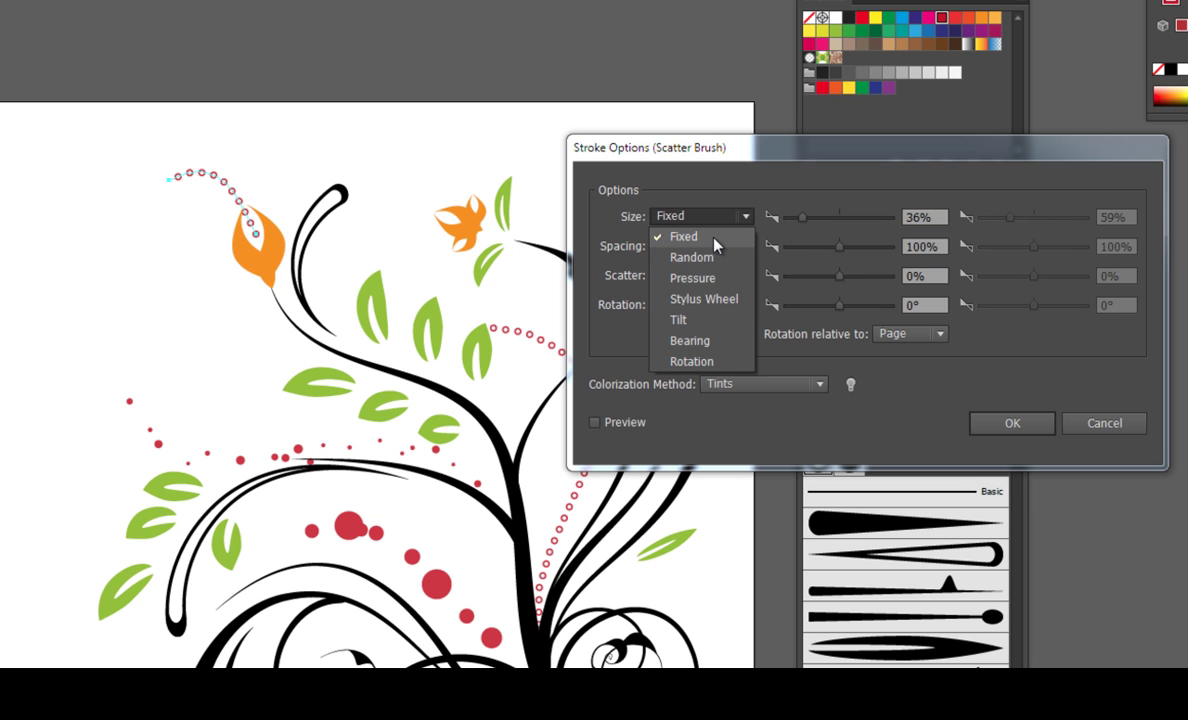
pyautogui.click(713, 237)
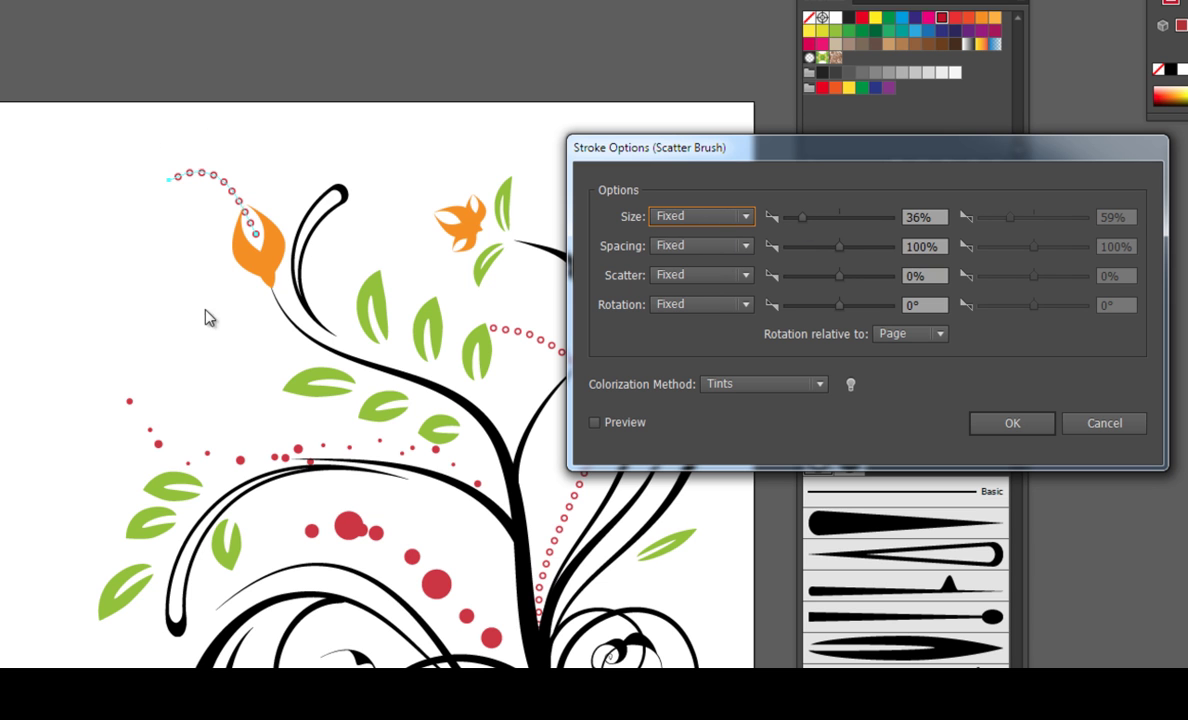
pyautogui.moveTo(805, 222)
pyautogui.mouseDown()
pyautogui.moveTo(853, 222)
pyautogui.moveTo(823, 218)
pyautogui.mouseUp()
pyautogui.click(597, 423)
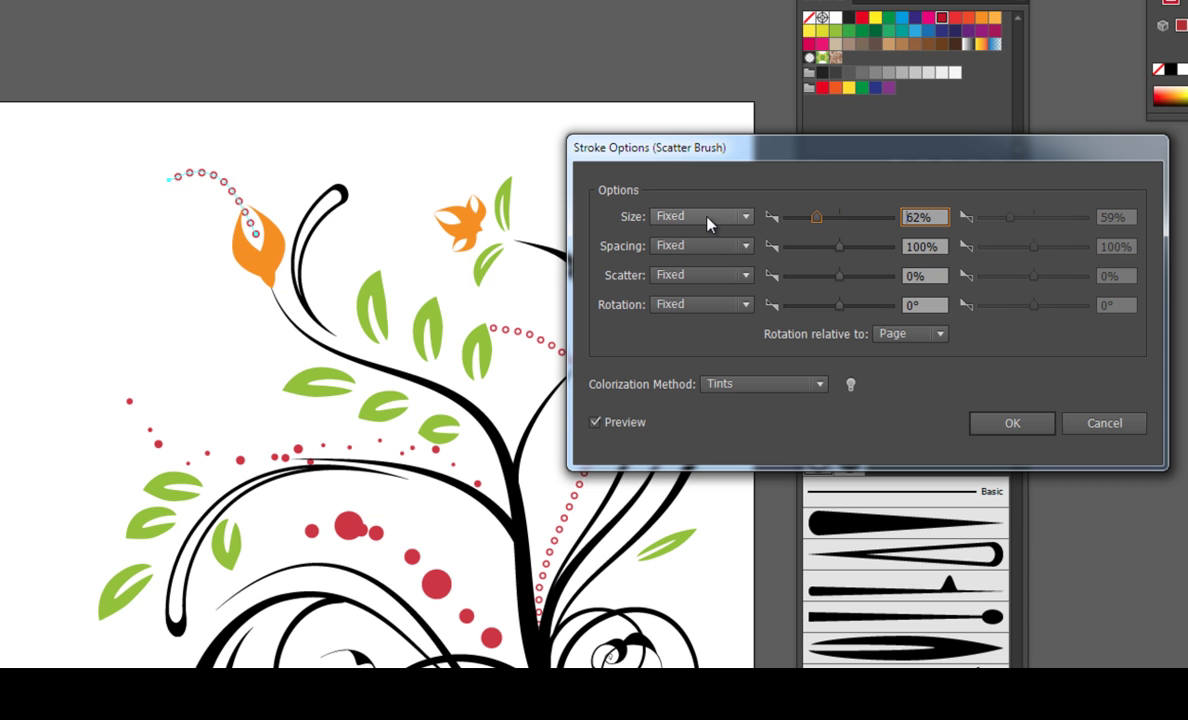
pyautogui.click(705, 217)
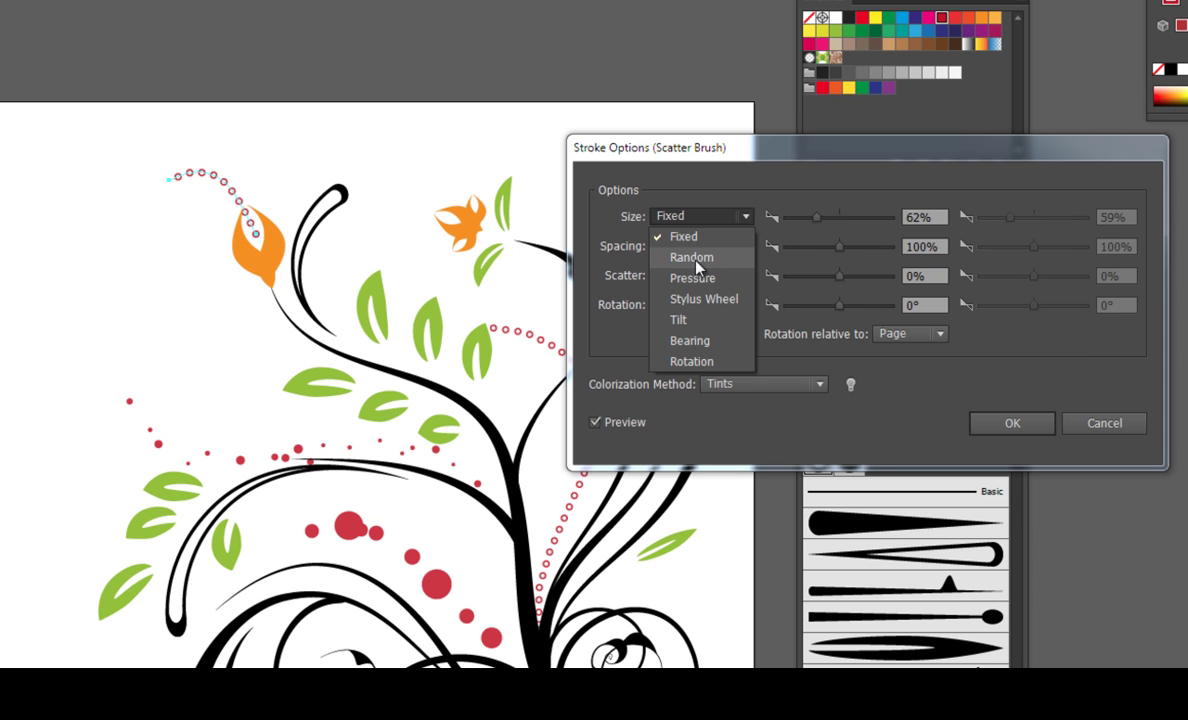
pyautogui.click(692, 260)
pyautogui.moveTo(817, 219)
pyautogui.mouseDown()
pyautogui.moveTo(815, 233)
pyautogui.moveTo(812, 223)
pyautogui.moveTo(866, 248)
pyautogui.moveTo(820, 248)
pyautogui.moveTo(847, 256)
pyautogui.mouseUp()
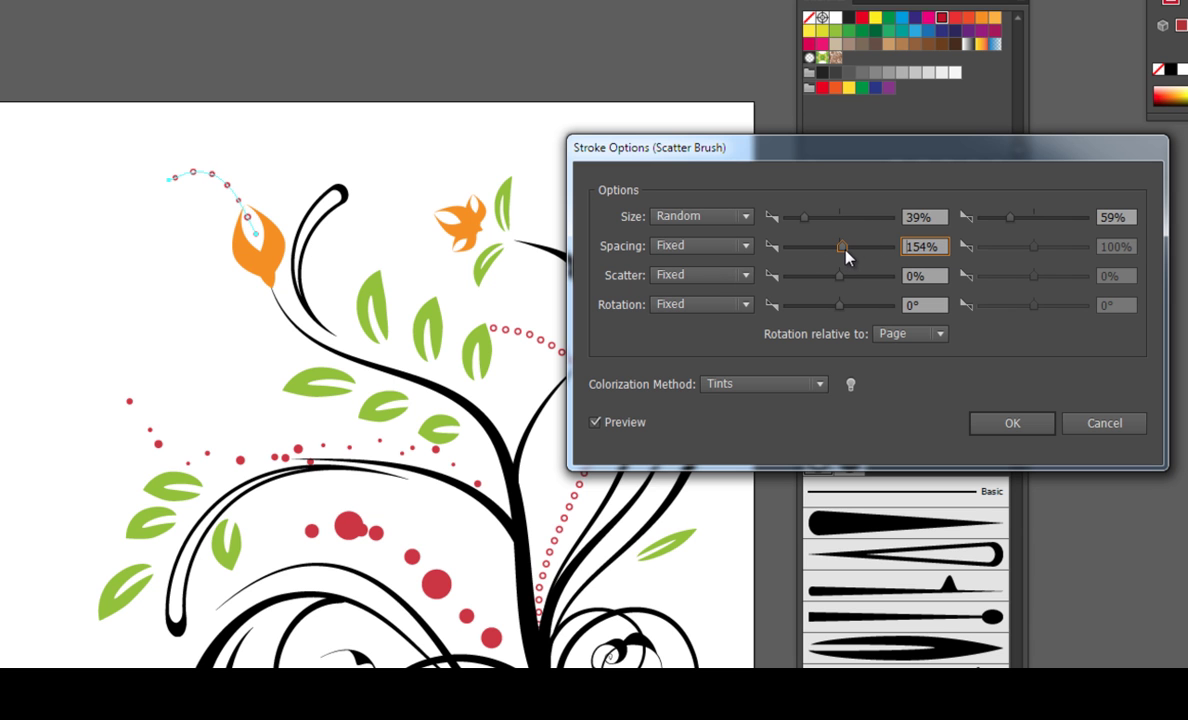
# - Set Random scatter to 275%, spacing to 86%, and ring size 80%–59%, then confirm
pyautogui.moveTo(845, 277); pyautogui.dragTo(858, 279)
pyautogui.click(737, 276)
pyautogui.click(715, 280)
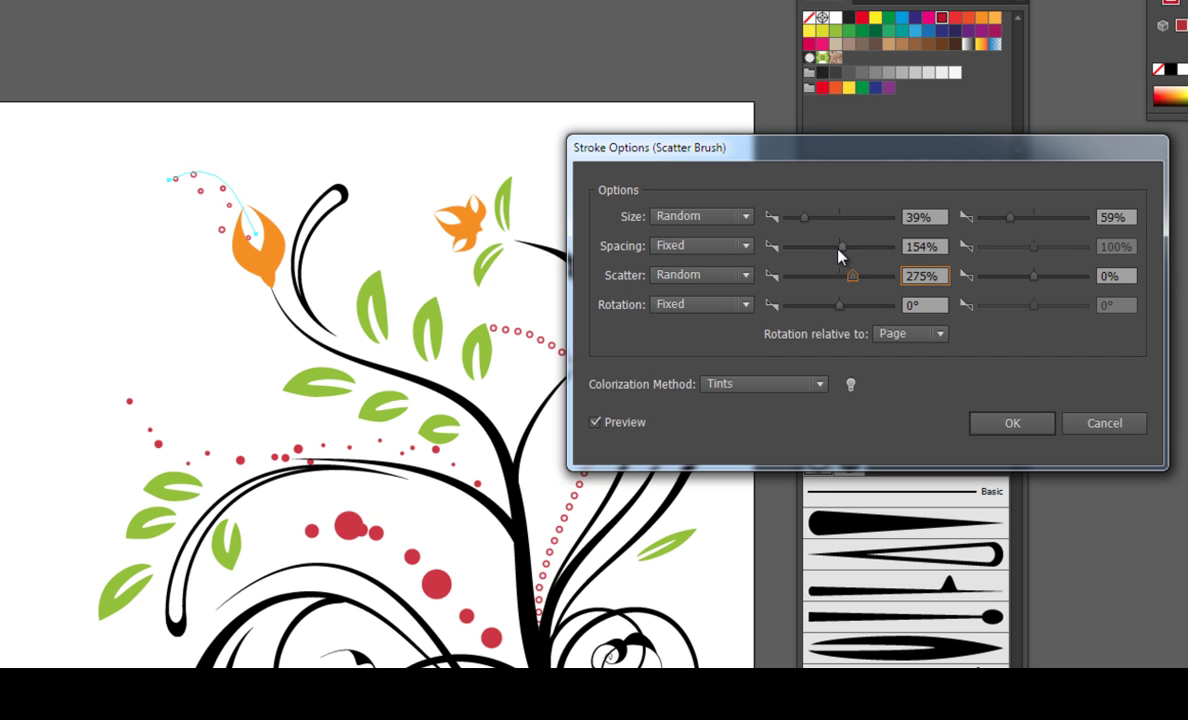
pyautogui.moveTo(838, 251); pyautogui.dragTo(830, 249)
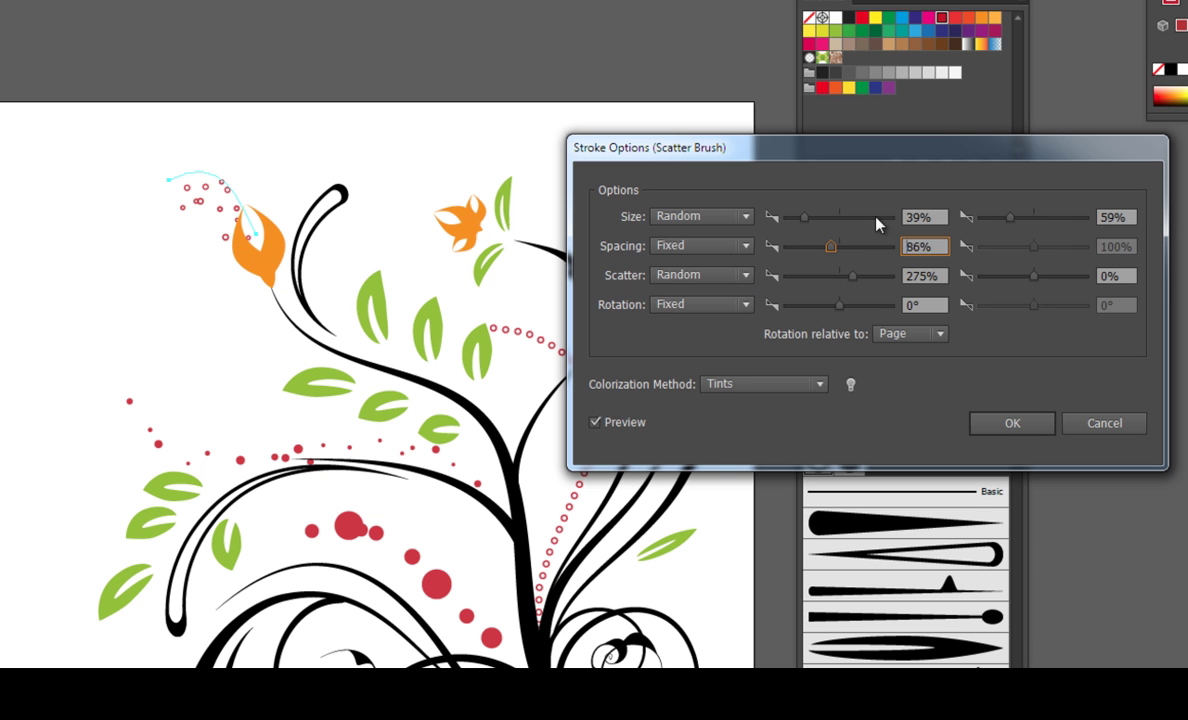
pyautogui.moveTo(807, 218); pyautogui.dragTo(834, 218)
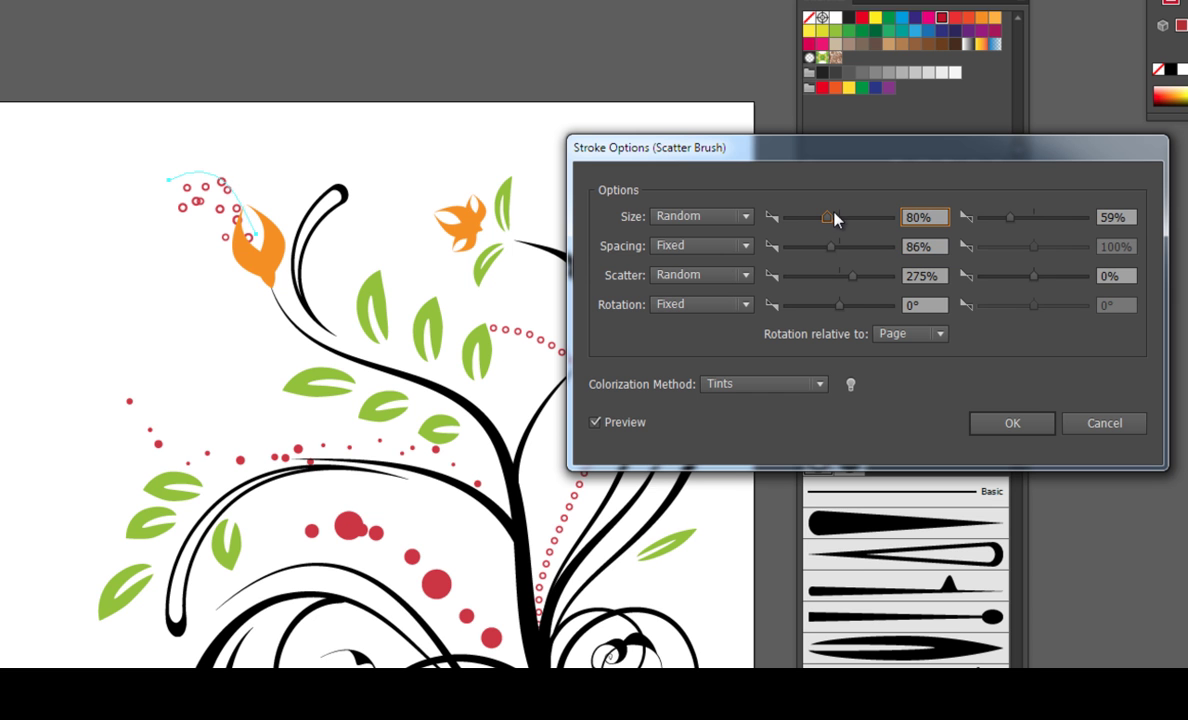
pyautogui.click(1020, 424)
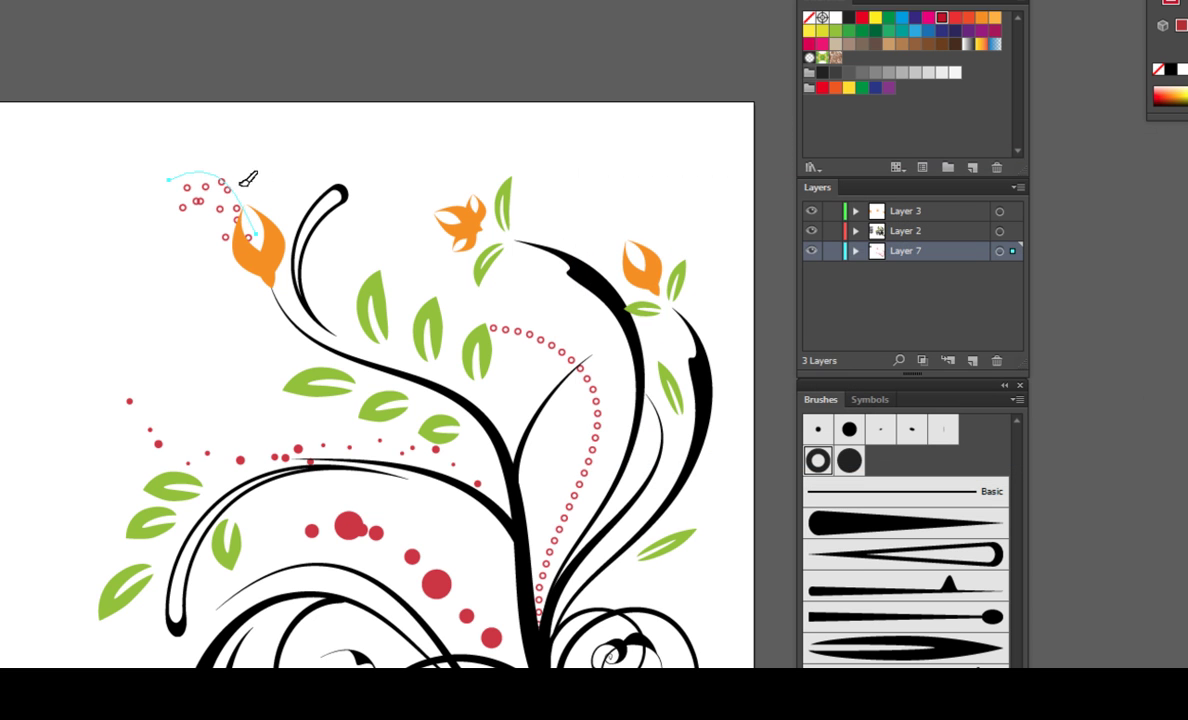
# - Recolour the ringed dots blue and nudge them slightly right
pyautogui.click(970, 18)
pyautogui.click(822, 31)
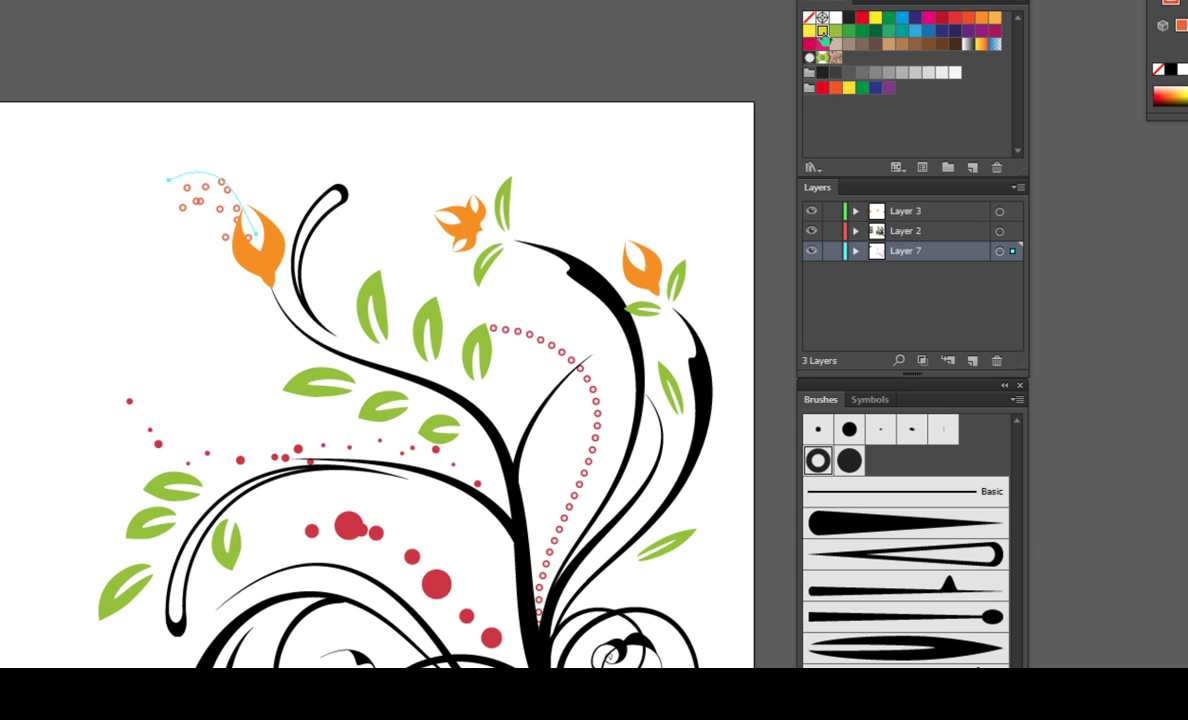
pyautogui.click(836, 44)
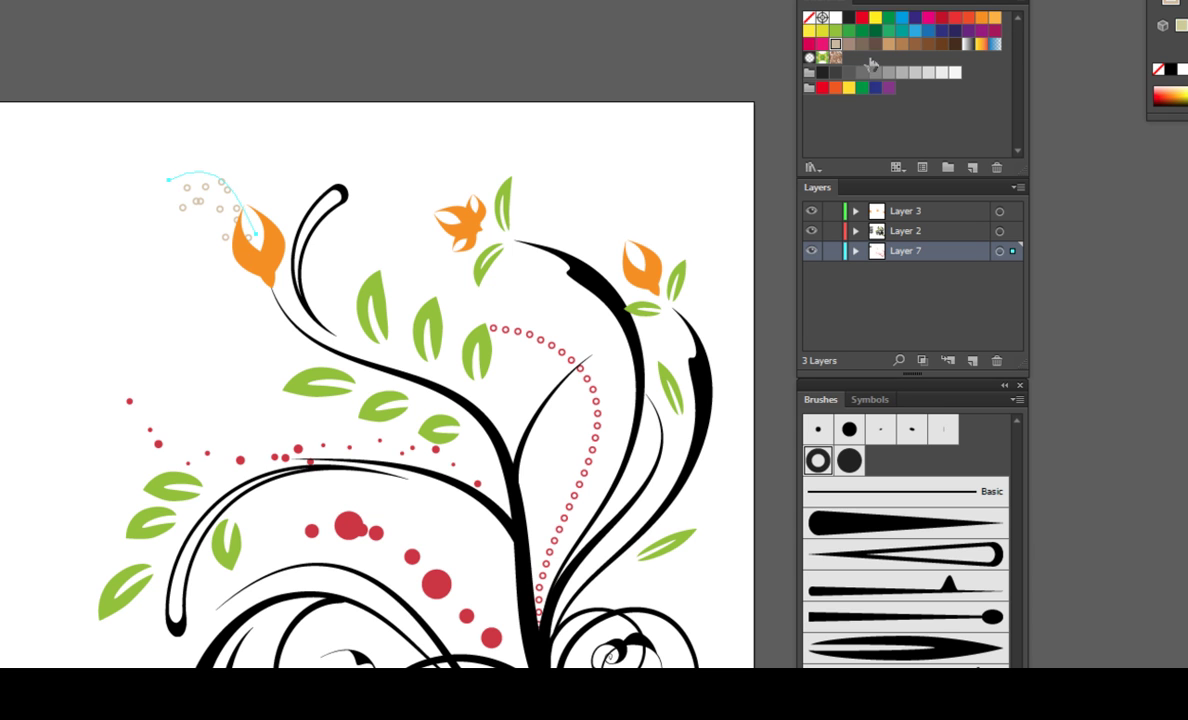
pyautogui.click(929, 31)
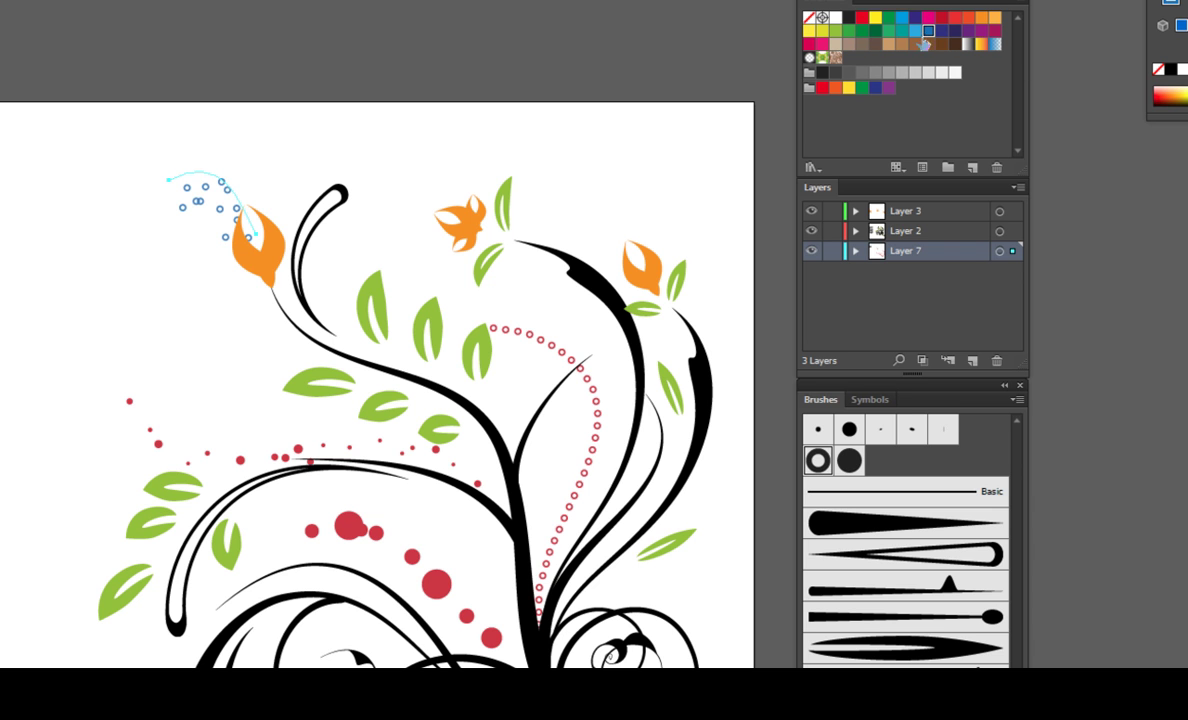
pyautogui.press('v')
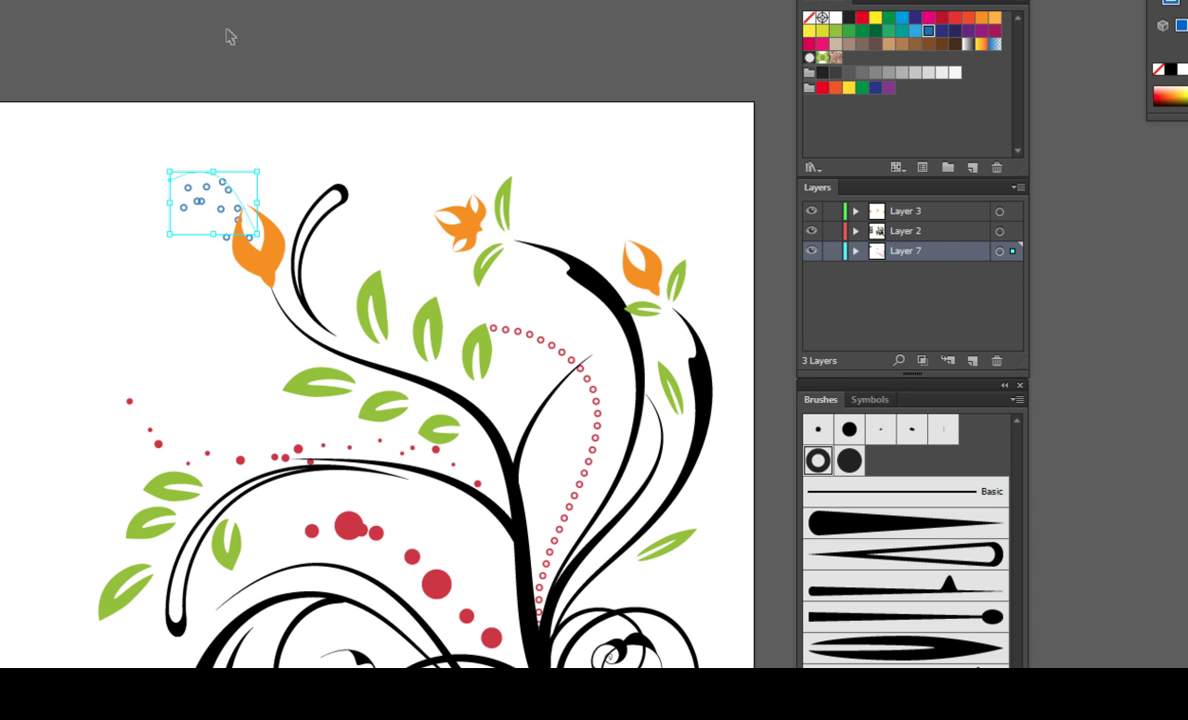
pyautogui.press('Right')
pyautogui.press('Right')
pyautogui.press('Right')
pyautogui.click(268, 116)
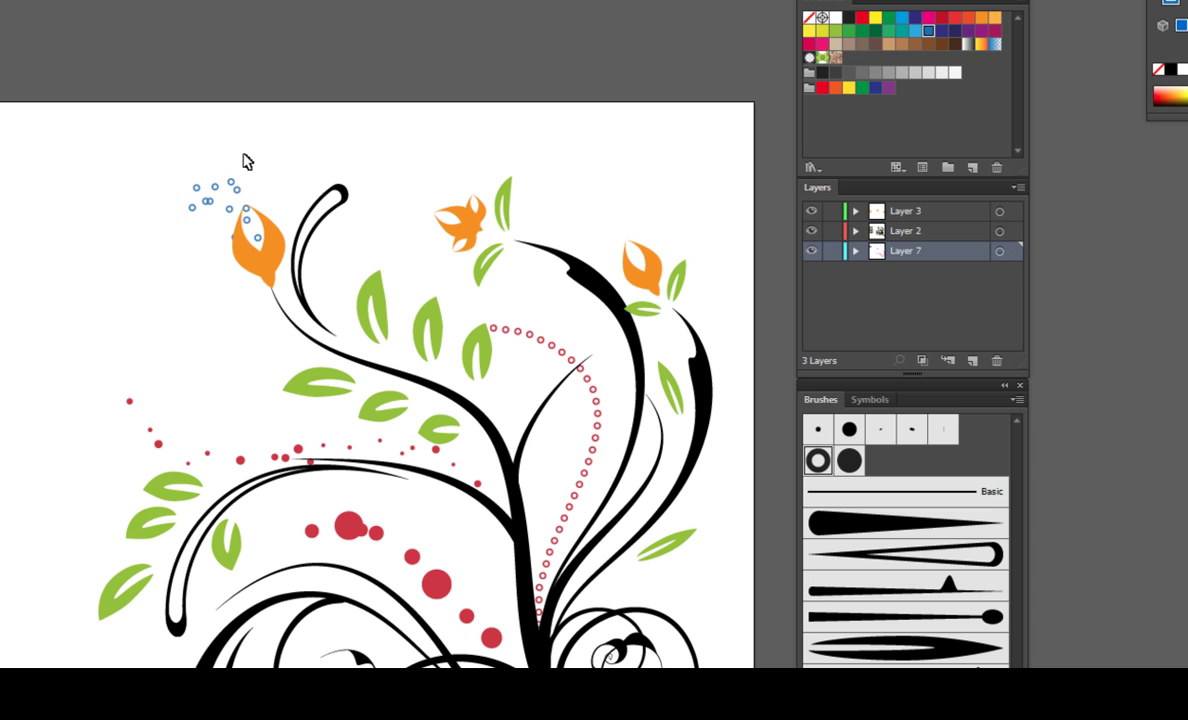
# - Paint a curving trail of blue dots up-left from the orange flower with the dot scatter brush
pyautogui.press('b')
pyautogui.click(849, 460)
pyautogui.moveTo(258, 238); pyautogui.dragTo(234, 148)
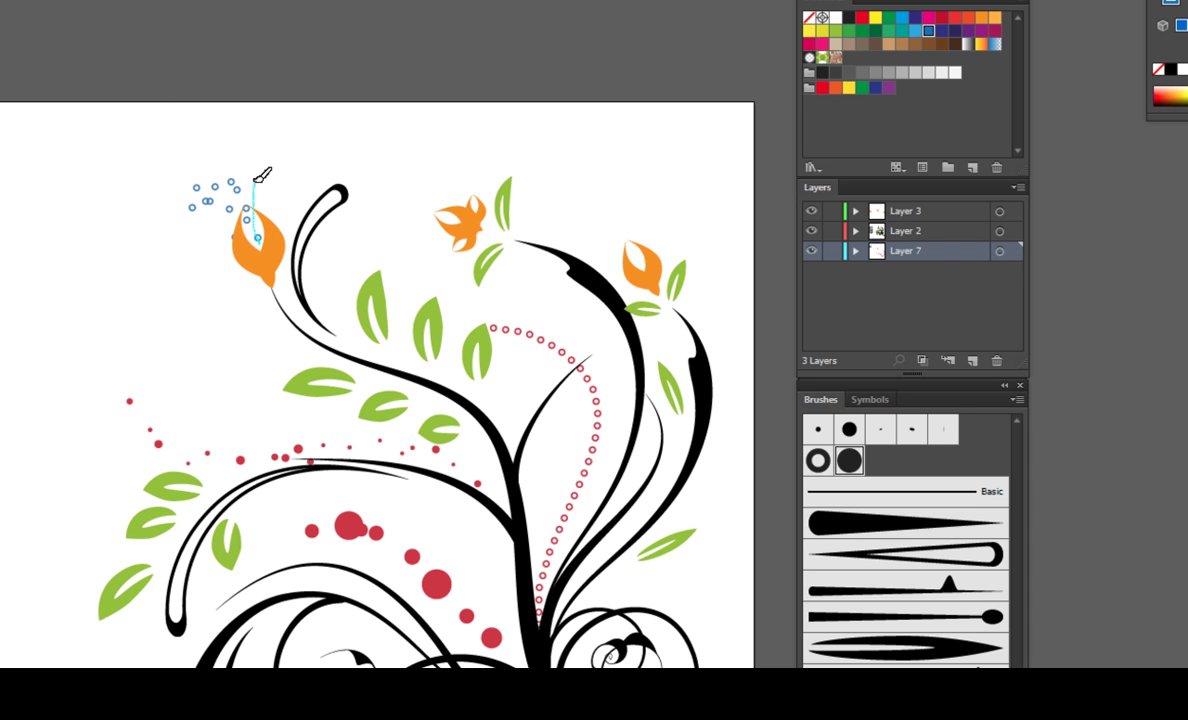
pyautogui.moveTo(258, 238); pyautogui.dragTo(176, 142)
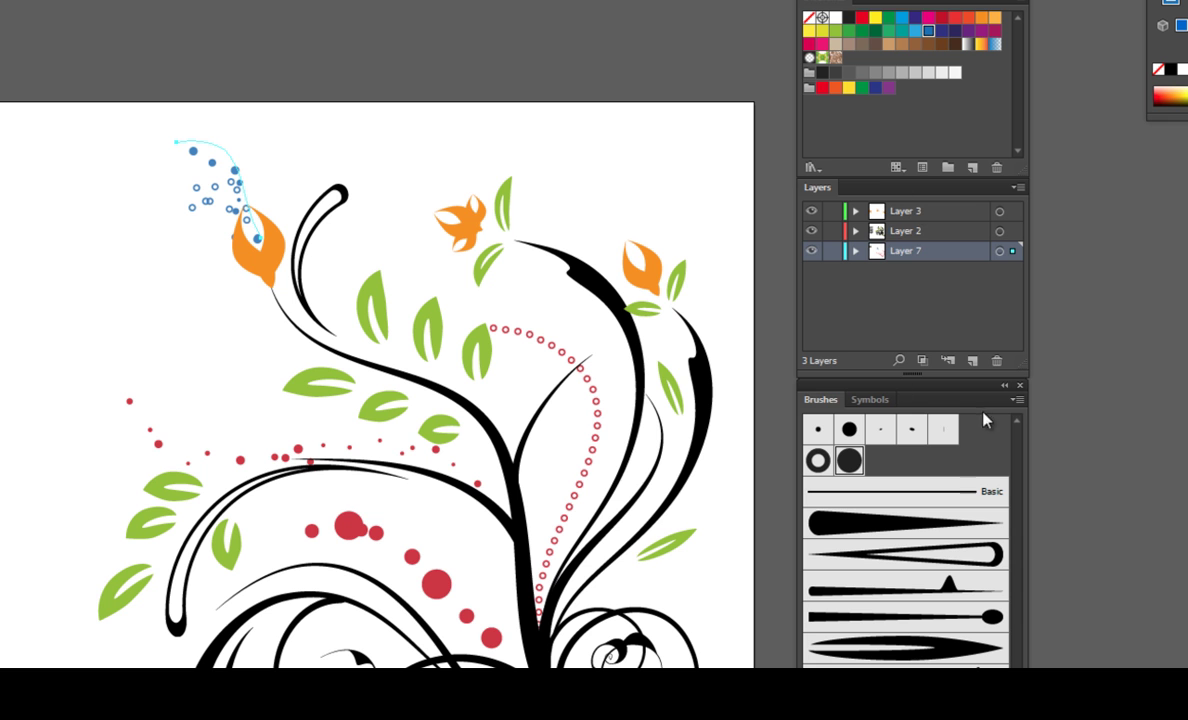
pyautogui.click(1017, 400)
# - With Preview on in the dot stroke's options, set dot size to Random
pyautogui.click(1110, 692)
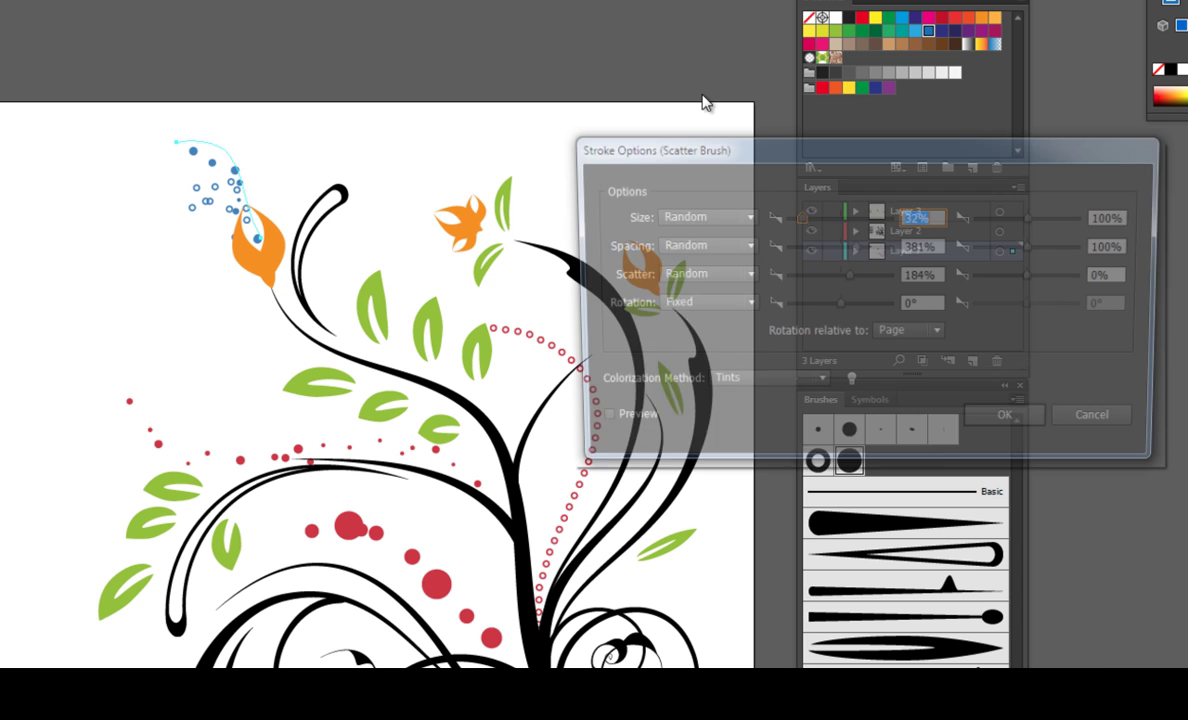
pyautogui.moveTo(730, 157); pyautogui.dragTo(665, 115)
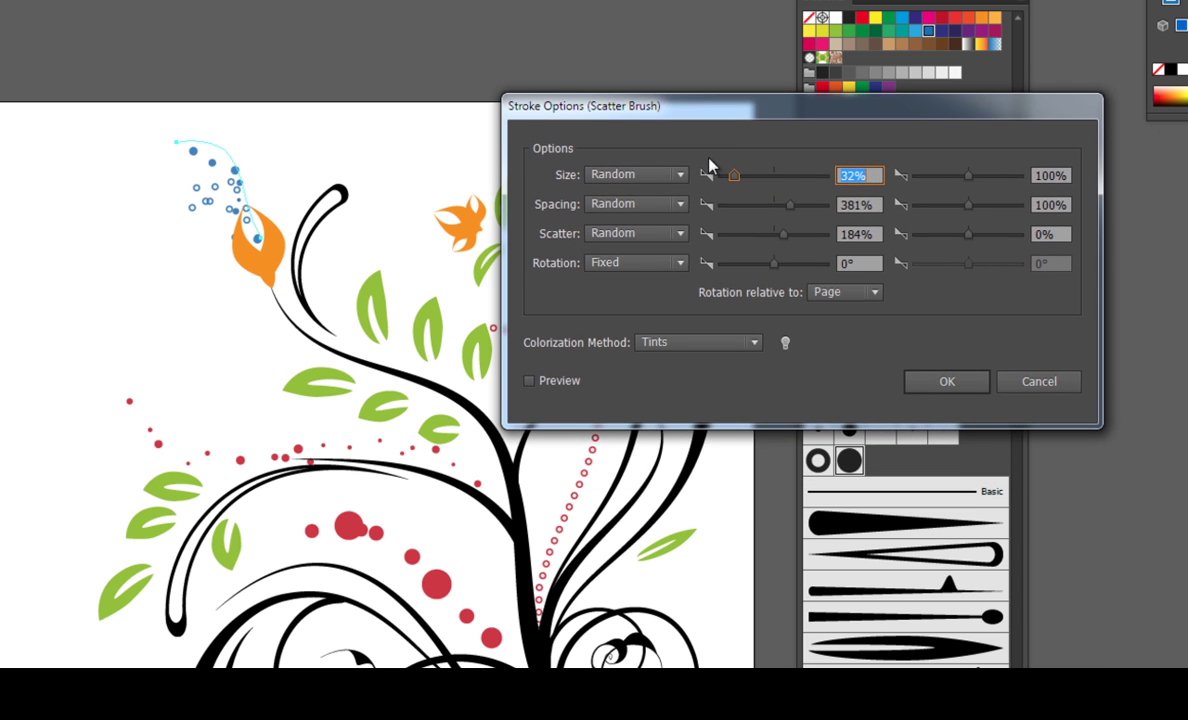
pyautogui.click(675, 175)
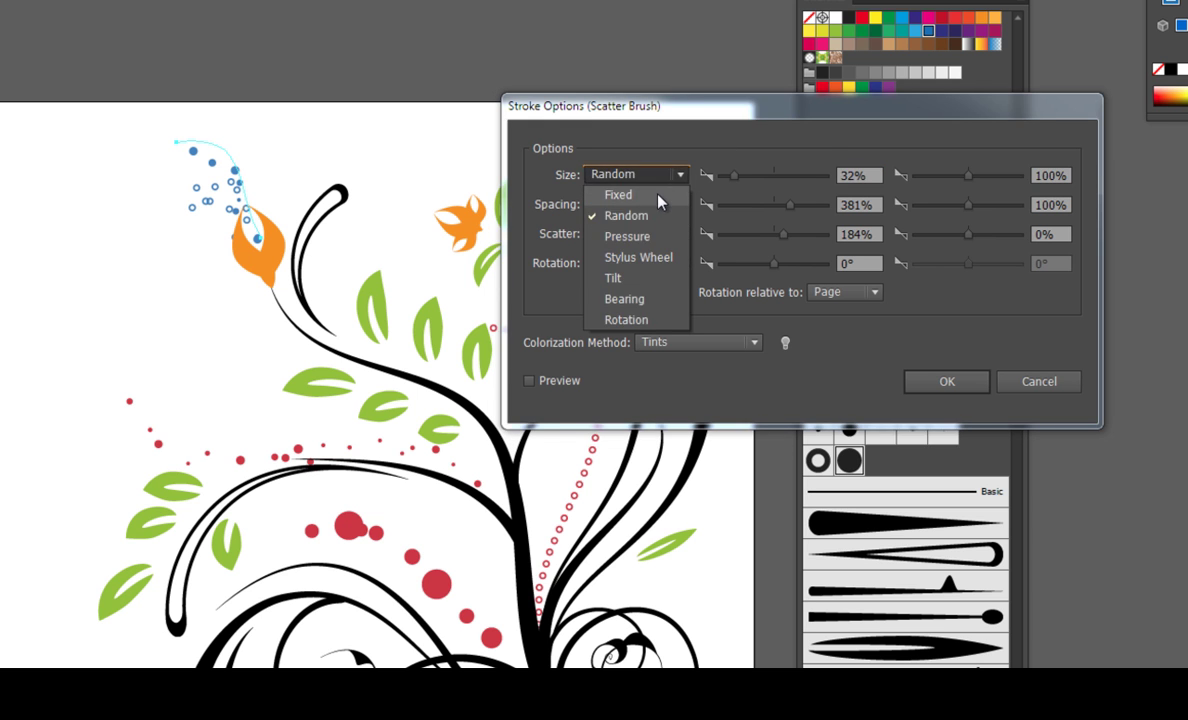
pyautogui.click(658, 197)
pyautogui.moveTo(734, 177); pyautogui.dragTo(752, 178)
pyautogui.click(545, 381)
pyautogui.click(662, 205)
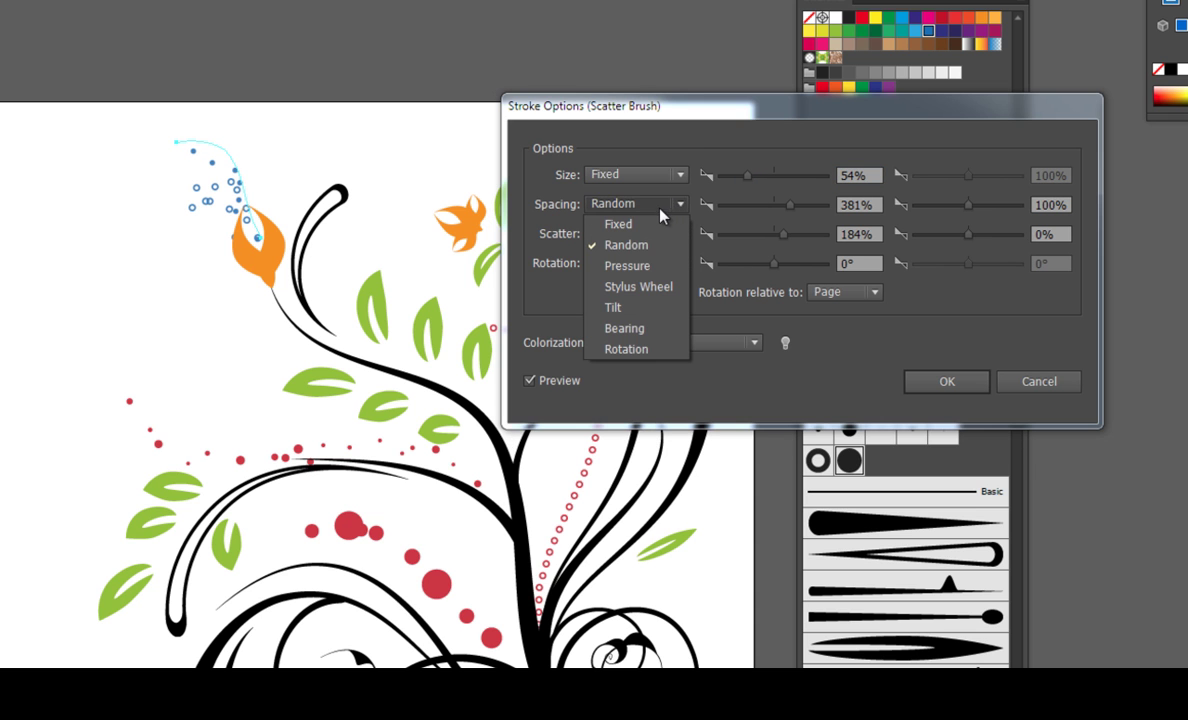
pyautogui.click(662, 210)
pyautogui.click(672, 175)
pyautogui.click(680, 214)
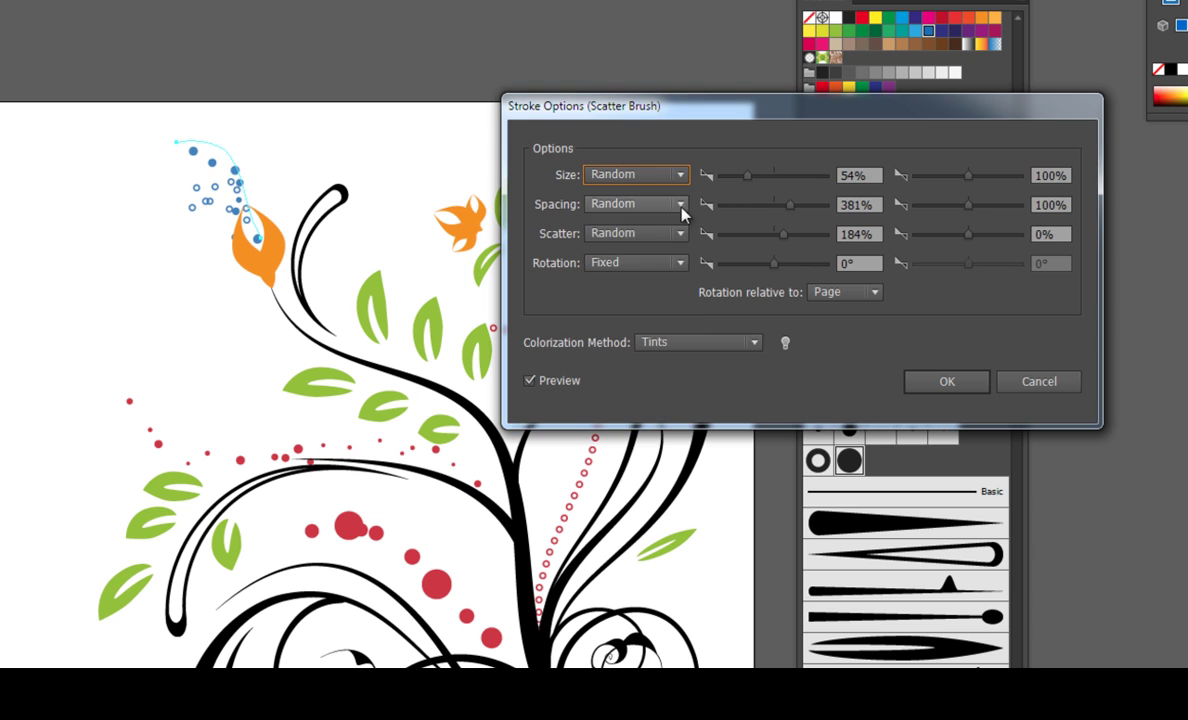
# - Raise the random scatter to 404%, confirm, and recolour the dots a lighter blue
pyautogui.click(786, 206)
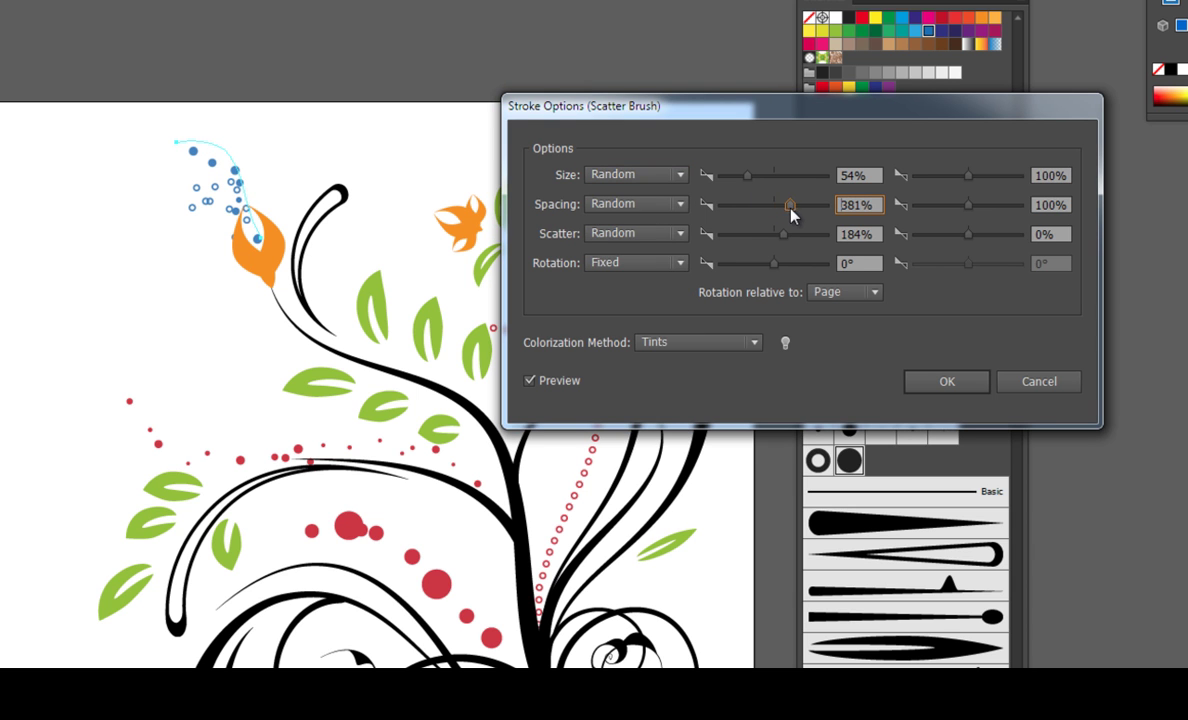
pyautogui.click(677, 233)
pyautogui.click(676, 233)
pyautogui.moveTo(783, 233); pyautogui.dragTo(796, 234)
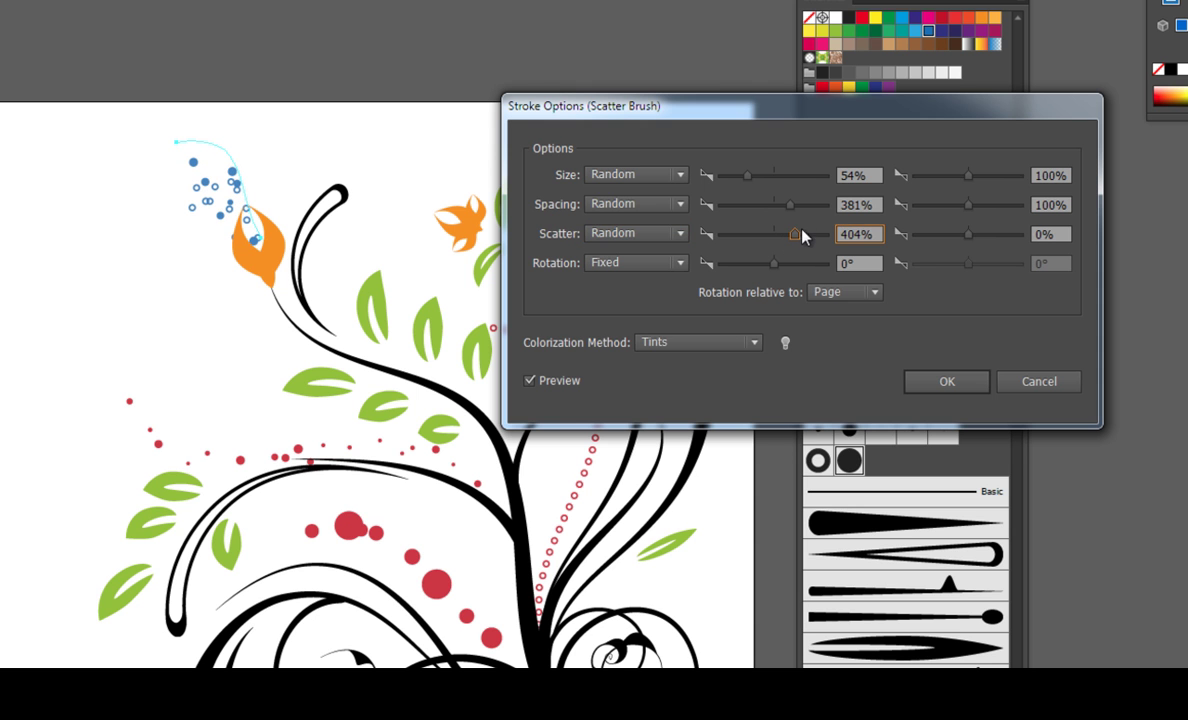
pyautogui.click(966, 385)
pyautogui.click(915, 30)
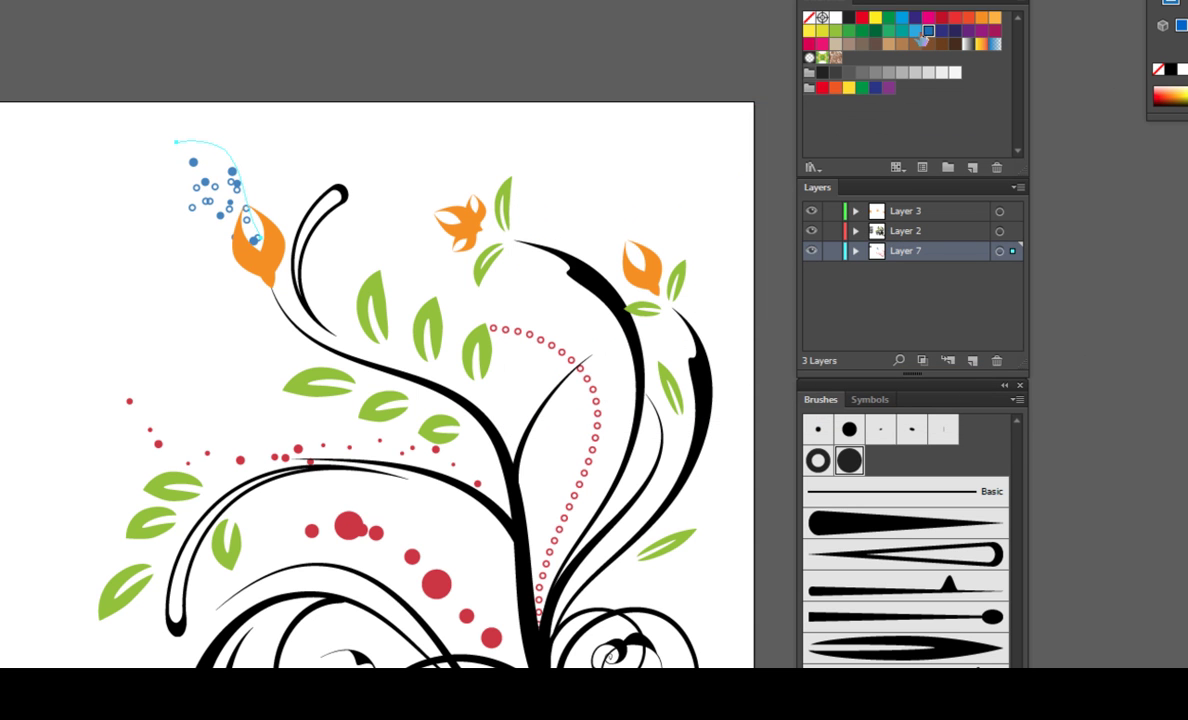
pyautogui.click(87, 118)
pyautogui.moveTo(555, 283); pyautogui.dragTo(474, 280)
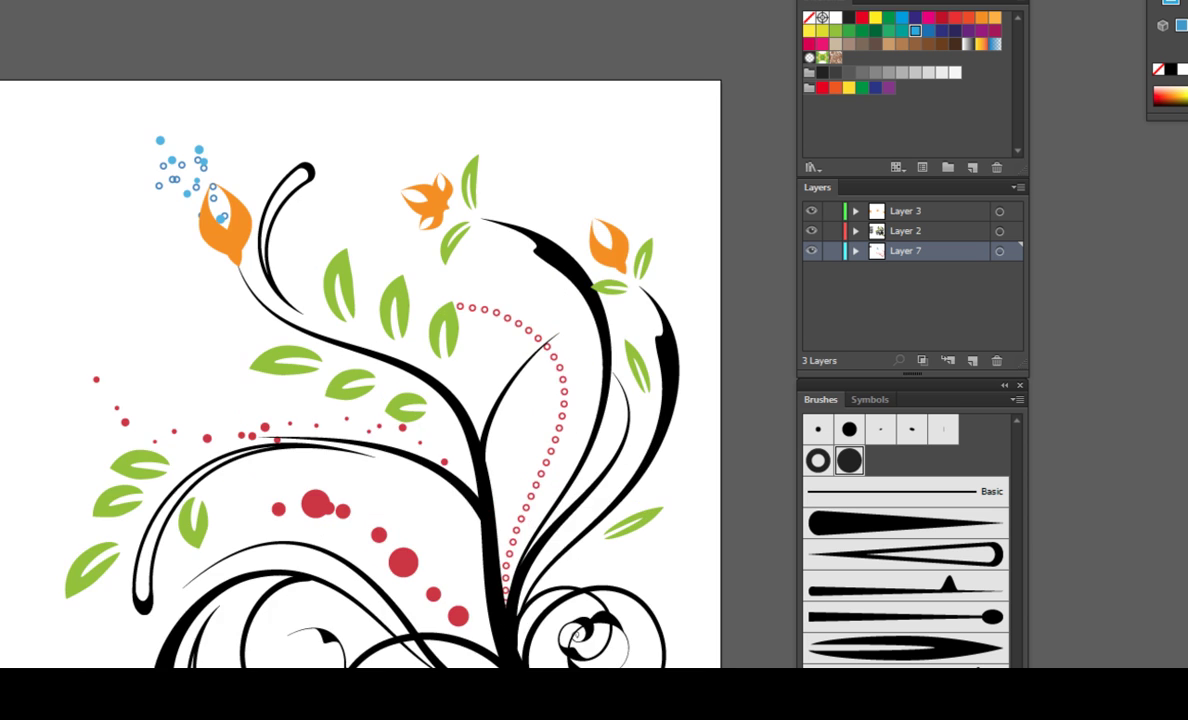
pyautogui.moveTo(333, 425)
pyautogui.mouseDown()
pyautogui.moveTo(269, 393)
pyautogui.moveTo(265, 371)
pyautogui.mouseUp()
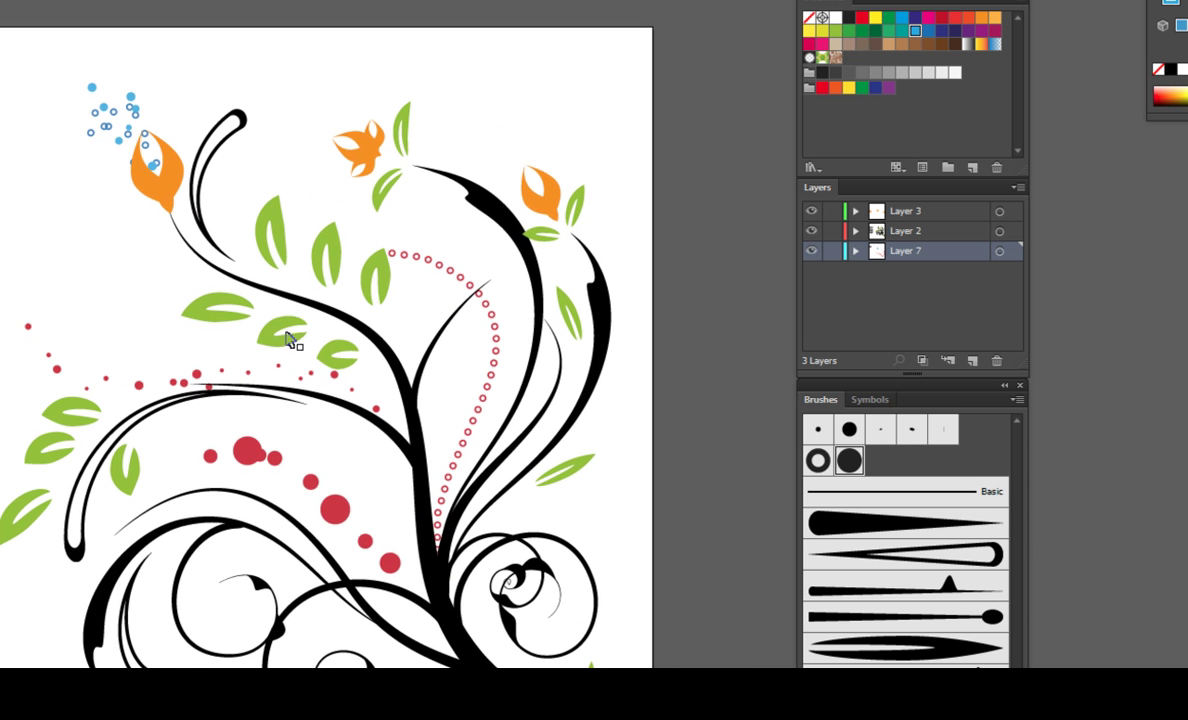
pyautogui.moveTo(273, 259); pyautogui.dragTo(271, 207)
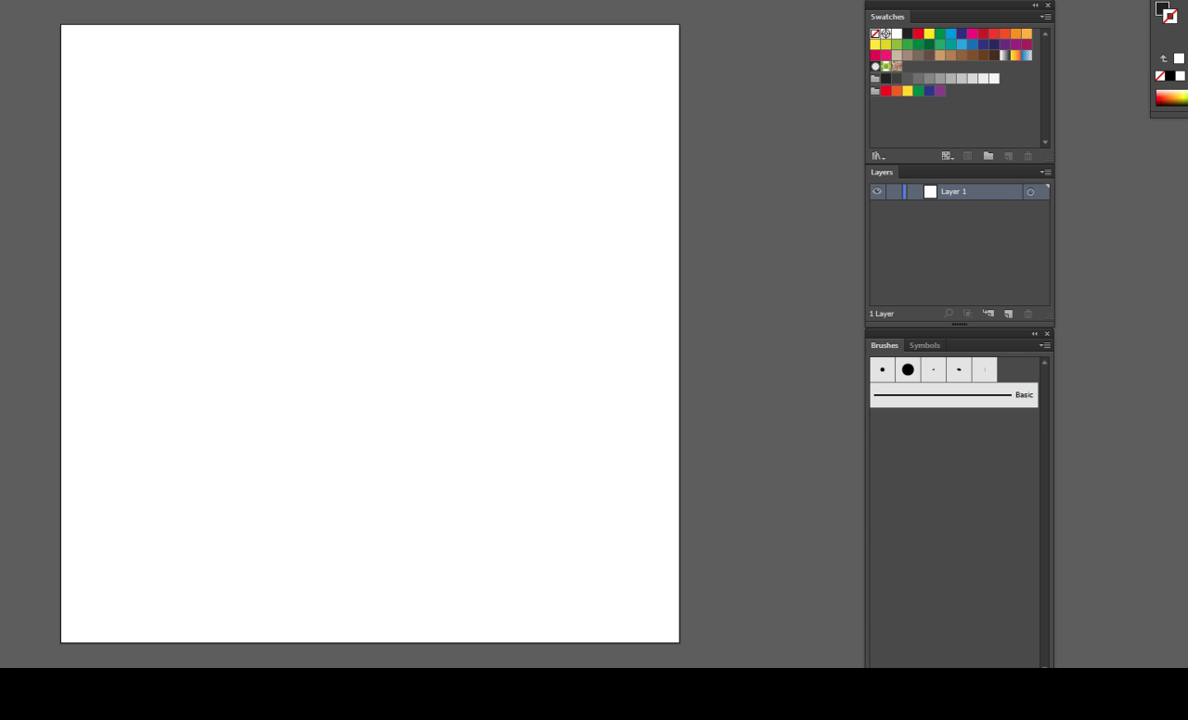
# - Draw a wide filled black ellipse and nudge it left and down toward the centre
pyautogui.moveTo(270, 257); pyautogui.dragTo(510, 336)
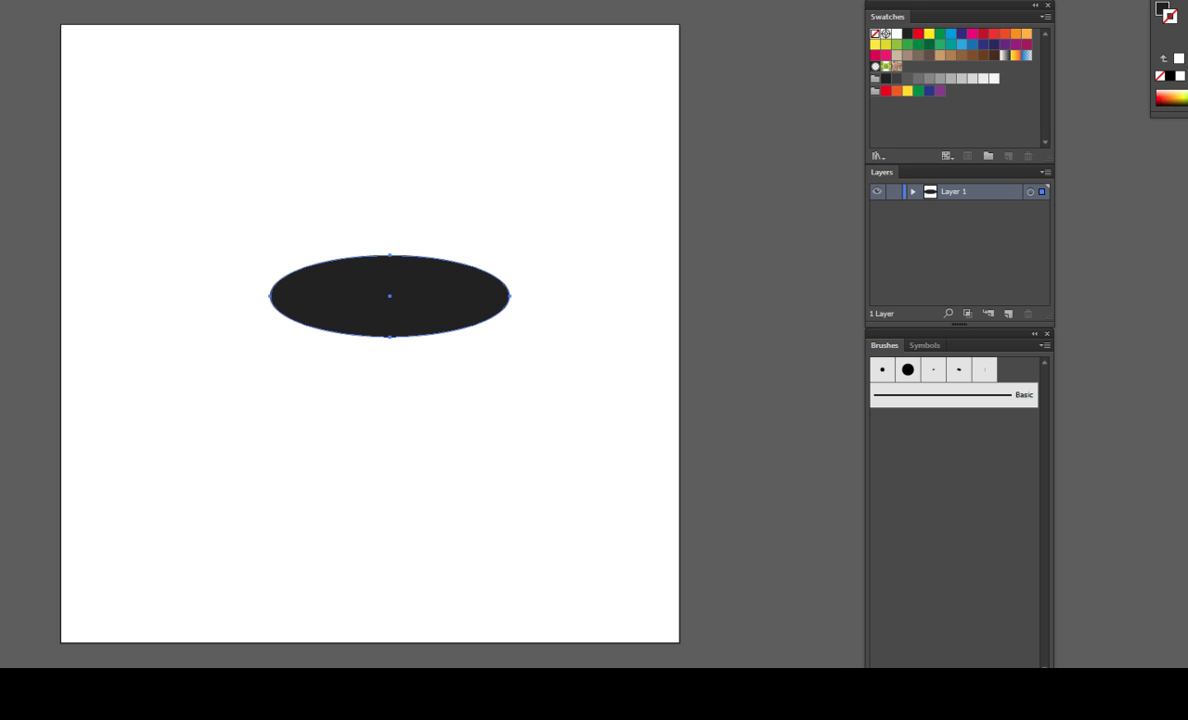
pyautogui.hotkey('shift', 'Left')
pyautogui.hotkey('shift', 'Left')
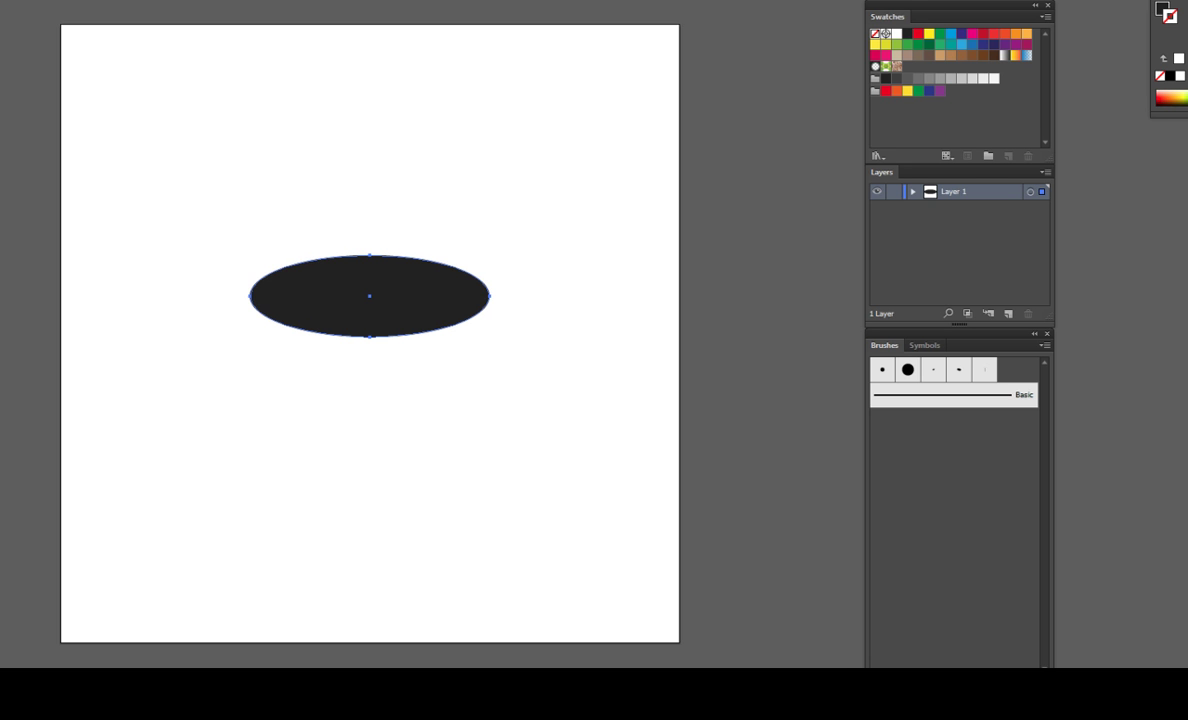
pyautogui.hotkey('shift', 'Down')
pyautogui.hotkey('shift', 'Down')
pyautogui.hotkey('shift', 'Down')
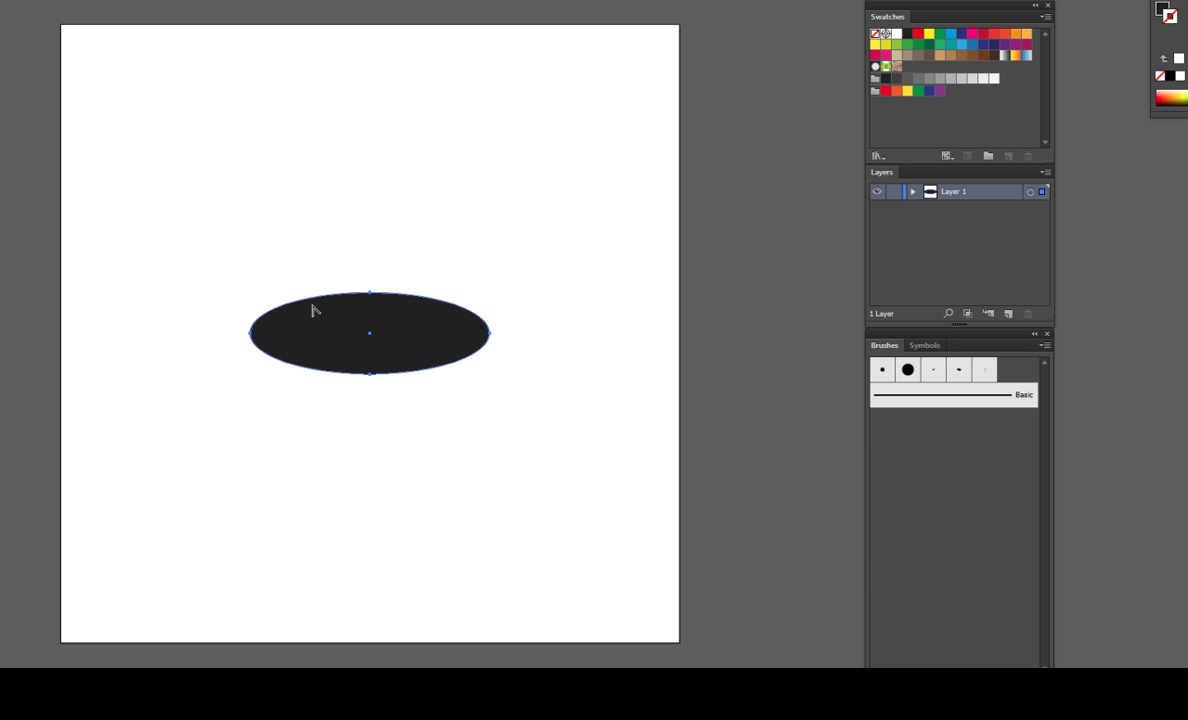
# - Sharpen the ellipse's left and right anchors into points, then squash it into a thin sliver
pyautogui.click(489, 334)
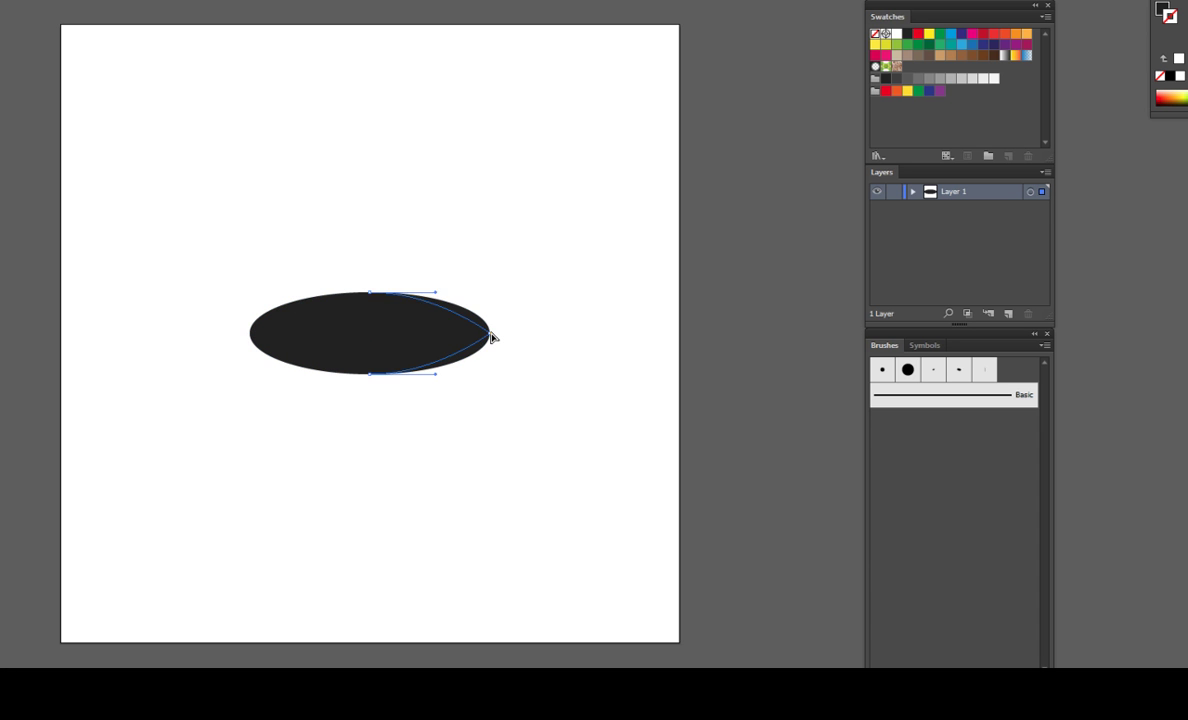
pyautogui.click(250, 333)
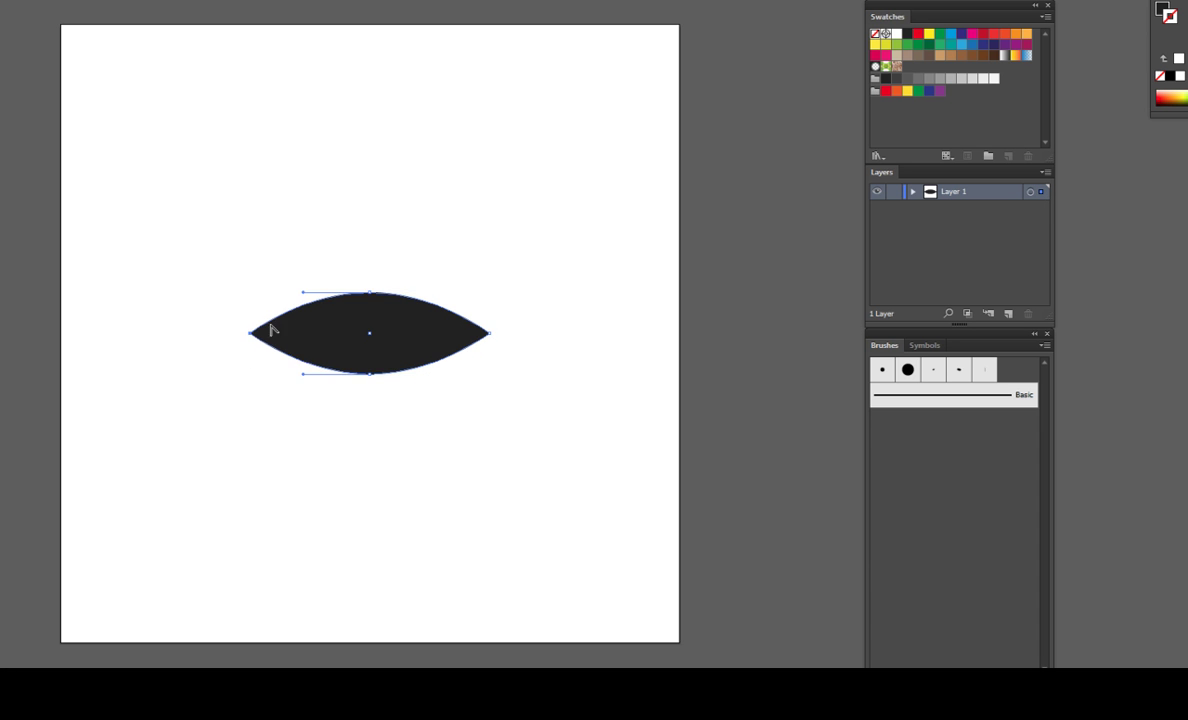
pyautogui.press('v')
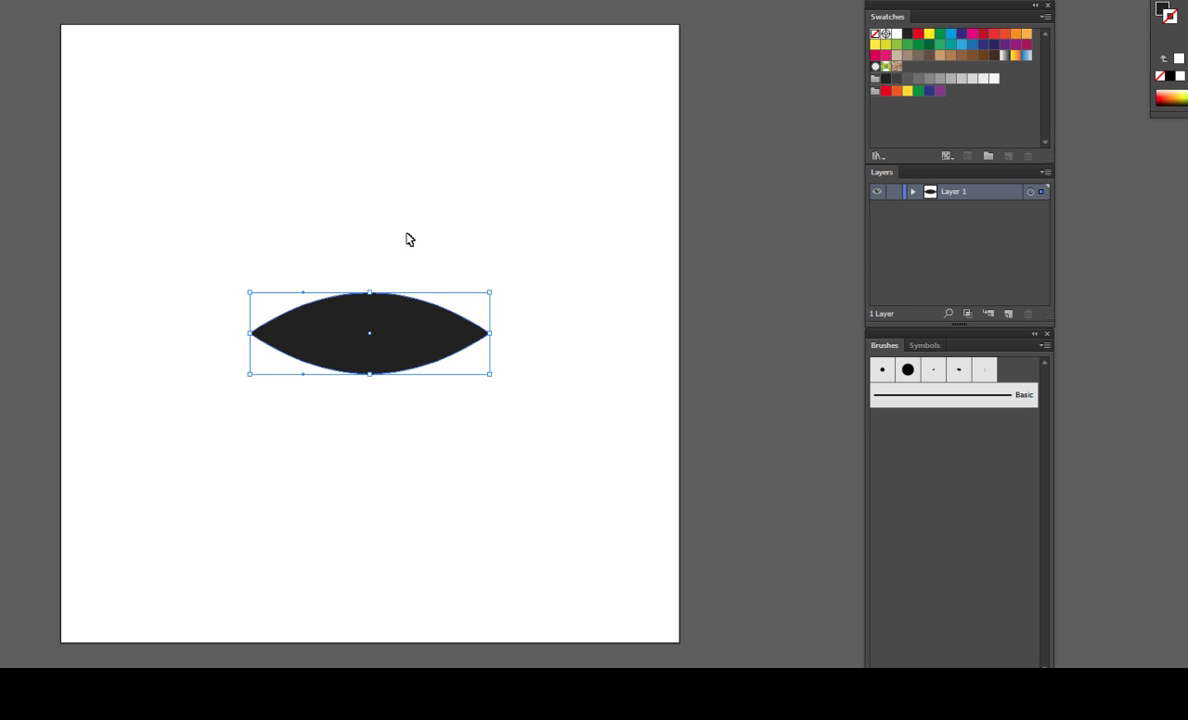
pyautogui.moveTo(370, 295); pyautogui.dragTo(366, 358)
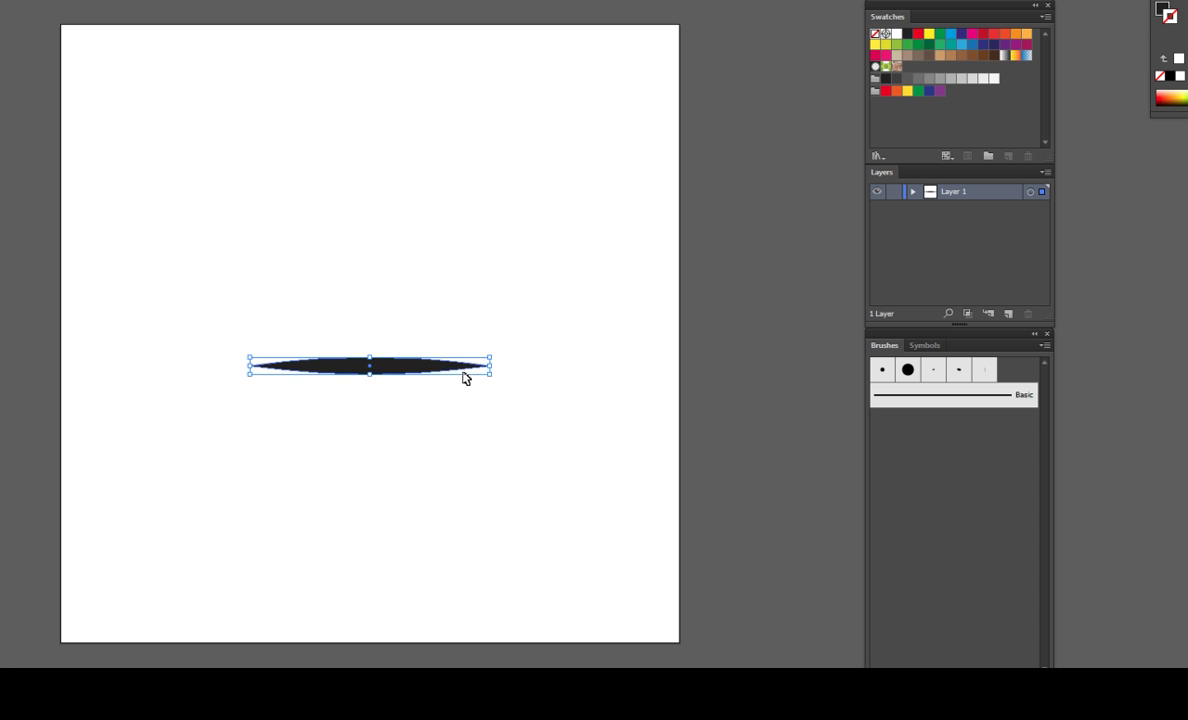
pyautogui.moveTo(489, 366); pyautogui.dragTo(417, 366)
# - Save the tapered sliver as a new Art Brush with the default Art Brush options
pyautogui.click(393, 420)
pyautogui.click(340, 366)
pyautogui.click(400, 416)
pyautogui.moveTo(378, 384)
pyautogui.mouseDown()
pyautogui.moveTo(393, 361)
pyautogui.moveTo(962, 465)
pyautogui.mouseUp()
pyautogui.click(450, 236)
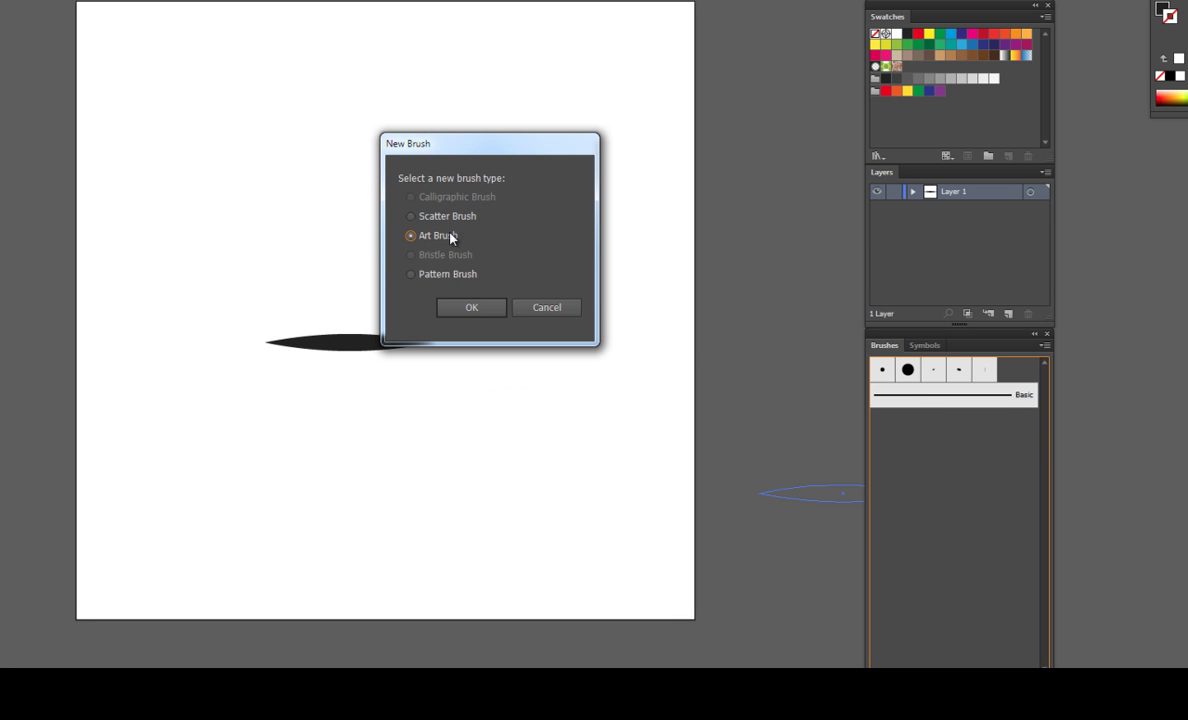
pyautogui.click(472, 308)
pyautogui.click(880, 475)
# - Delete the sliver shape from the artboard
pyautogui.click(405, 257)
pyautogui.moveTo(310, 272)
pyautogui.mouseDown()
pyautogui.moveTo(400, 352)
pyautogui.moveTo(398, 333)
pyautogui.mouseUp()
pyautogui.press('Delete')
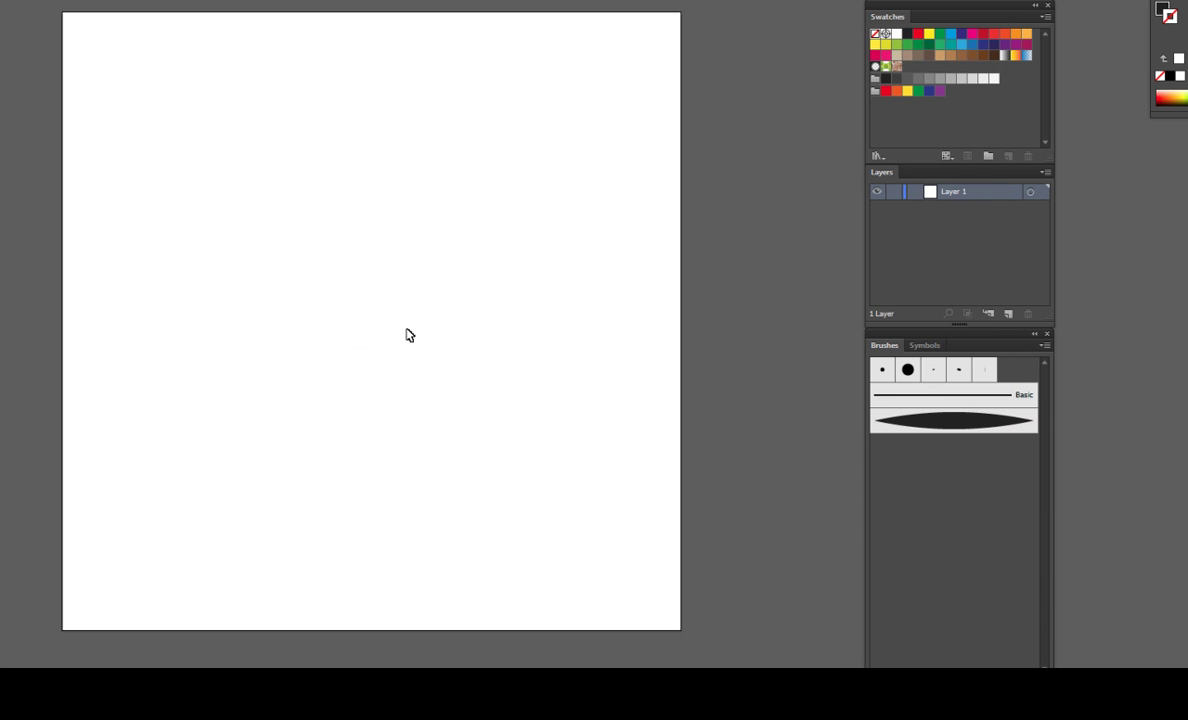
pyautogui.press('b')
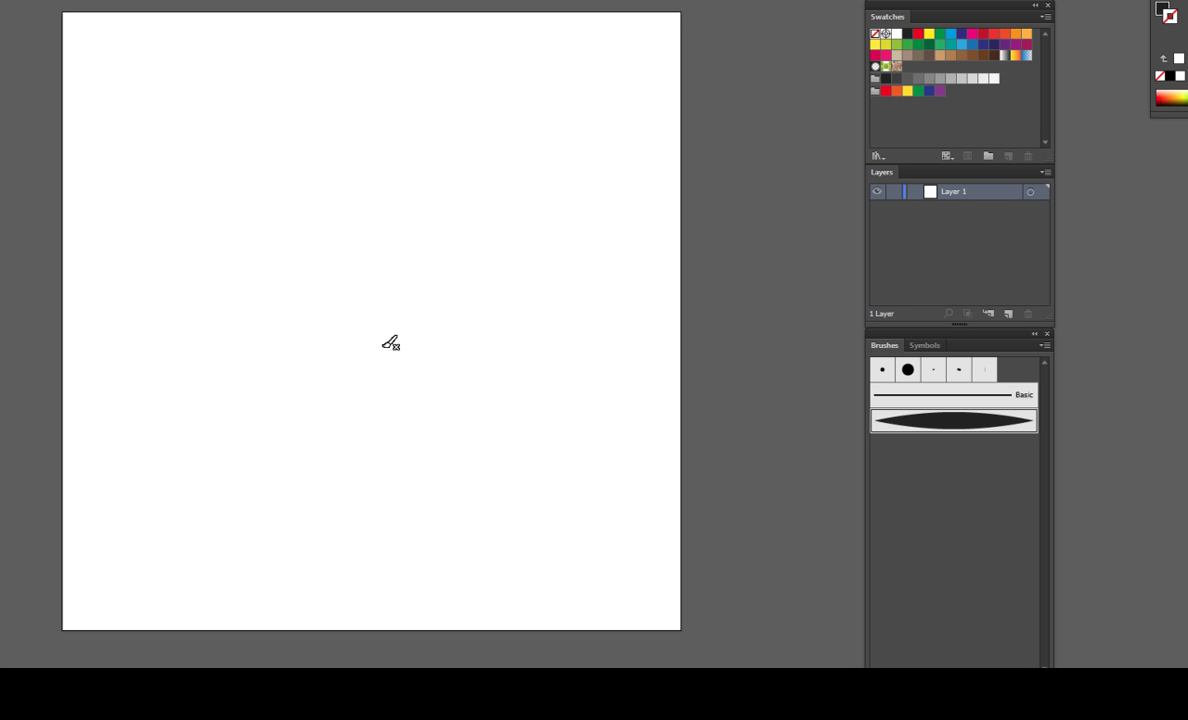
pyautogui.moveTo(419, 339); pyautogui.dragTo(428, 328)
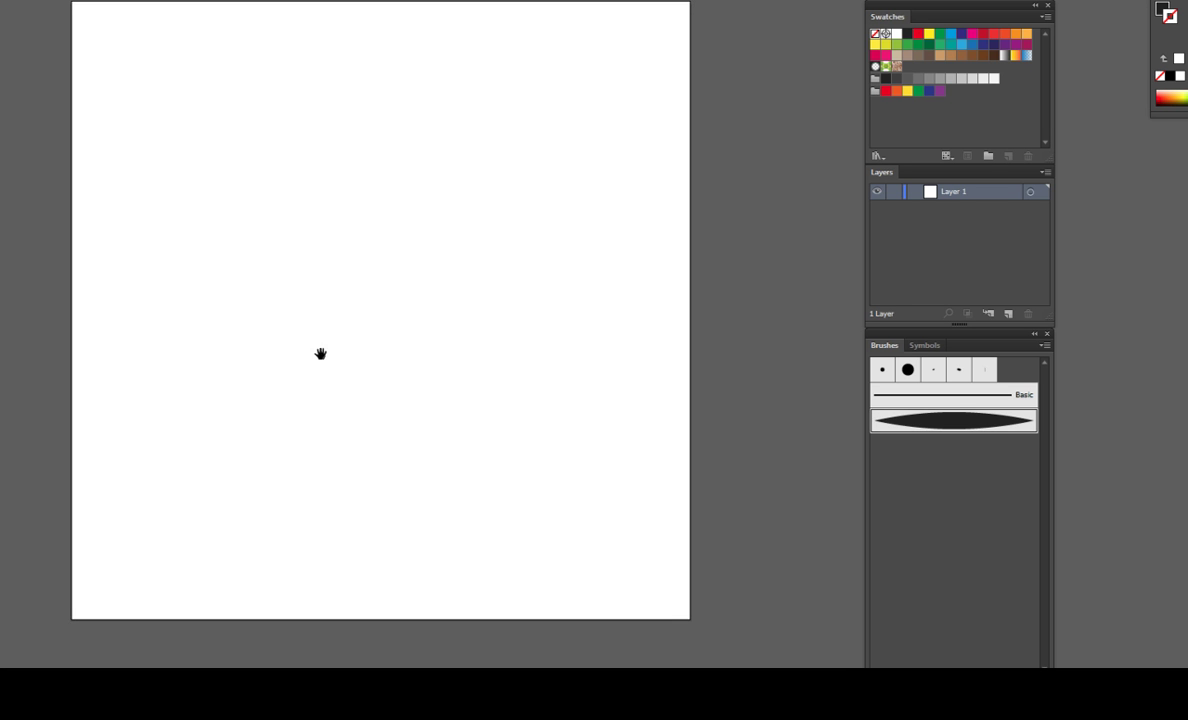
pyautogui.hotkey('shift', 'x')
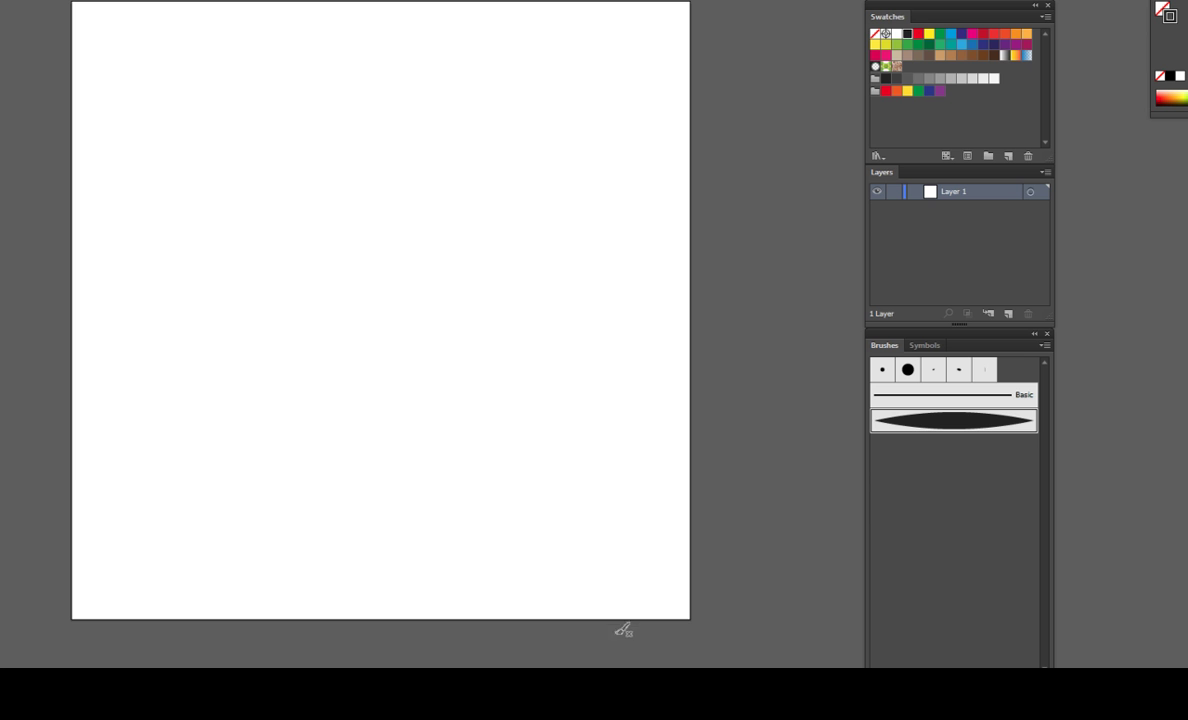
pyautogui.moveTo(669, 606); pyautogui.dragTo(353, 100)
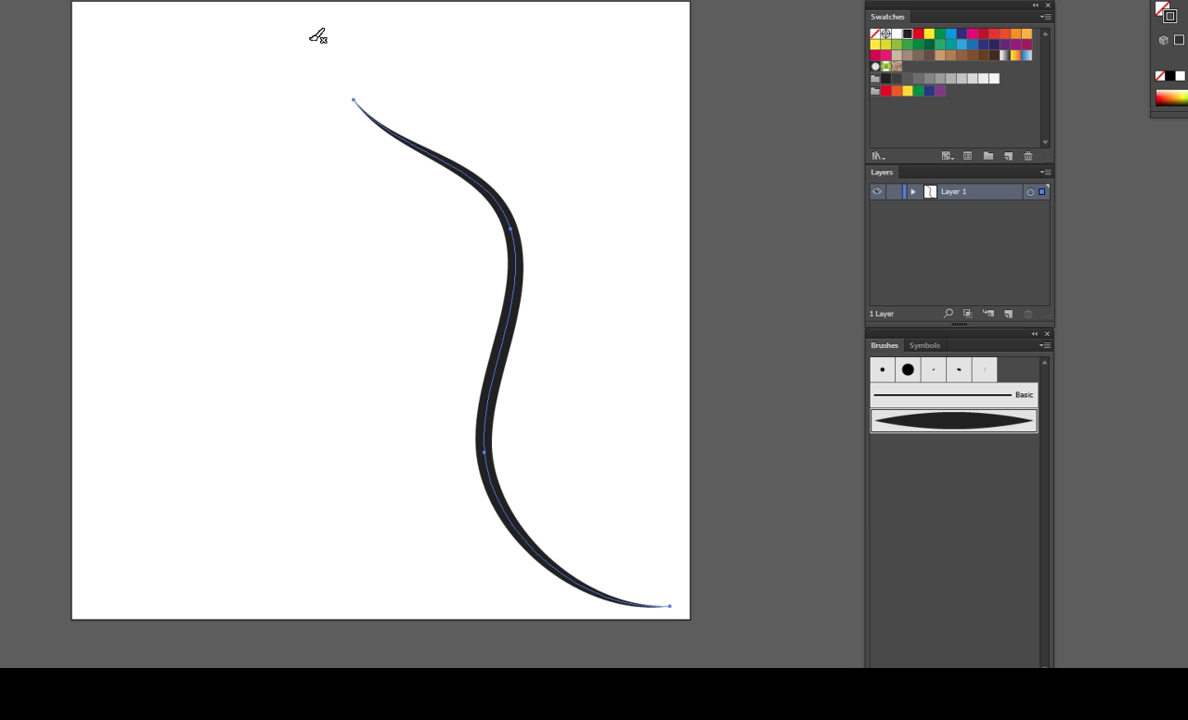
pyautogui.hotkey('ctrl', 'shift', 'a')
pyautogui.moveTo(527, 618)
pyautogui.mouseDown()
pyautogui.moveTo(485, 588)
pyautogui.moveTo(546, 91)
pyautogui.mouseUp()
pyautogui.hotkey('ctrl', 'shift', 'a')
pyautogui.moveTo(577, 376)
pyautogui.mouseDown()
pyautogui.moveTo(350, 385)
pyautogui.moveTo(207, 157)
pyautogui.mouseUp()
pyautogui.hotkey('ctrl', 'z')
pyautogui.moveTo(589, 335); pyautogui.dragTo(175, 146)
pyautogui.hotkey('ctrl', 'shift', 'a')
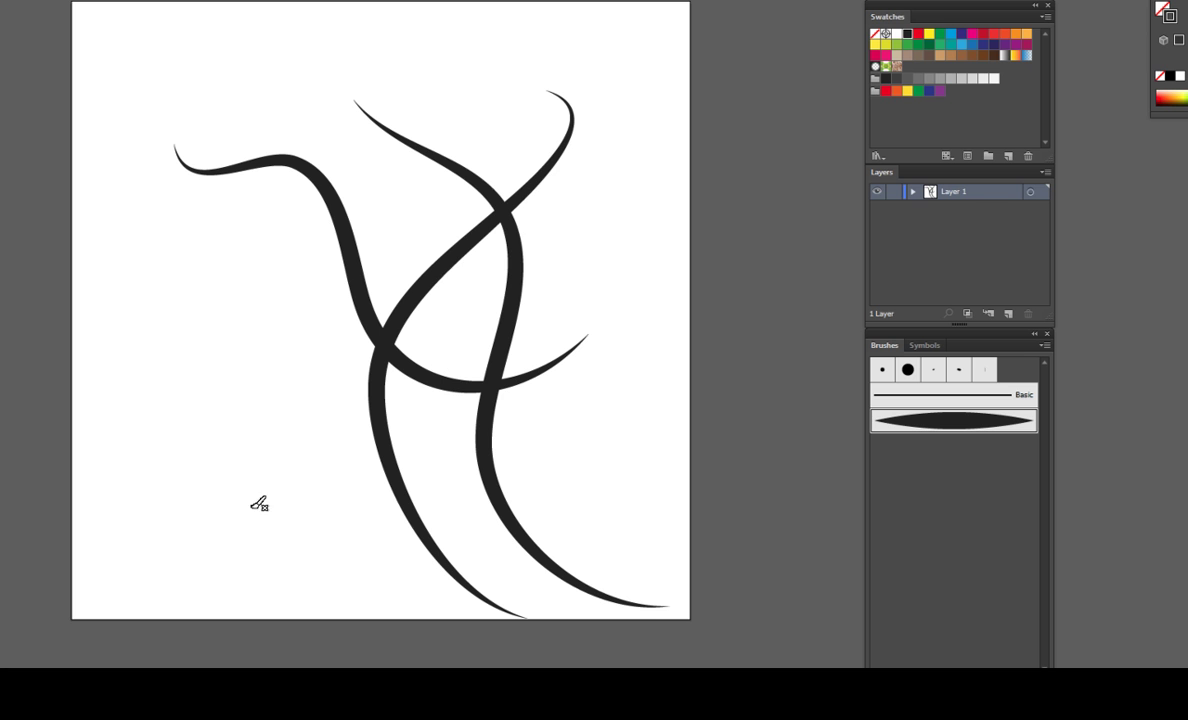
pyautogui.moveTo(286, 559)
pyautogui.mouseDown()
pyautogui.moveTo(273, 313)
pyautogui.moveTo(451, 180)
pyautogui.moveTo(470, 187)
pyautogui.mouseUp()
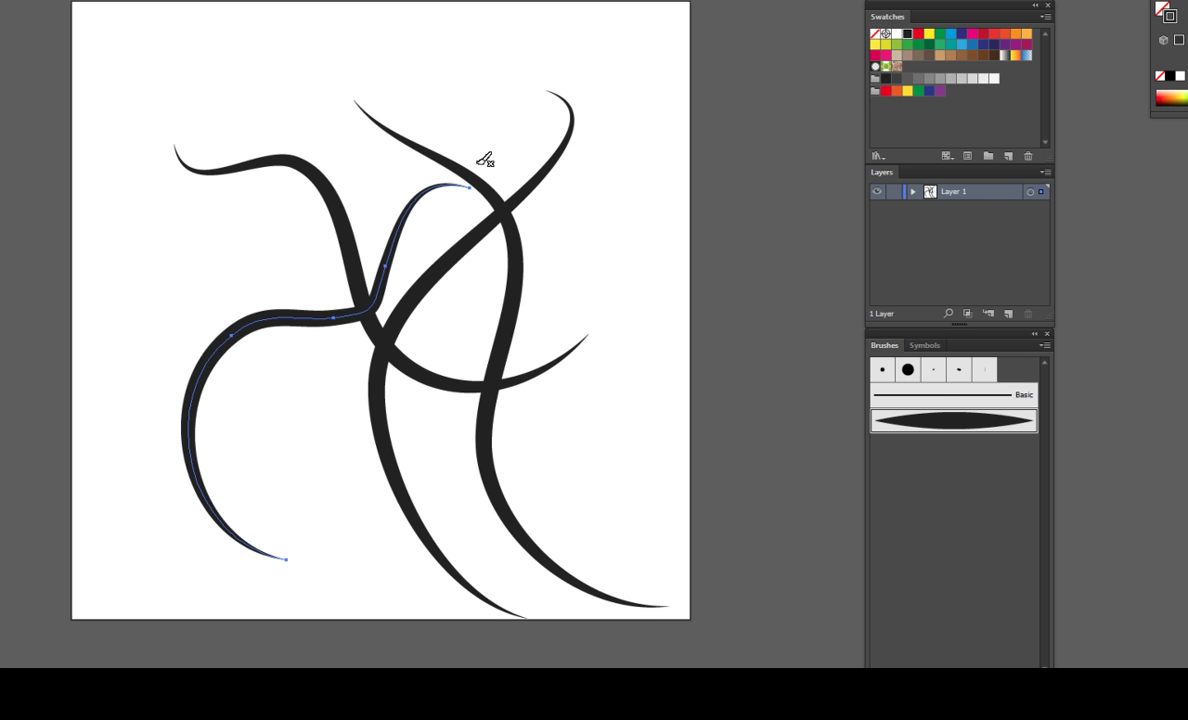
pyautogui.hotkey('ctrl', 'shift', 'a')
pyautogui.moveTo(326, 175)
pyautogui.mouseDown()
pyautogui.moveTo(263, 183)
pyautogui.moveTo(190, 147)
pyautogui.mouseUp()
pyautogui.hotkey('ctrl', 'a')
pyautogui.press('Delete')
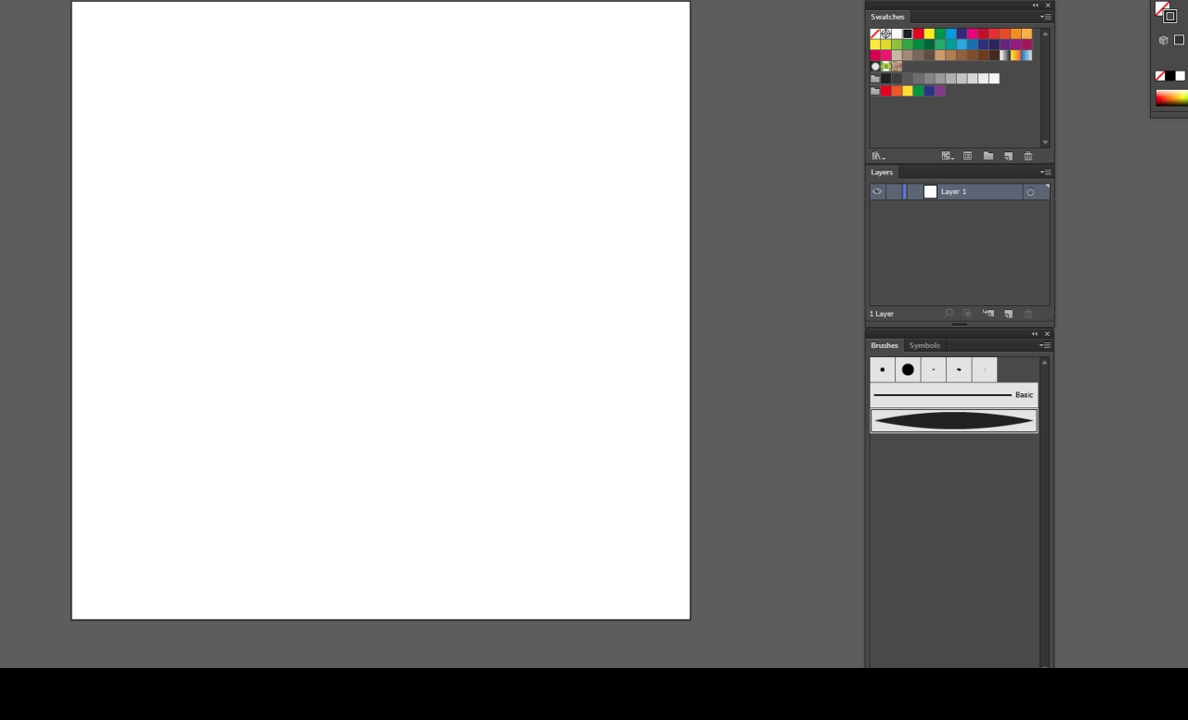
# - Draw a long thin solid-black bar with no outline, centred and zoomed to 150%
pyautogui.click(30, 140)
pyautogui.moveTo(260, 257)
pyautogui.mouseDown()
pyautogui.moveTo(507, 295)
pyautogui.moveTo(405, 280)
pyautogui.mouseUp()
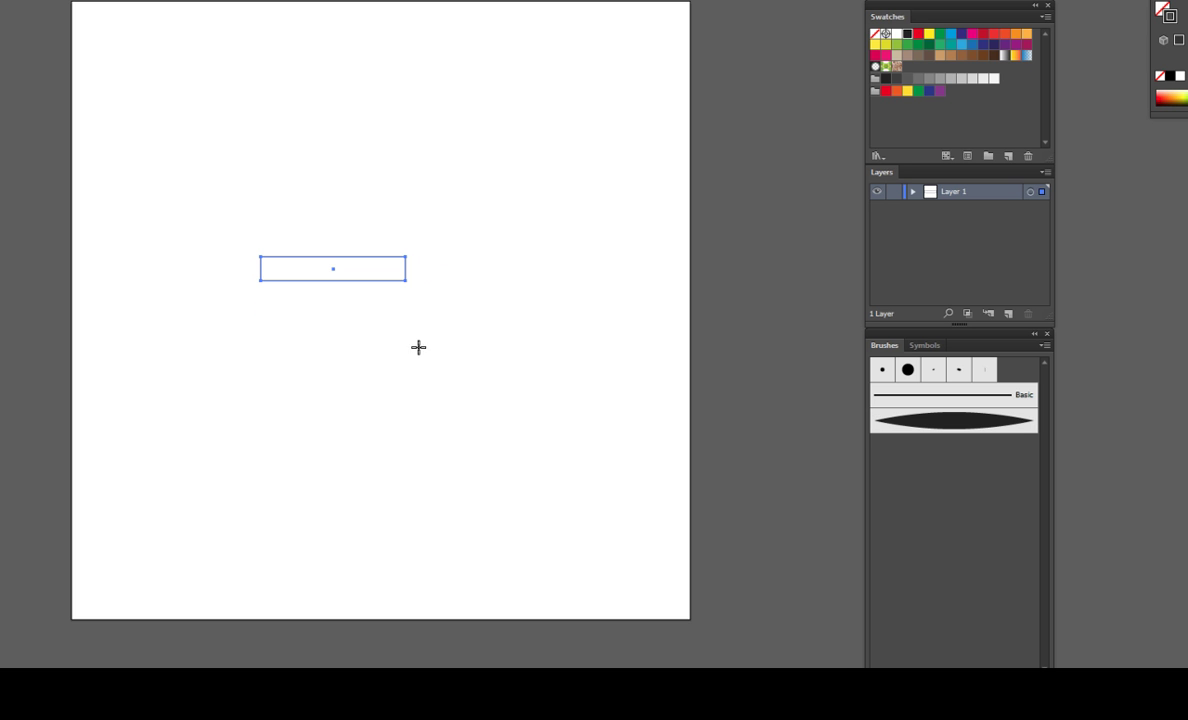
pyautogui.hotkey('shift', 'x')
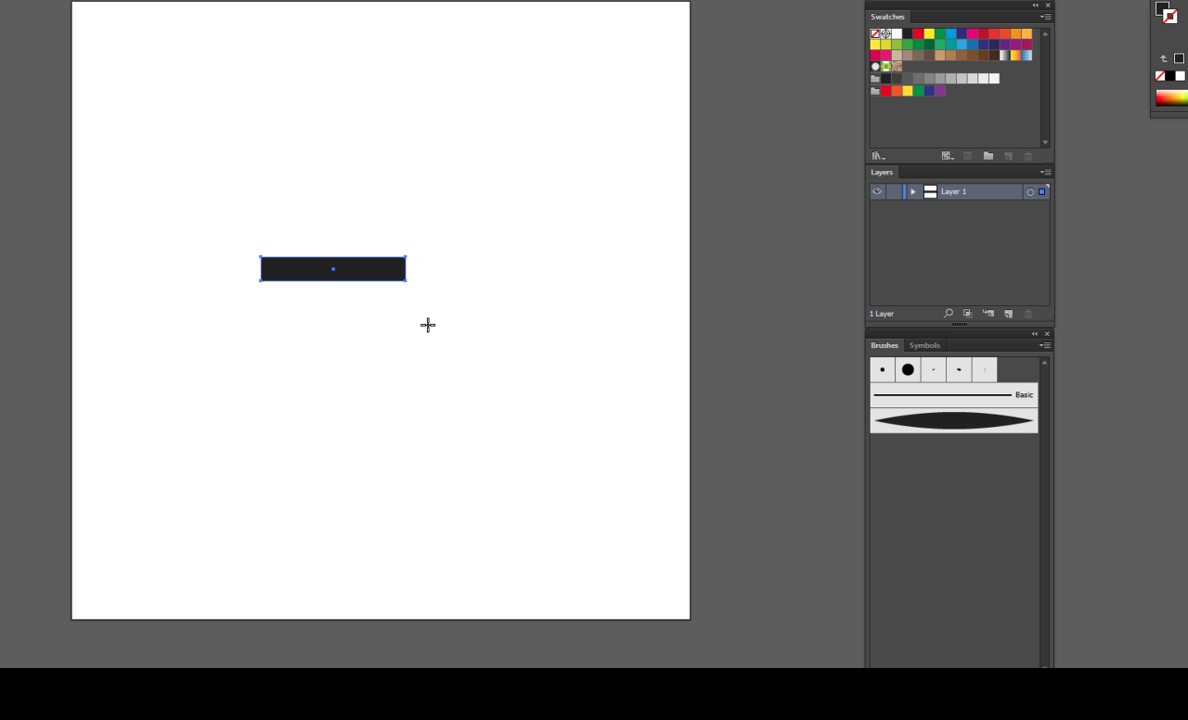
pyautogui.hotkey('shift', 'Right')
pyautogui.hotkey('shift', 'Down')
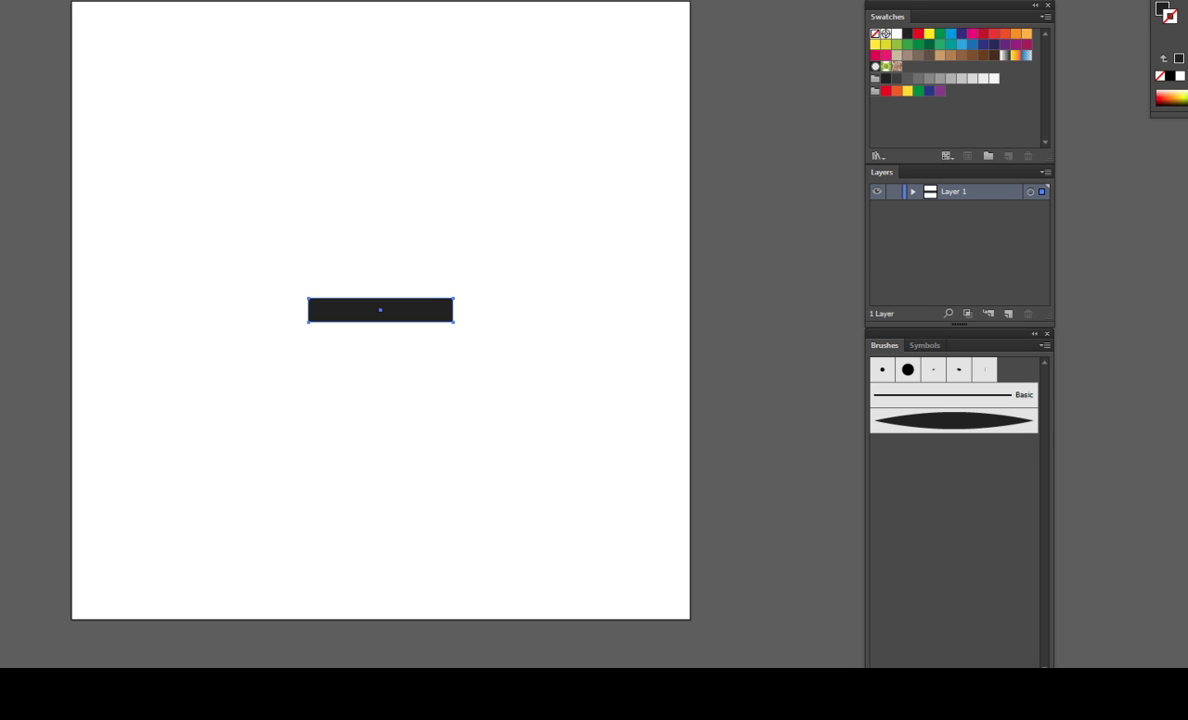
pyautogui.hotkey('ctrl', '+')
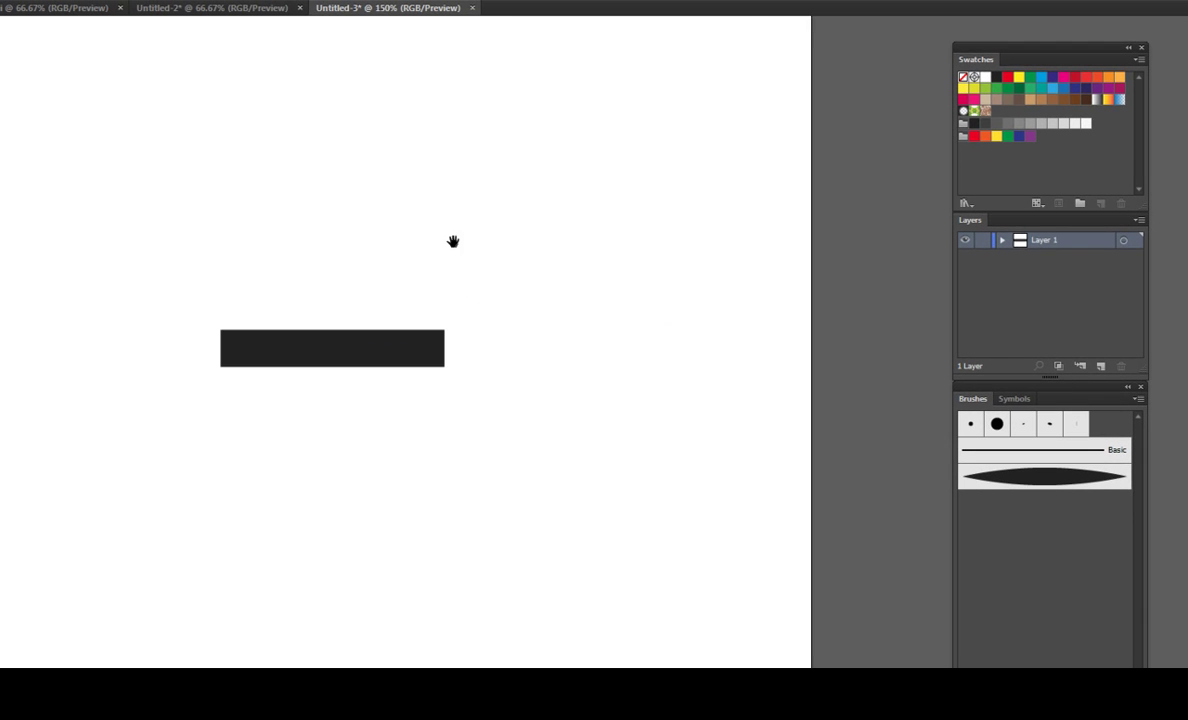
pyautogui.moveTo(453, 241); pyautogui.dragTo(629, 217)
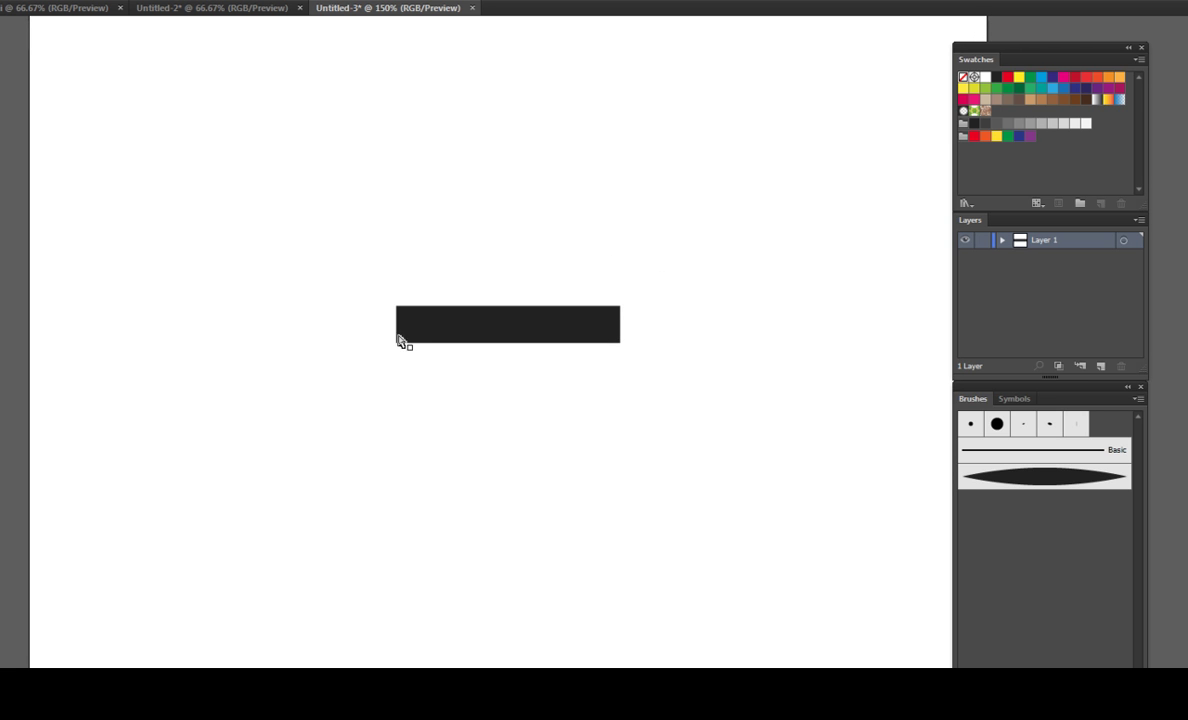
# - Pull the bar's right corner anchors together into a sharp tip, forming a tapered wedge
pyautogui.moveTo(603, 277)
pyautogui.mouseDown()
pyautogui.moveTo(633, 313)
pyautogui.moveTo(655, 295)
pyautogui.moveTo(620, 343)
pyautogui.moveTo(620, 329)
pyautogui.mouseUp()
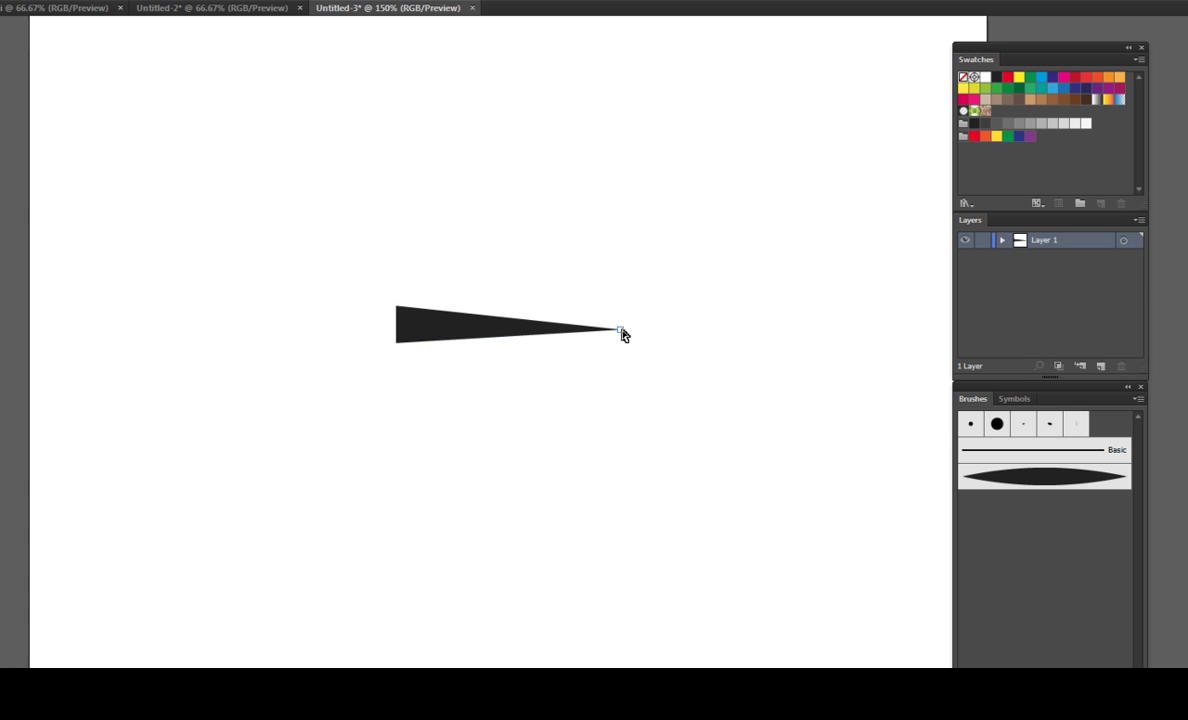
pyautogui.hotkey('ctrl', 'z')
pyautogui.click(588, 261)
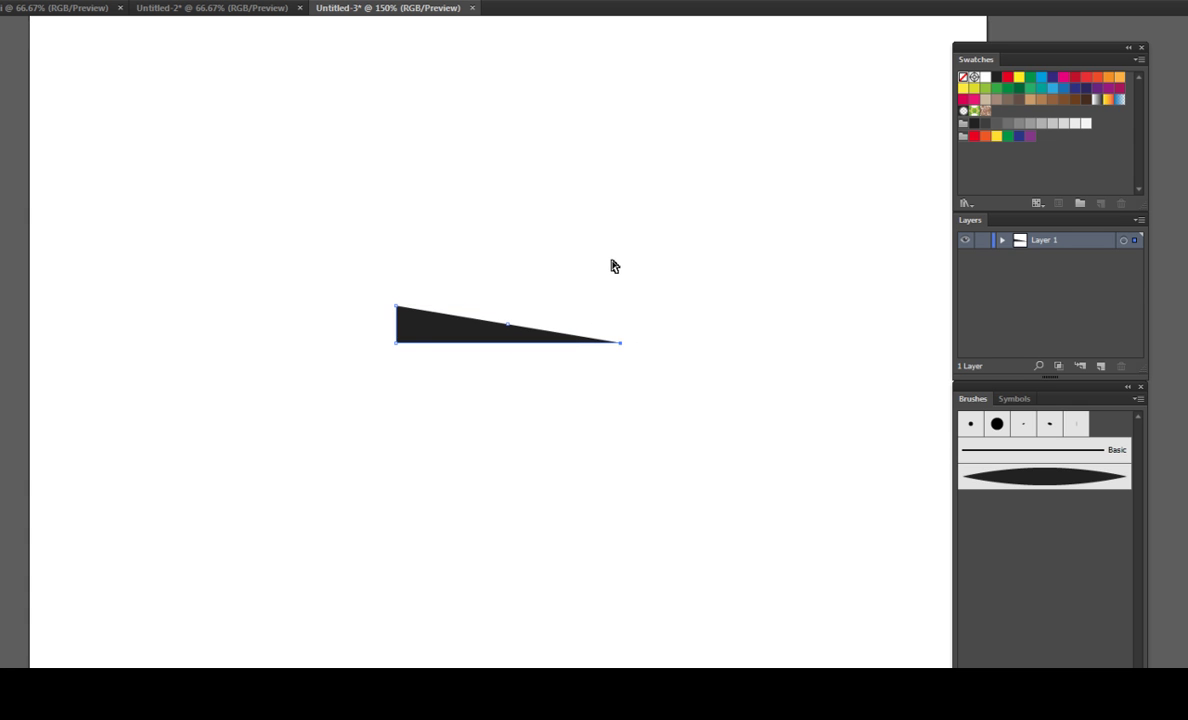
pyautogui.moveTo(619, 342); pyautogui.dragTo(620, 324)
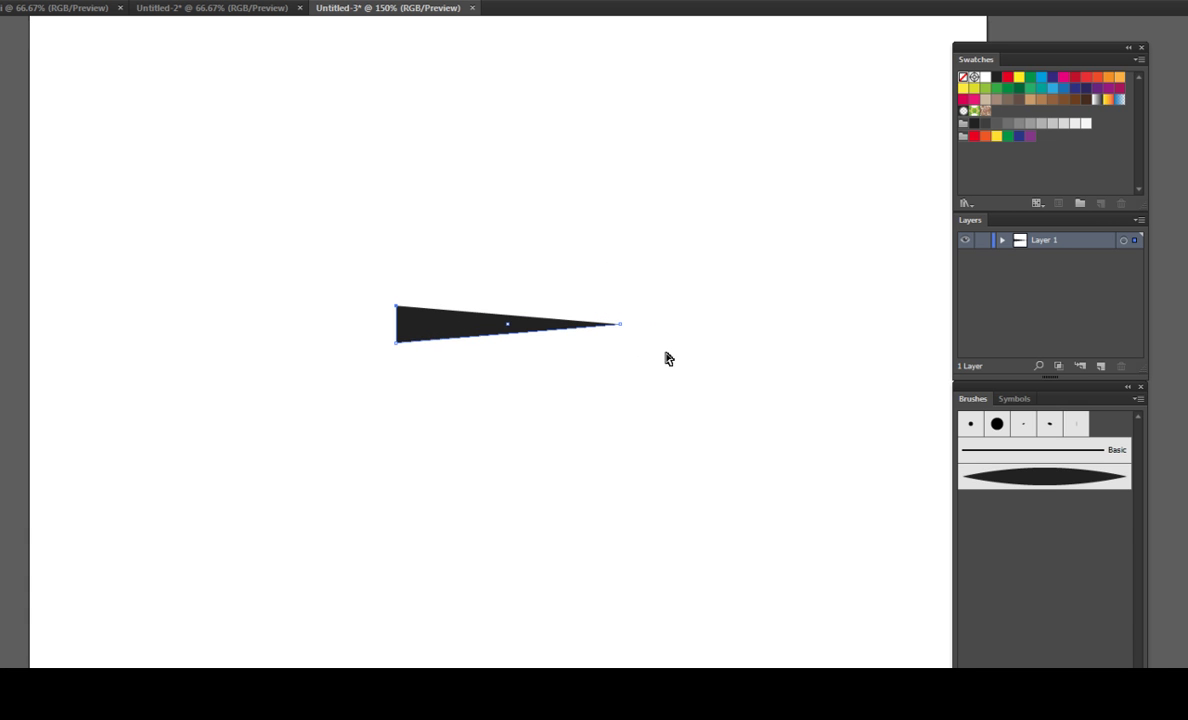
pyautogui.moveTo(353, 265); pyautogui.dragTo(437, 311)
pyautogui.moveTo(337, 252); pyautogui.dragTo(411, 318)
pyautogui.press('v')
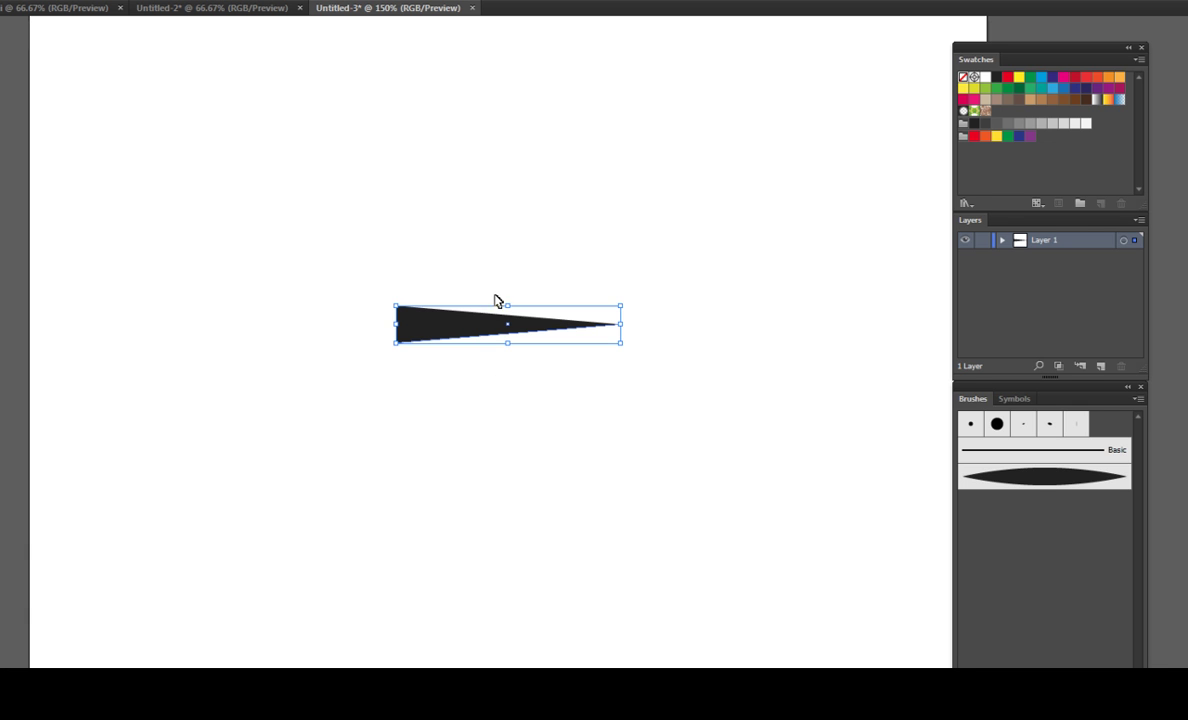
pyautogui.press('a')
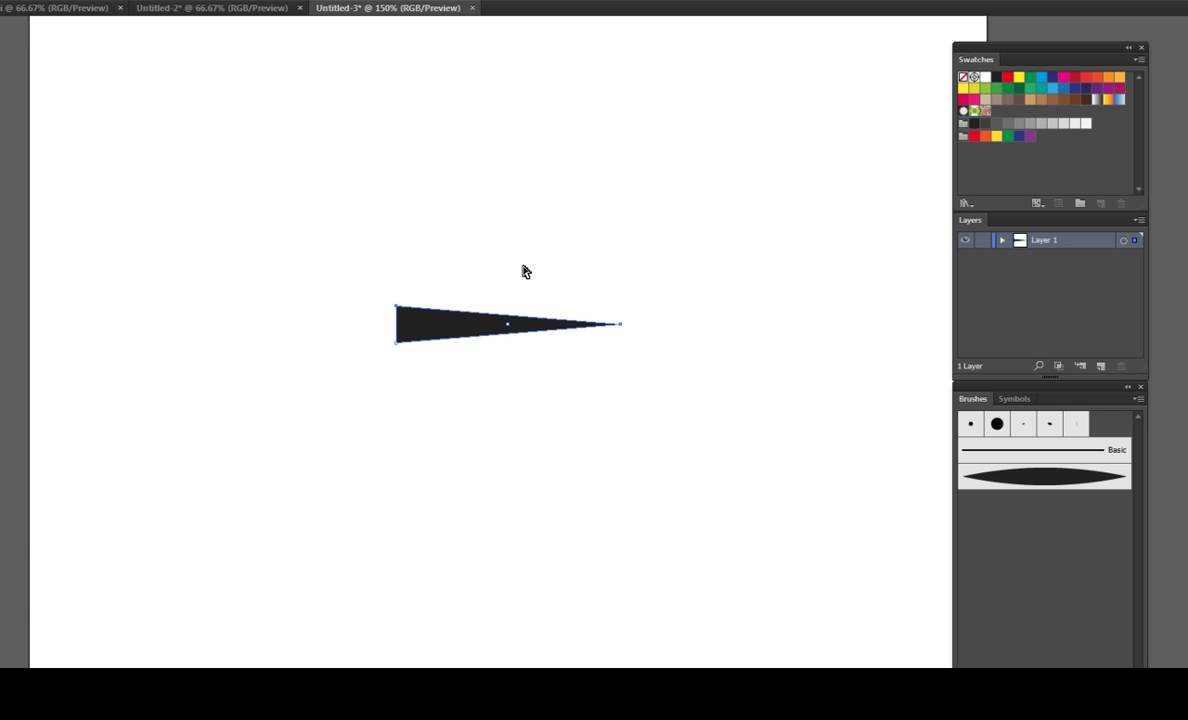
# - Save the black wedge as a new Art Brush with default settings
pyautogui.moveTo(440, 322); pyautogui.dragTo(962, 578)
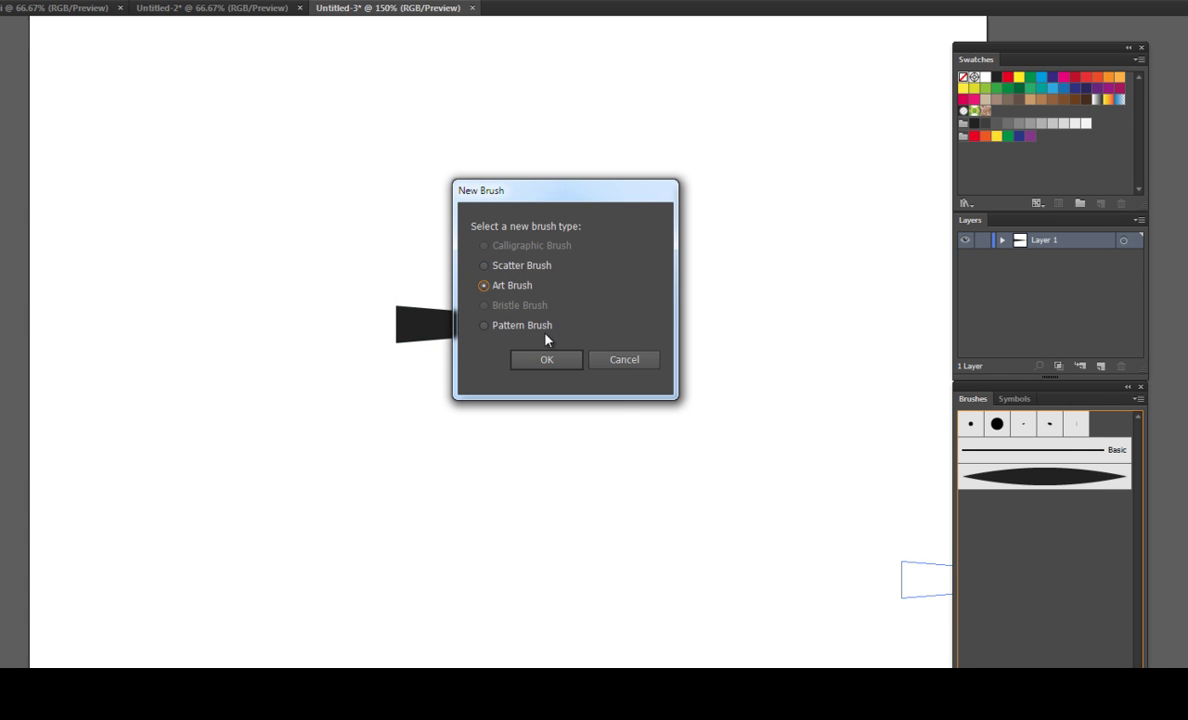
pyautogui.click(546, 359)
pyautogui.click(970, 532)
# - Delete the wedge shape from the artboard
pyautogui.click(527, 202)
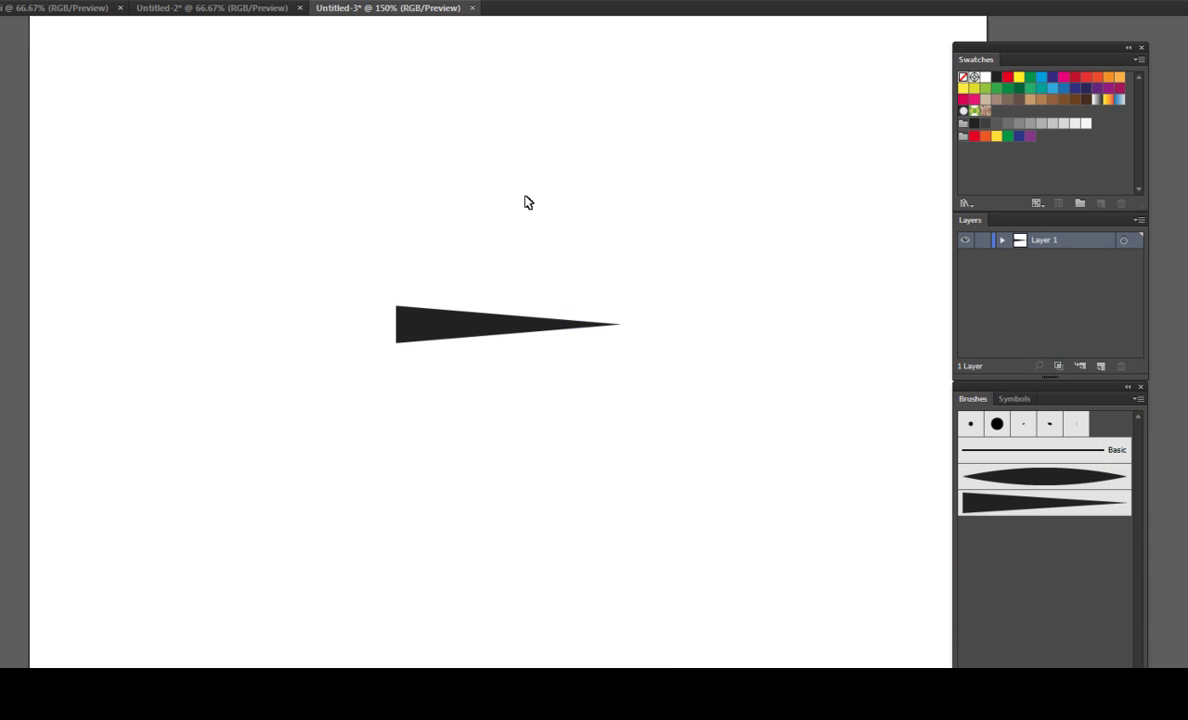
pyautogui.click(445, 320)
pyautogui.press('Delete')
# - Paint six curving wedge-brush strokes radiating left, down, right and upward into a swirling figure
pyautogui.press('b')
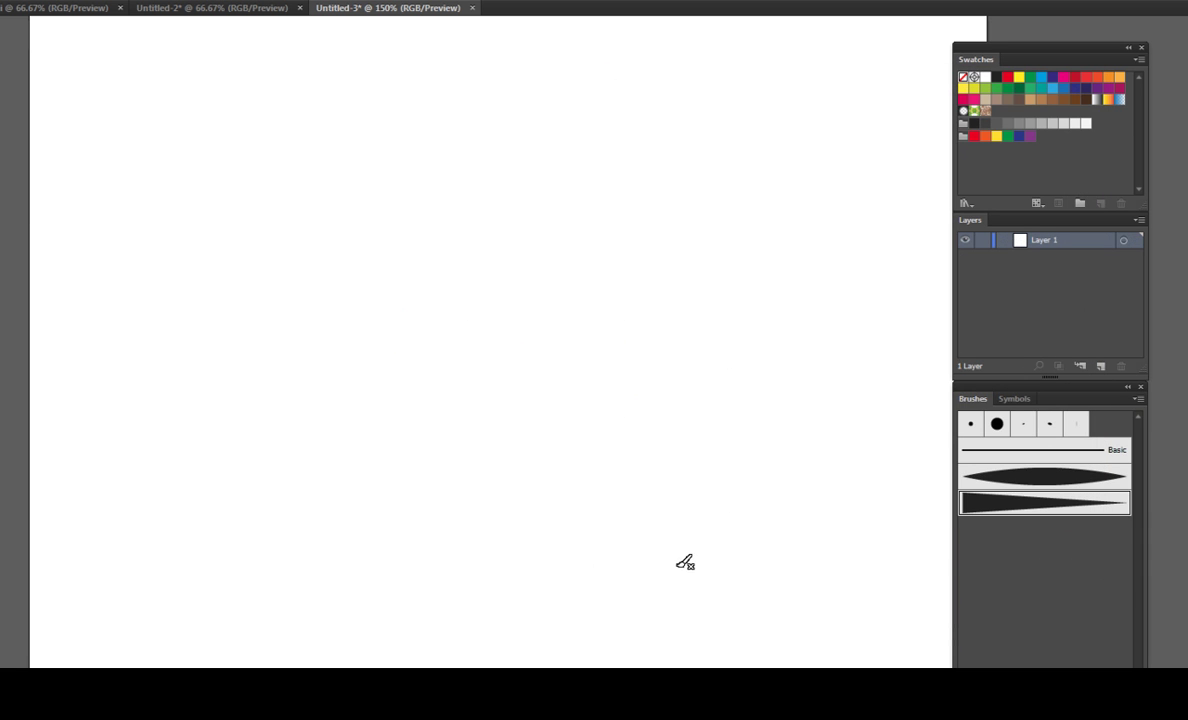
pyautogui.moveTo(520, 305); pyautogui.dragTo(416, 507)
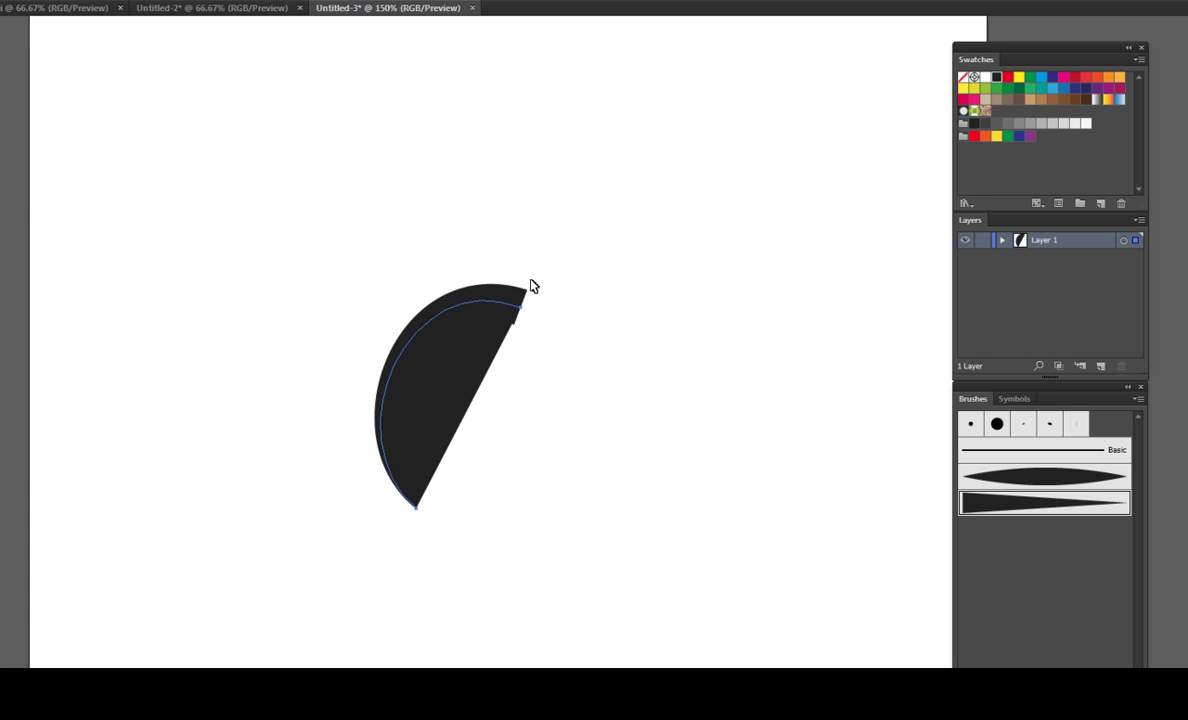
pyautogui.hotkey('ctrl', 'z')
pyautogui.moveTo(520, 330); pyautogui.dragTo(403, 528)
pyautogui.moveTo(540, 302); pyautogui.dragTo(664, 155)
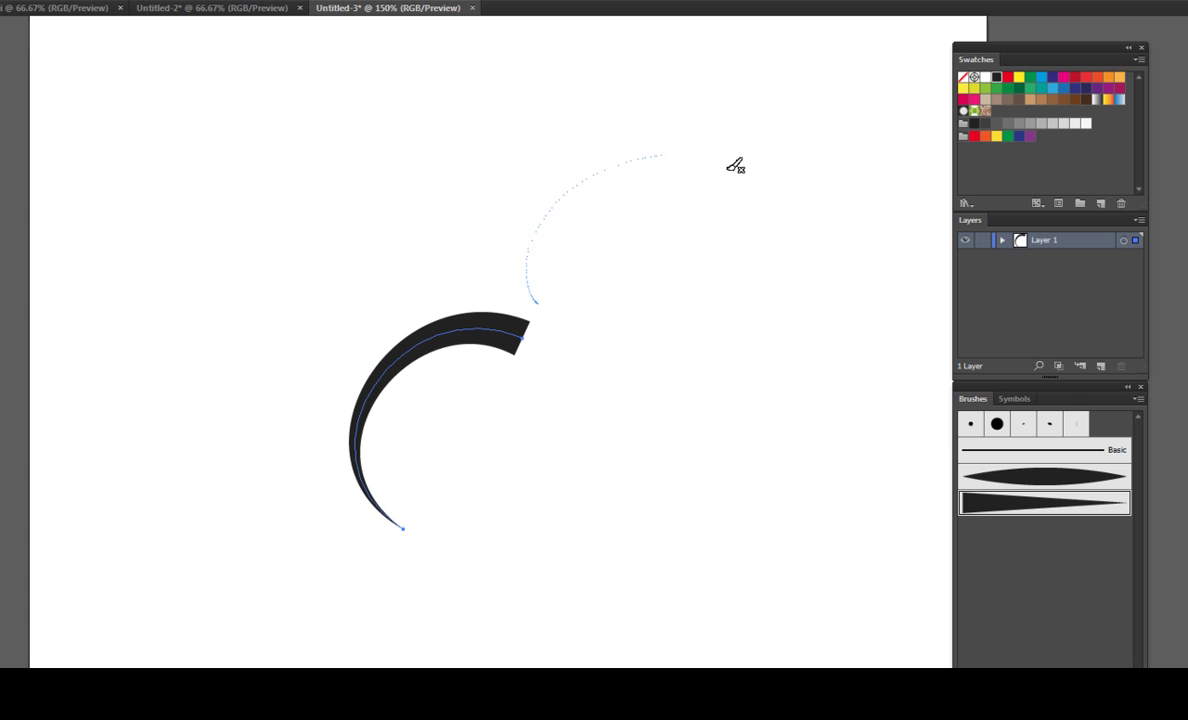
pyautogui.moveTo(708, 336); pyautogui.dragTo(648, 517)
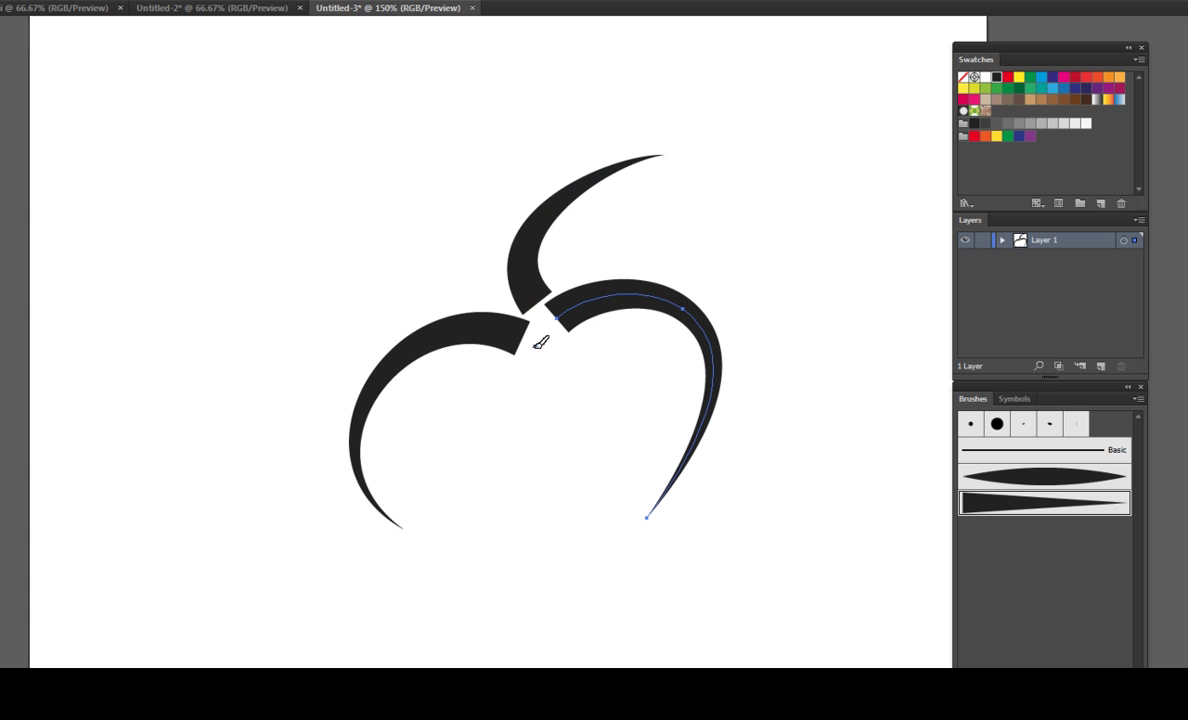
pyautogui.moveTo(535, 335); pyautogui.dragTo(448, 543)
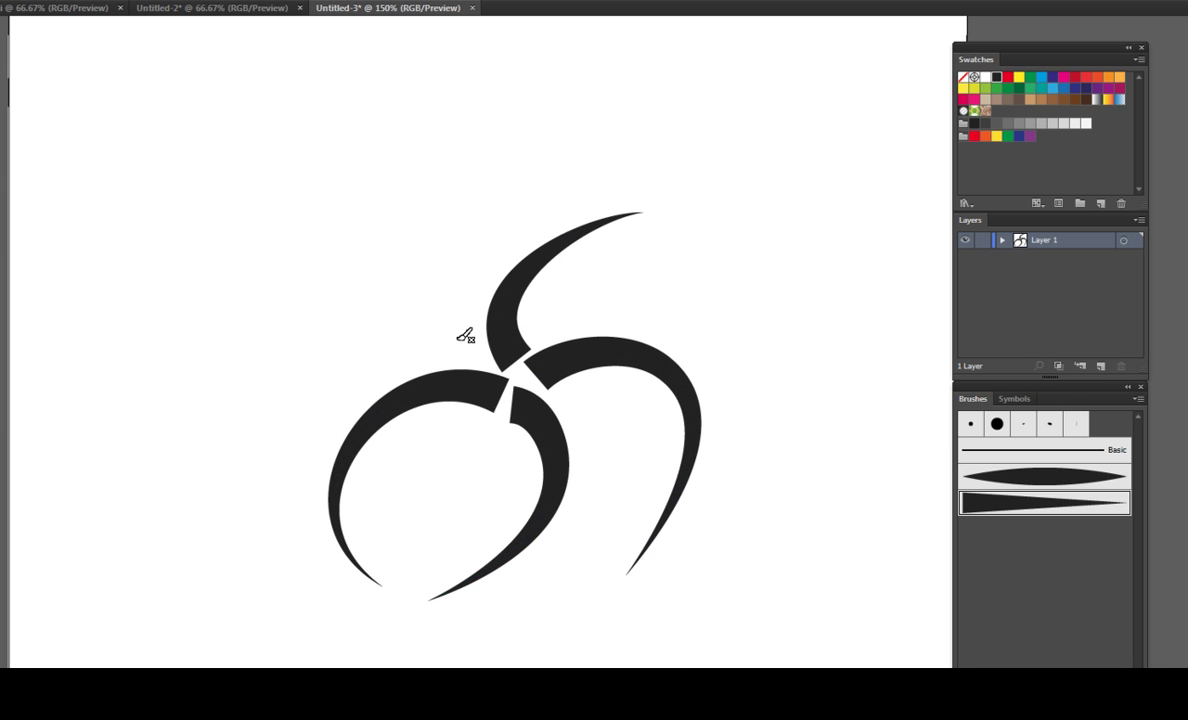
pyautogui.moveTo(465, 345); pyautogui.dragTo(240, 157)
pyautogui.moveTo(546, 316); pyautogui.dragTo(771, 170)
pyautogui.scroll(-3, 623, 284)
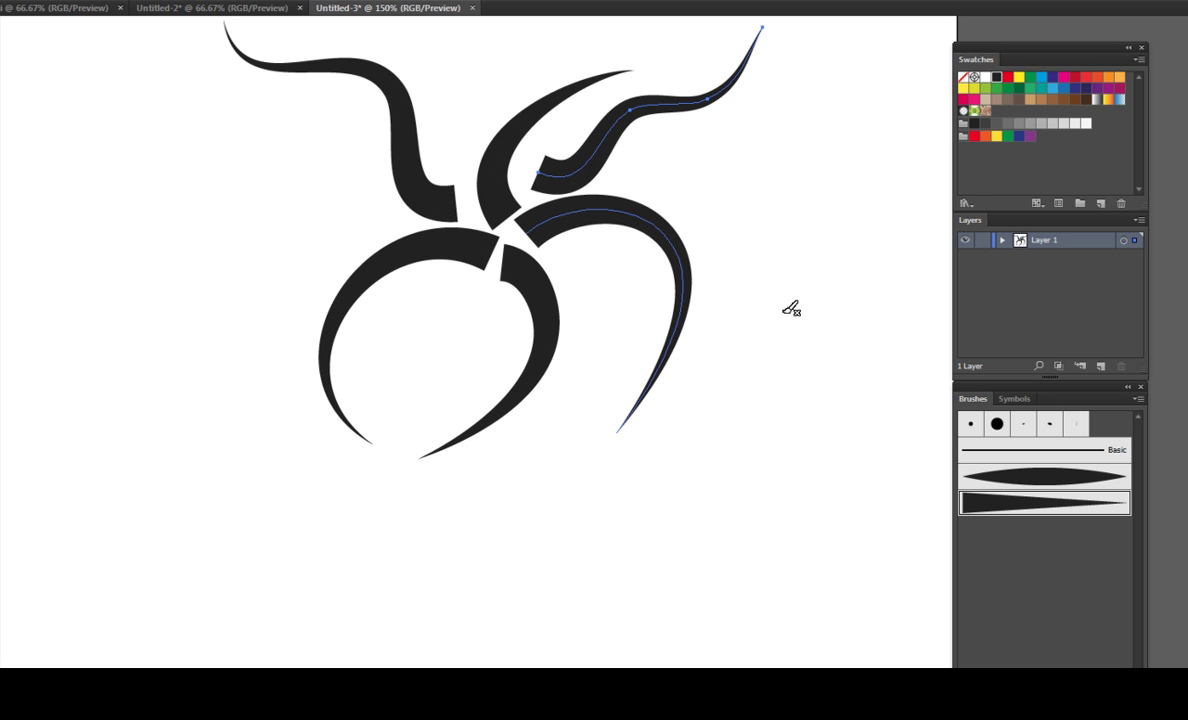
pyautogui.scroll(3, 770, 369)
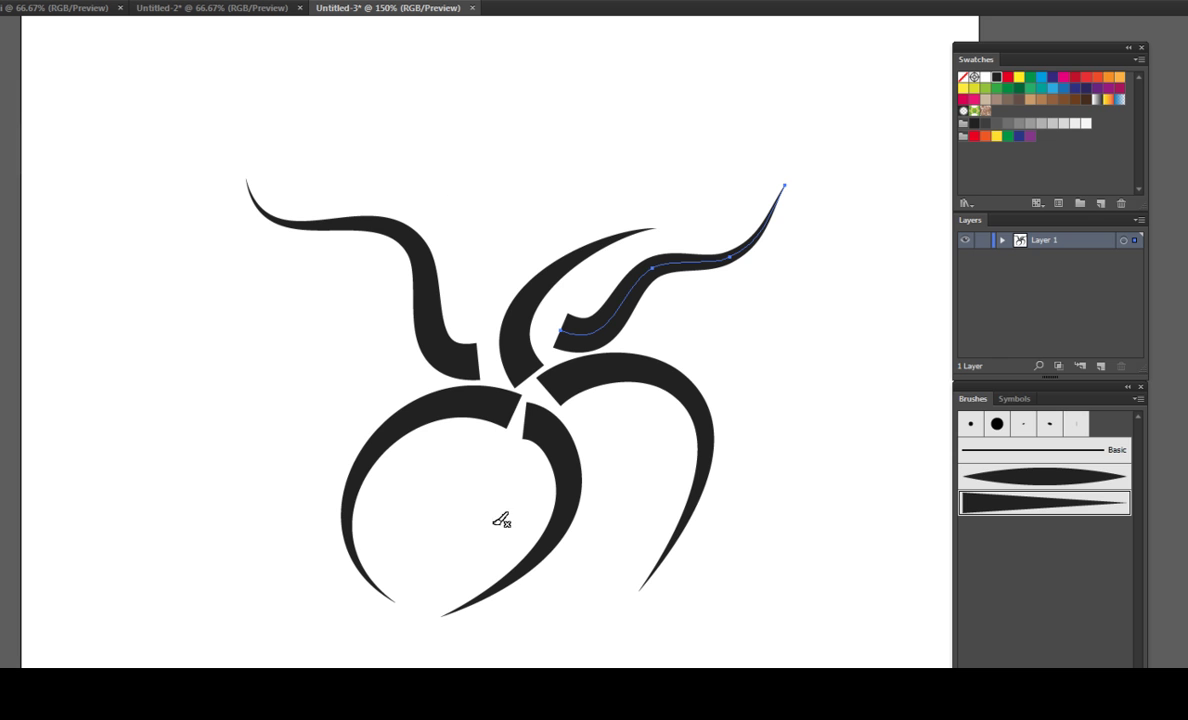